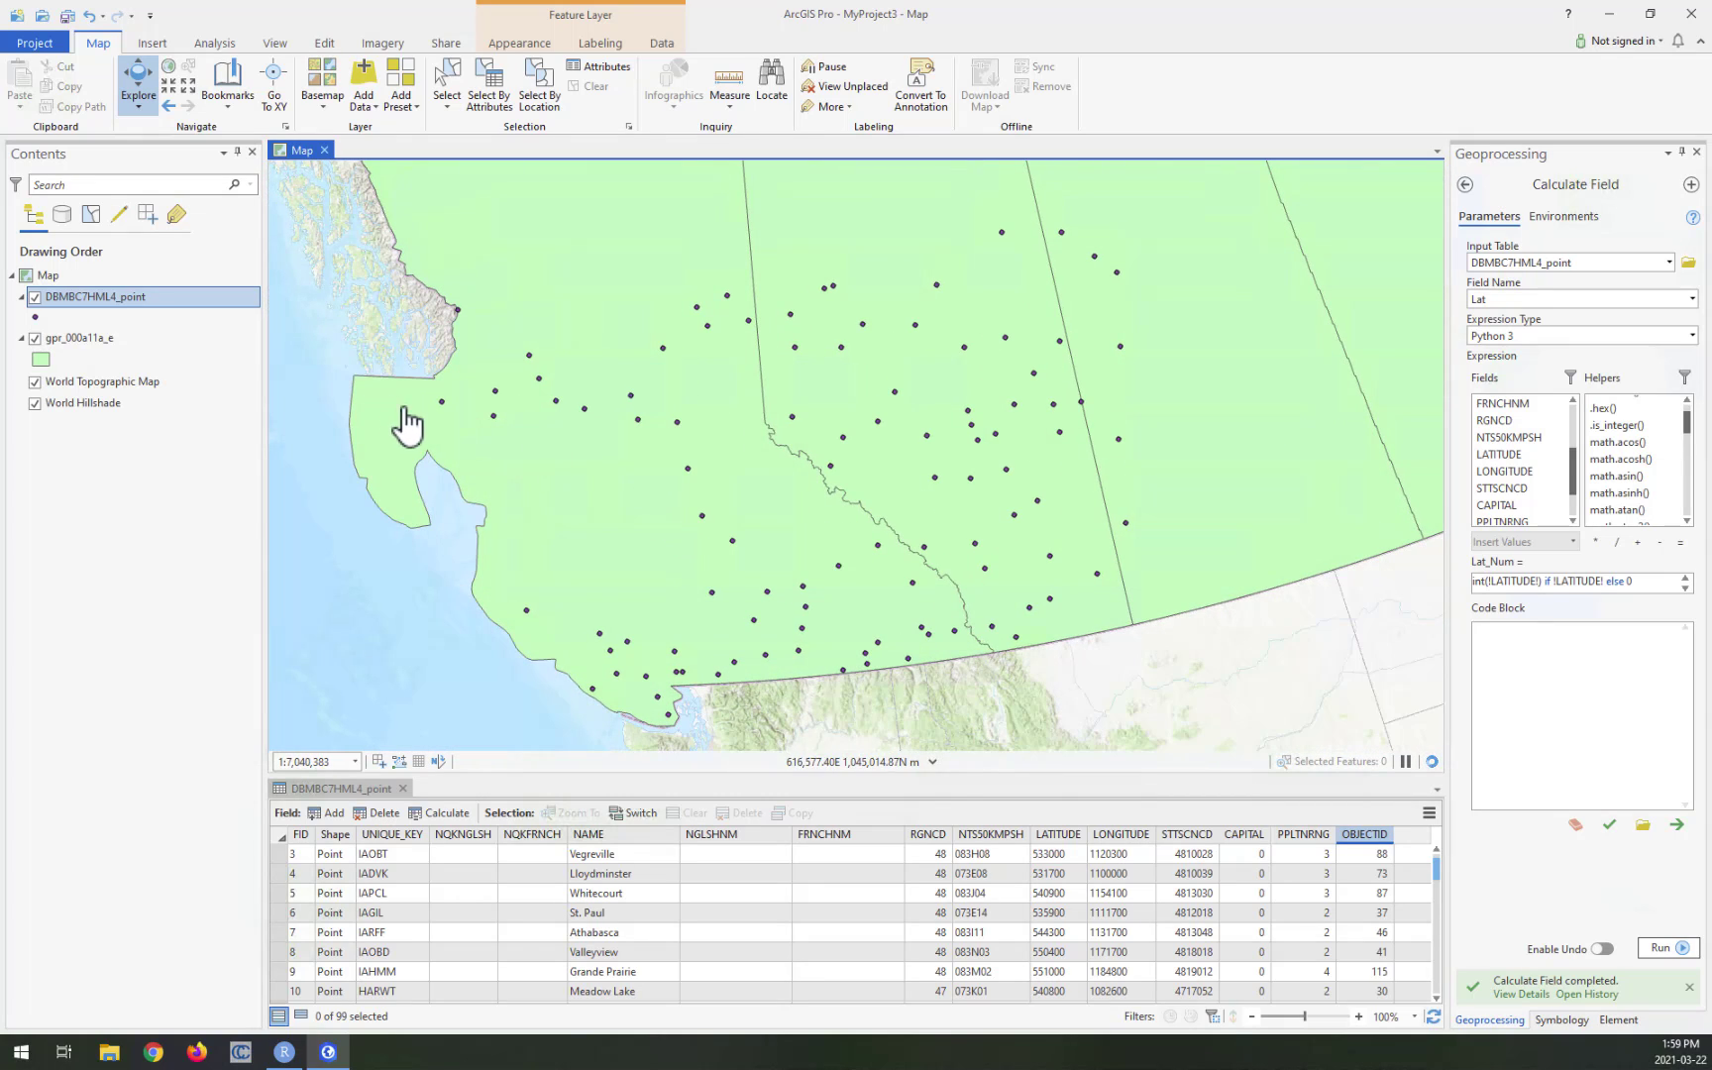
Step: Open the DBMBC7HML4_point layer's attribute table and add a new field to it
right_click(220, 298)
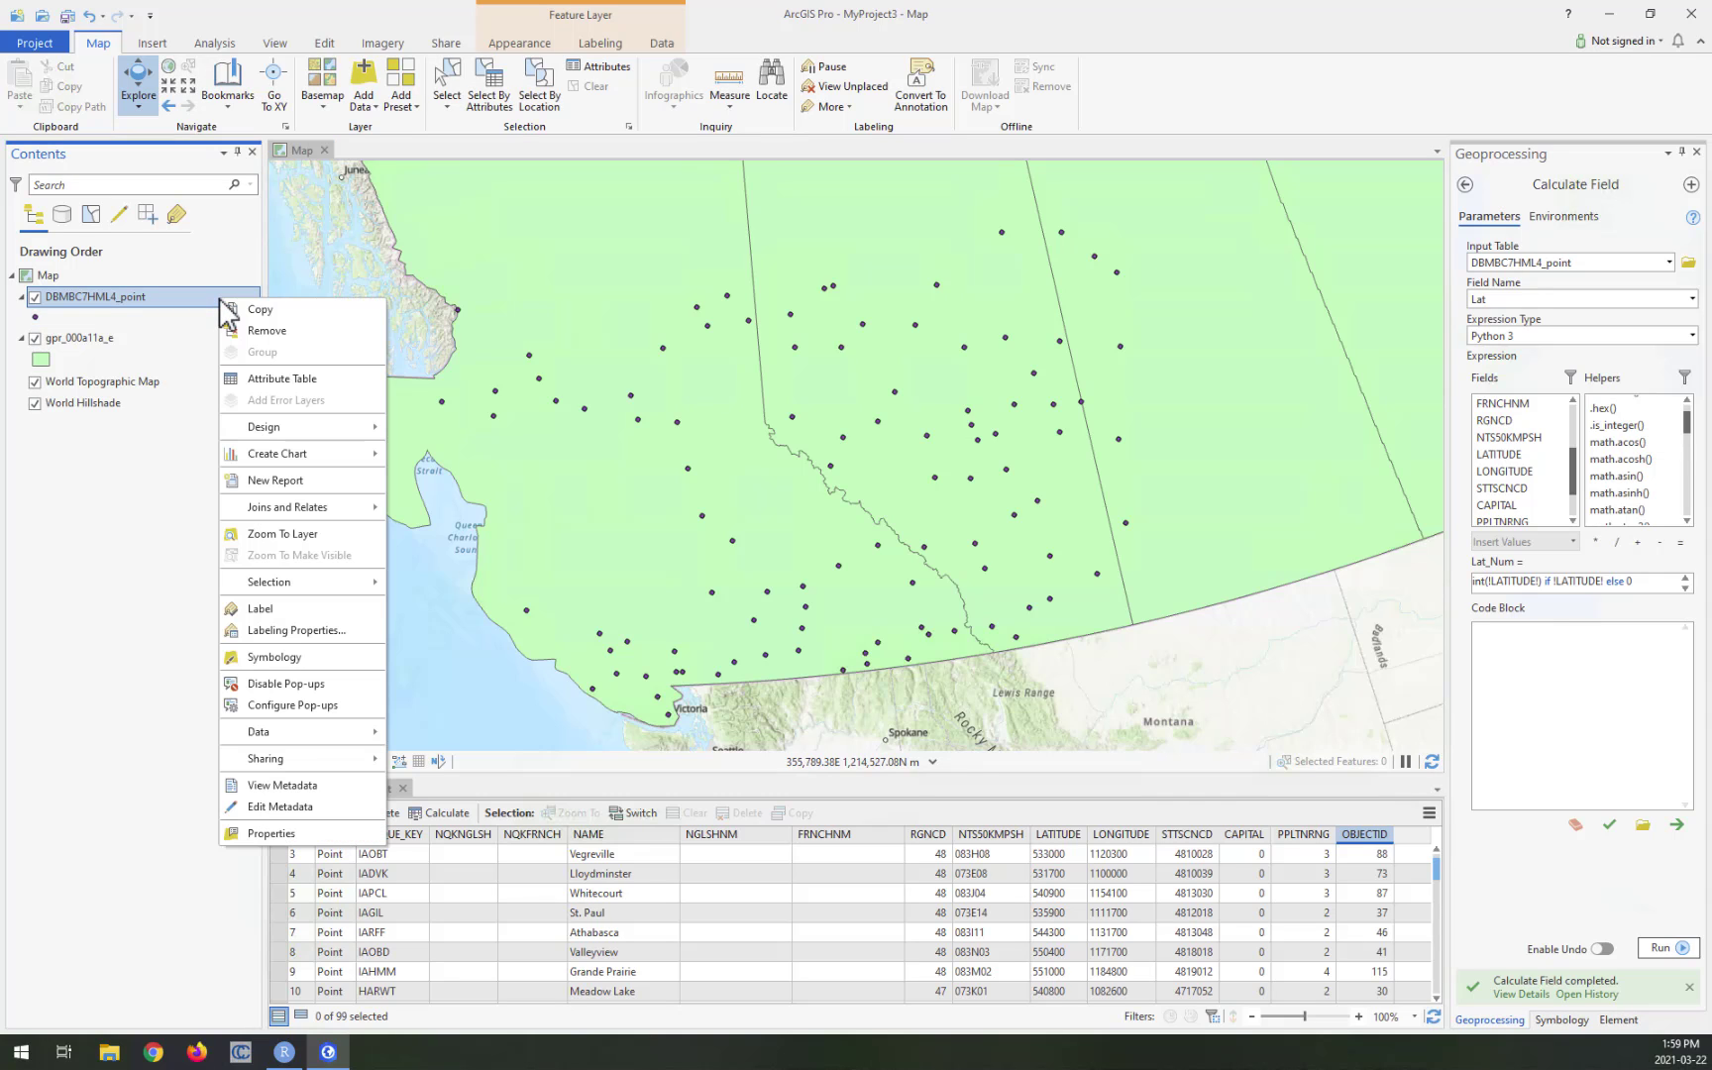
click(260, 387)
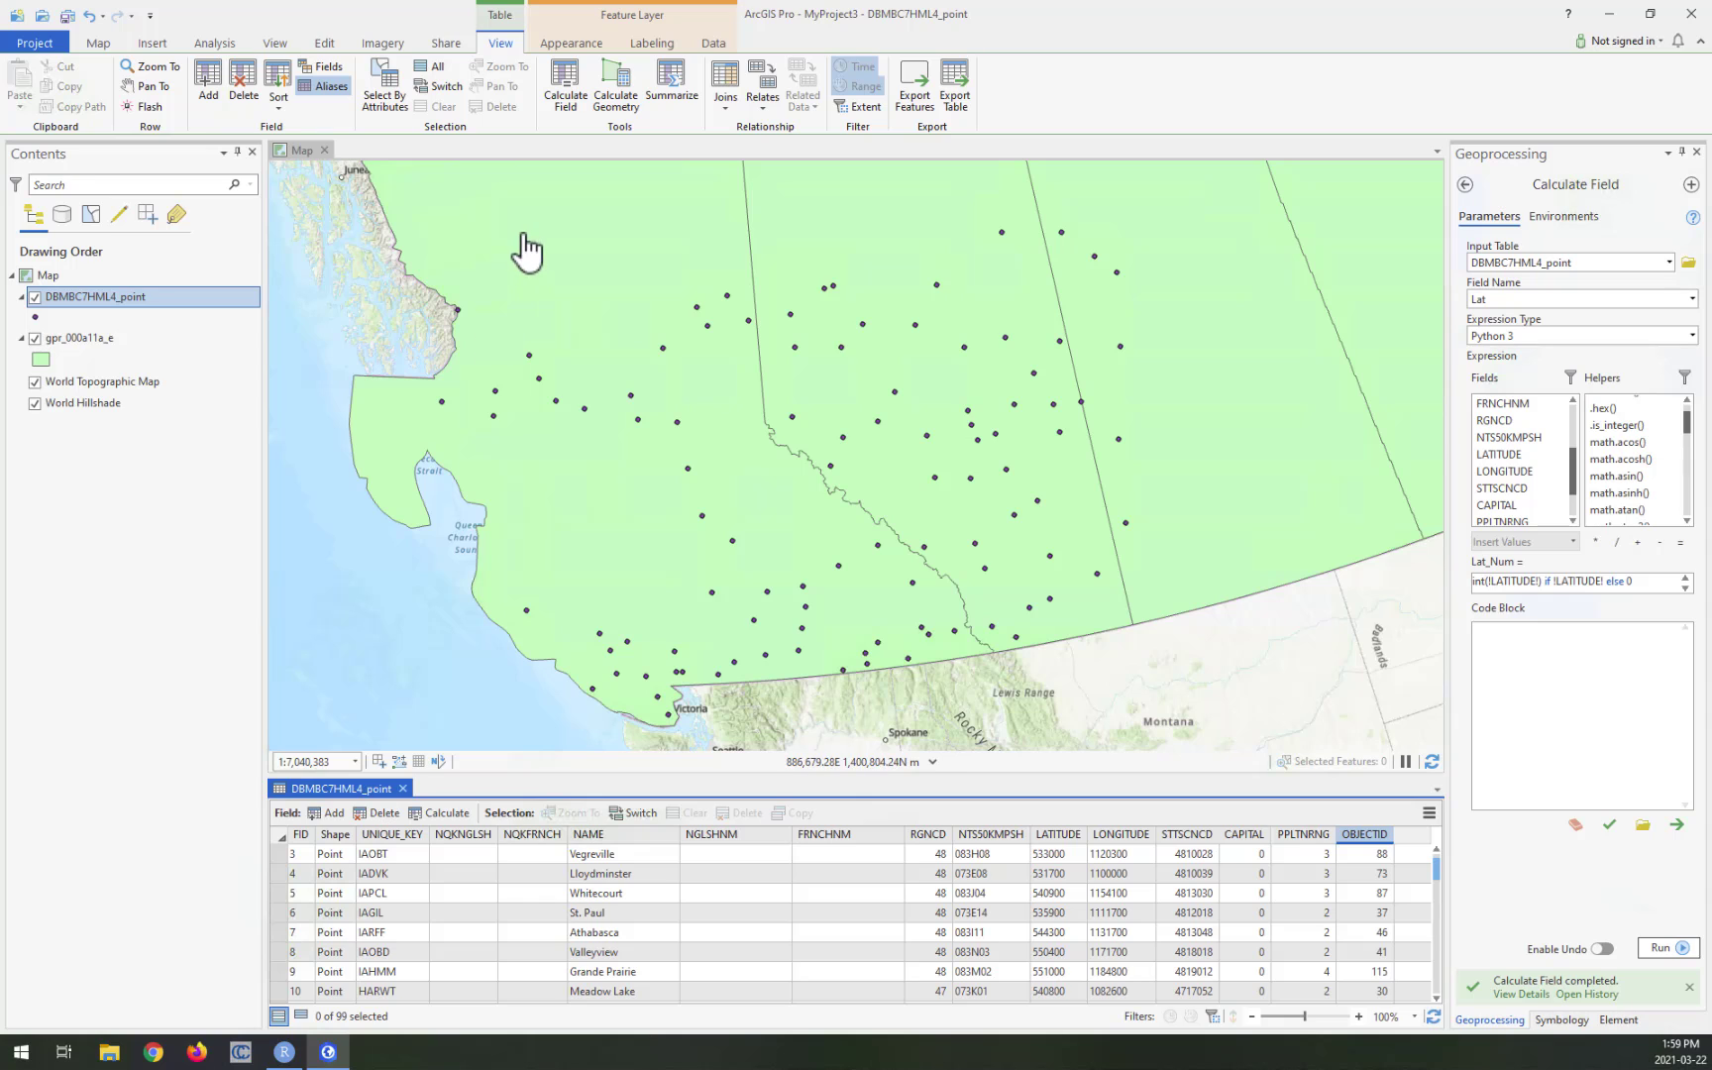
click(208, 80)
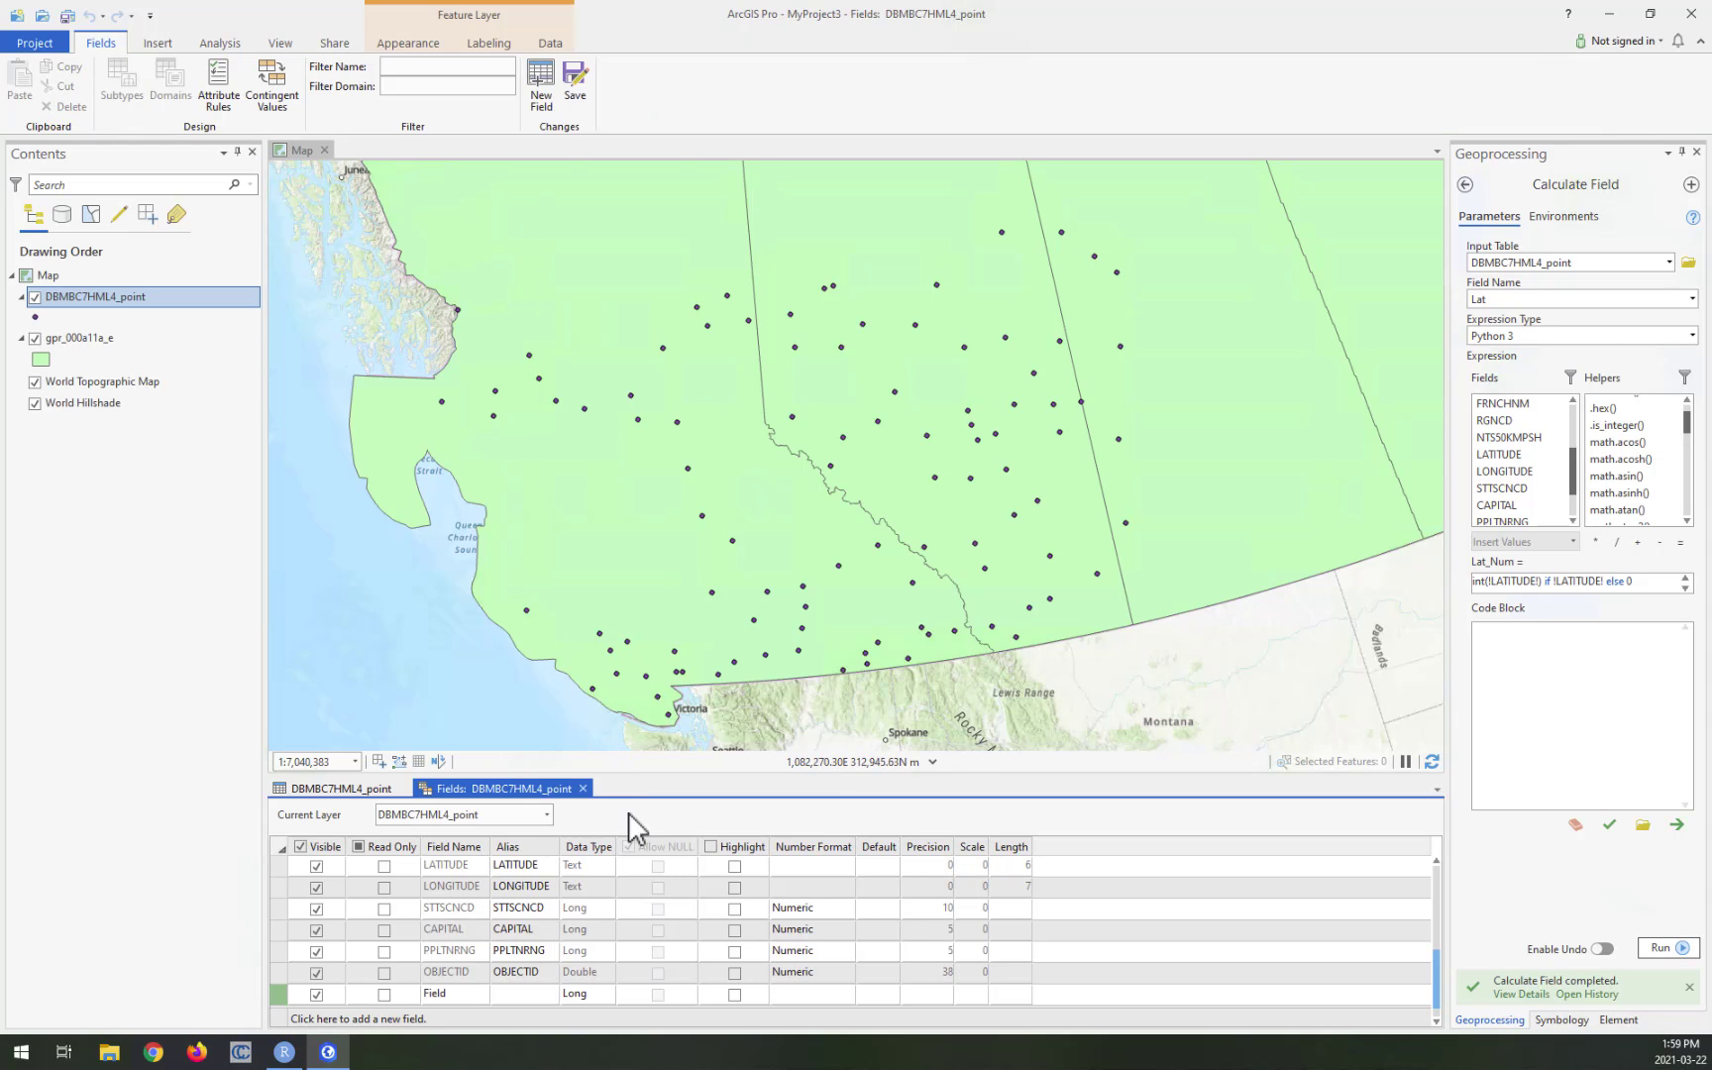
Step: Name the new field Lat_Num, give it the alias Lat_numeric and set its data type to Double
click(523, 970)
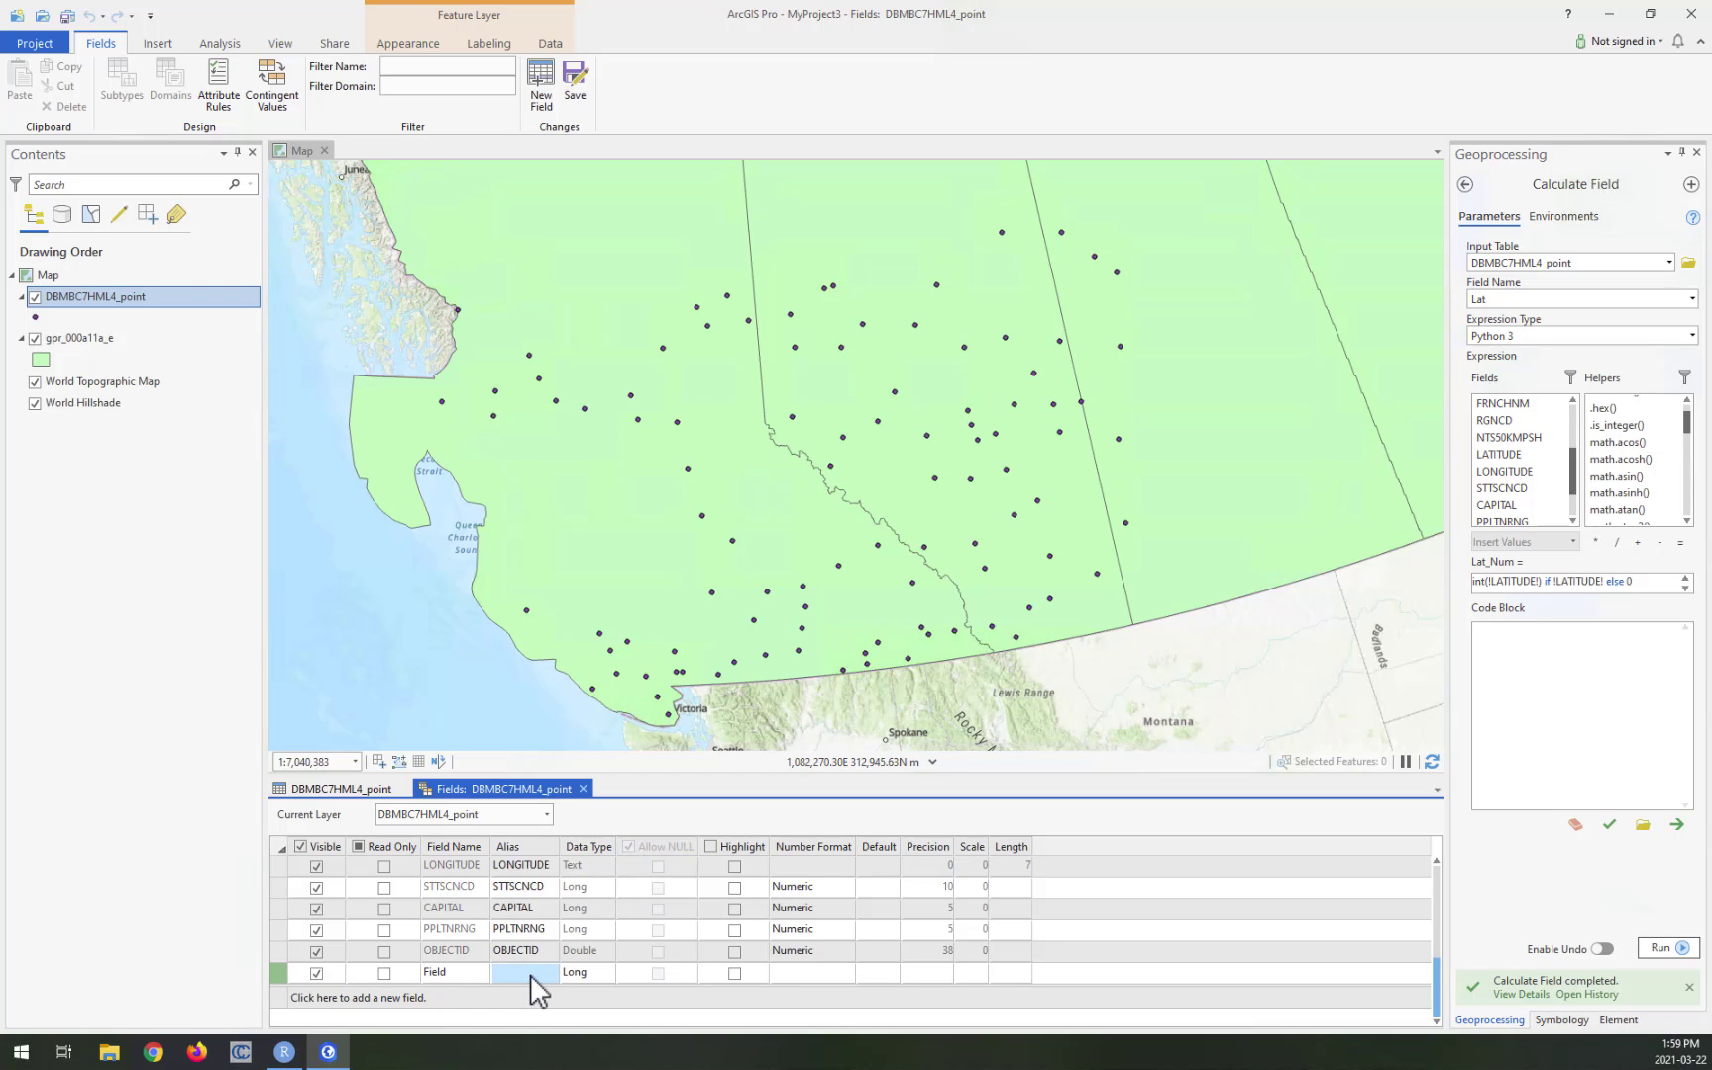
click(448, 975)
click(456, 975)
text(Lab)
text(_Num)
key(Tab)
text(Lab)
key(BackSpace)
text(t_numeric)
key(Tab)
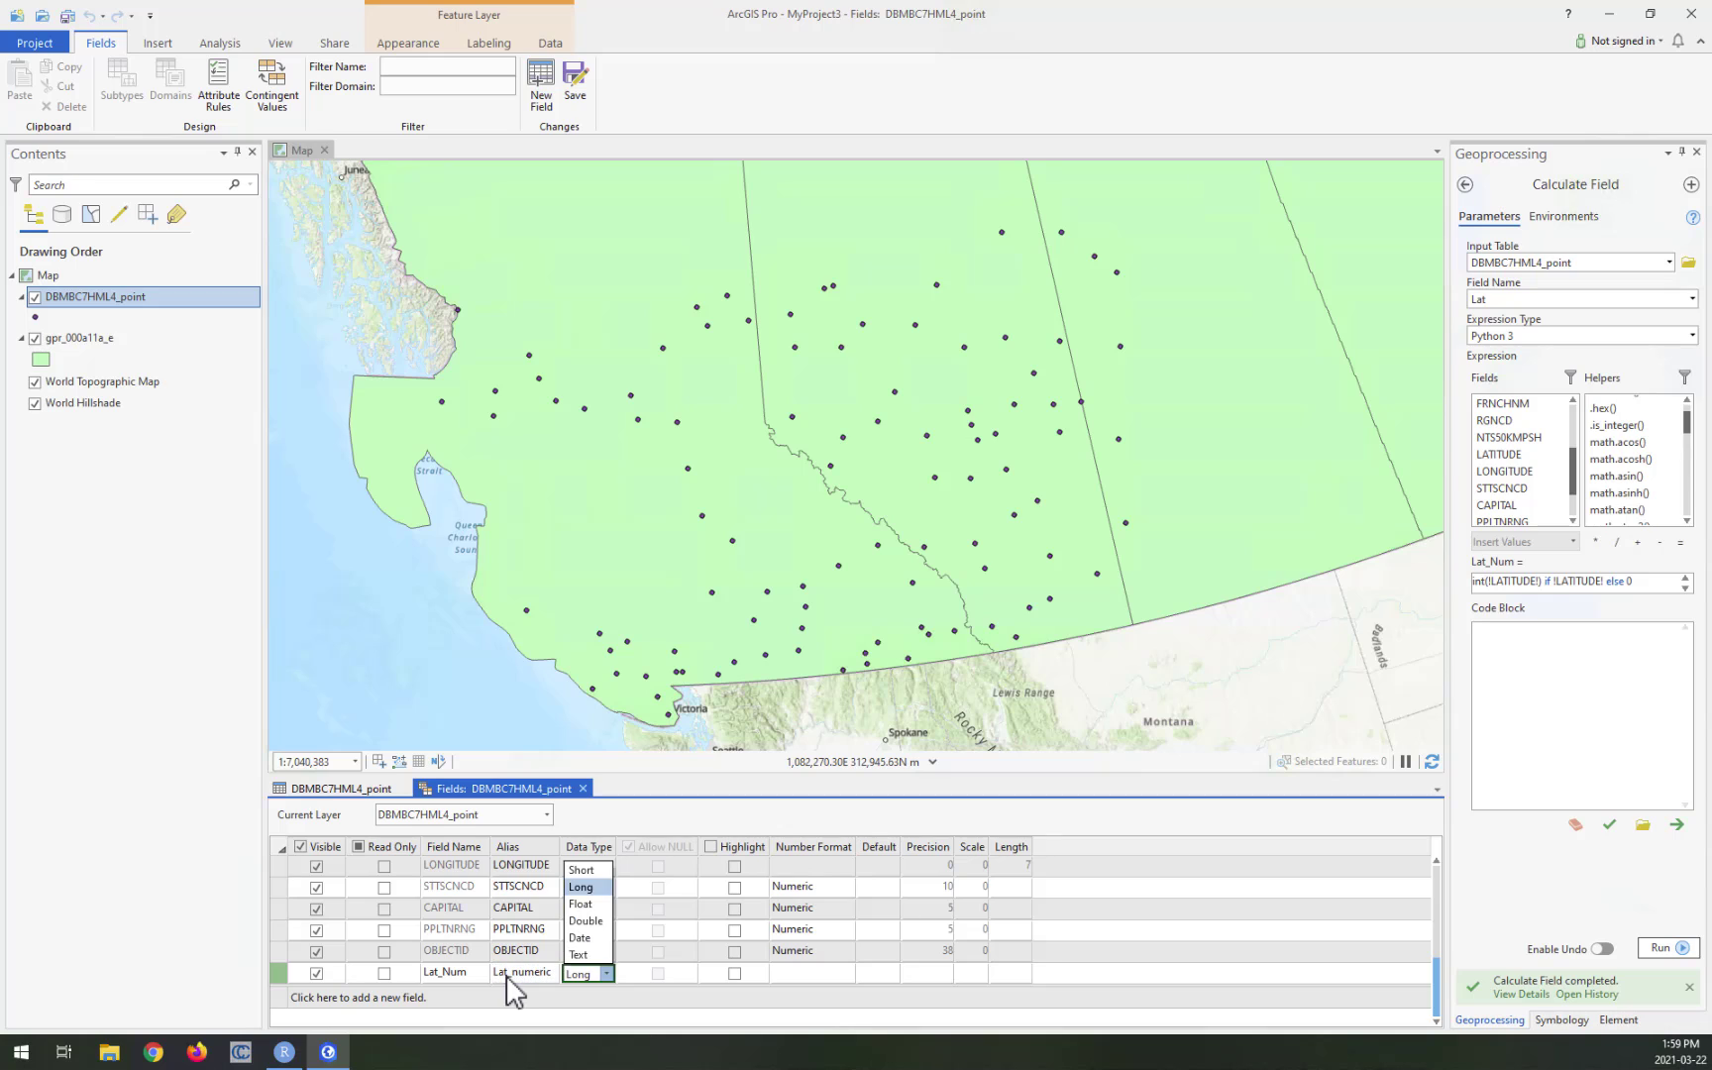
click(583, 922)
Step: Set the Lat_Num field's number format to the Numeric category with 6 decimal places
click(823, 979)
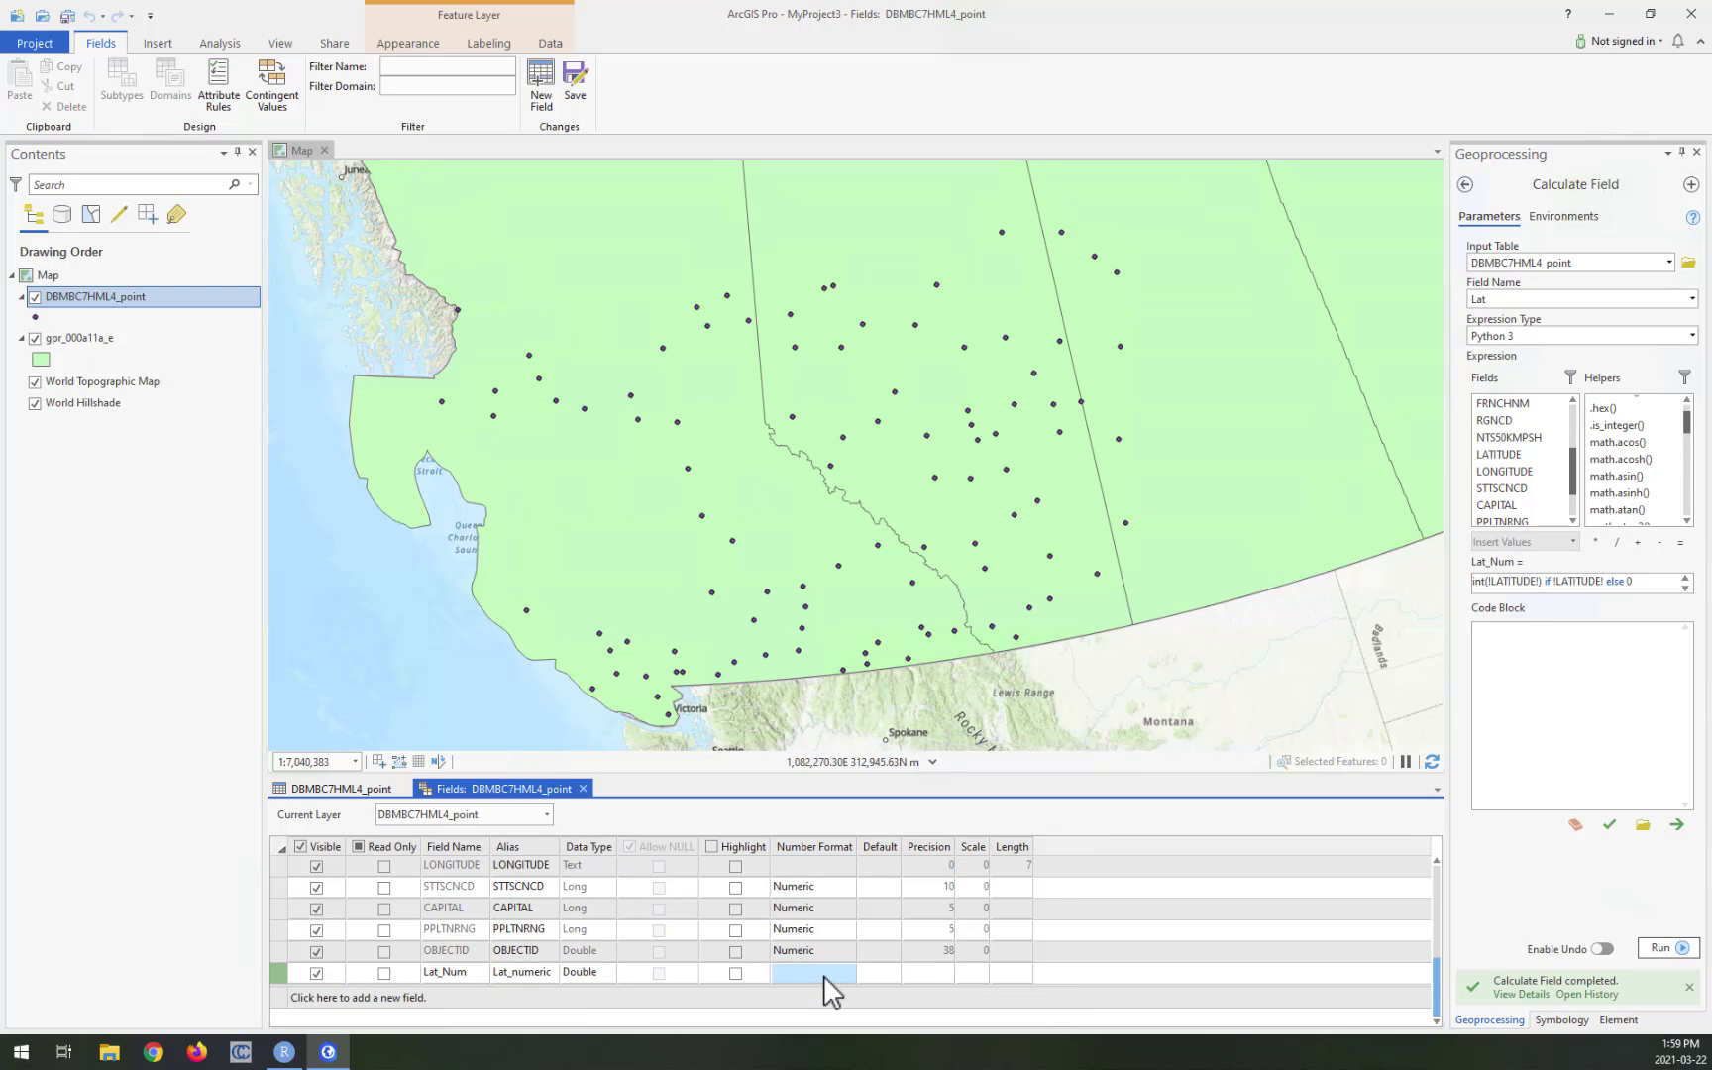
click(848, 973)
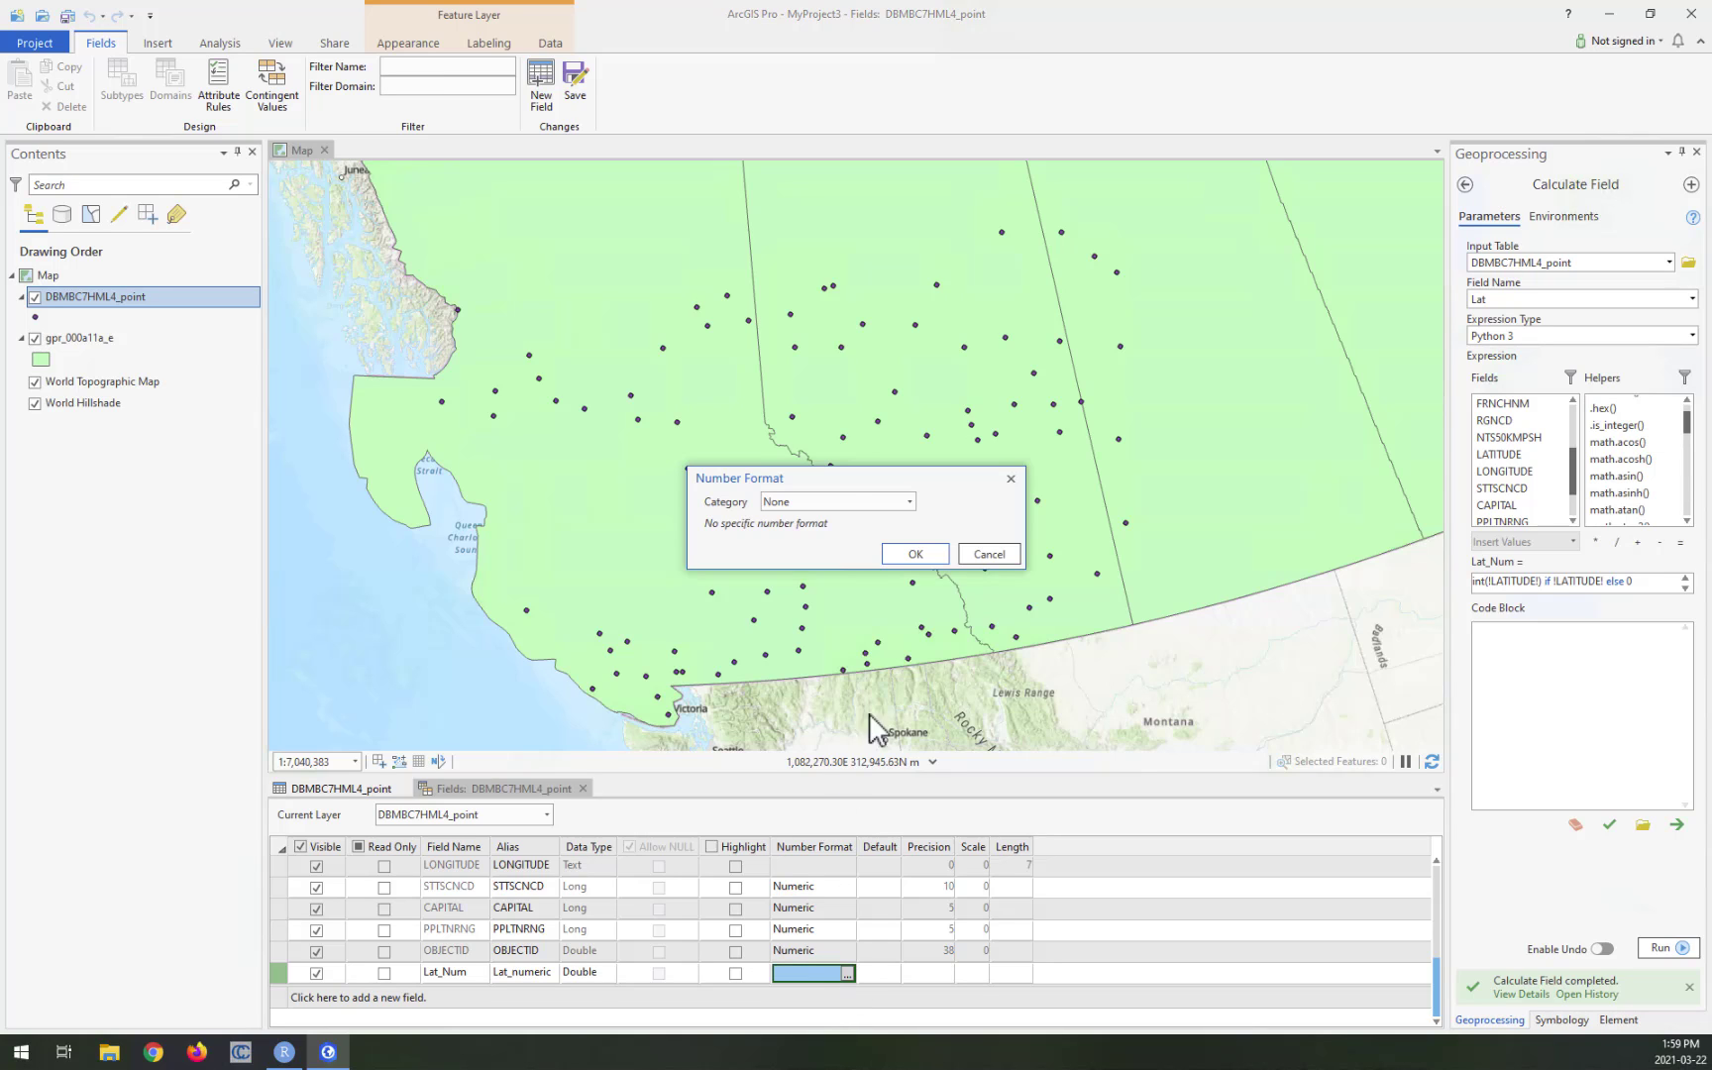
click(840, 501)
click(828, 587)
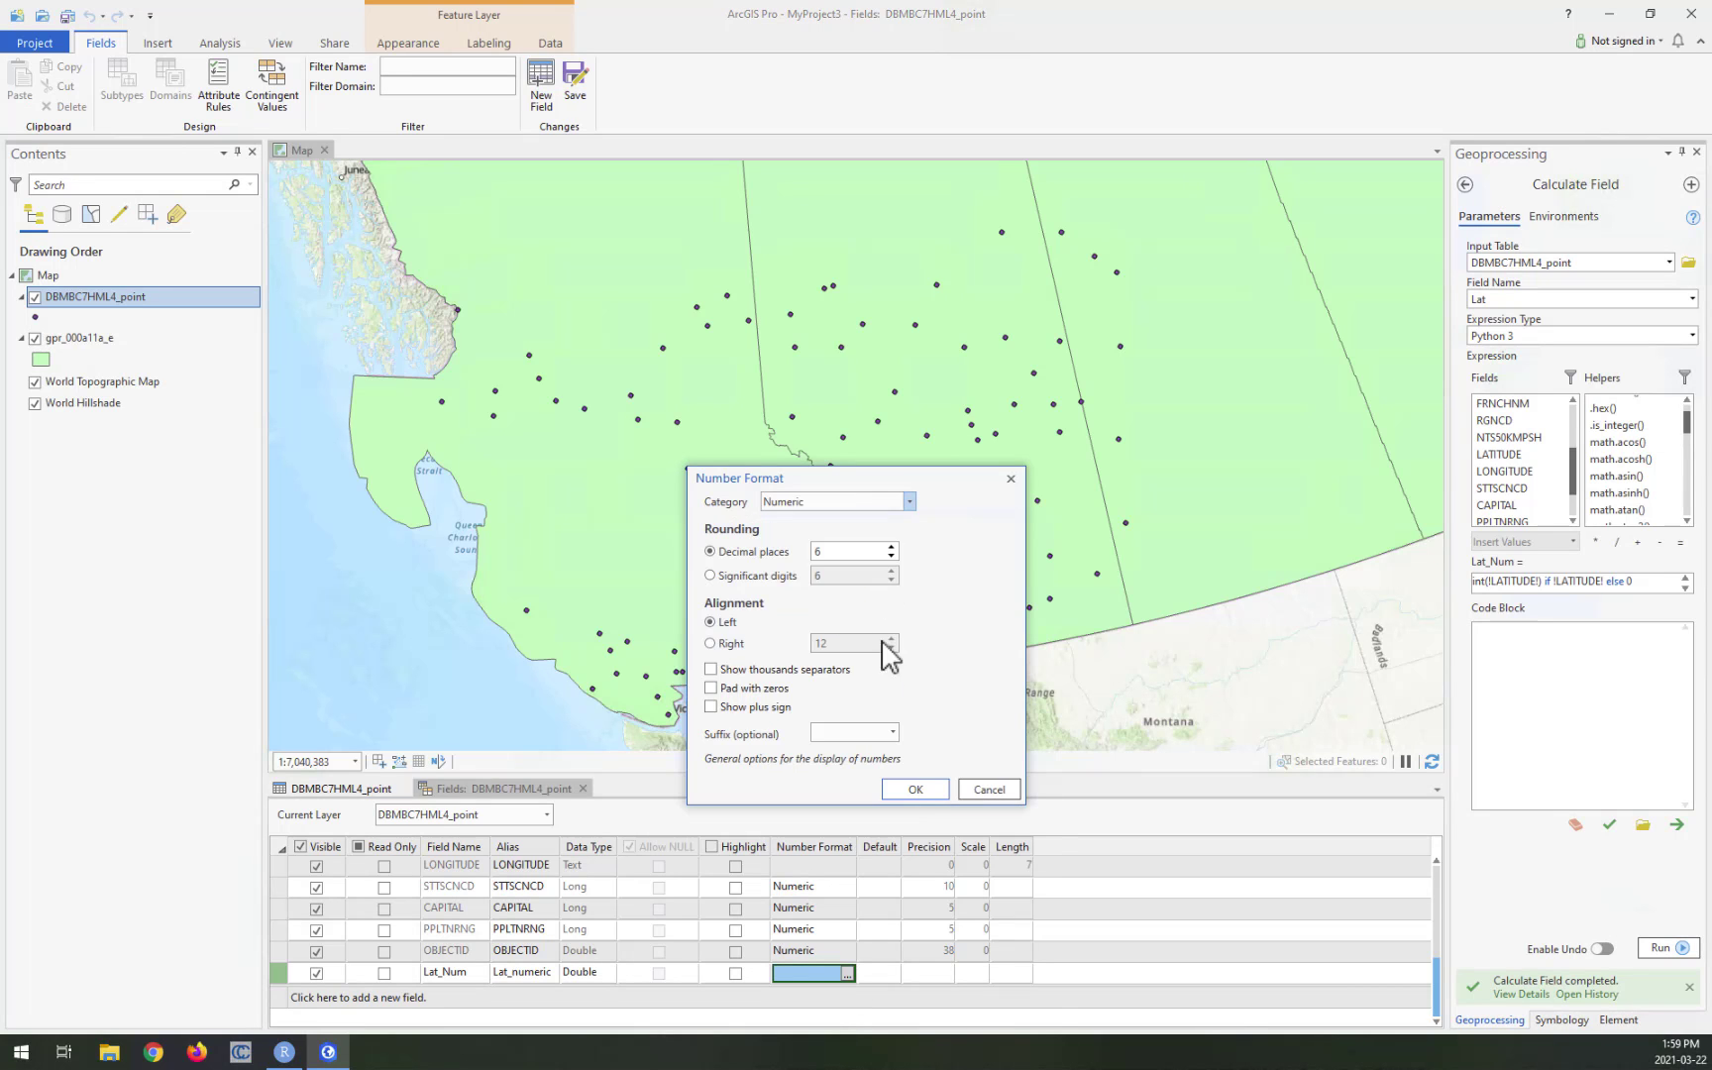
click(908, 788)
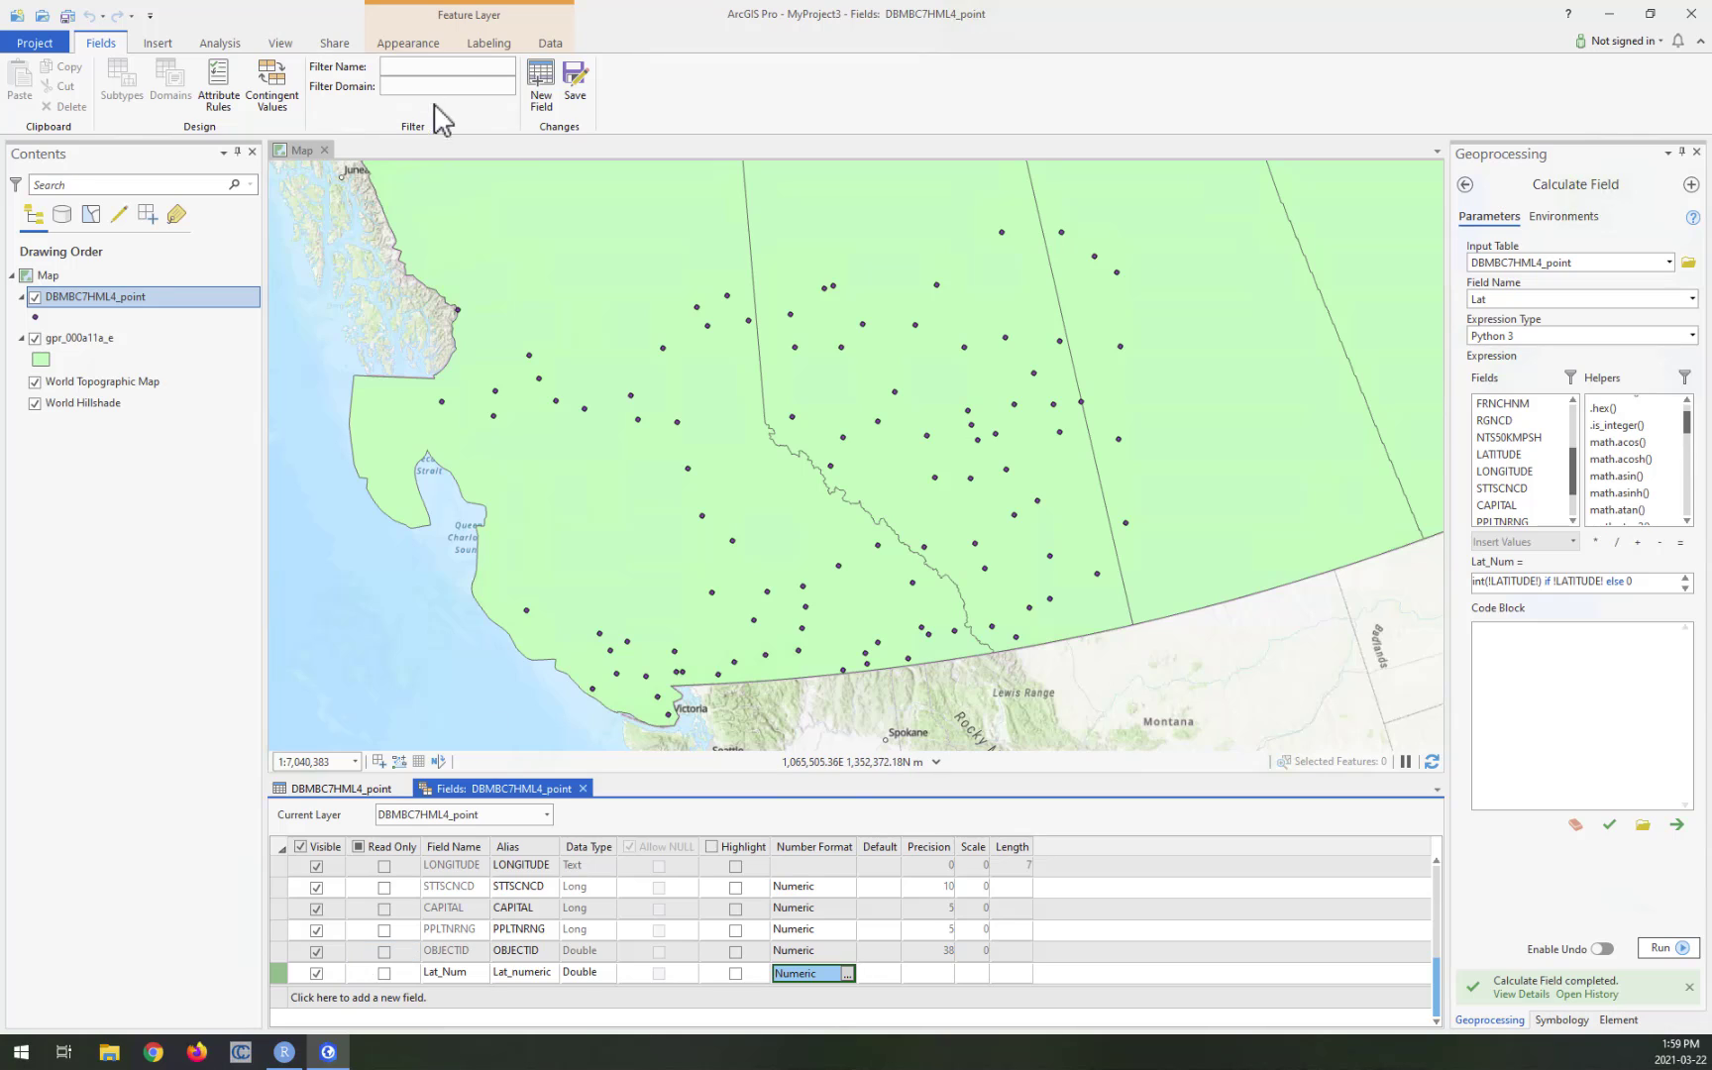
Step: Add a Text field named lat_num_bd with the alias bad_nums and save the field changes
click(541, 94)
text(lab)
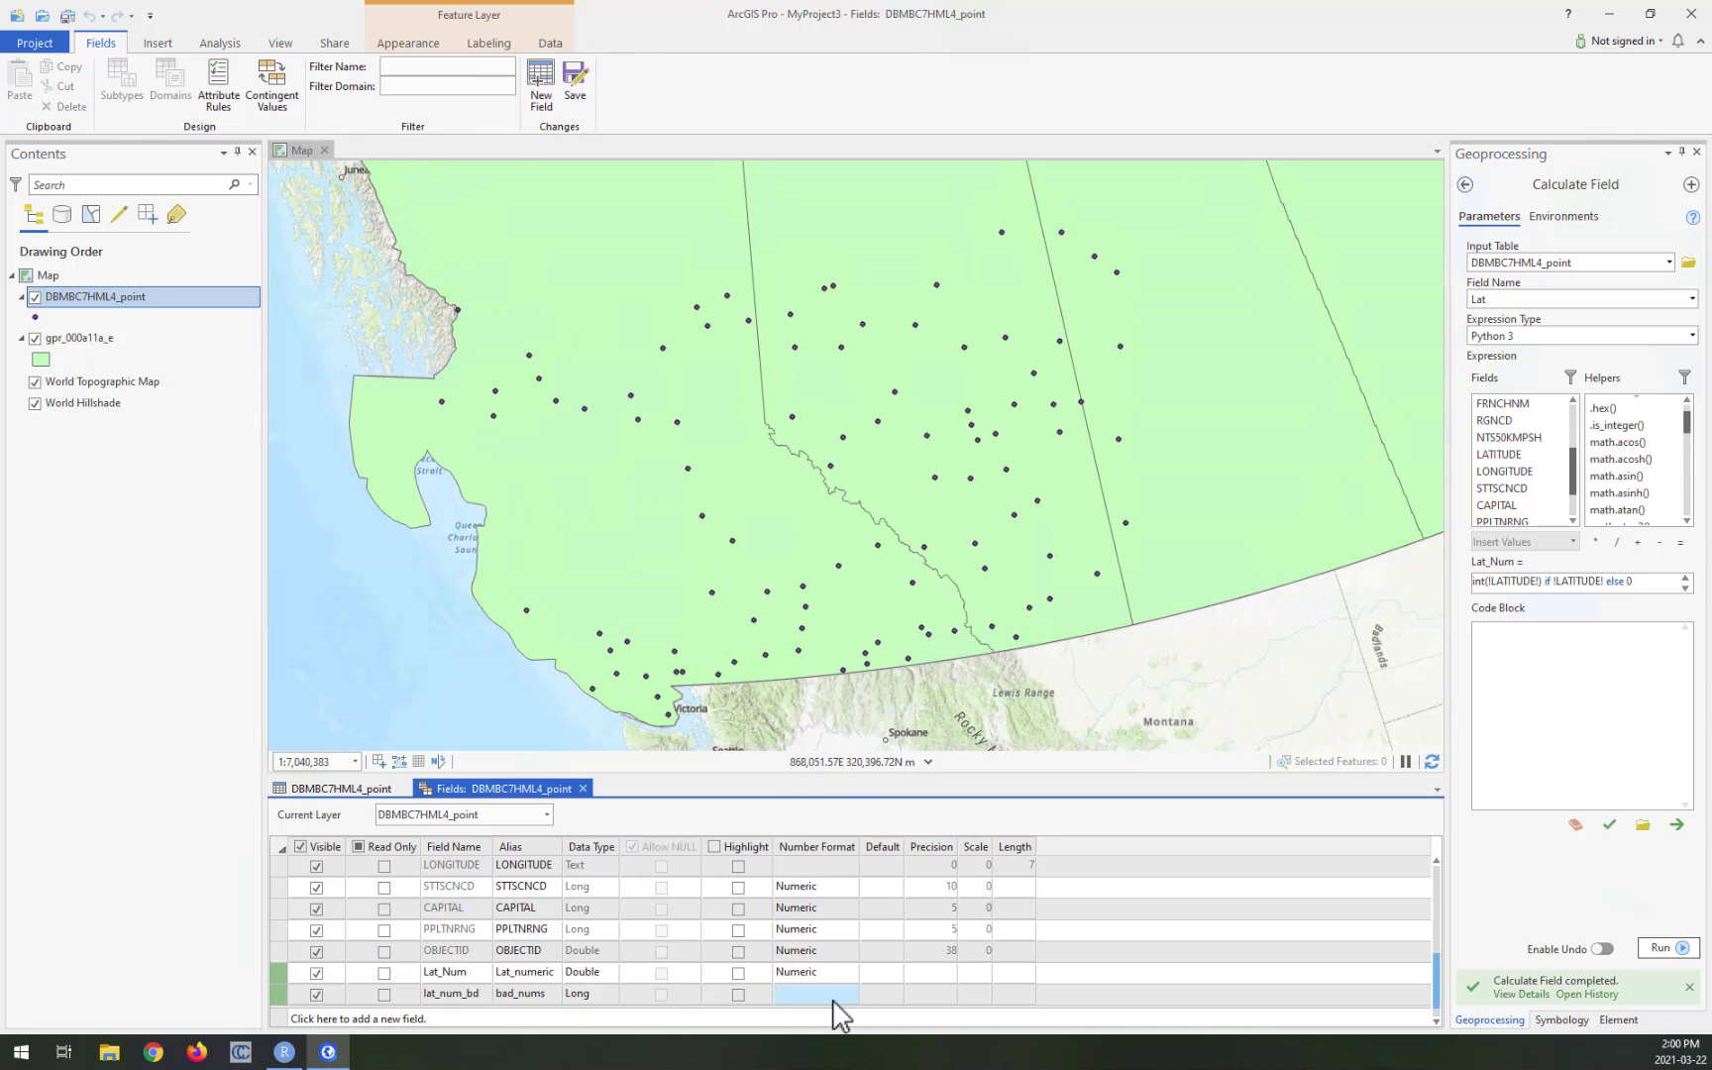
click(842, 995)
click(850, 995)
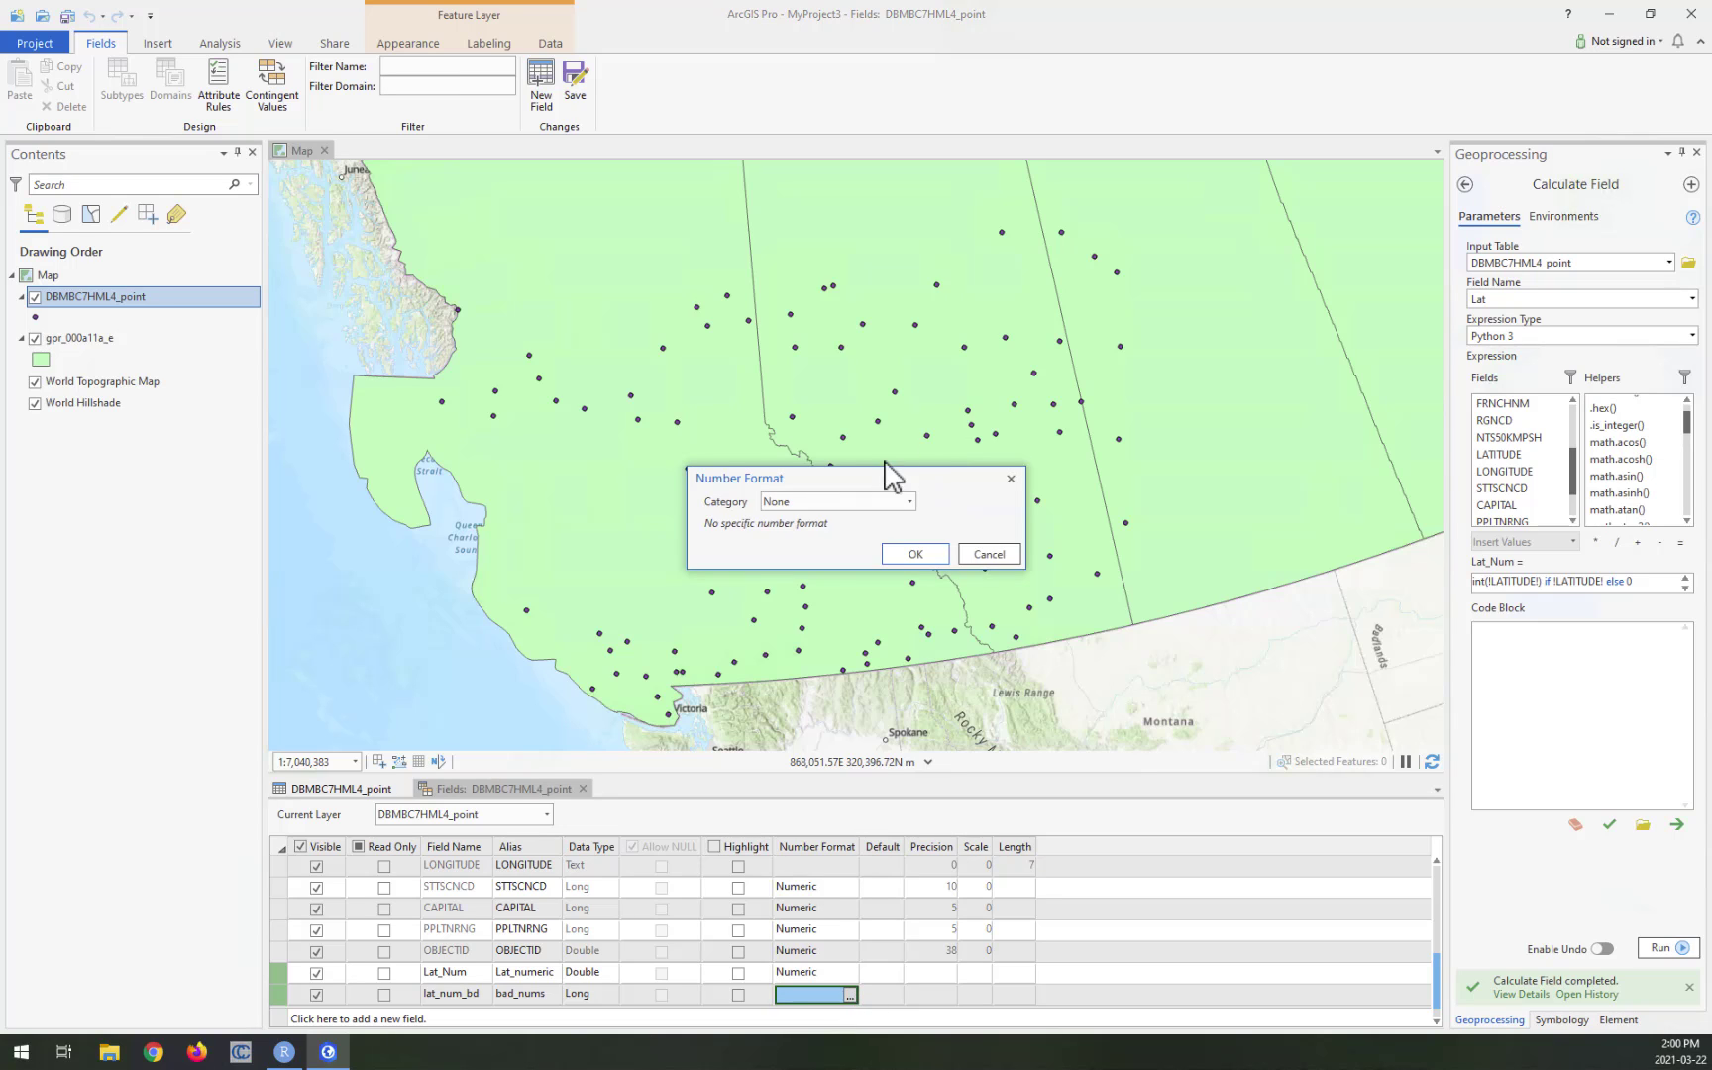
click(842, 503)
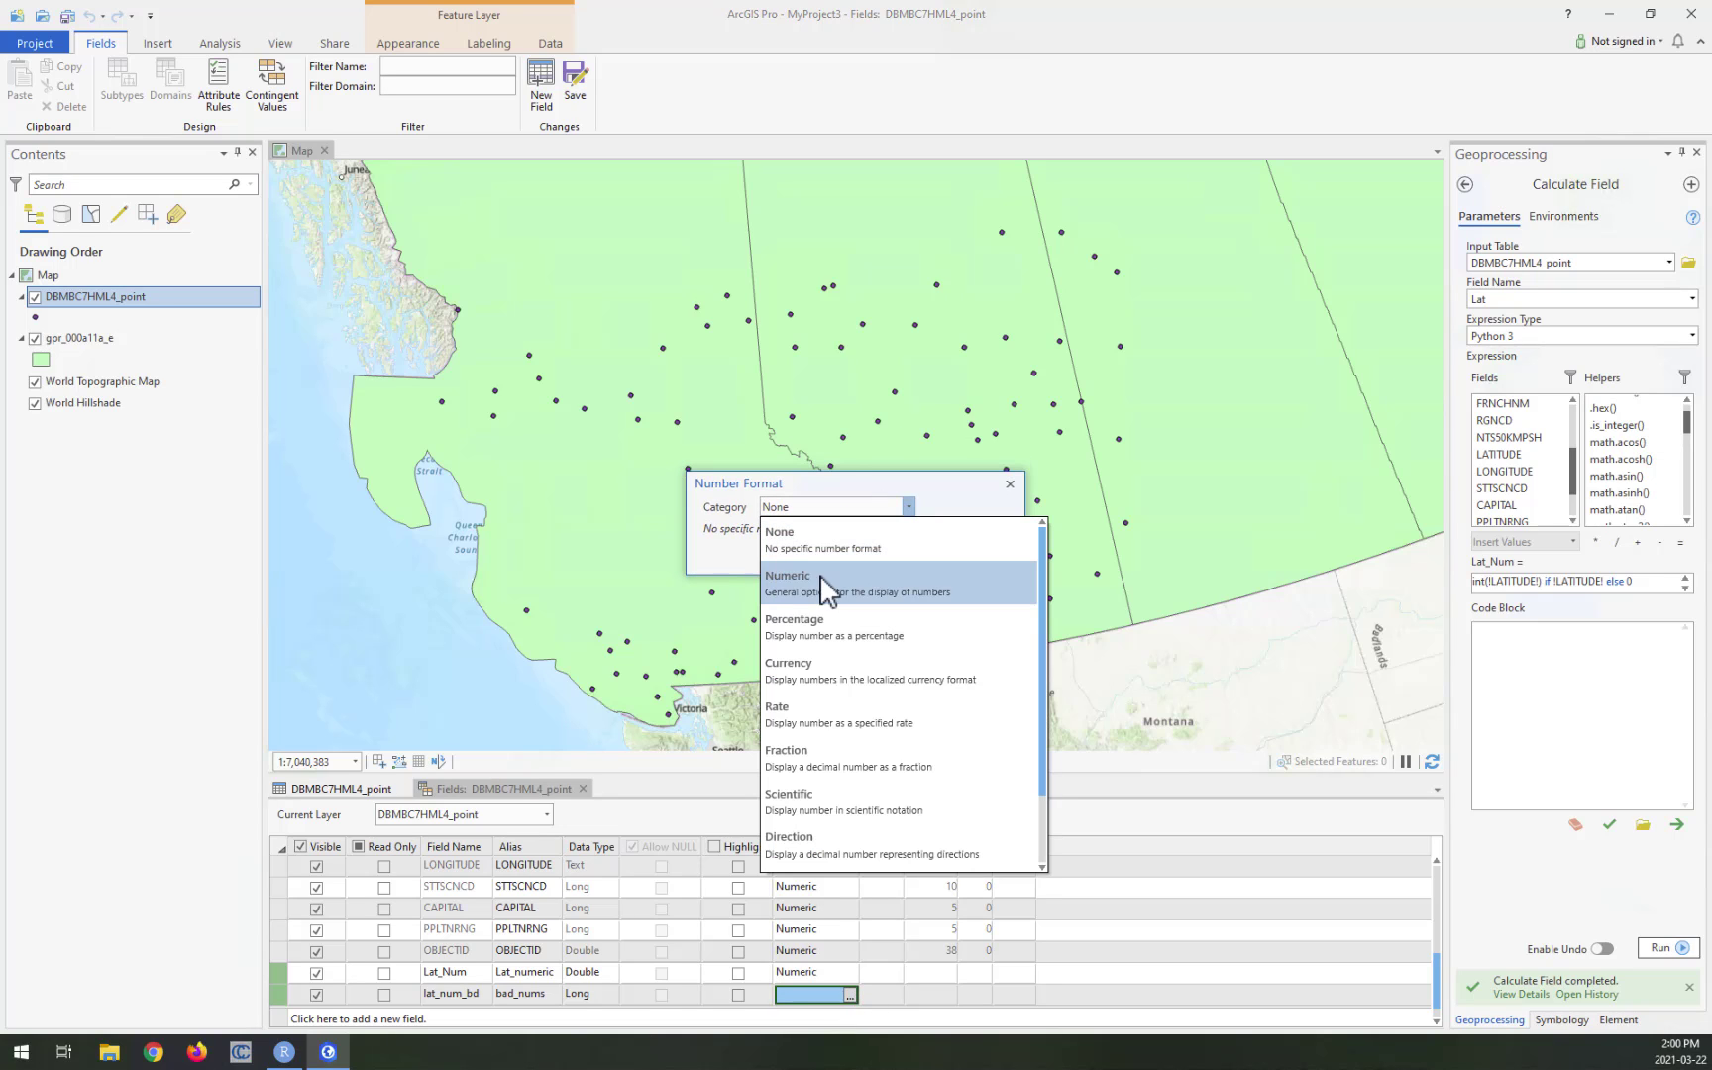
click(714, 541)
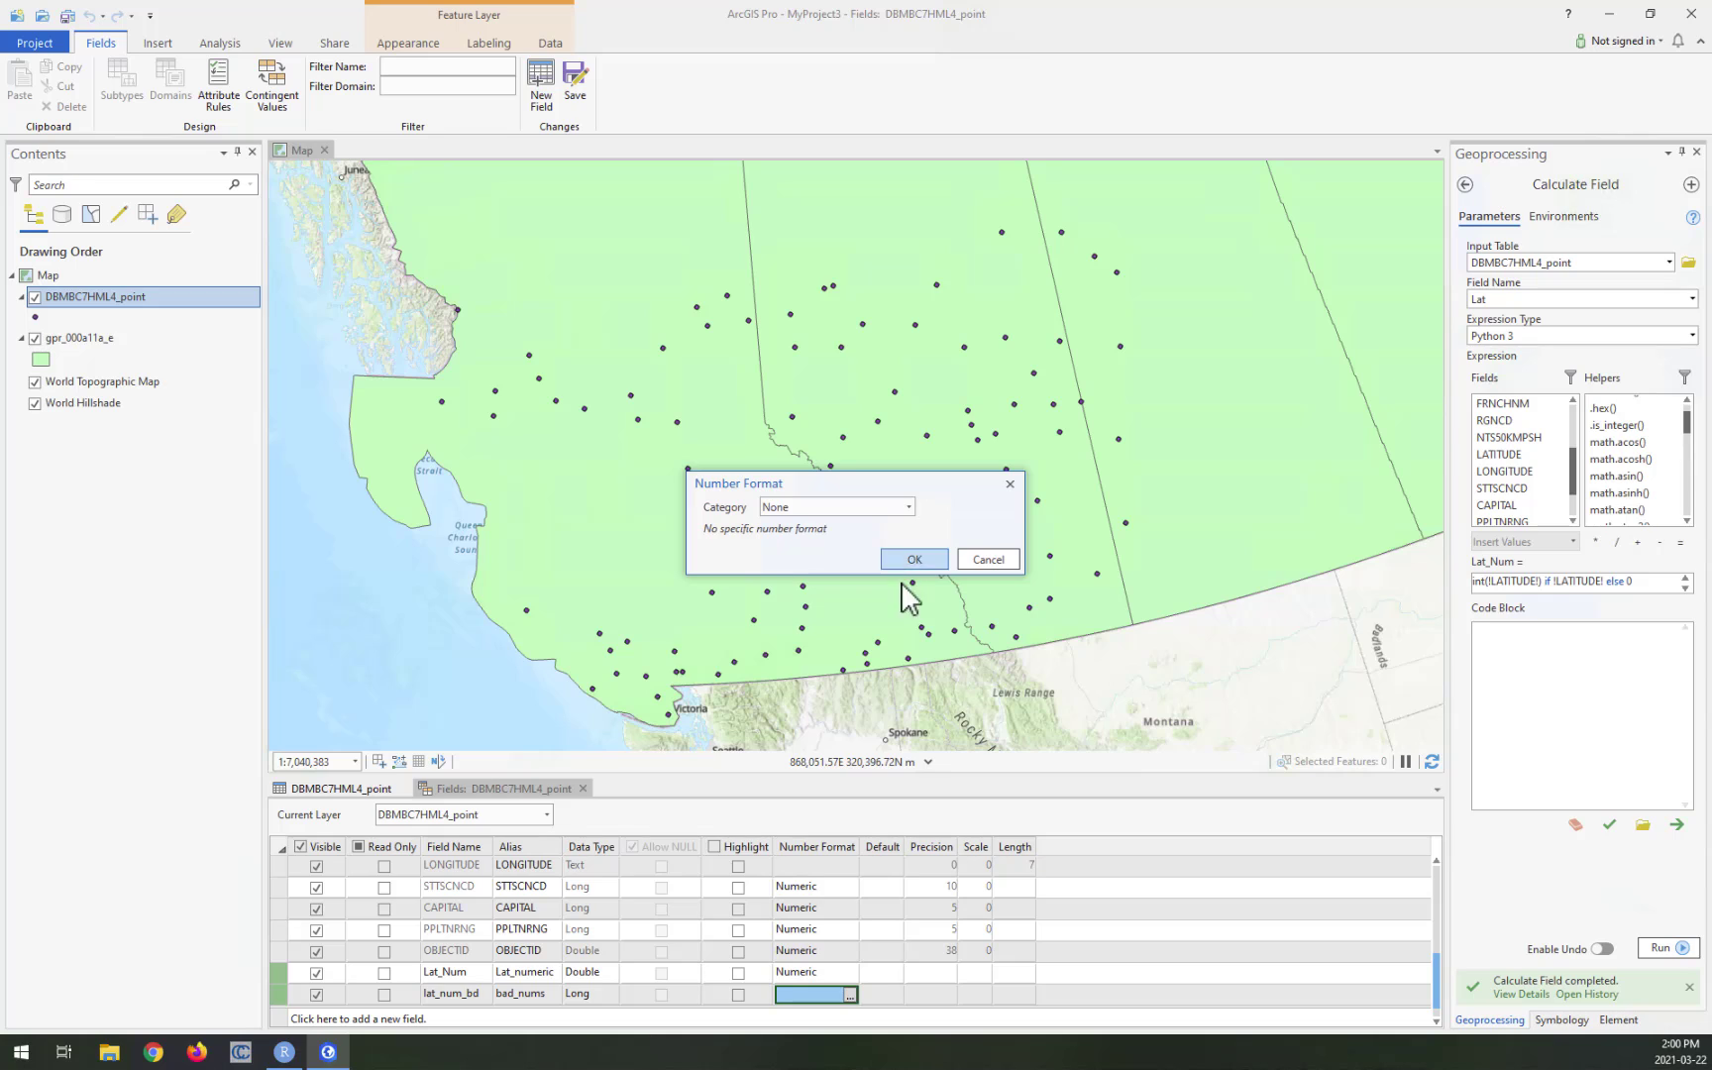
click(906, 561)
click(604, 999)
click(604, 1001)
click(606, 999)
click(594, 984)
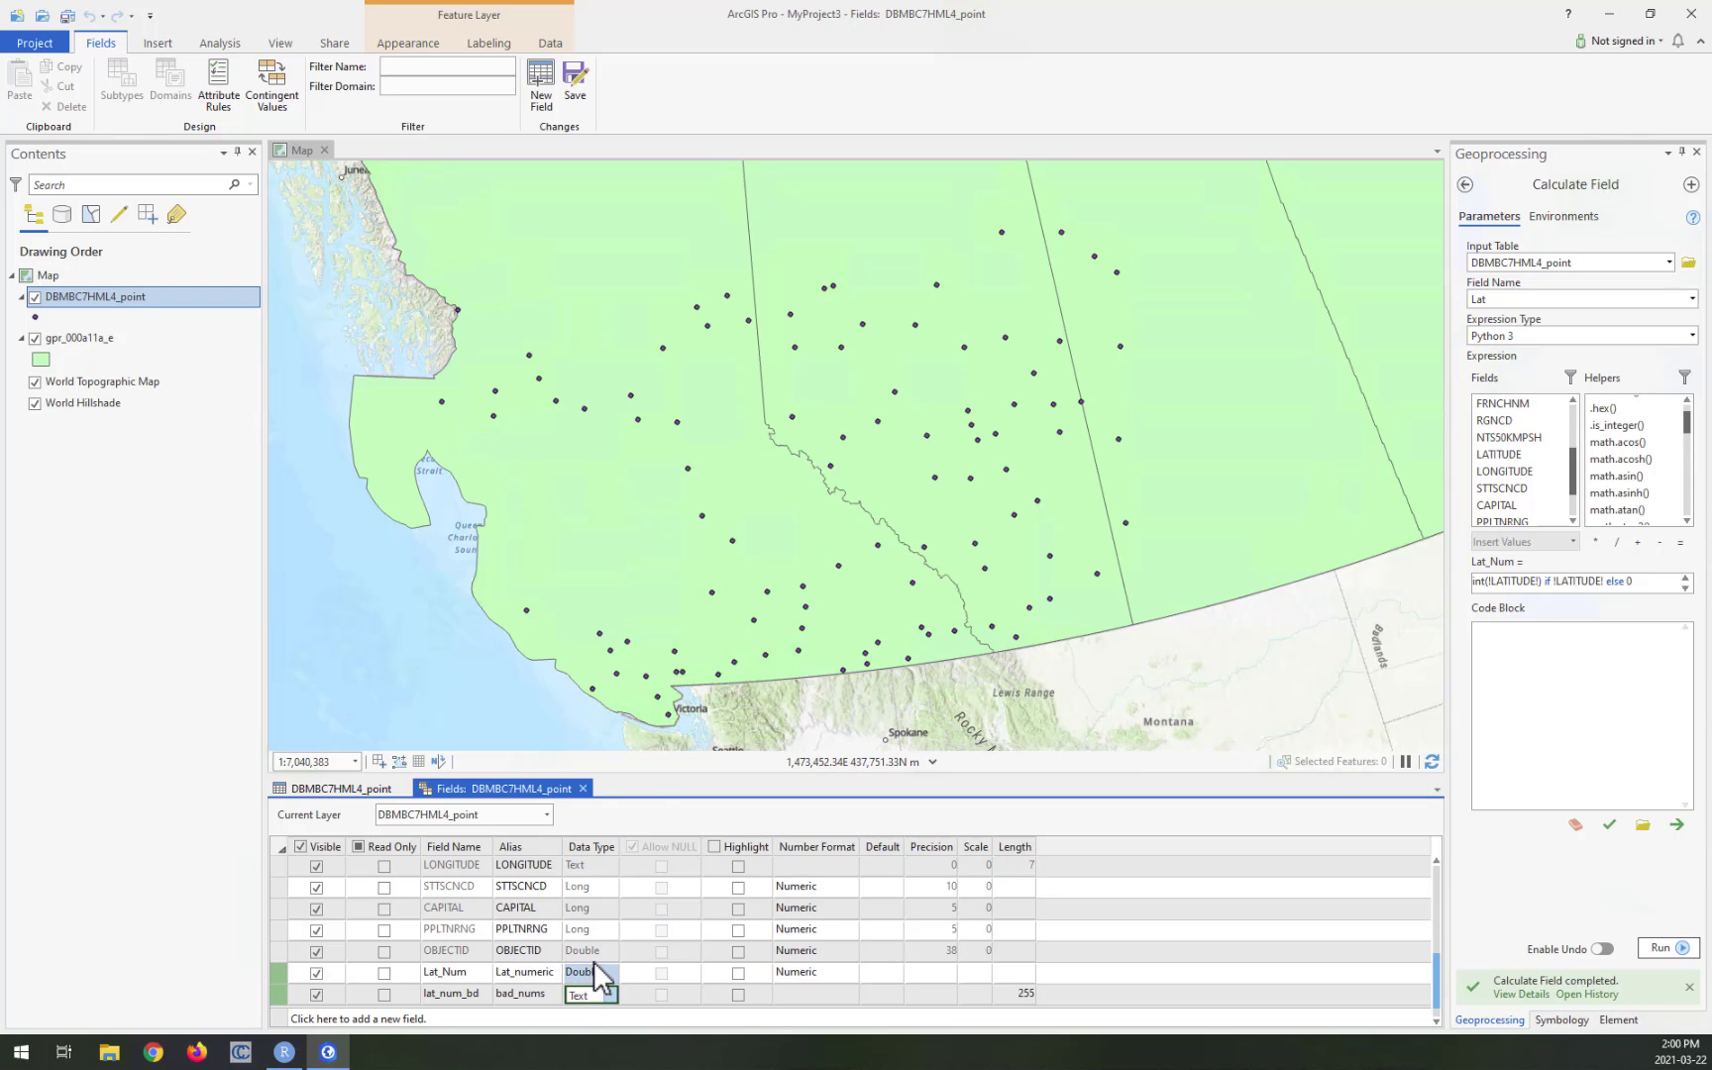
click(575, 84)
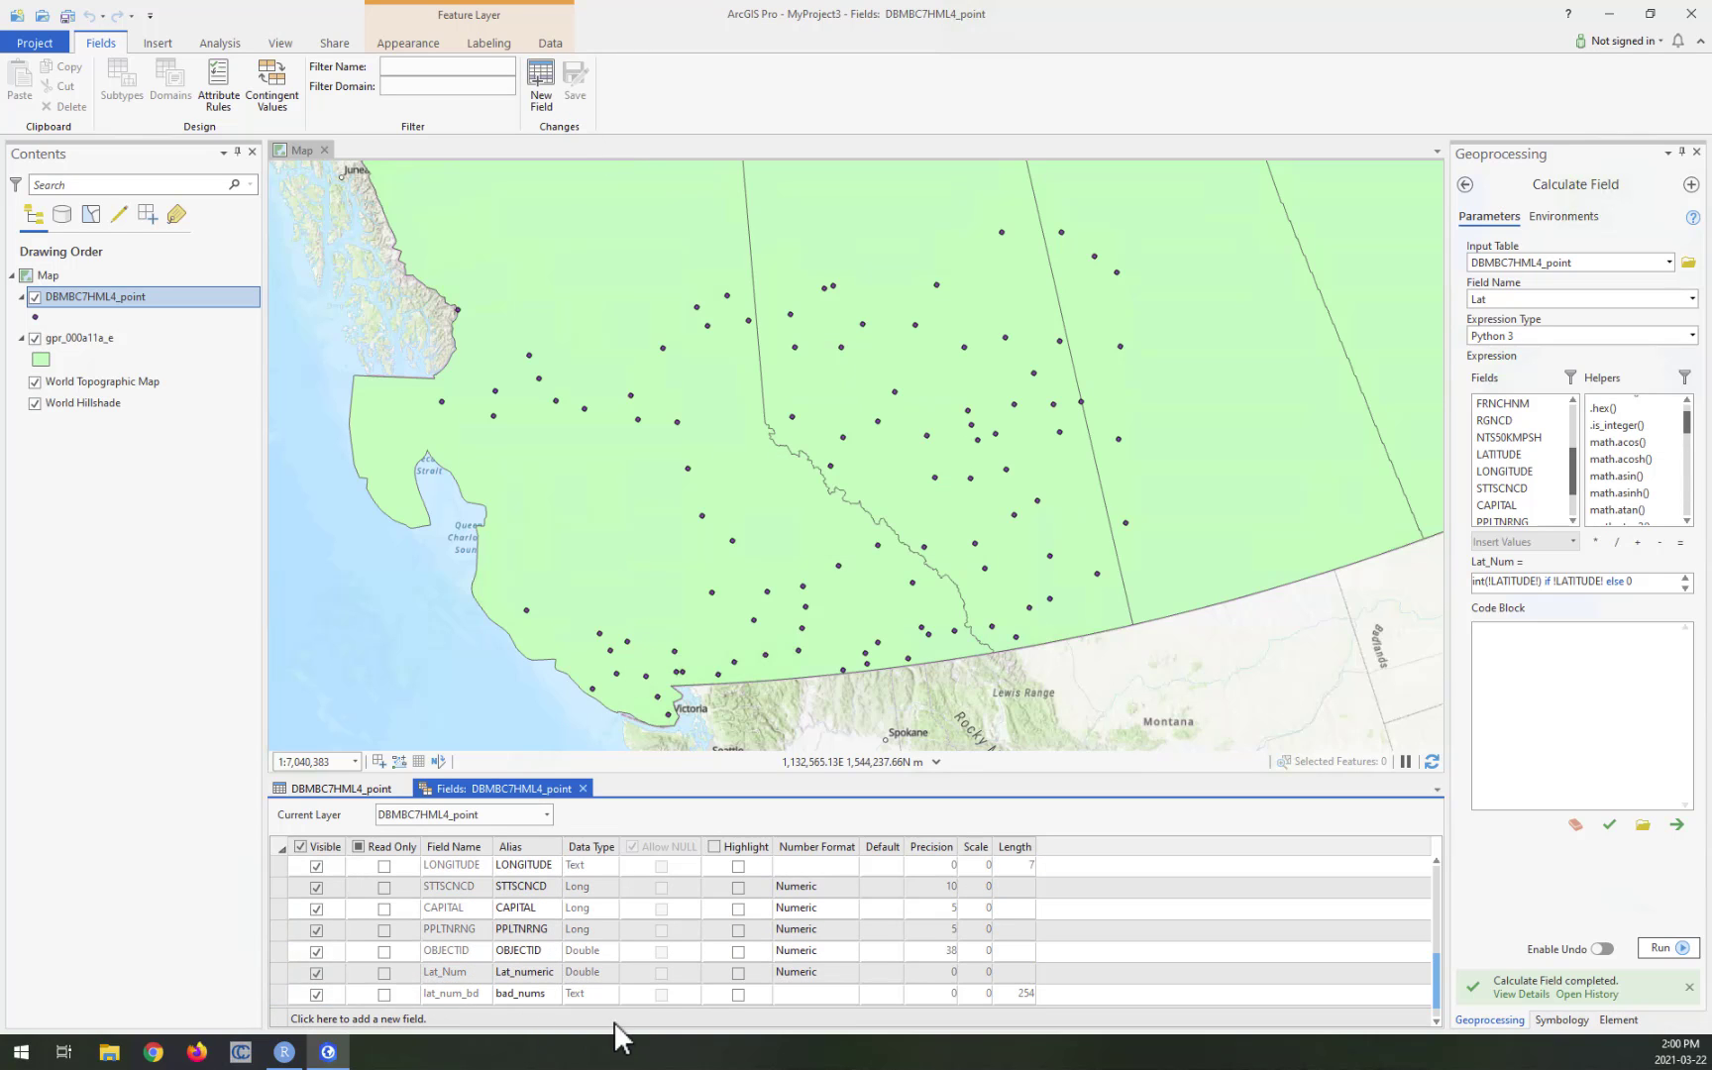
Step: Delete the lat_num_bd field from the layer and save the field changes
right_click(279, 996)
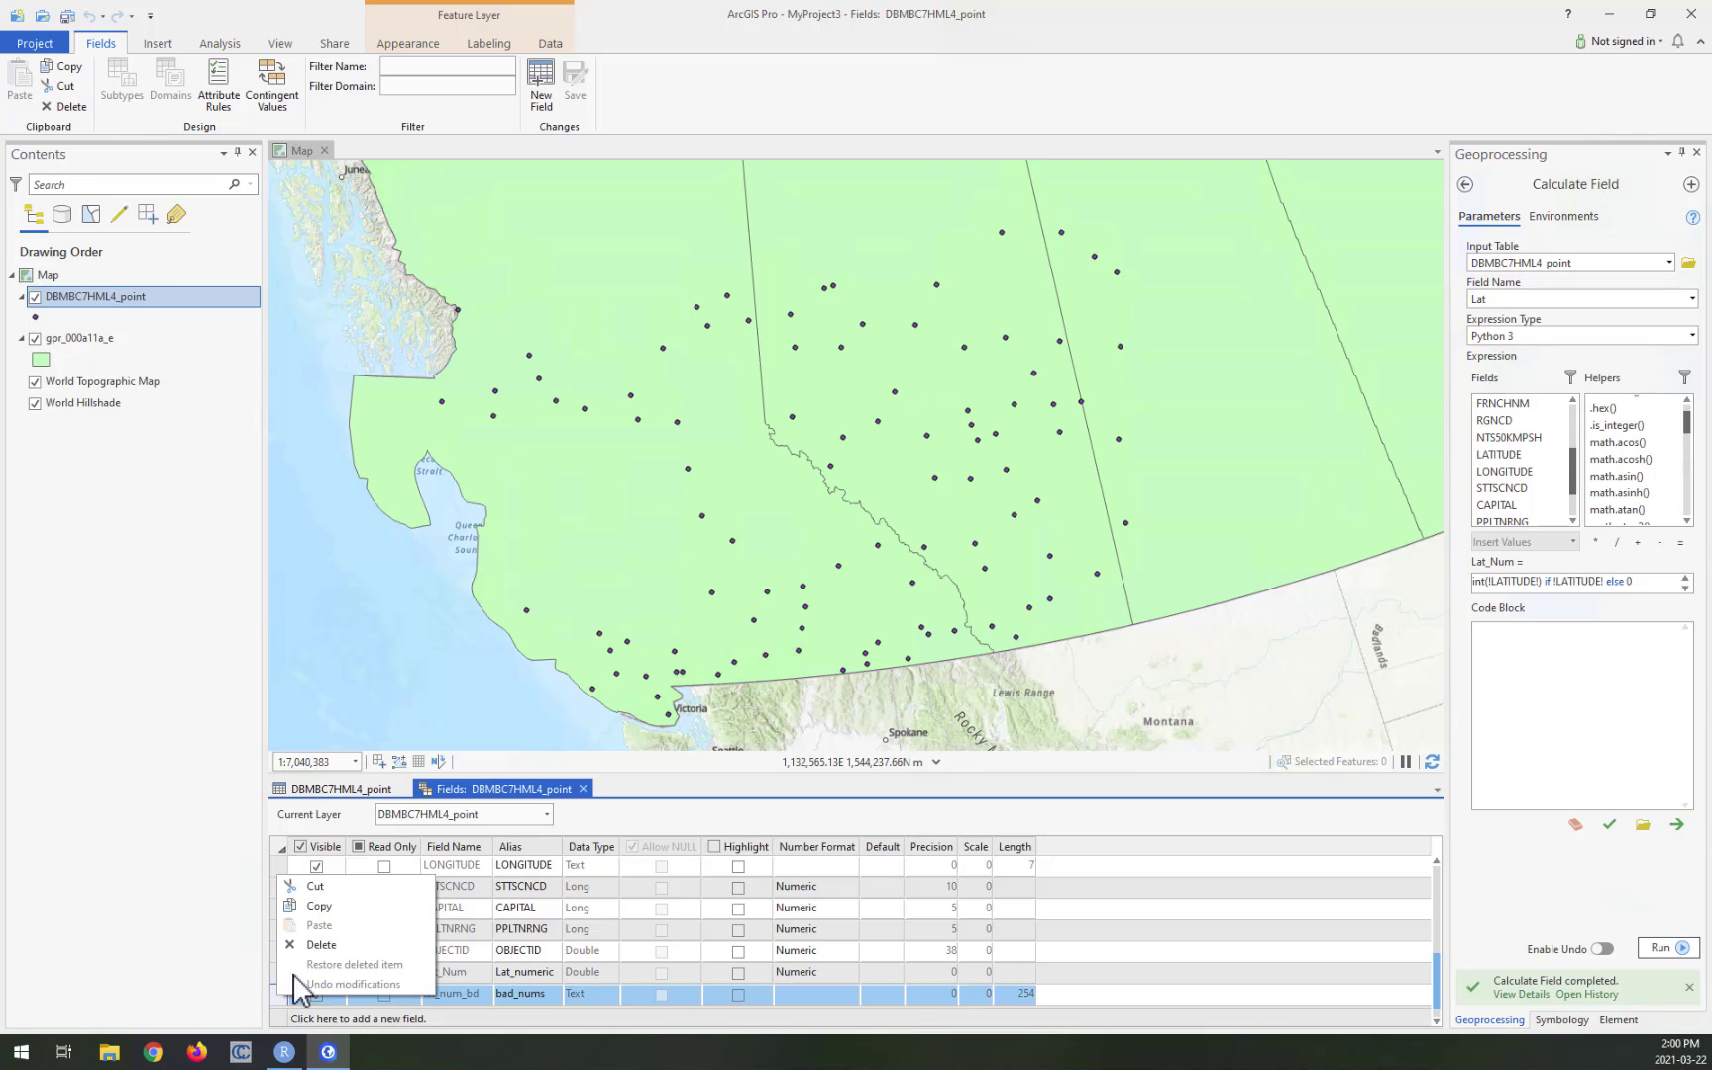
click(318, 945)
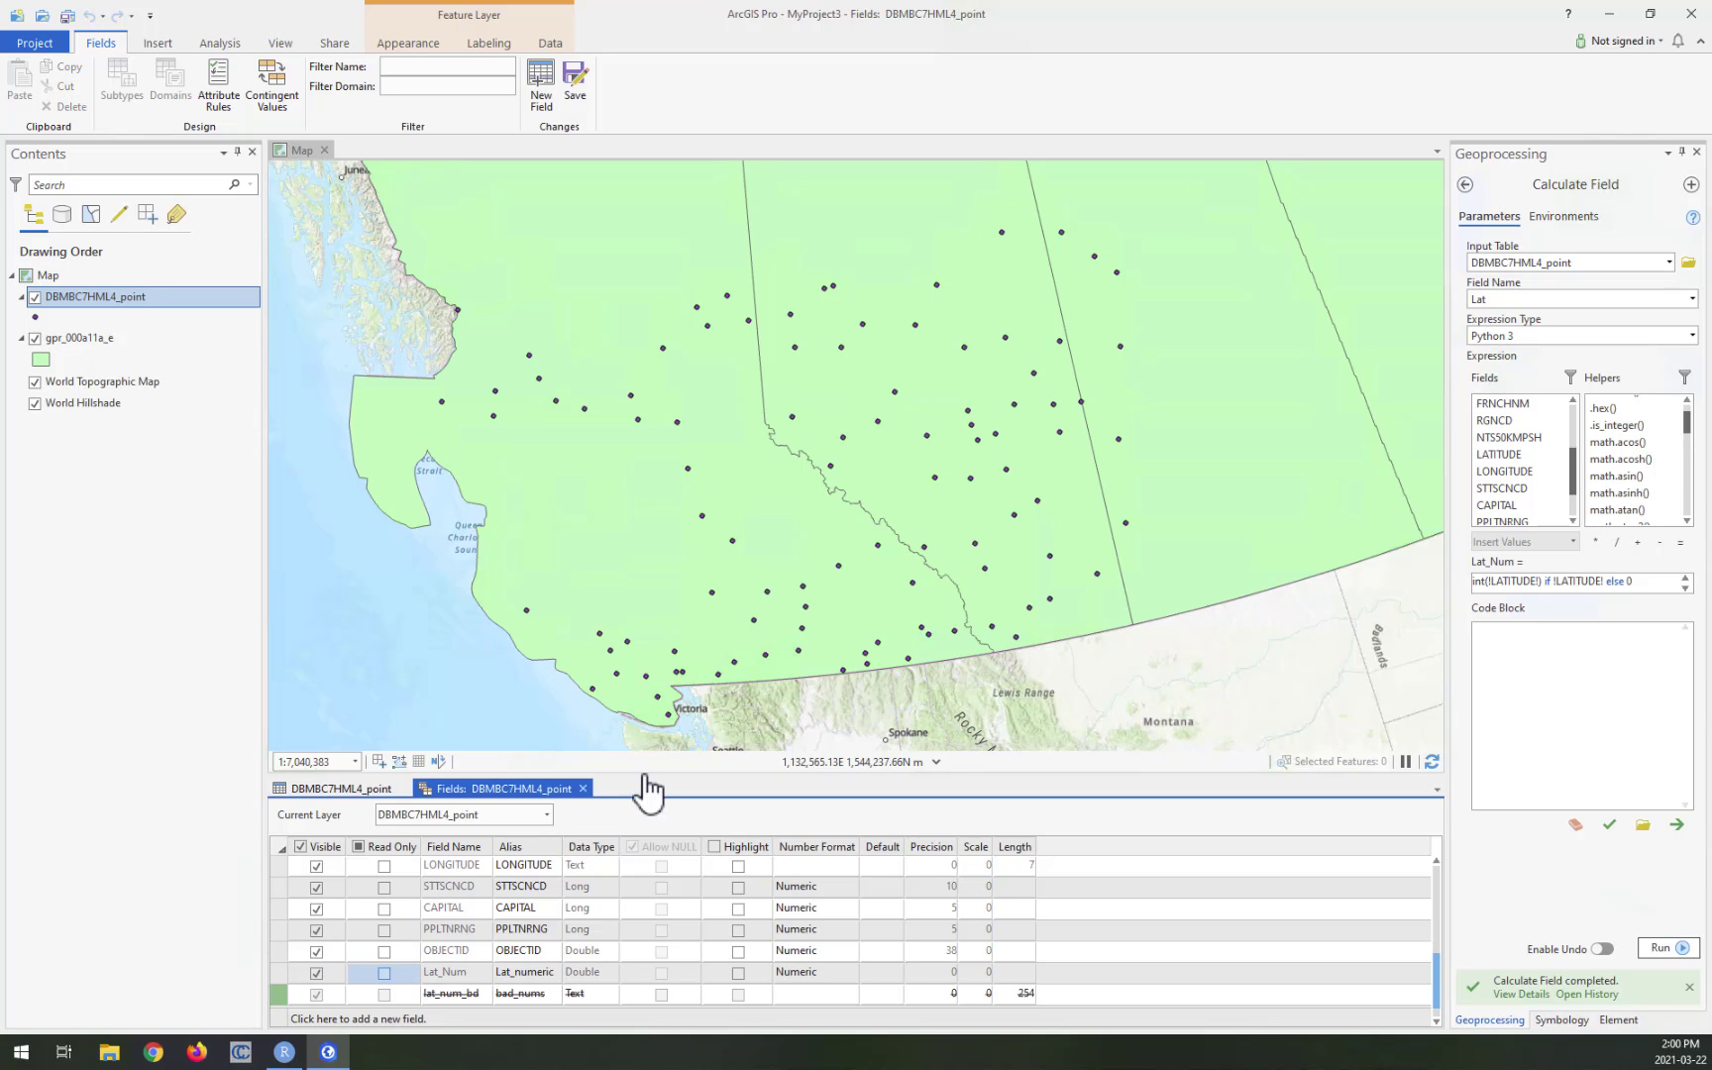
click(575, 95)
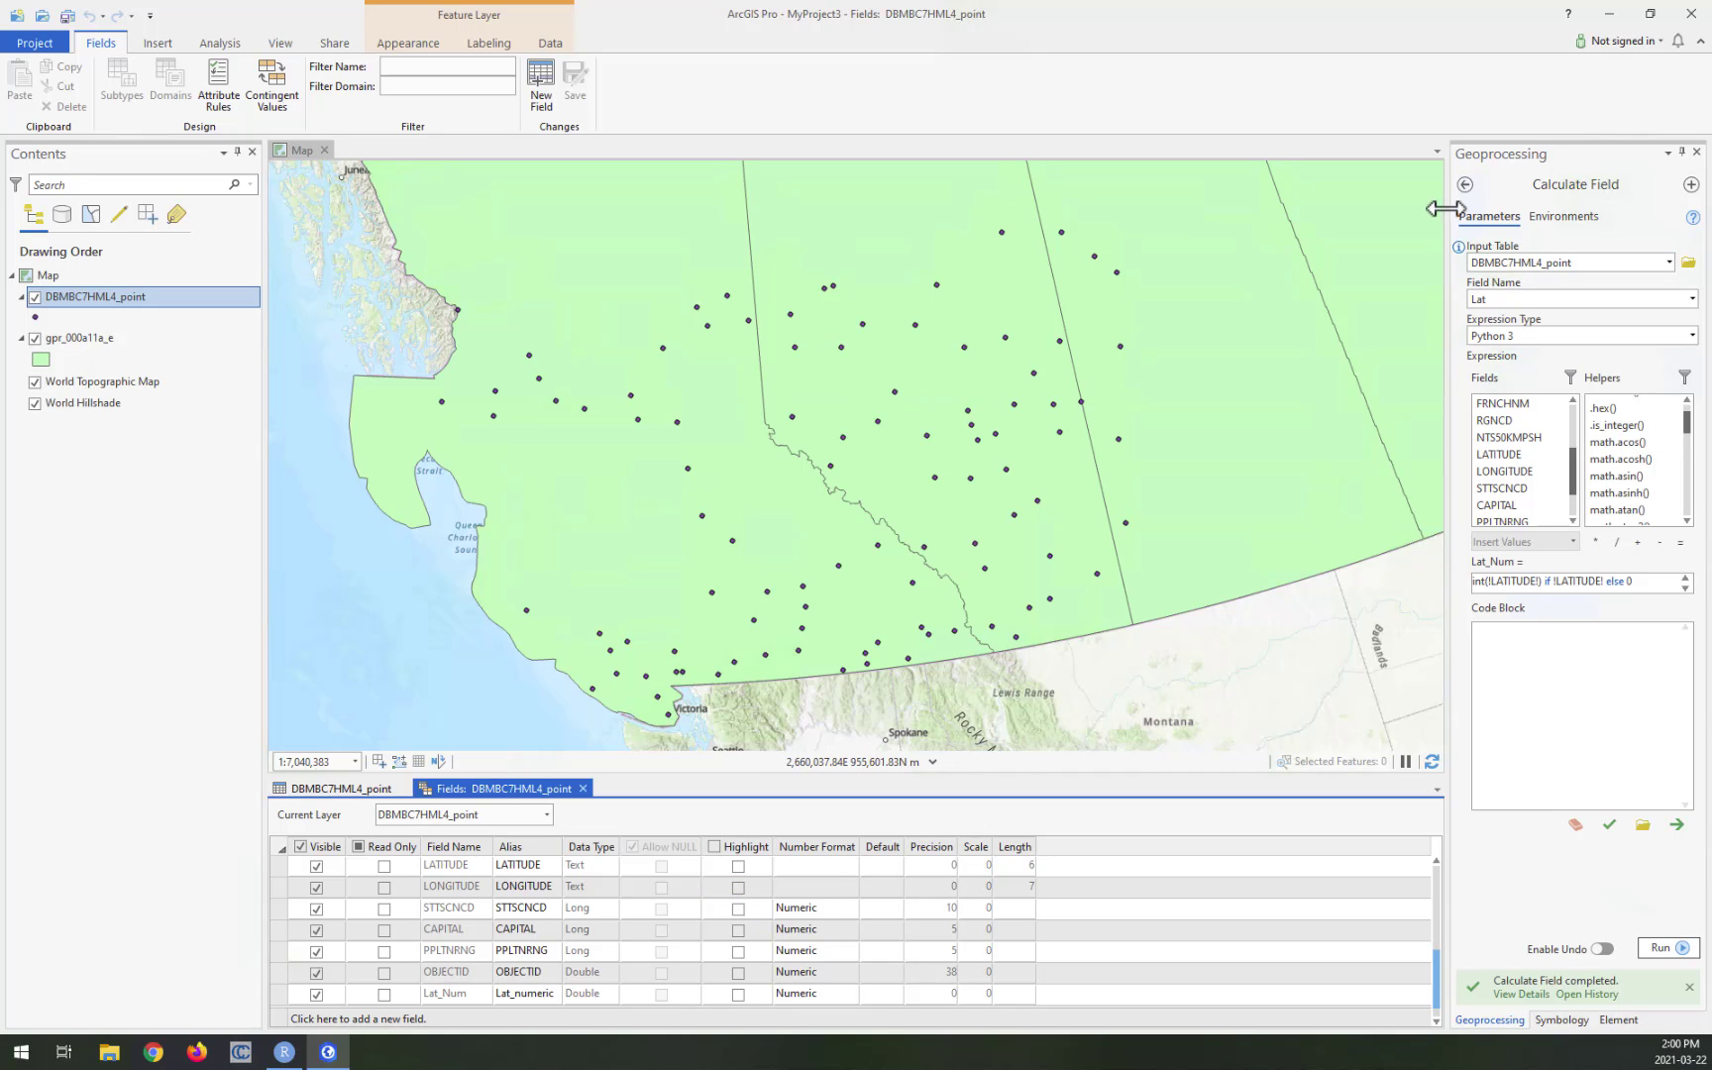
Step: Search the geoprocessing tools for "field calculator" and open the Calculate Field tool
click(1466, 185)
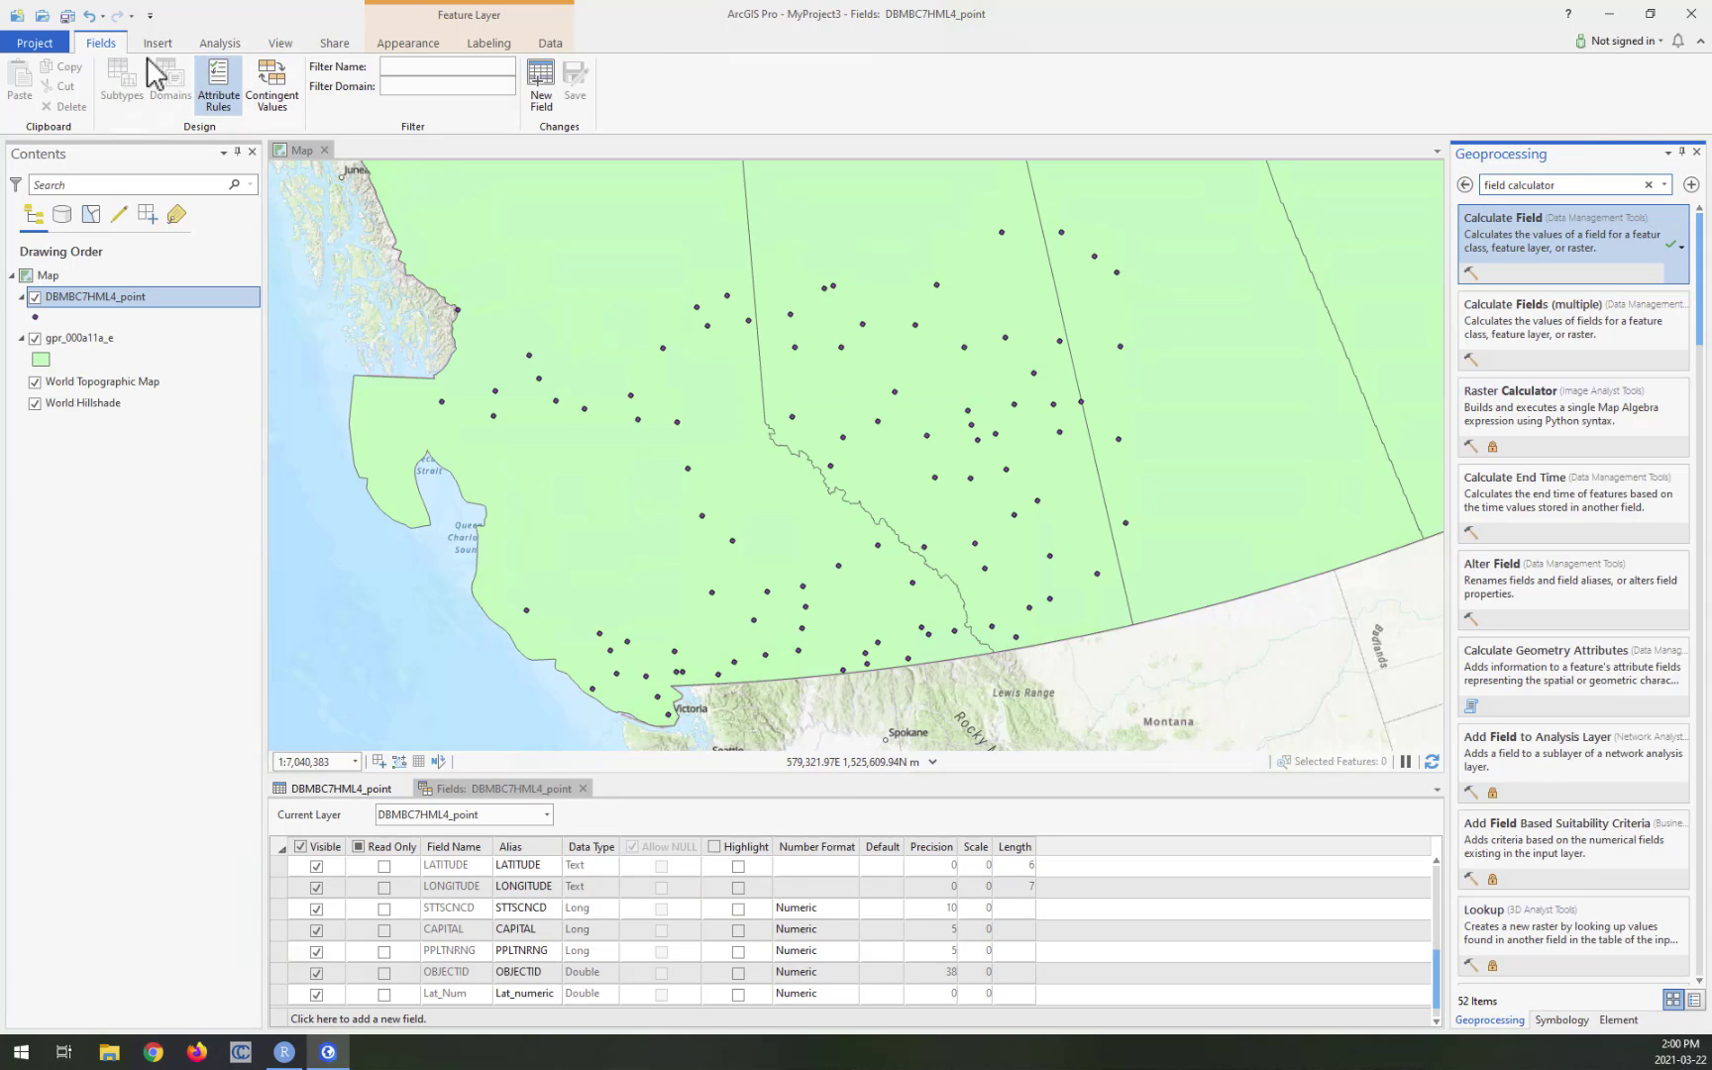
triple_click(1561, 185)
key(BackSpace)
text(fiel)
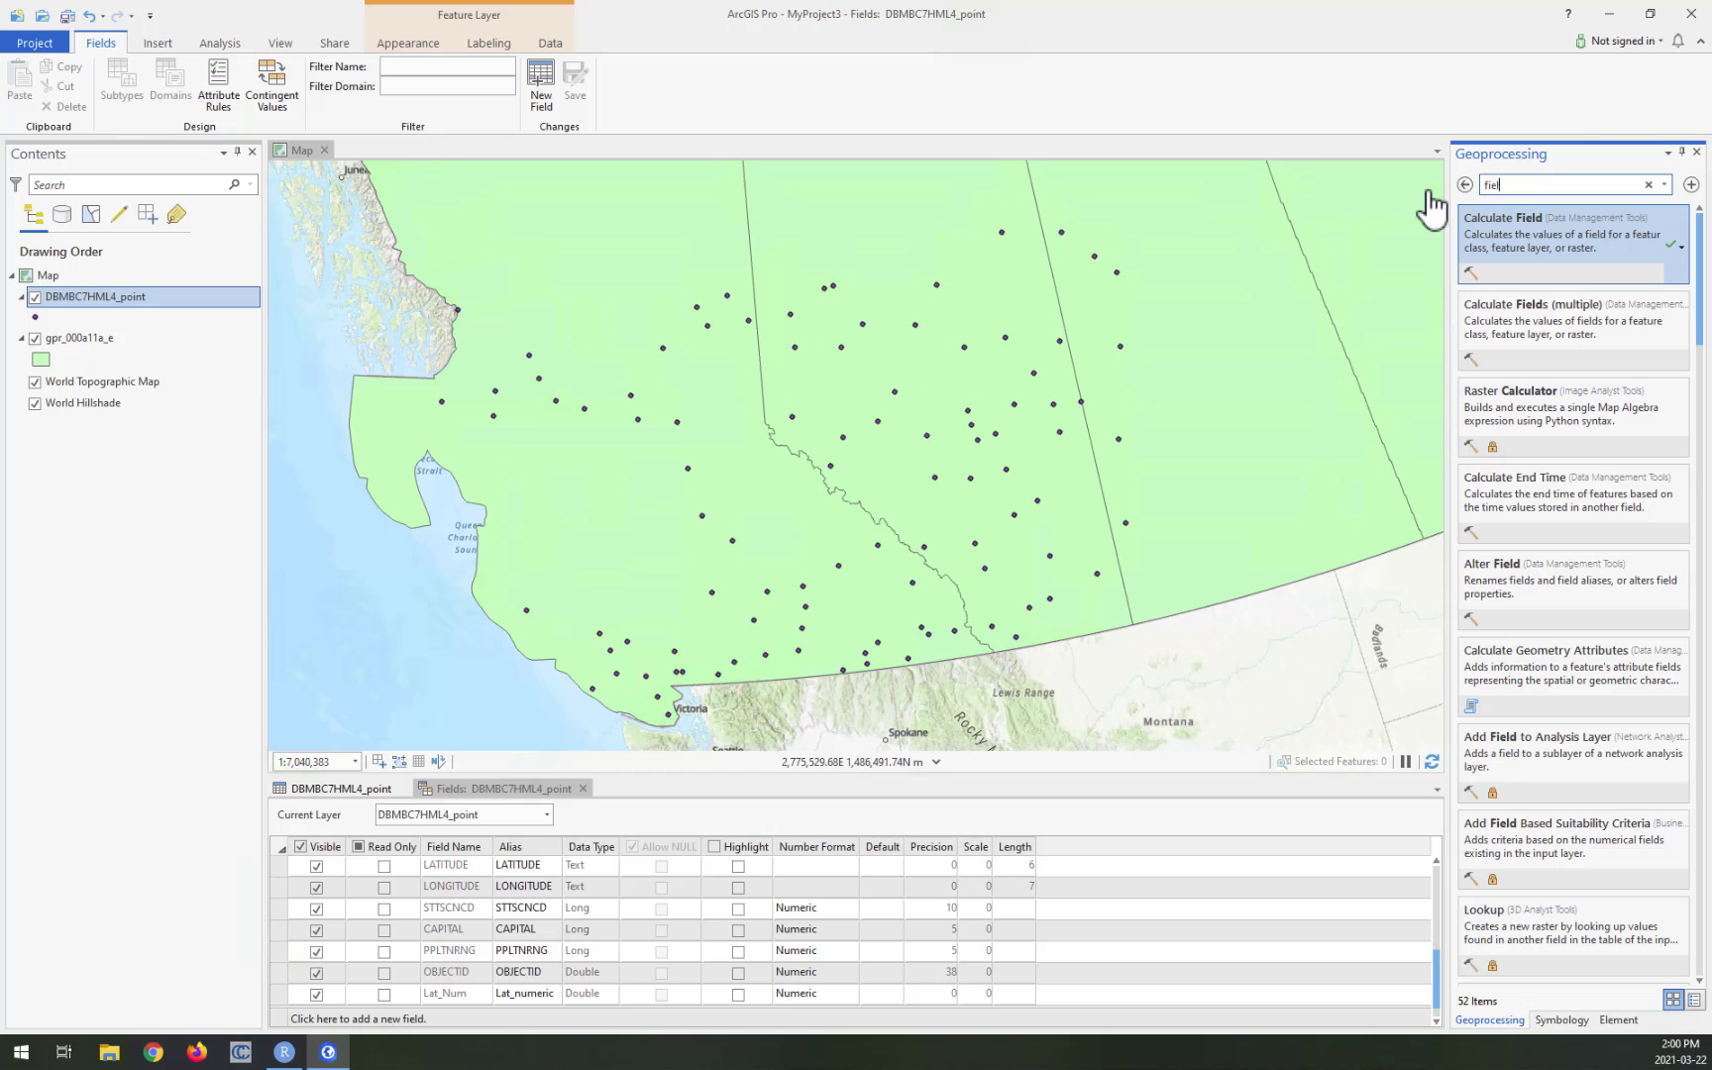
text(d calculator)
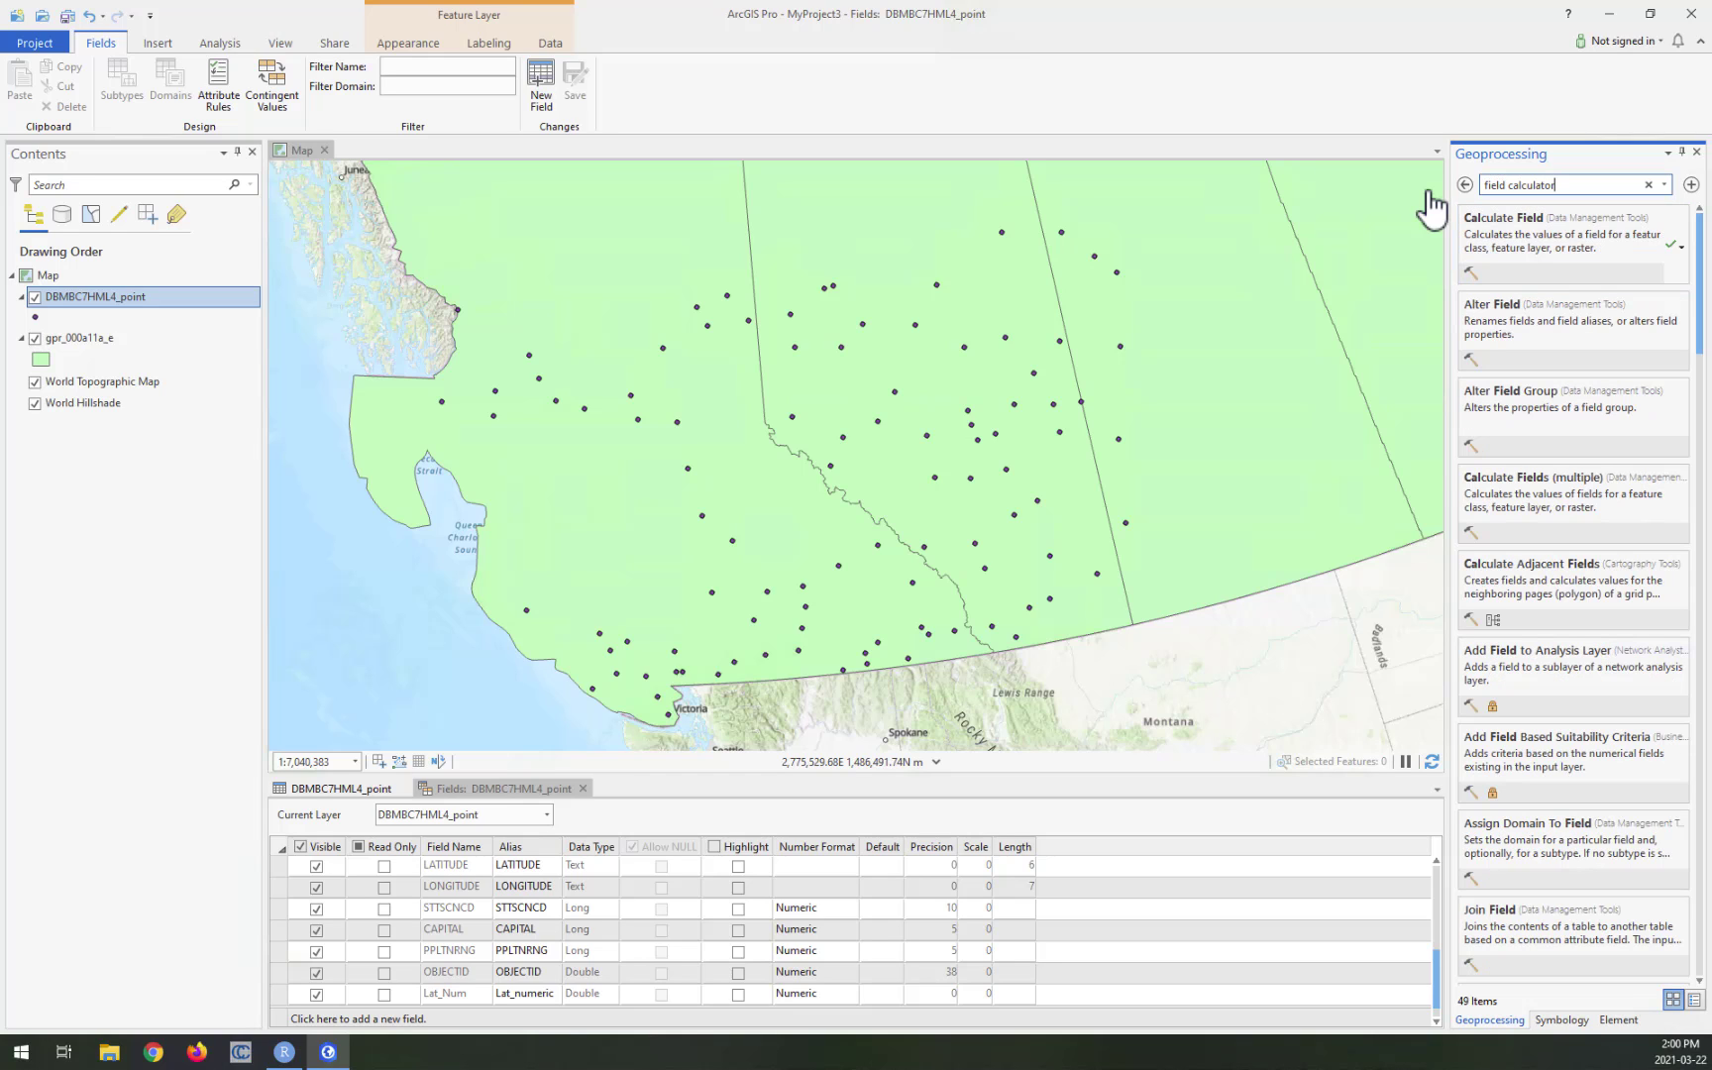
click(1491, 238)
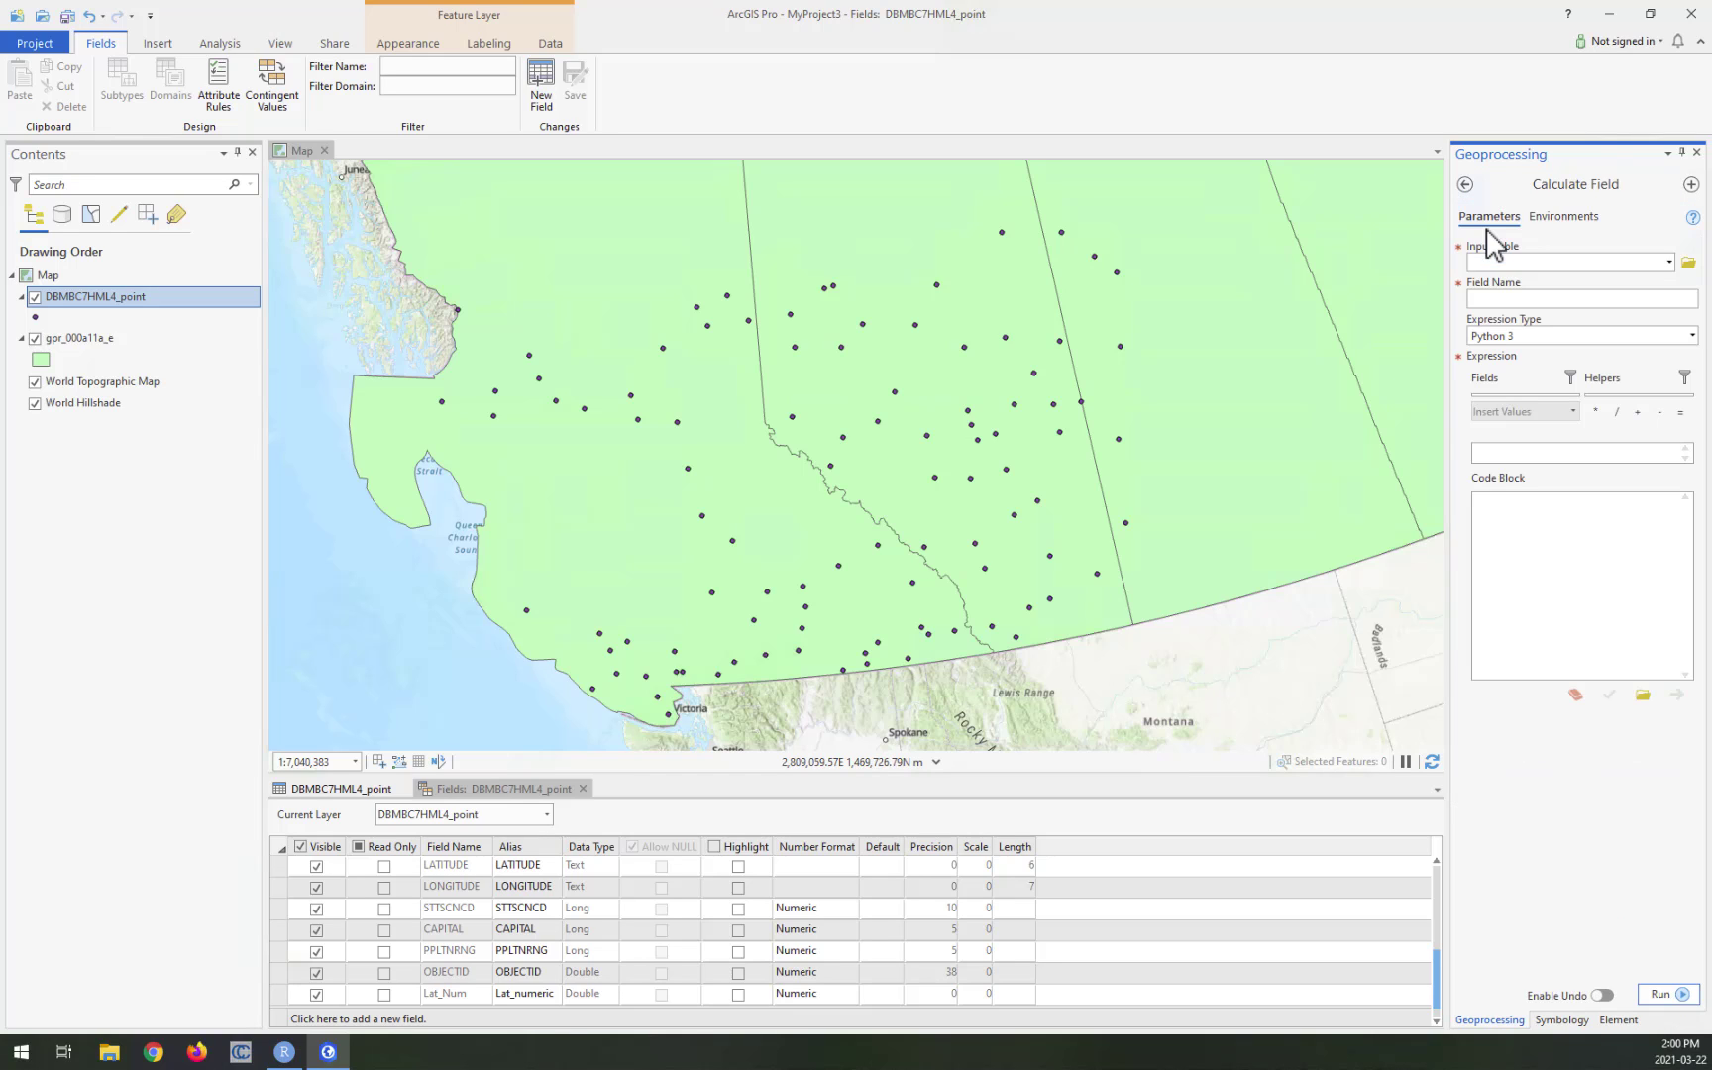
Step: Set the Calculate Field input table to DBMBC7HML4_point and the field name to Lat_numeric
click(1668, 263)
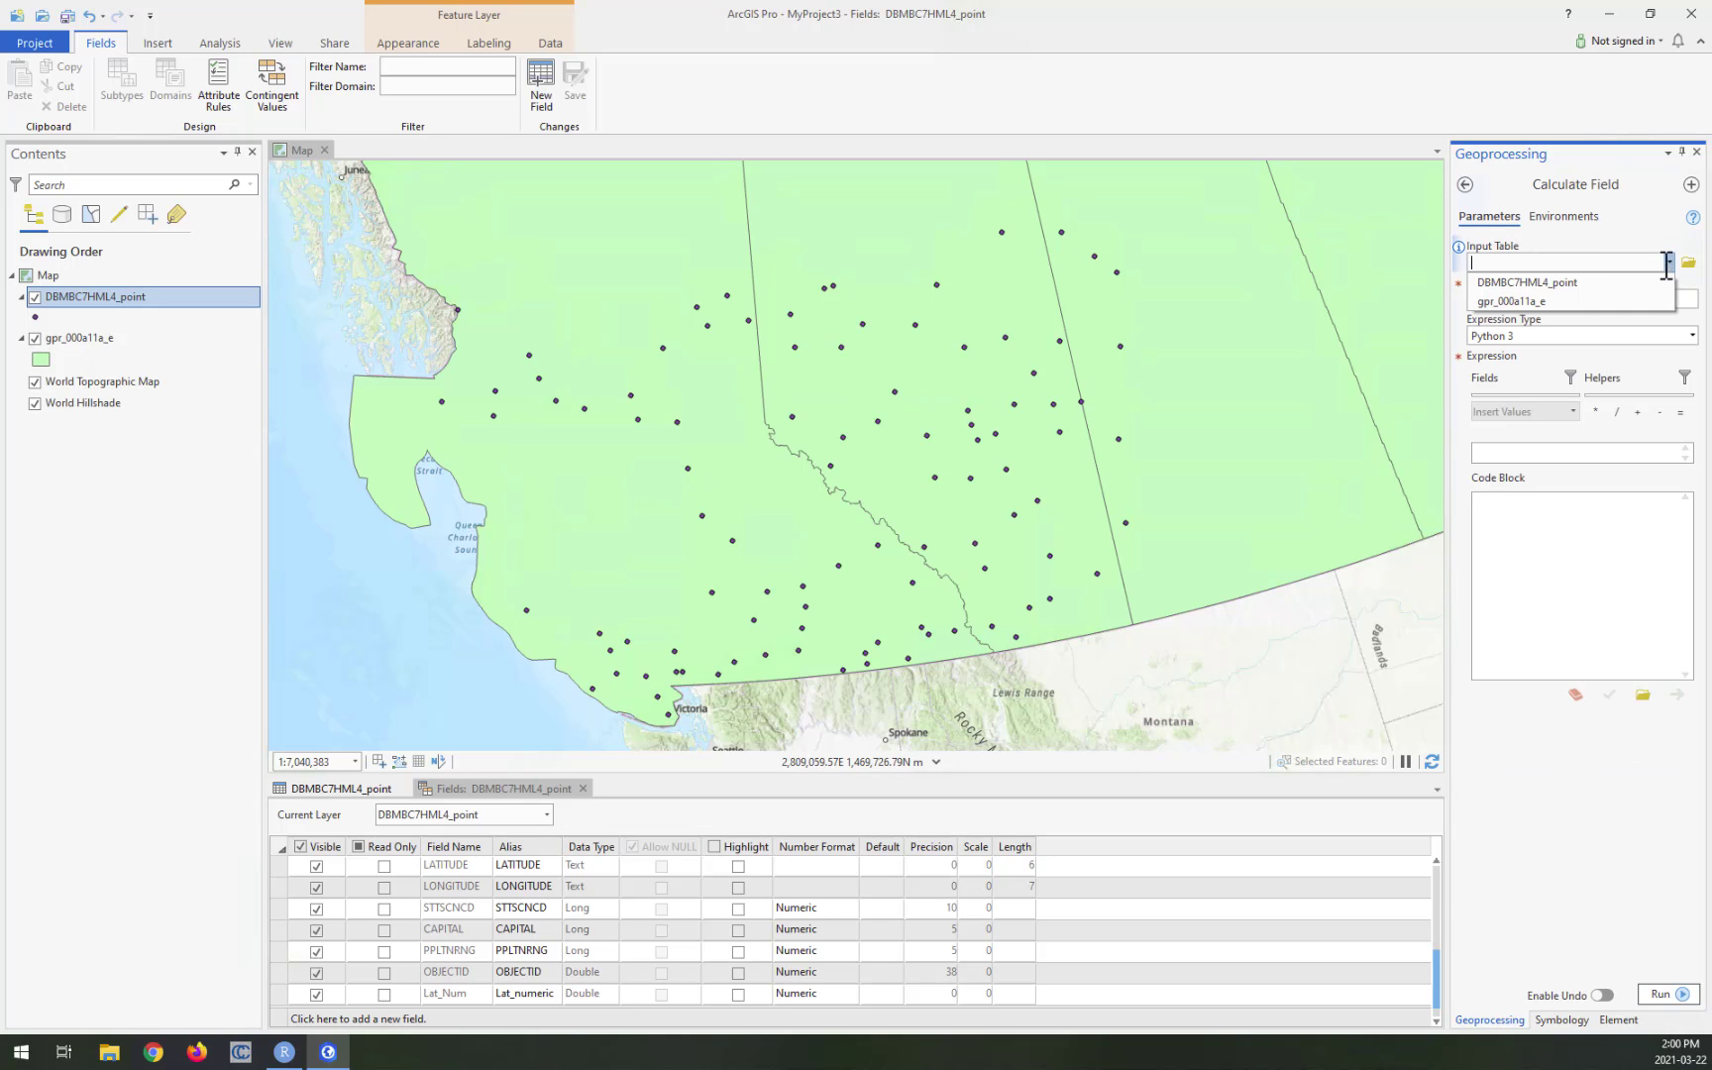
click(1617, 289)
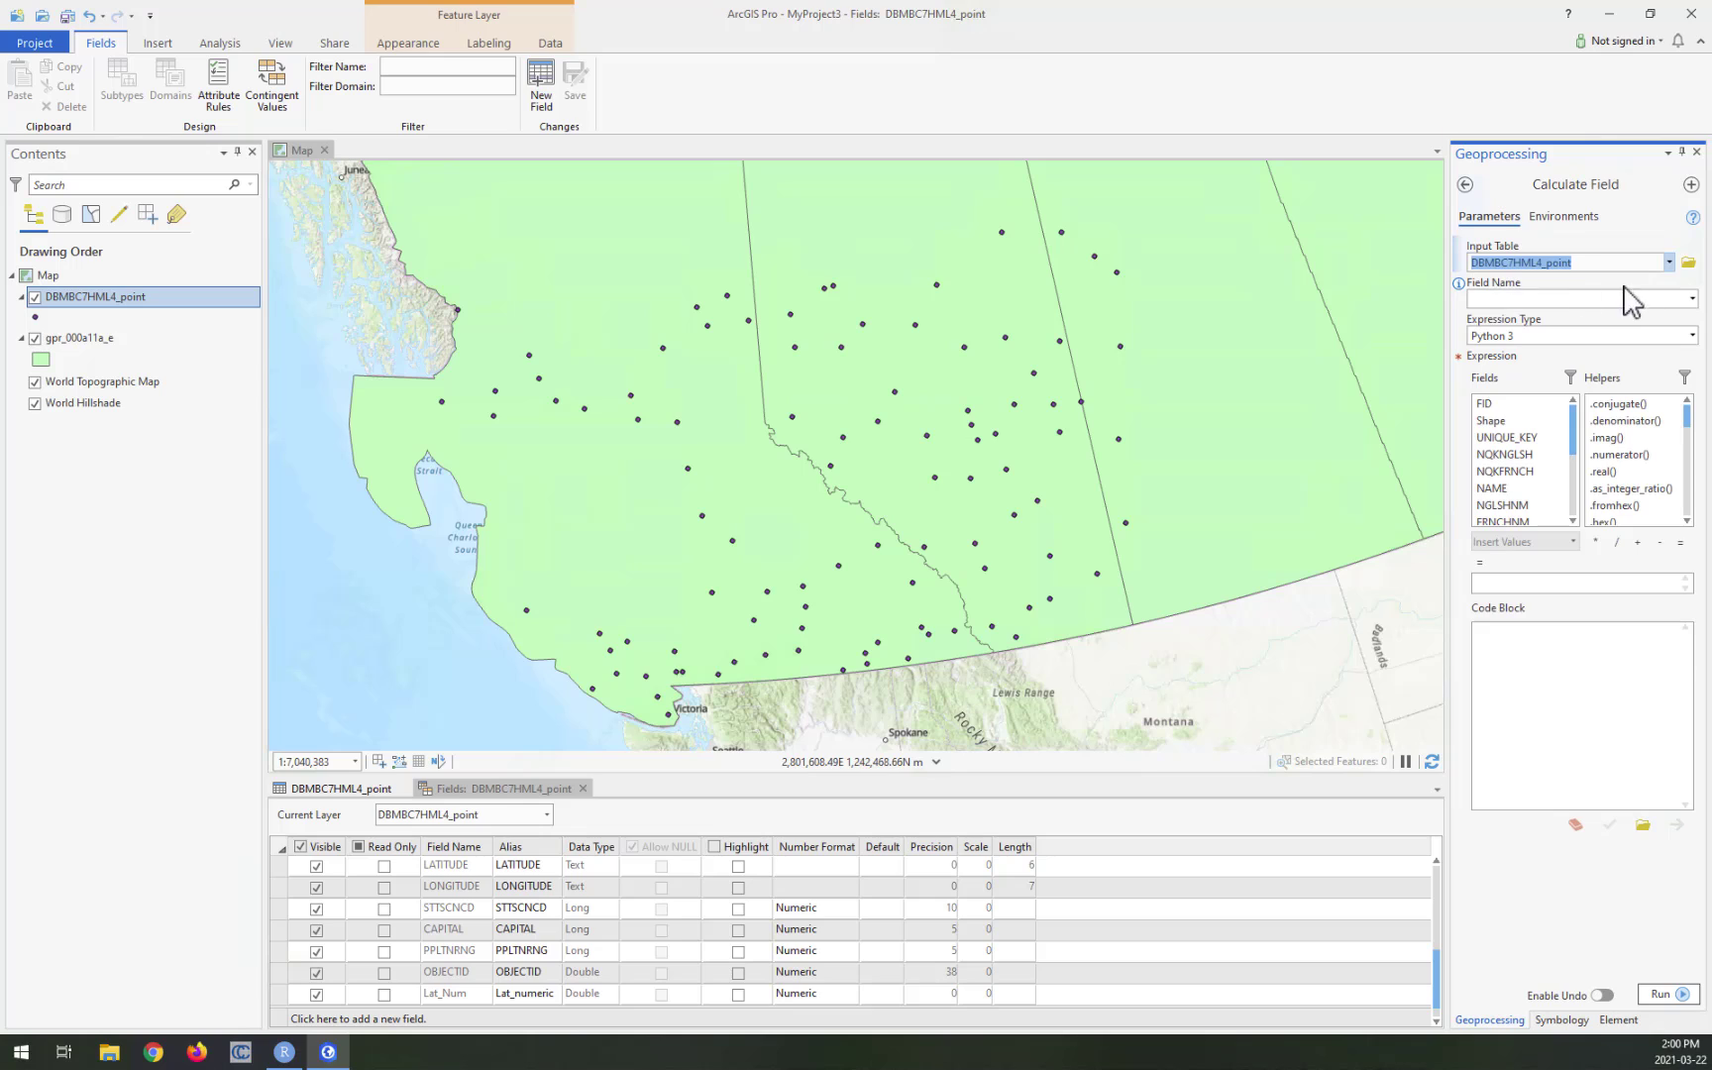
click(1693, 298)
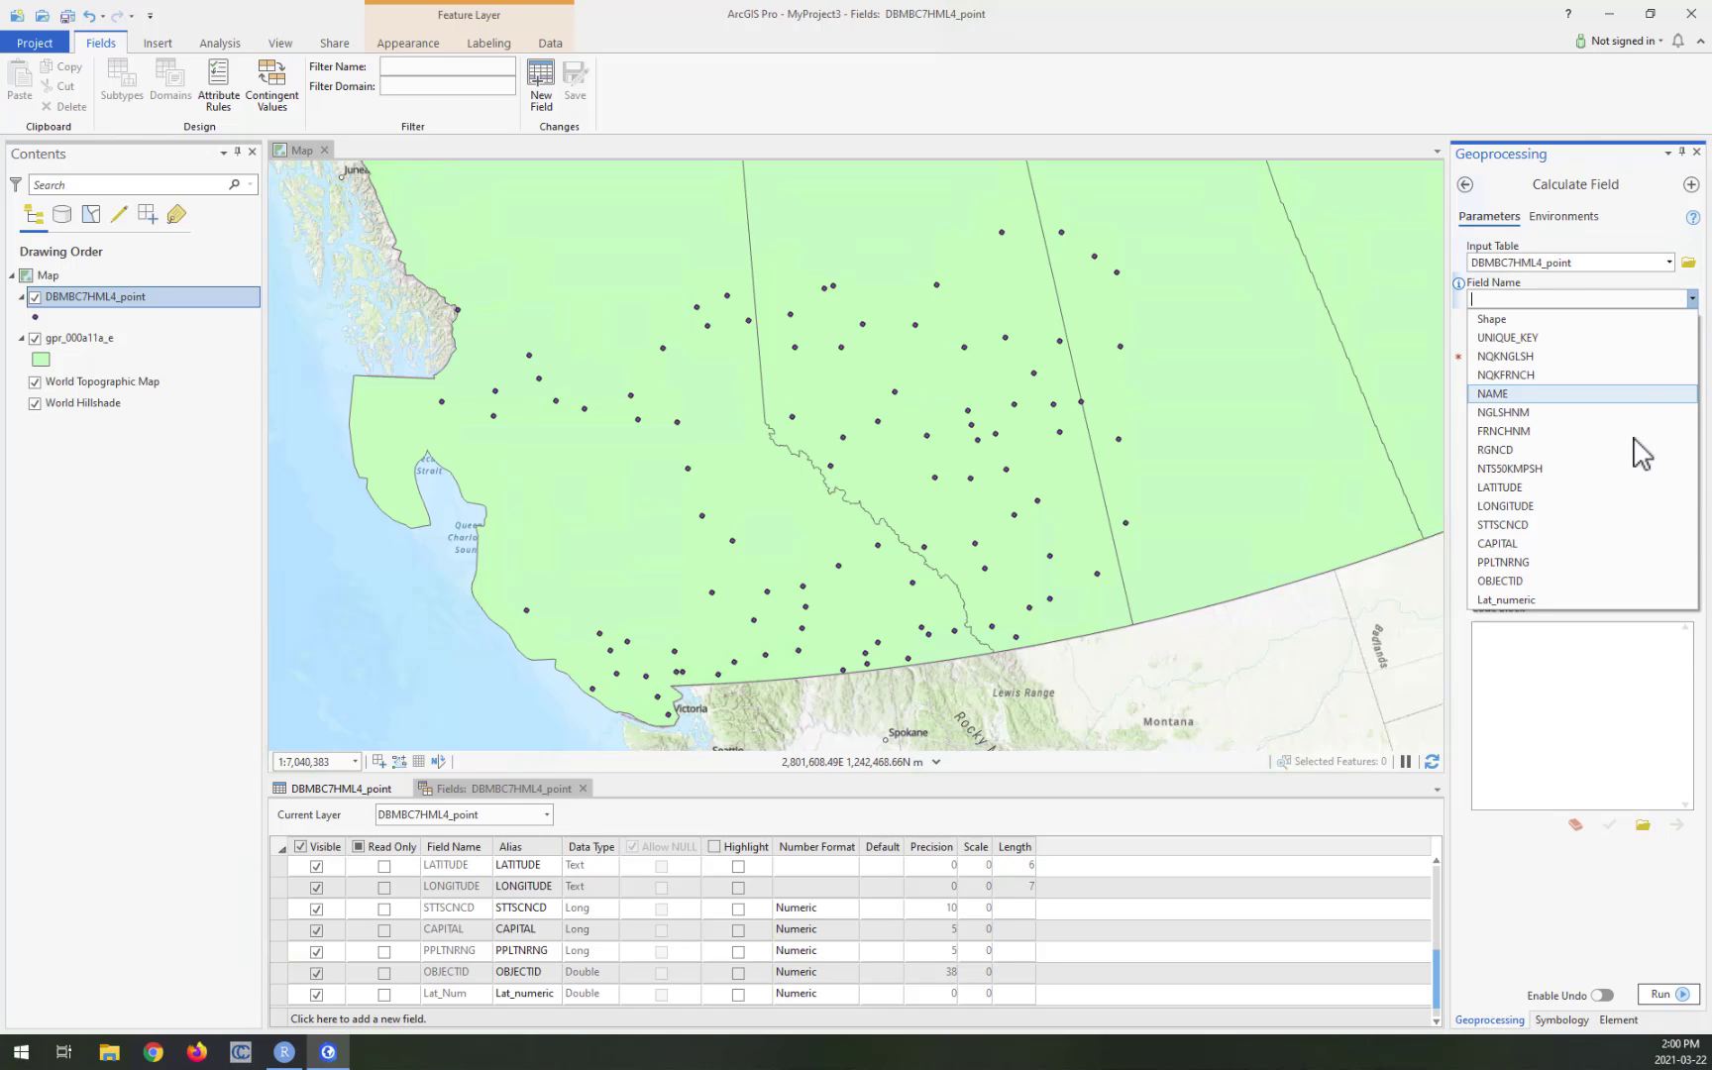
click(1556, 600)
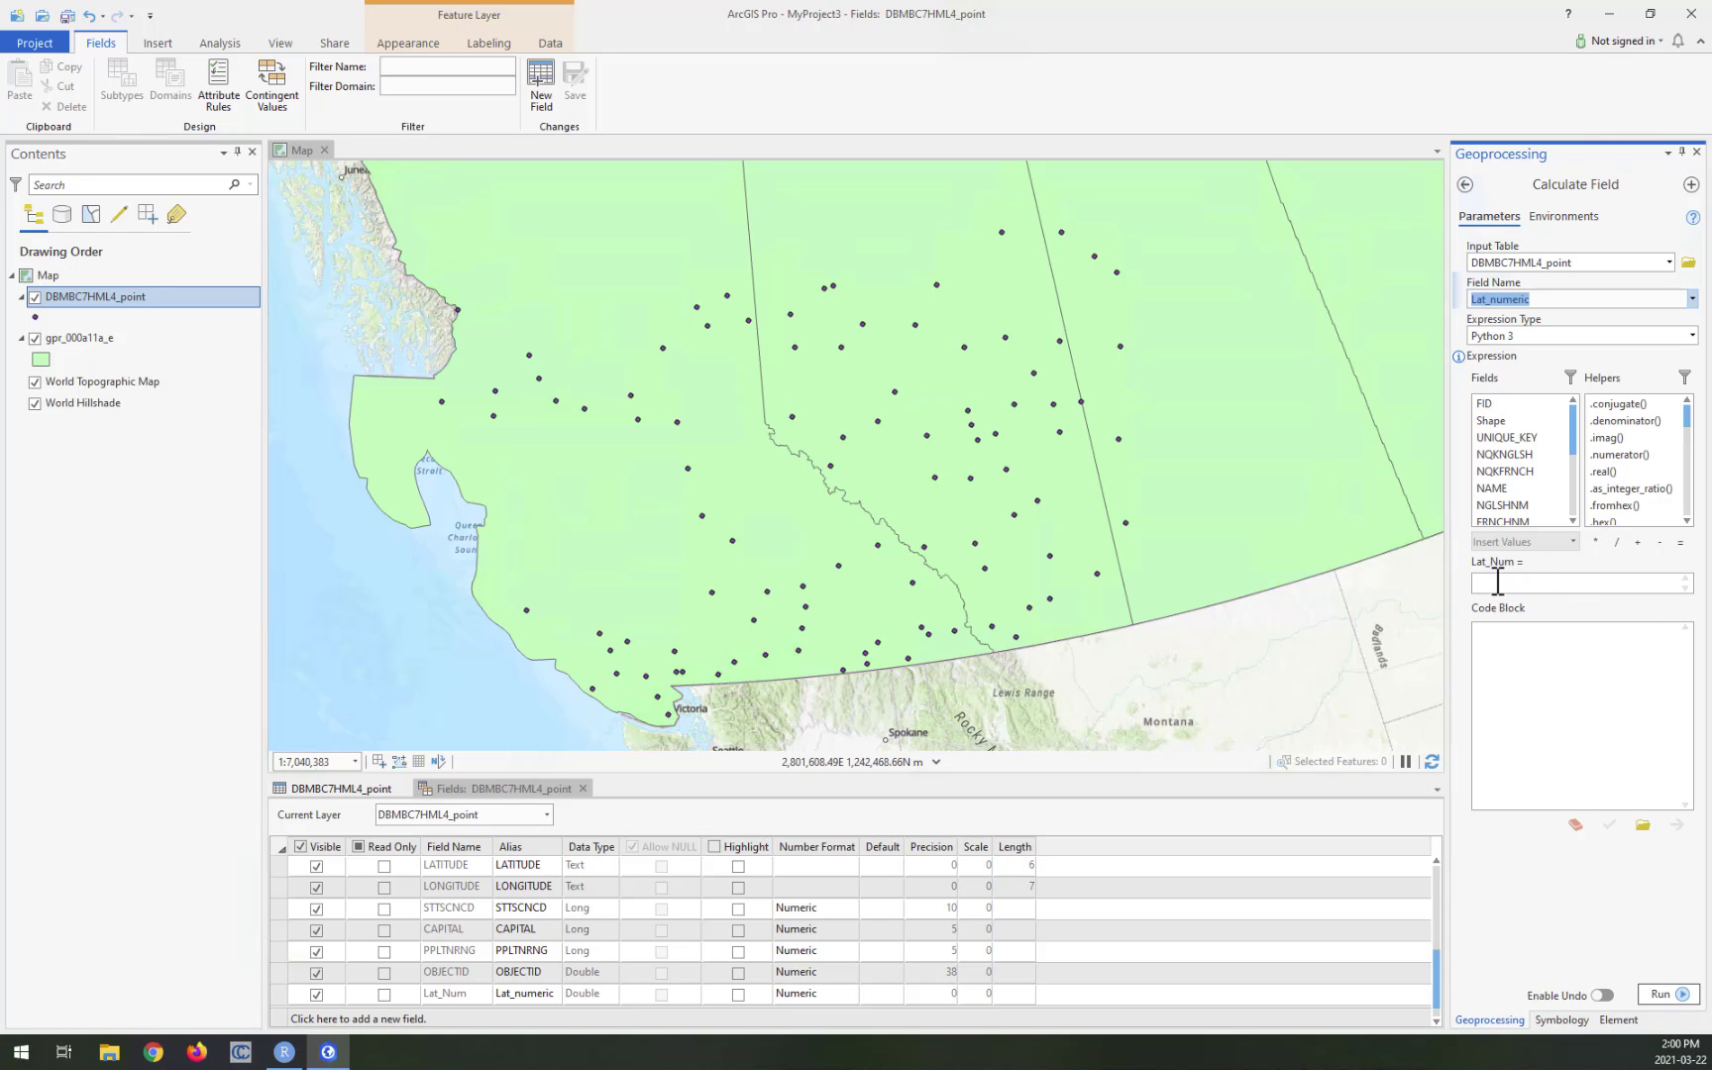
Step: Enter the expression int(!LATITUDE!) for Lat_Num and run the field calculation
click(1534, 585)
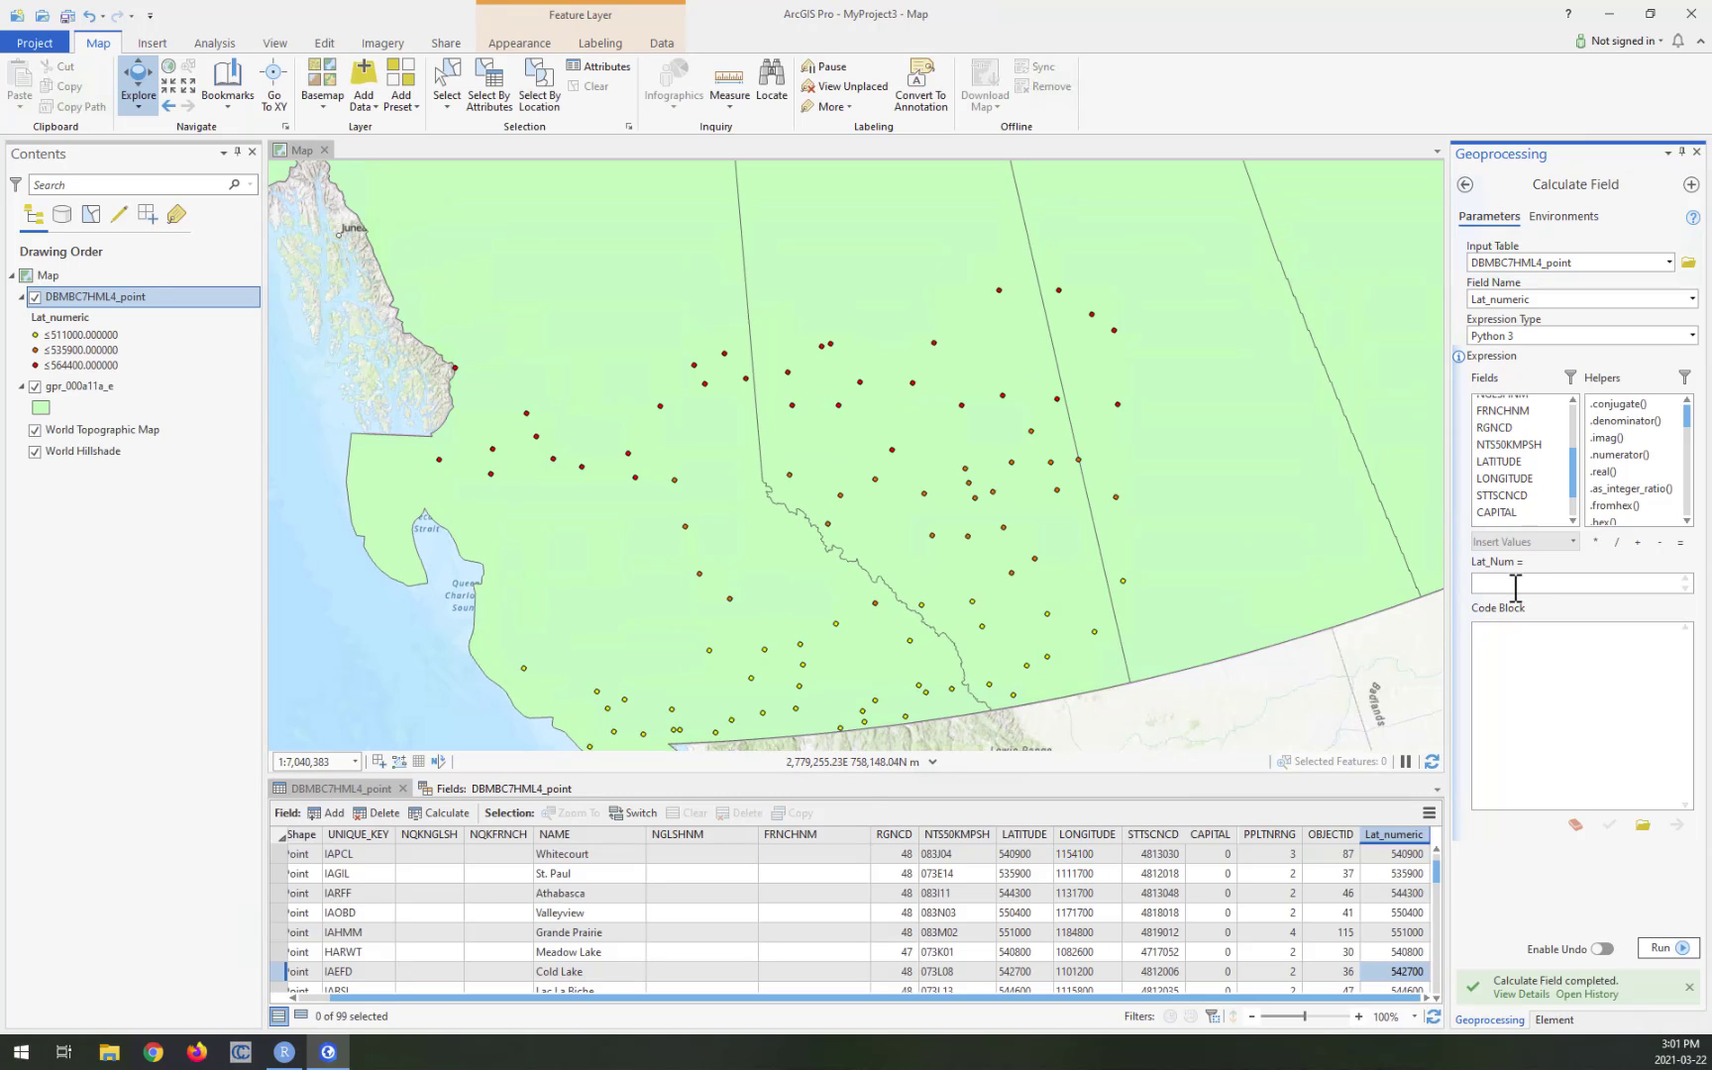
click(1515, 587)
click(1657, 952)
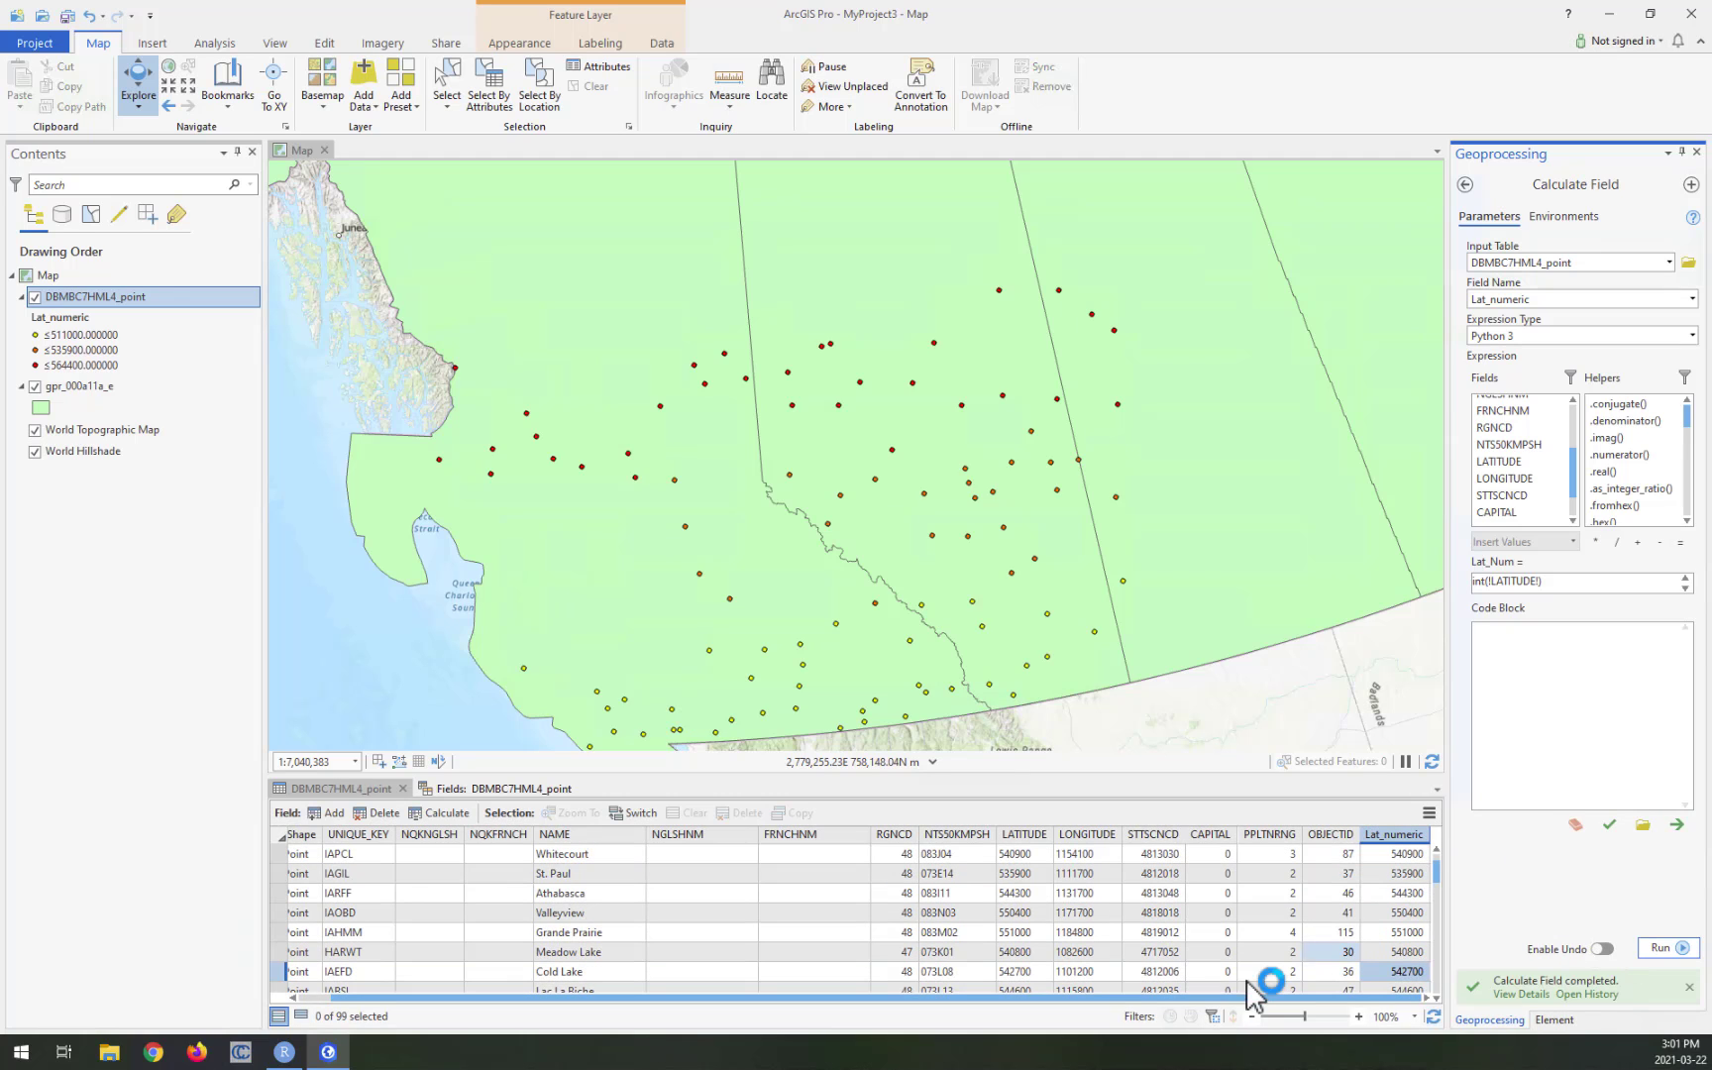
click(1276, 1005)
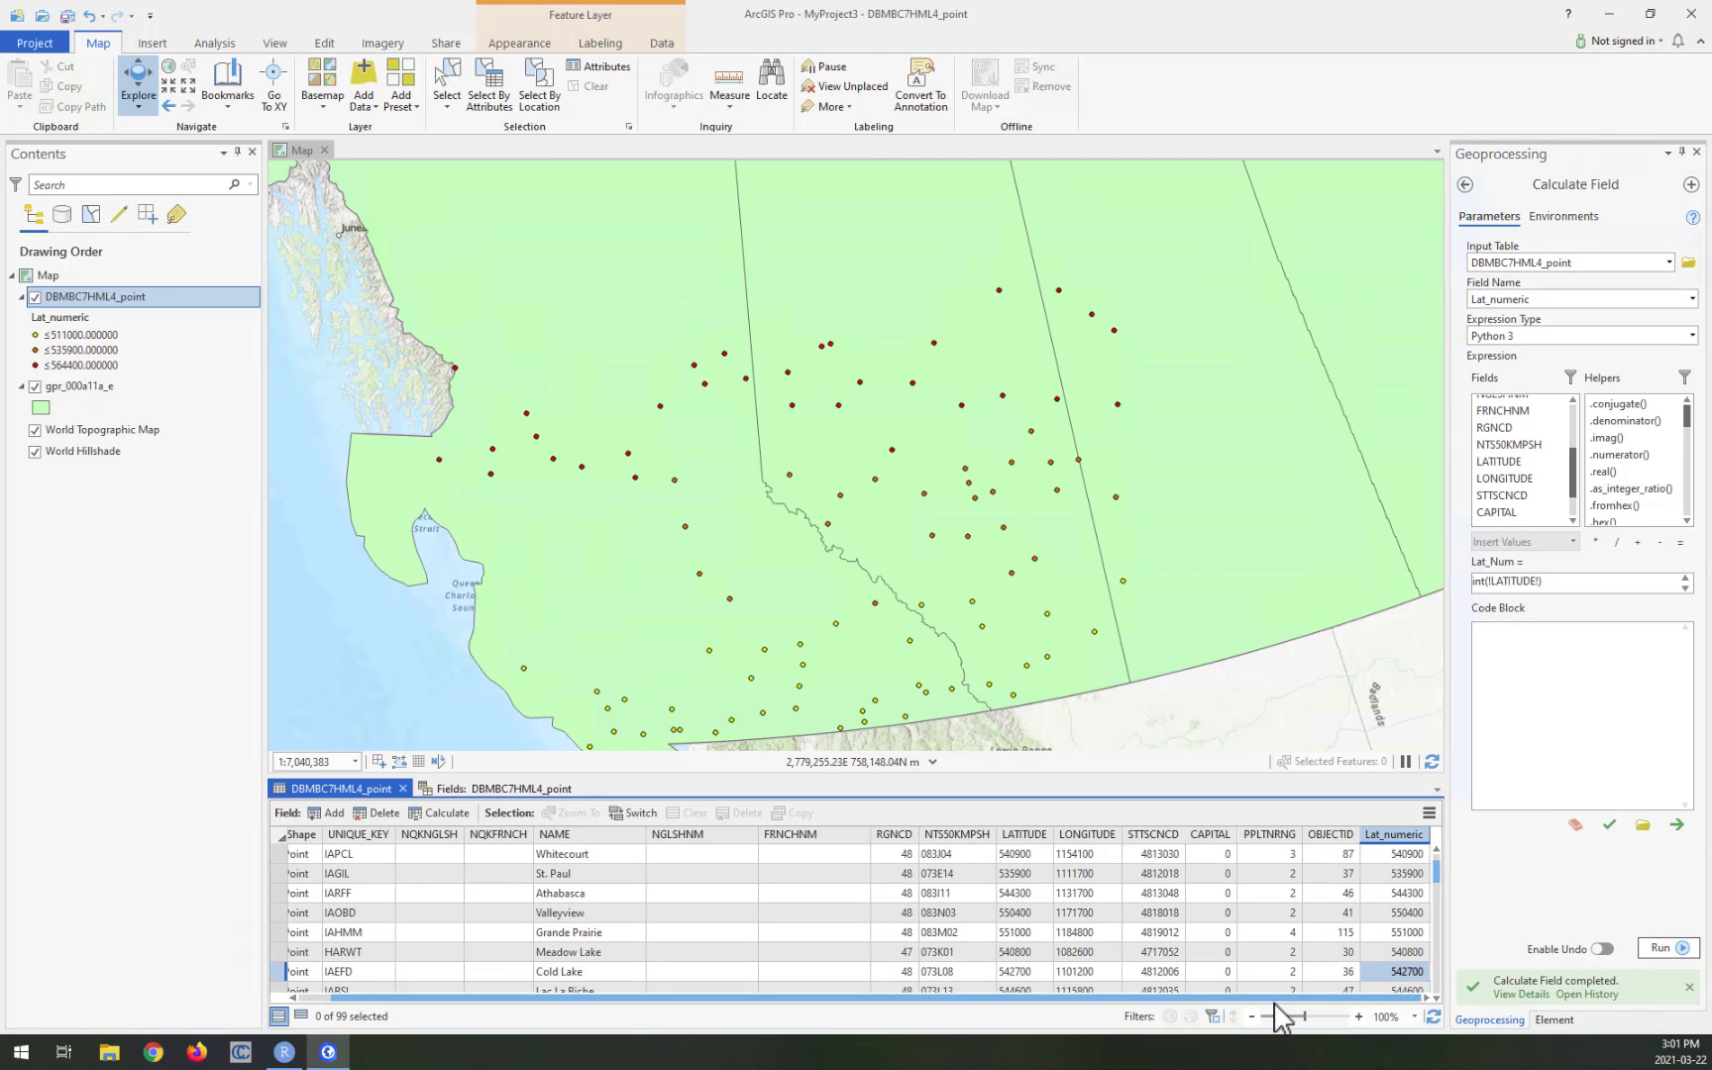
click(1126, 774)
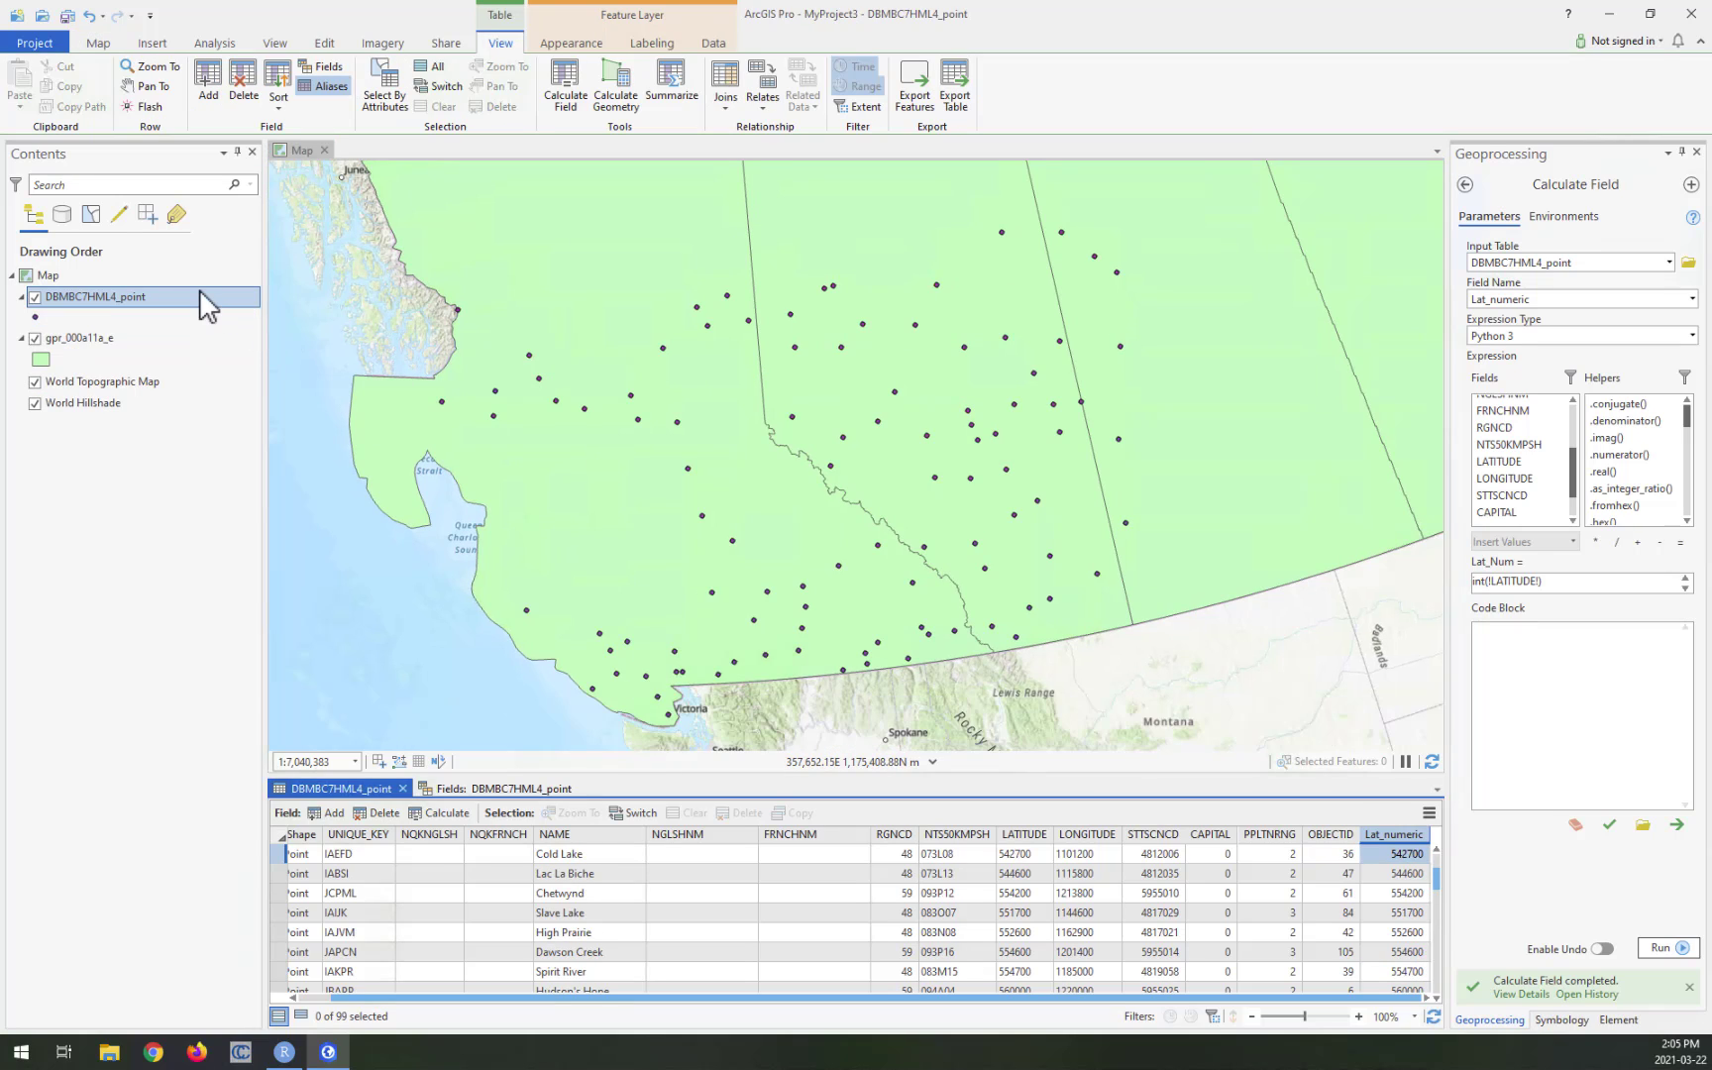
Step: Symbolize the DBMBC7HML4_point layer with graduated colors based on the Lat_numeric field
right_click(199, 291)
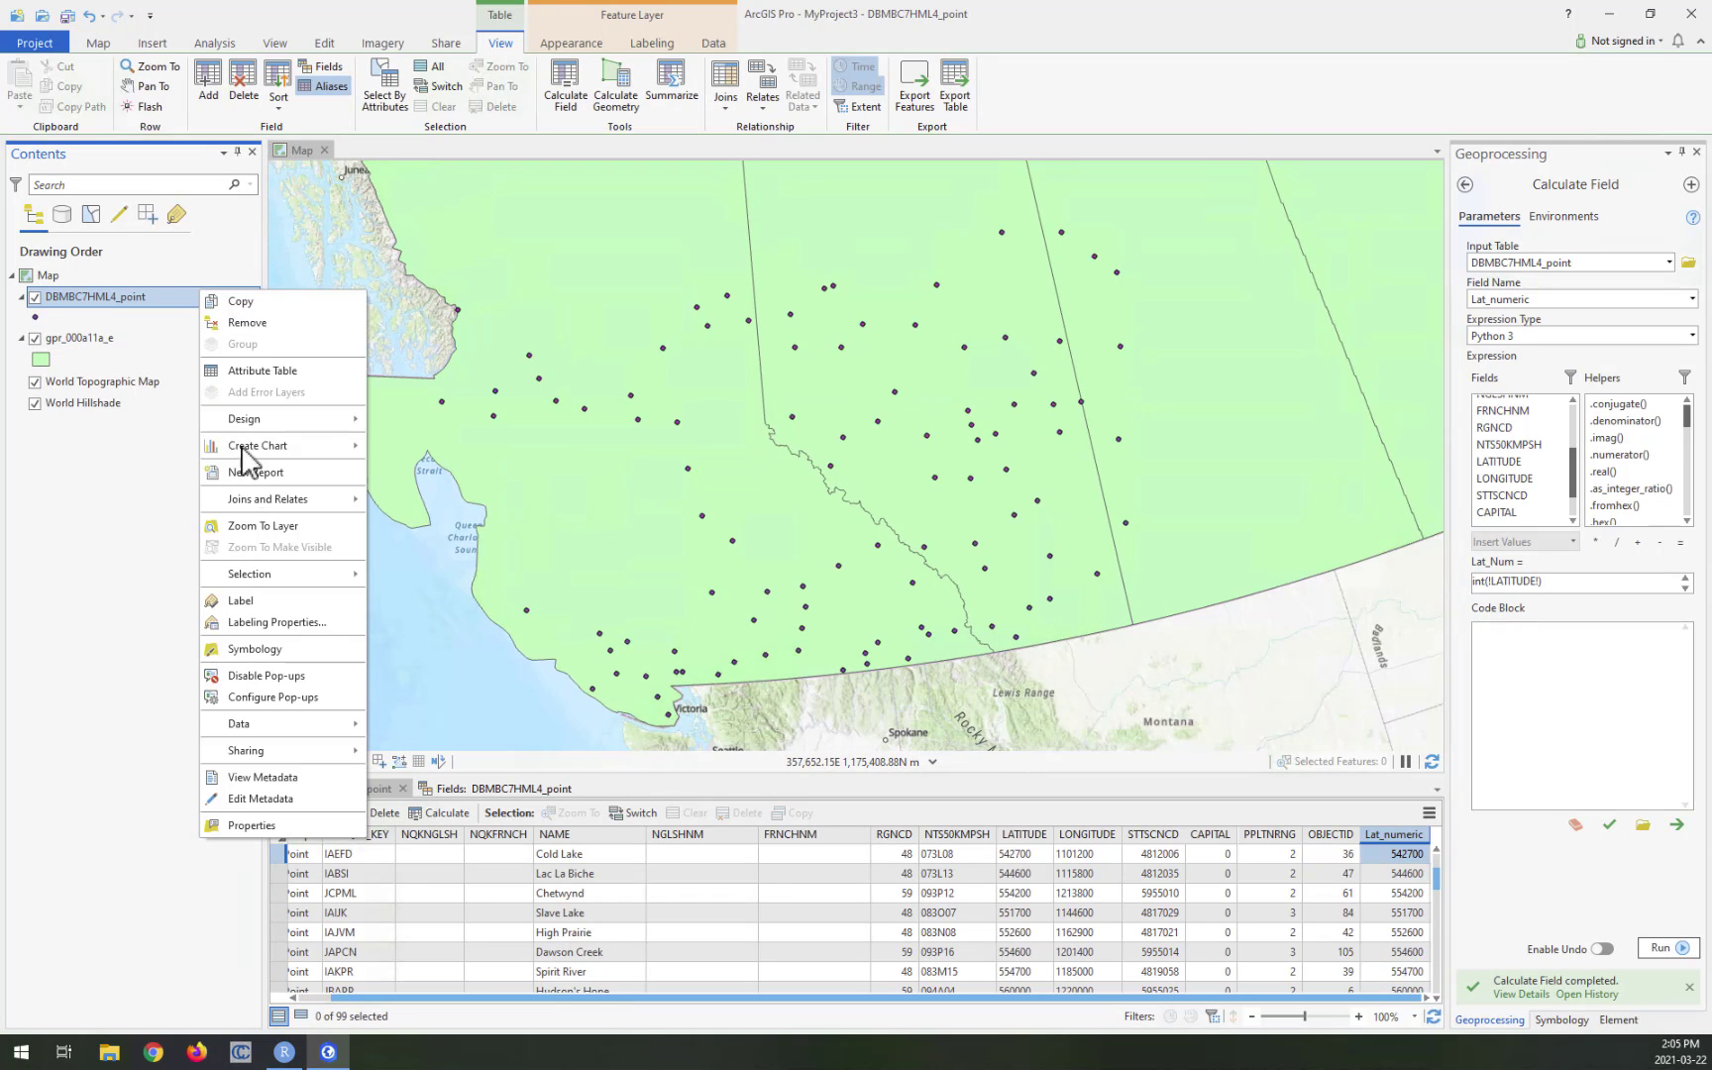
click(307, 657)
click(1568, 248)
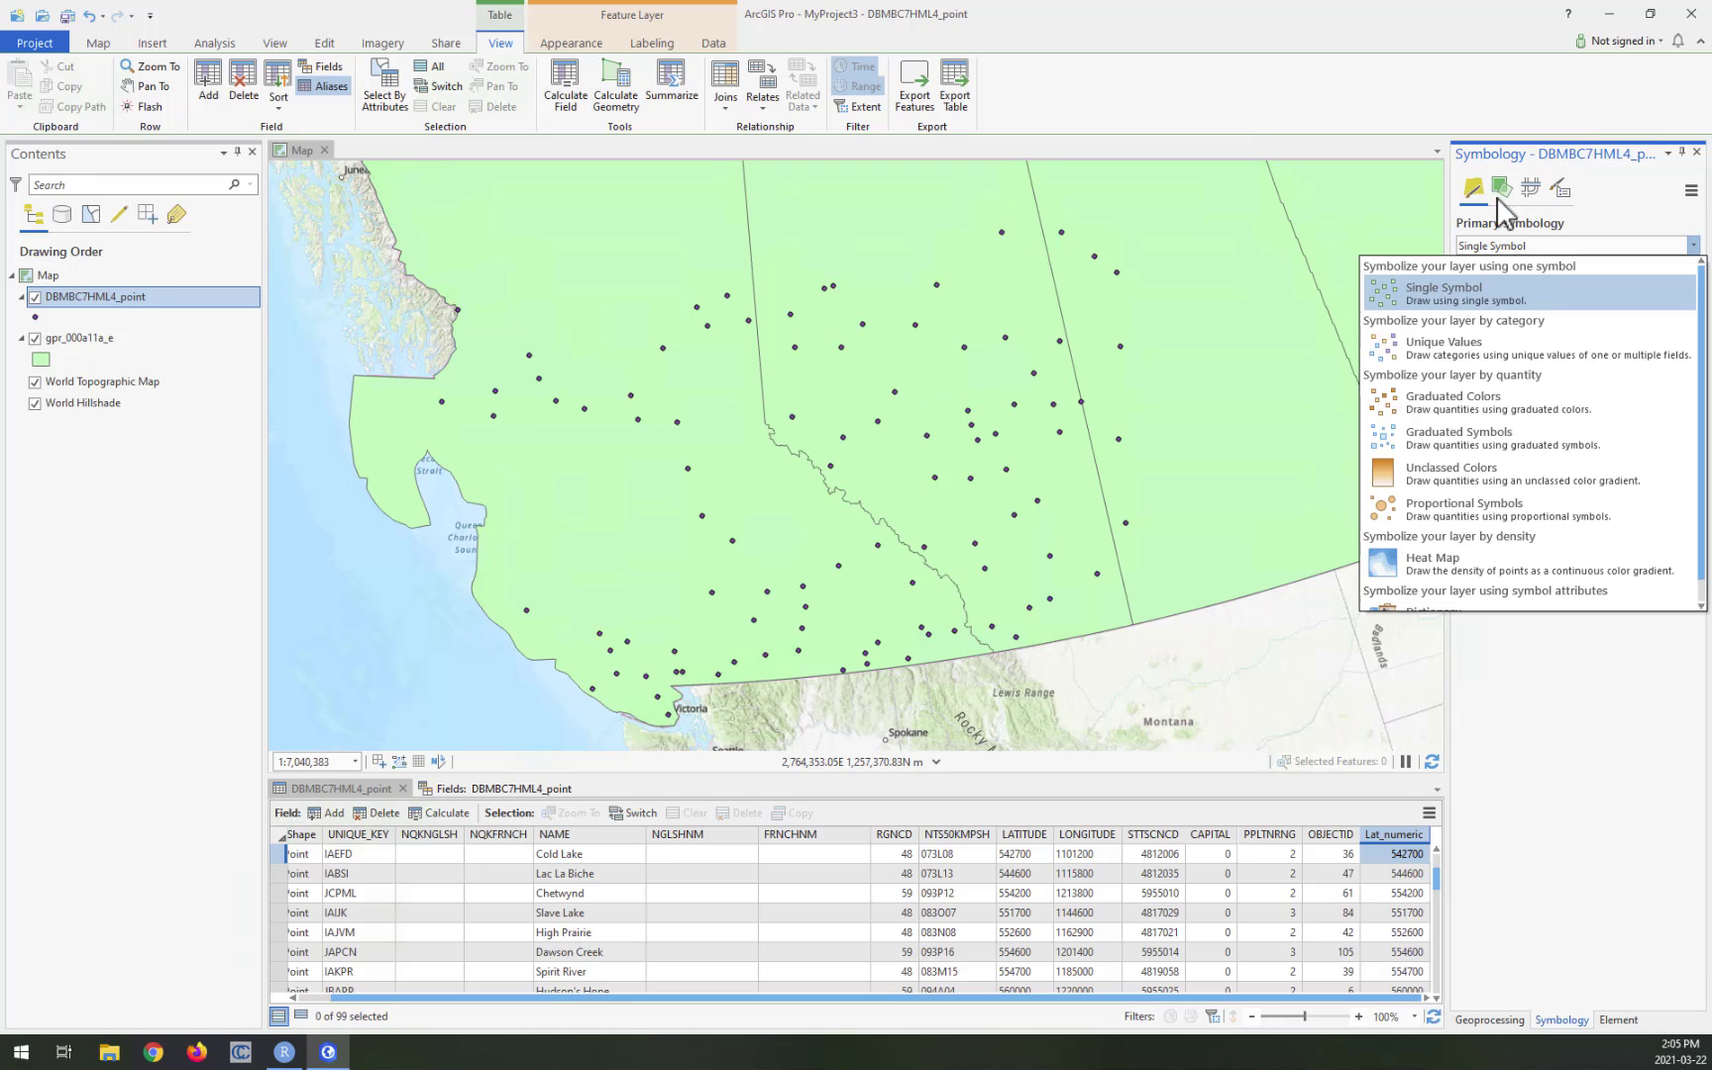
click(1503, 401)
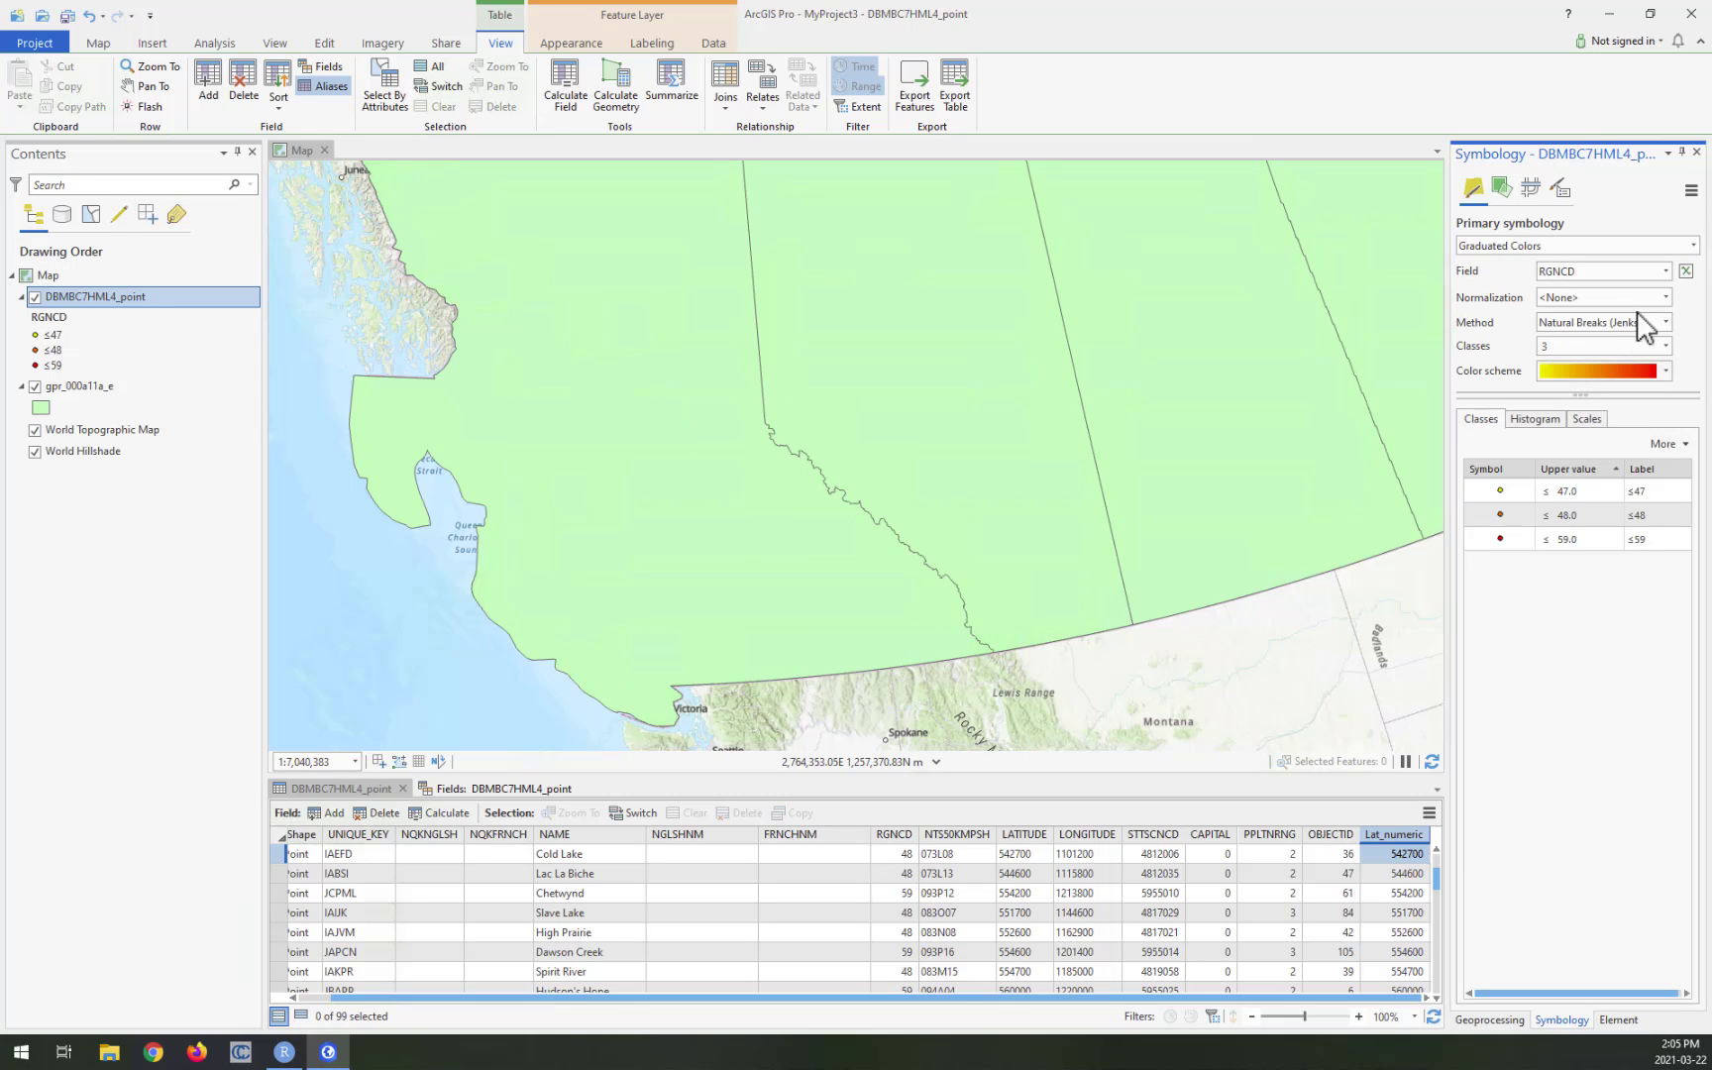
click(1663, 273)
click(1663, 271)
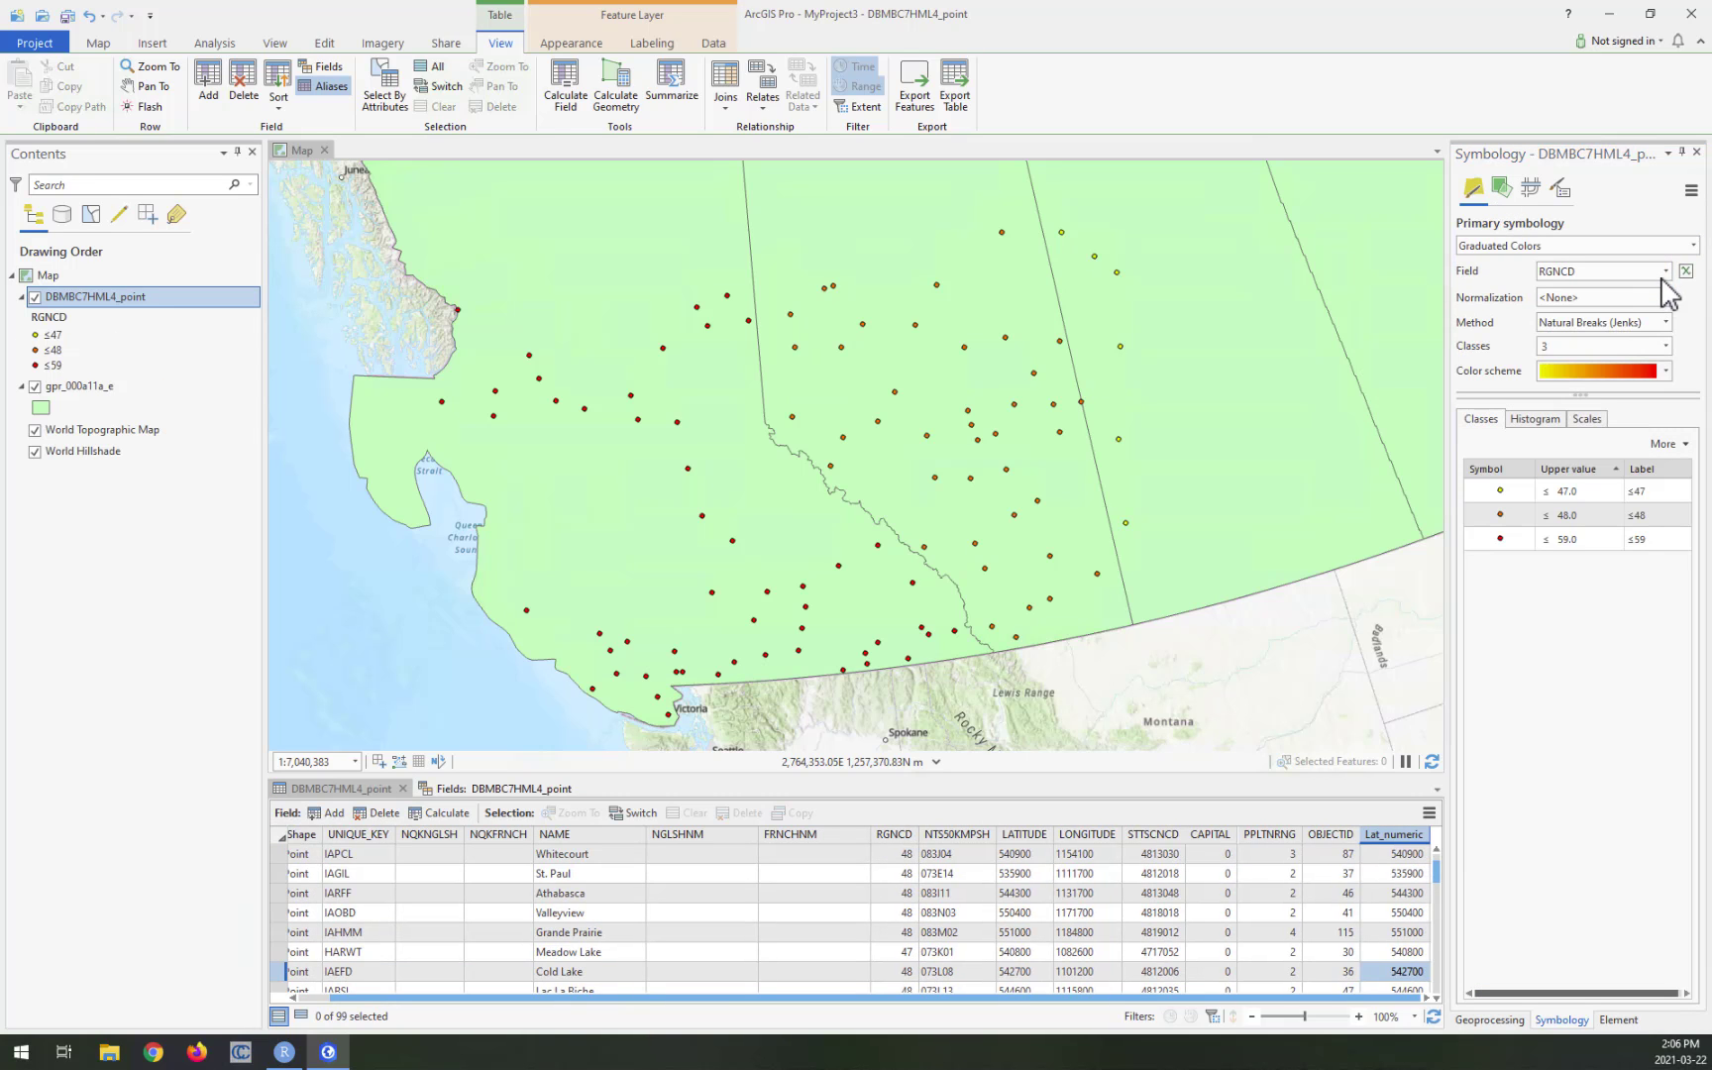
click(1664, 274)
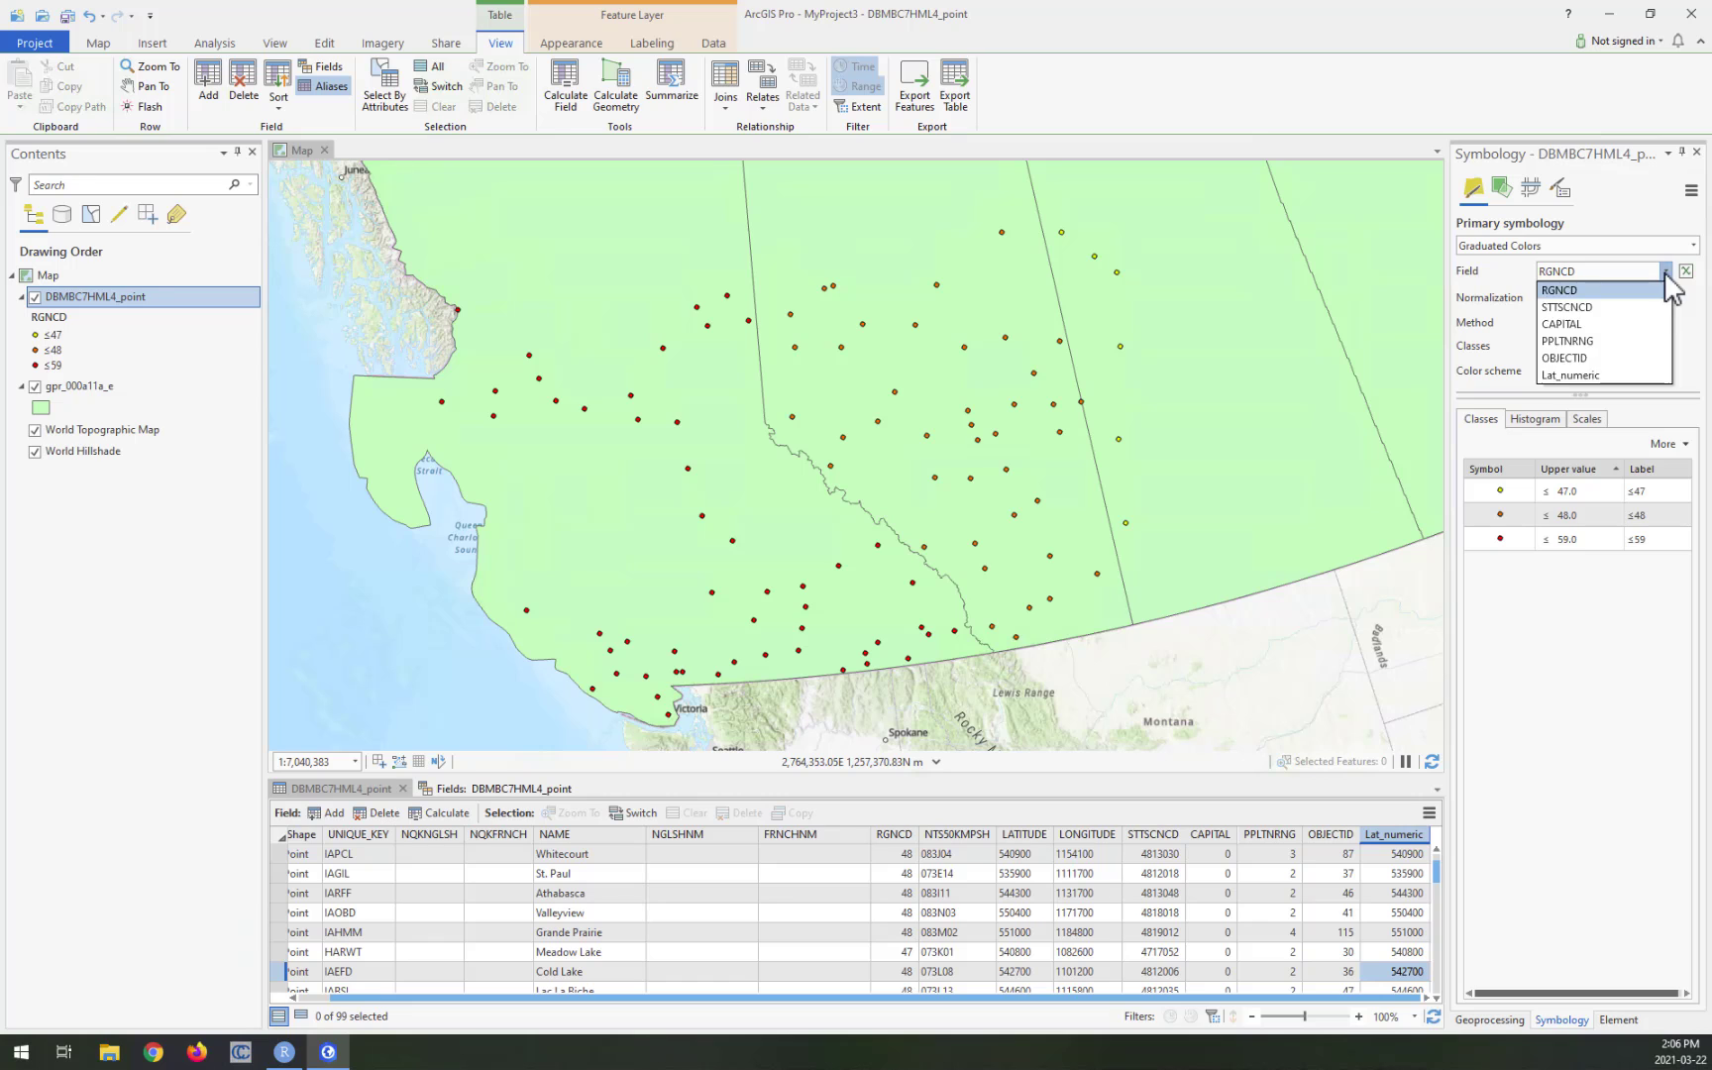
click(1622, 376)
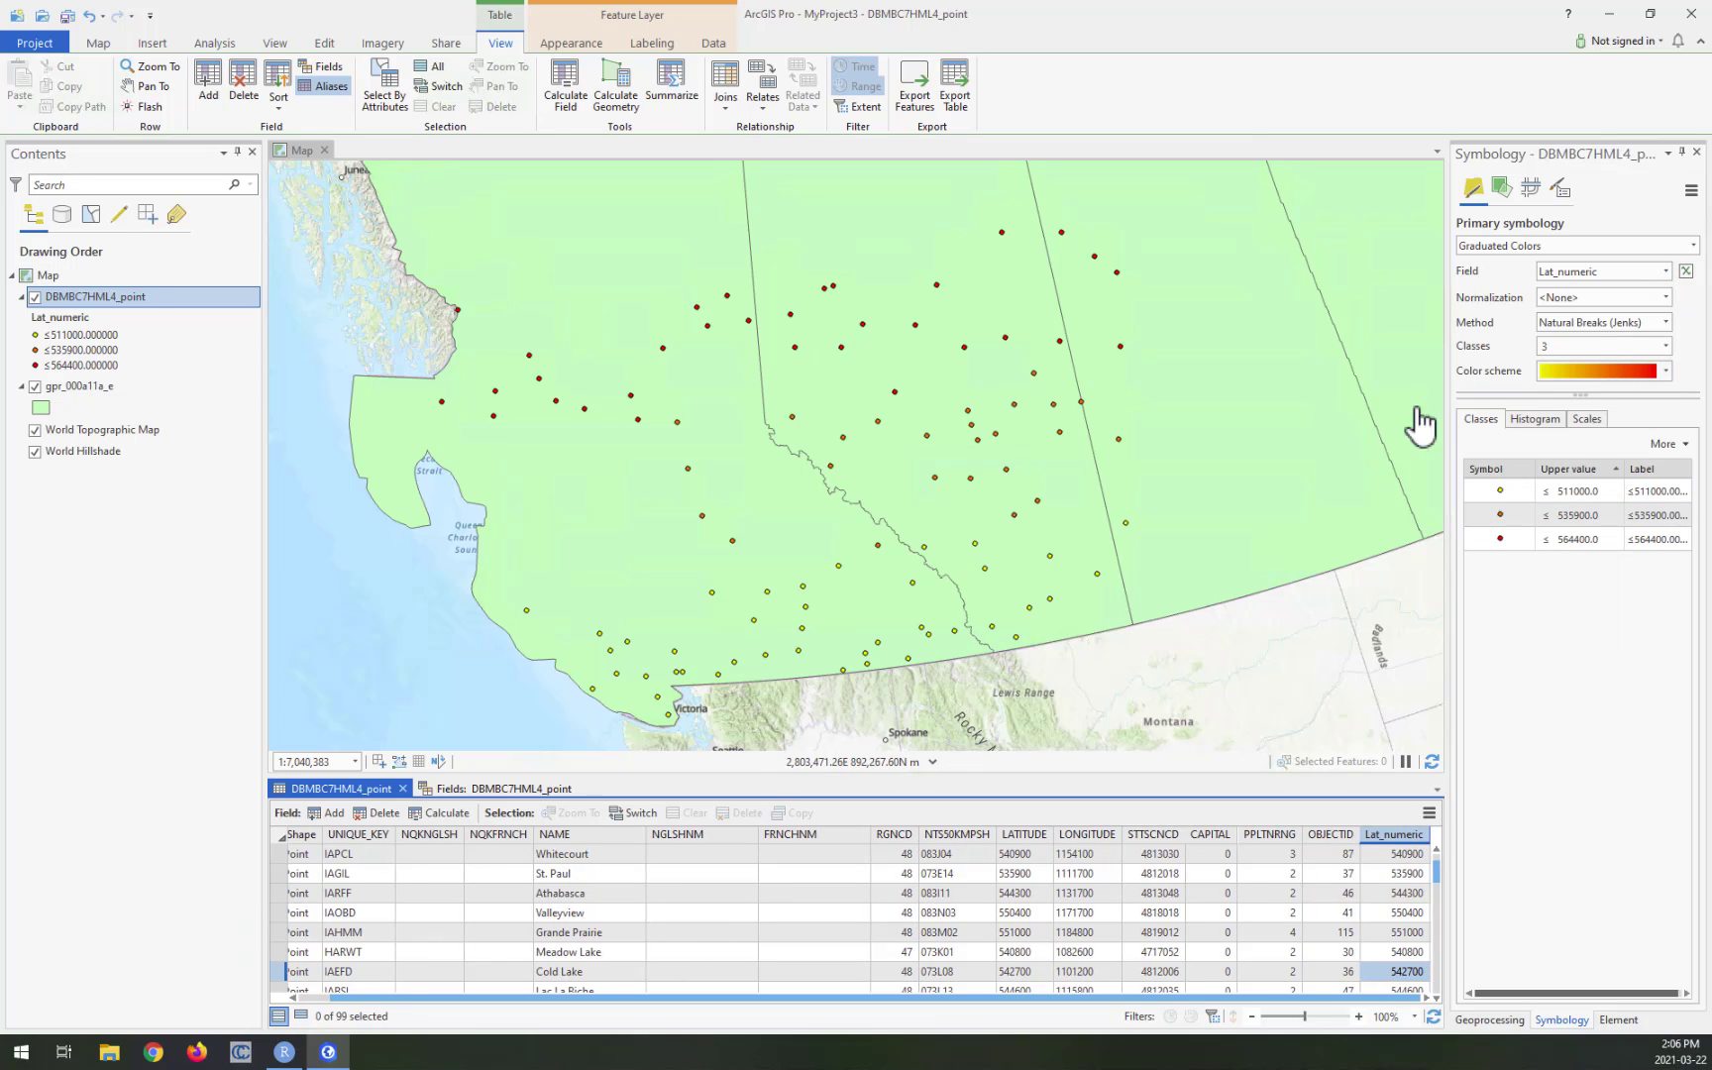
drag(1063, 319, 1065, 377)
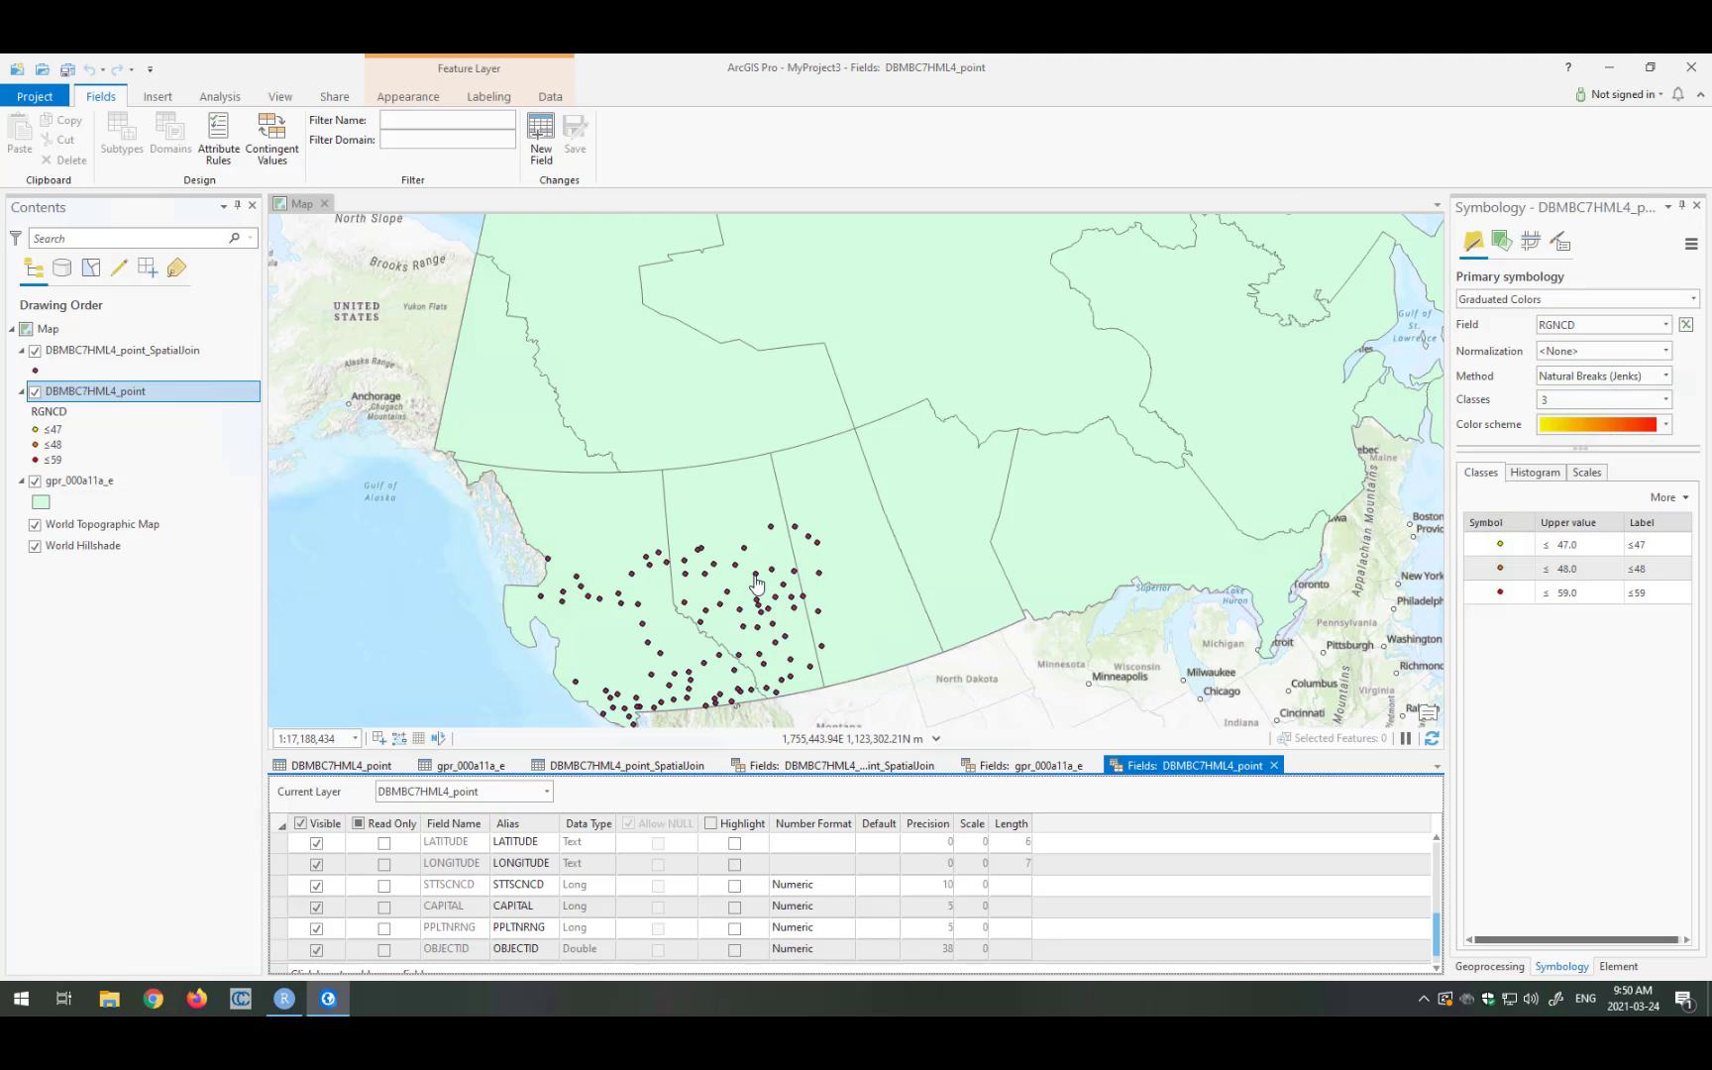
Step: Open the attribute table of the DBMBC7HML4_point layer and bring up its field definitions
click(665, 598)
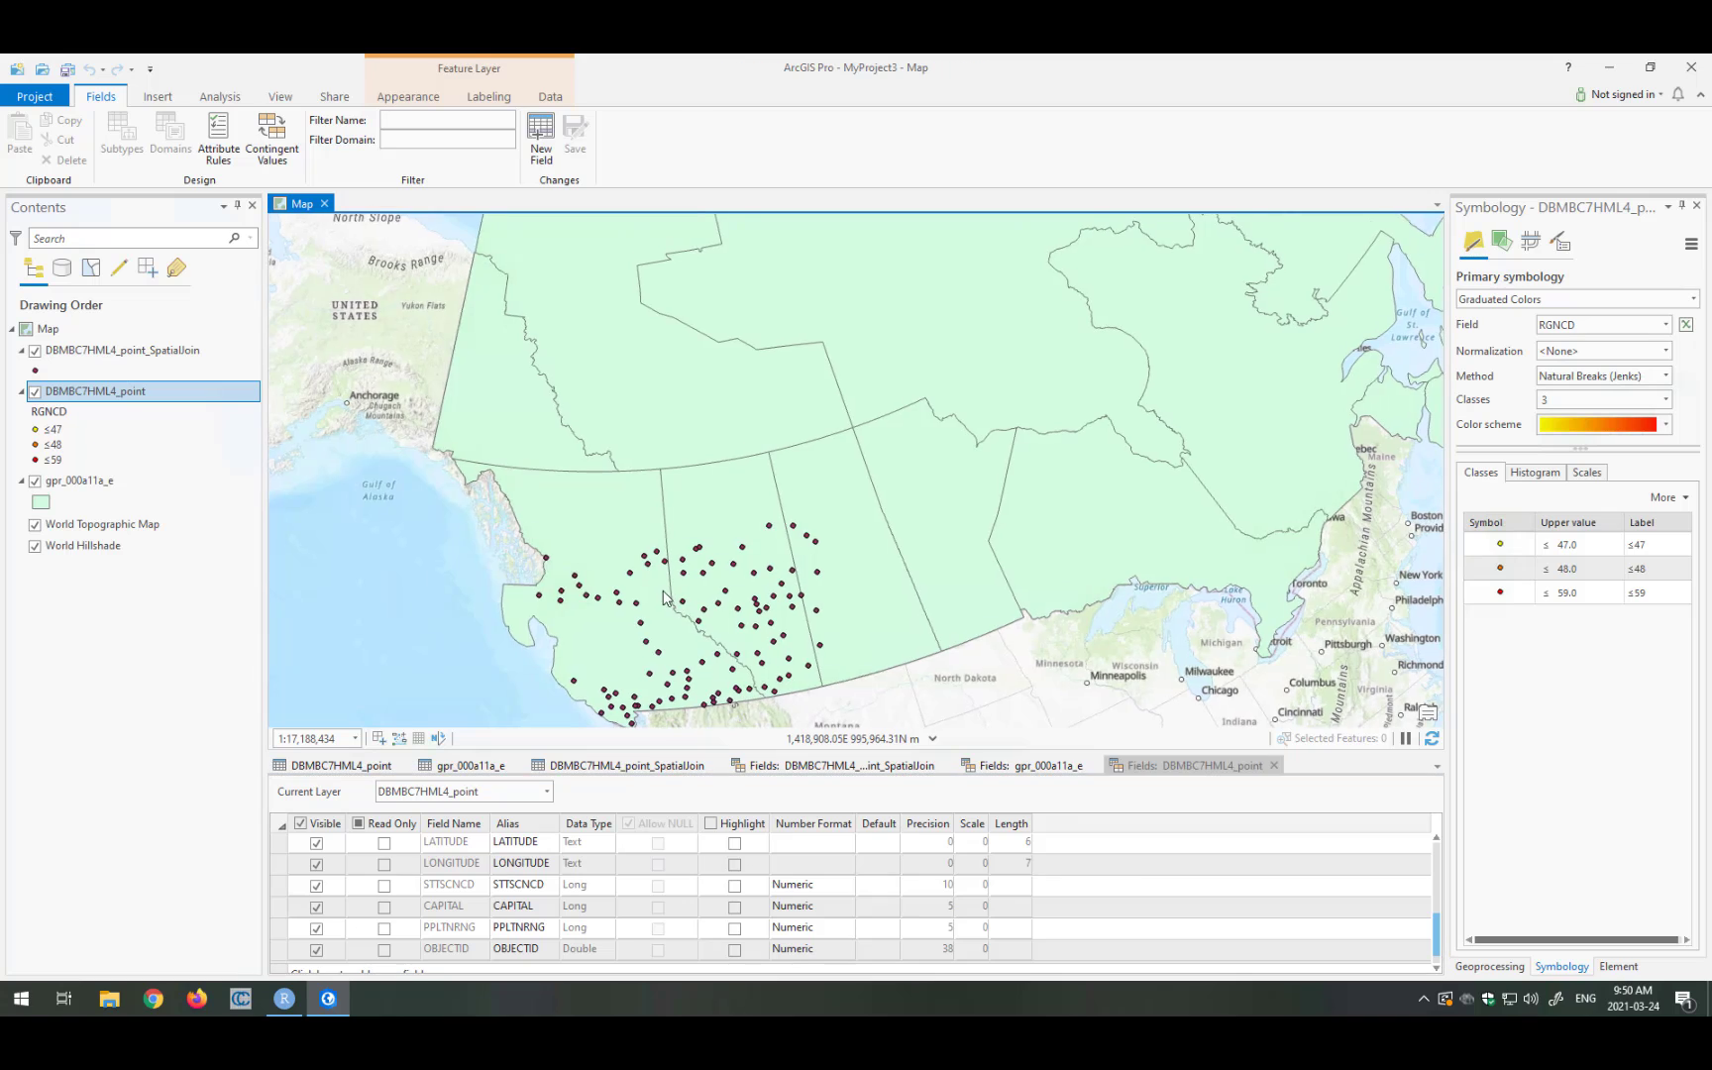
drag(665, 595, 644, 570)
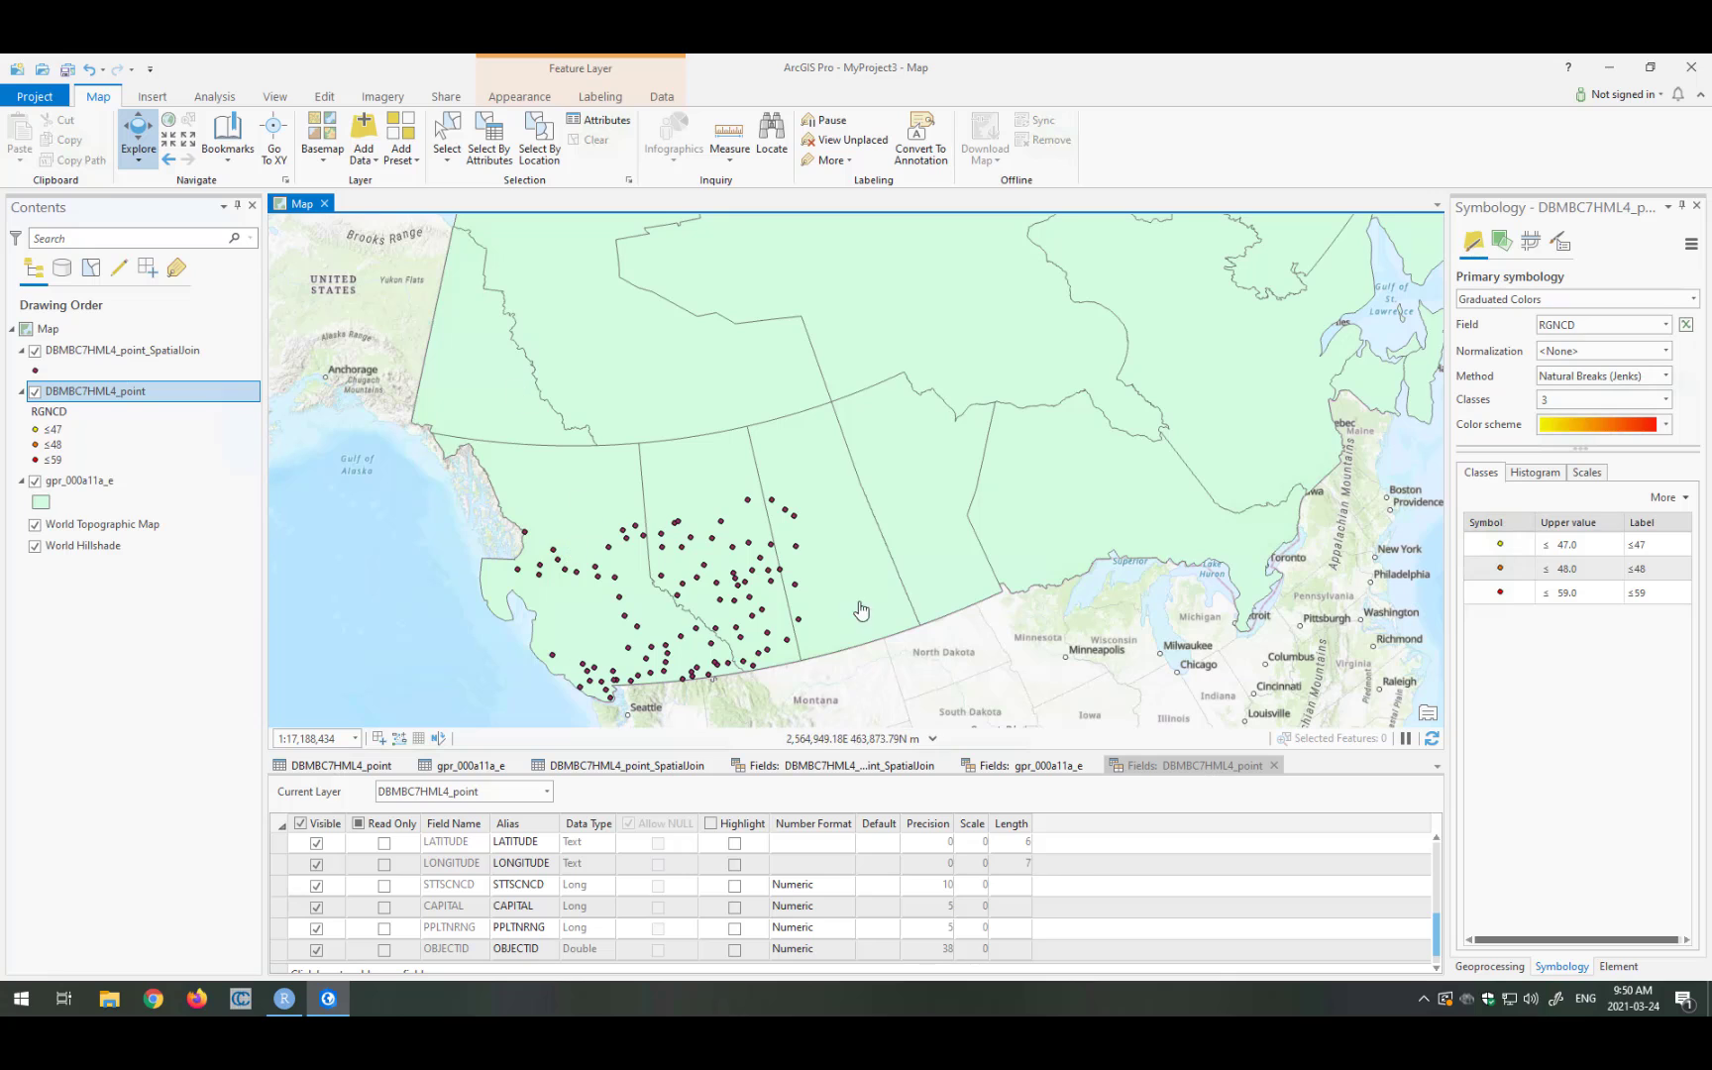
right_click(230, 407)
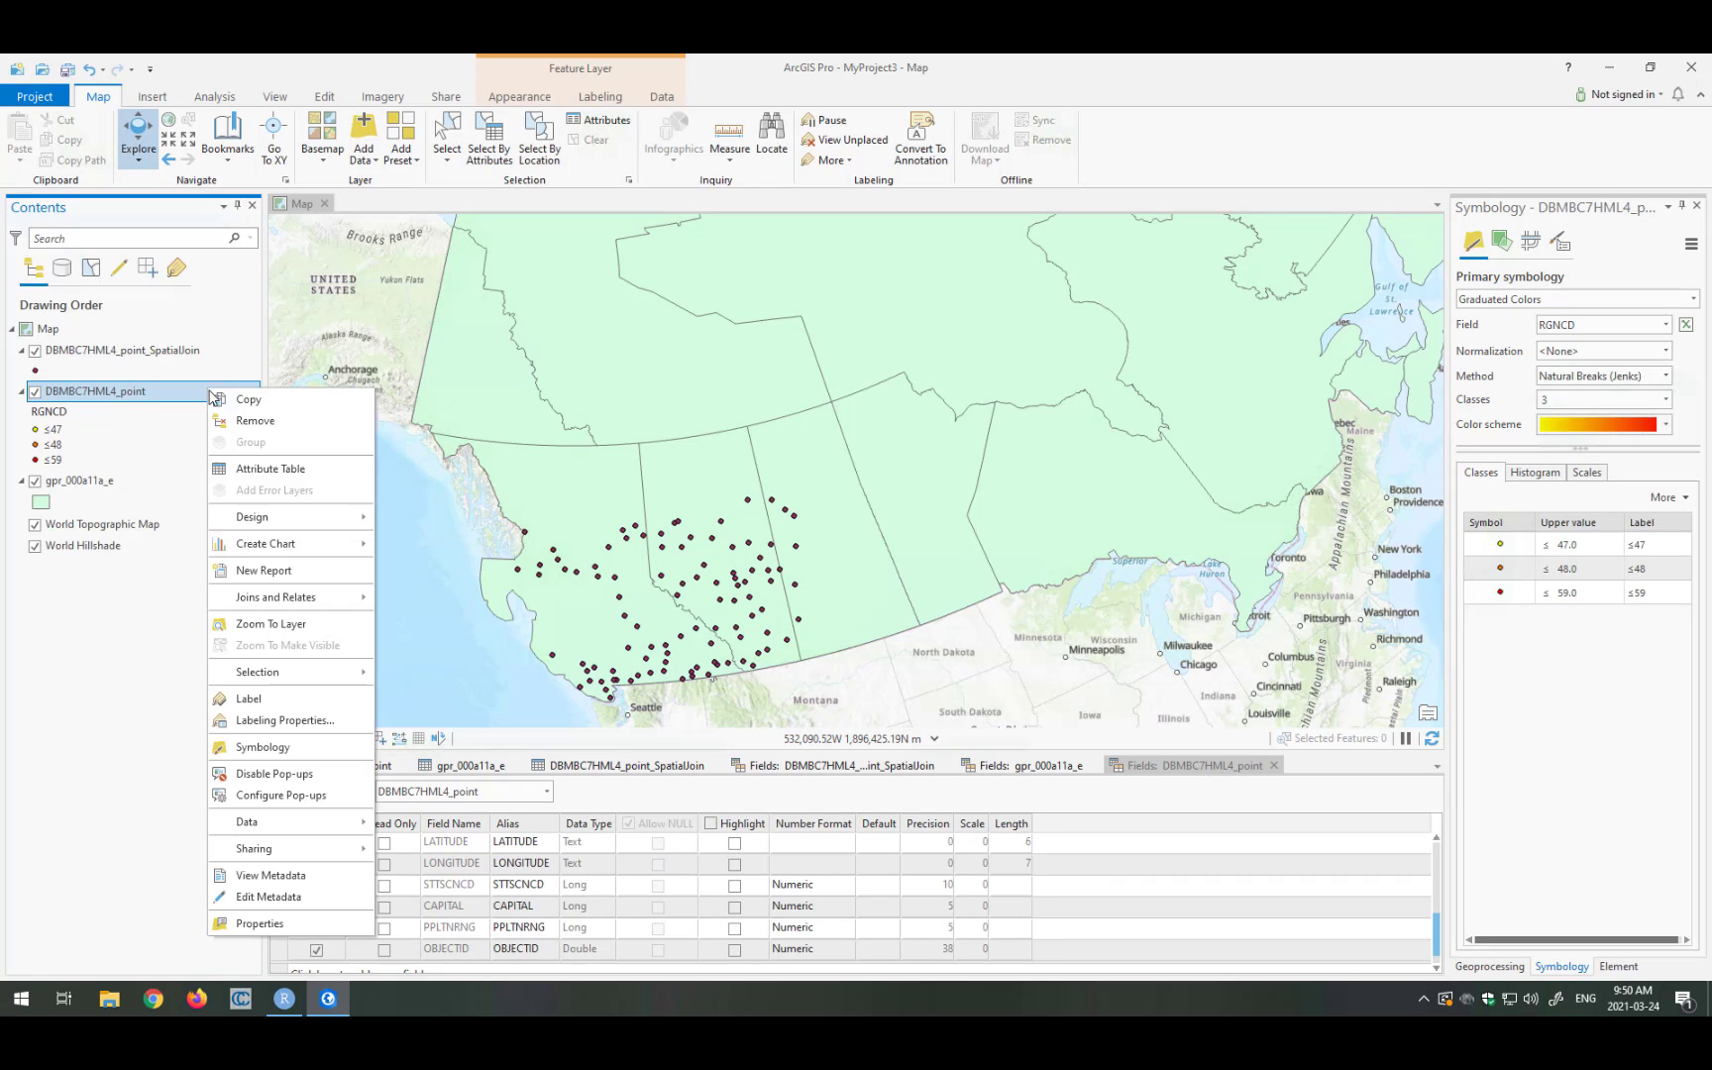
click(270, 469)
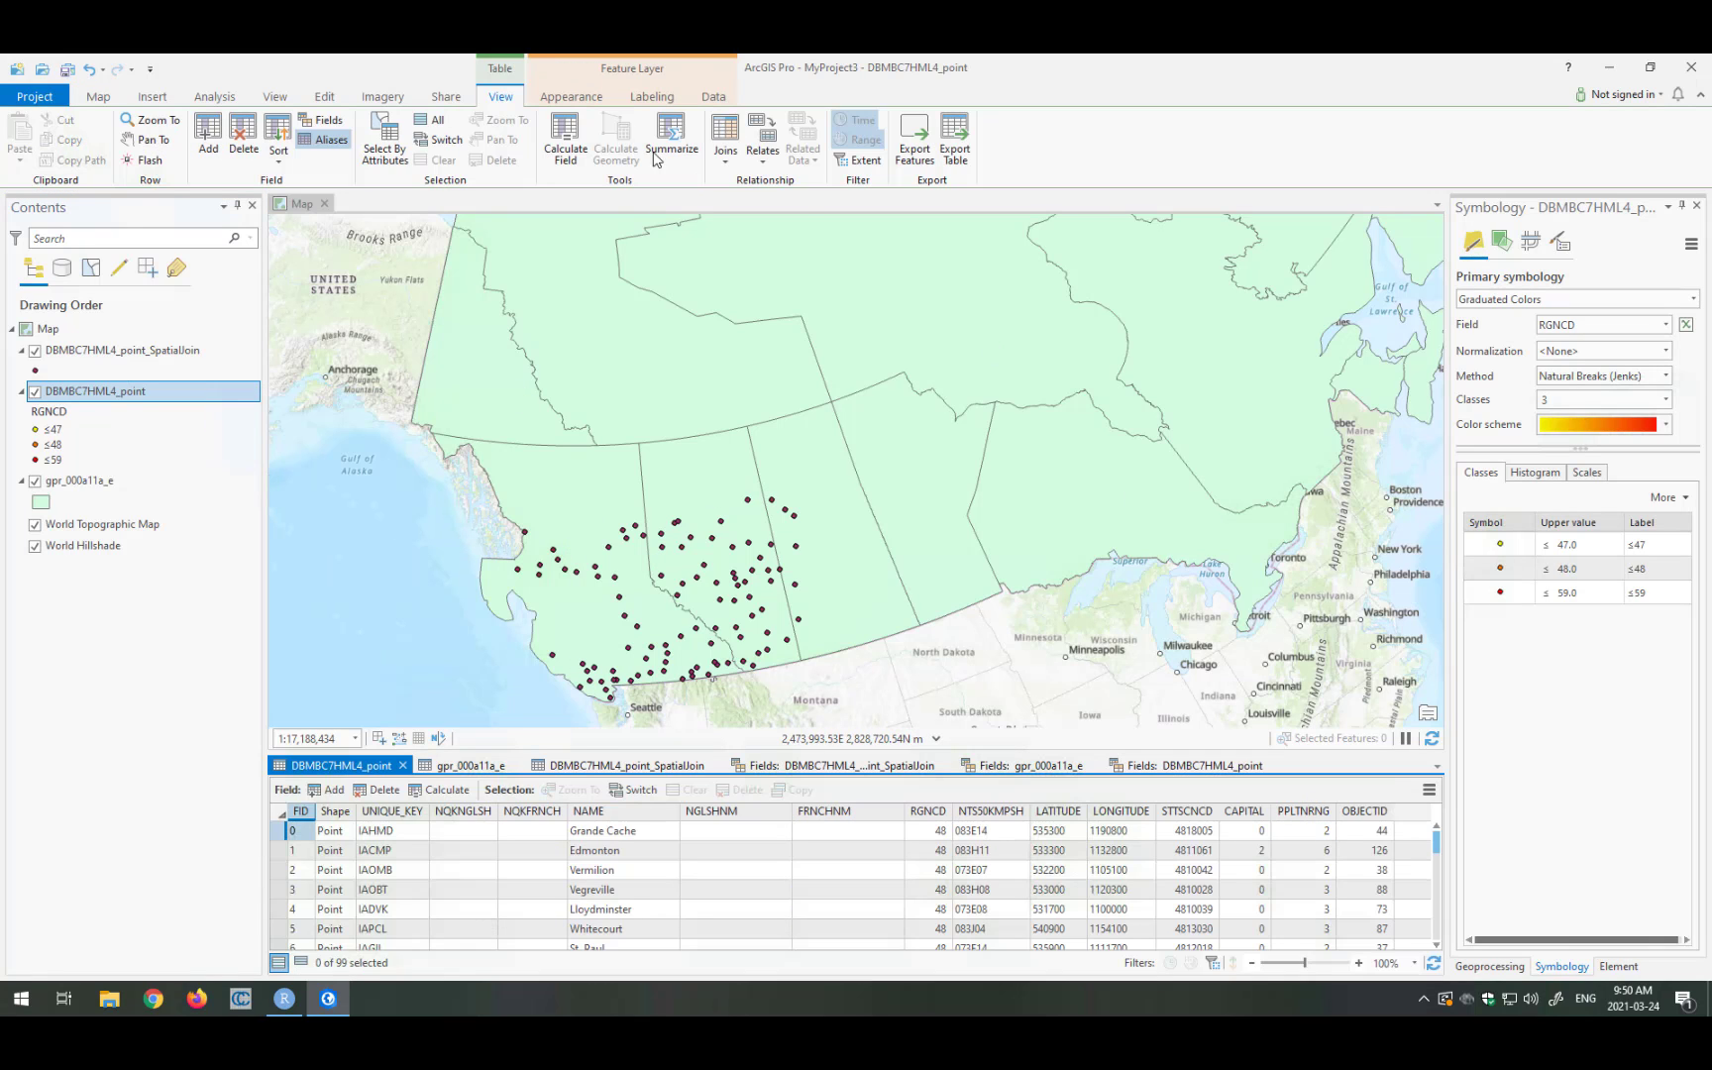
click(333, 127)
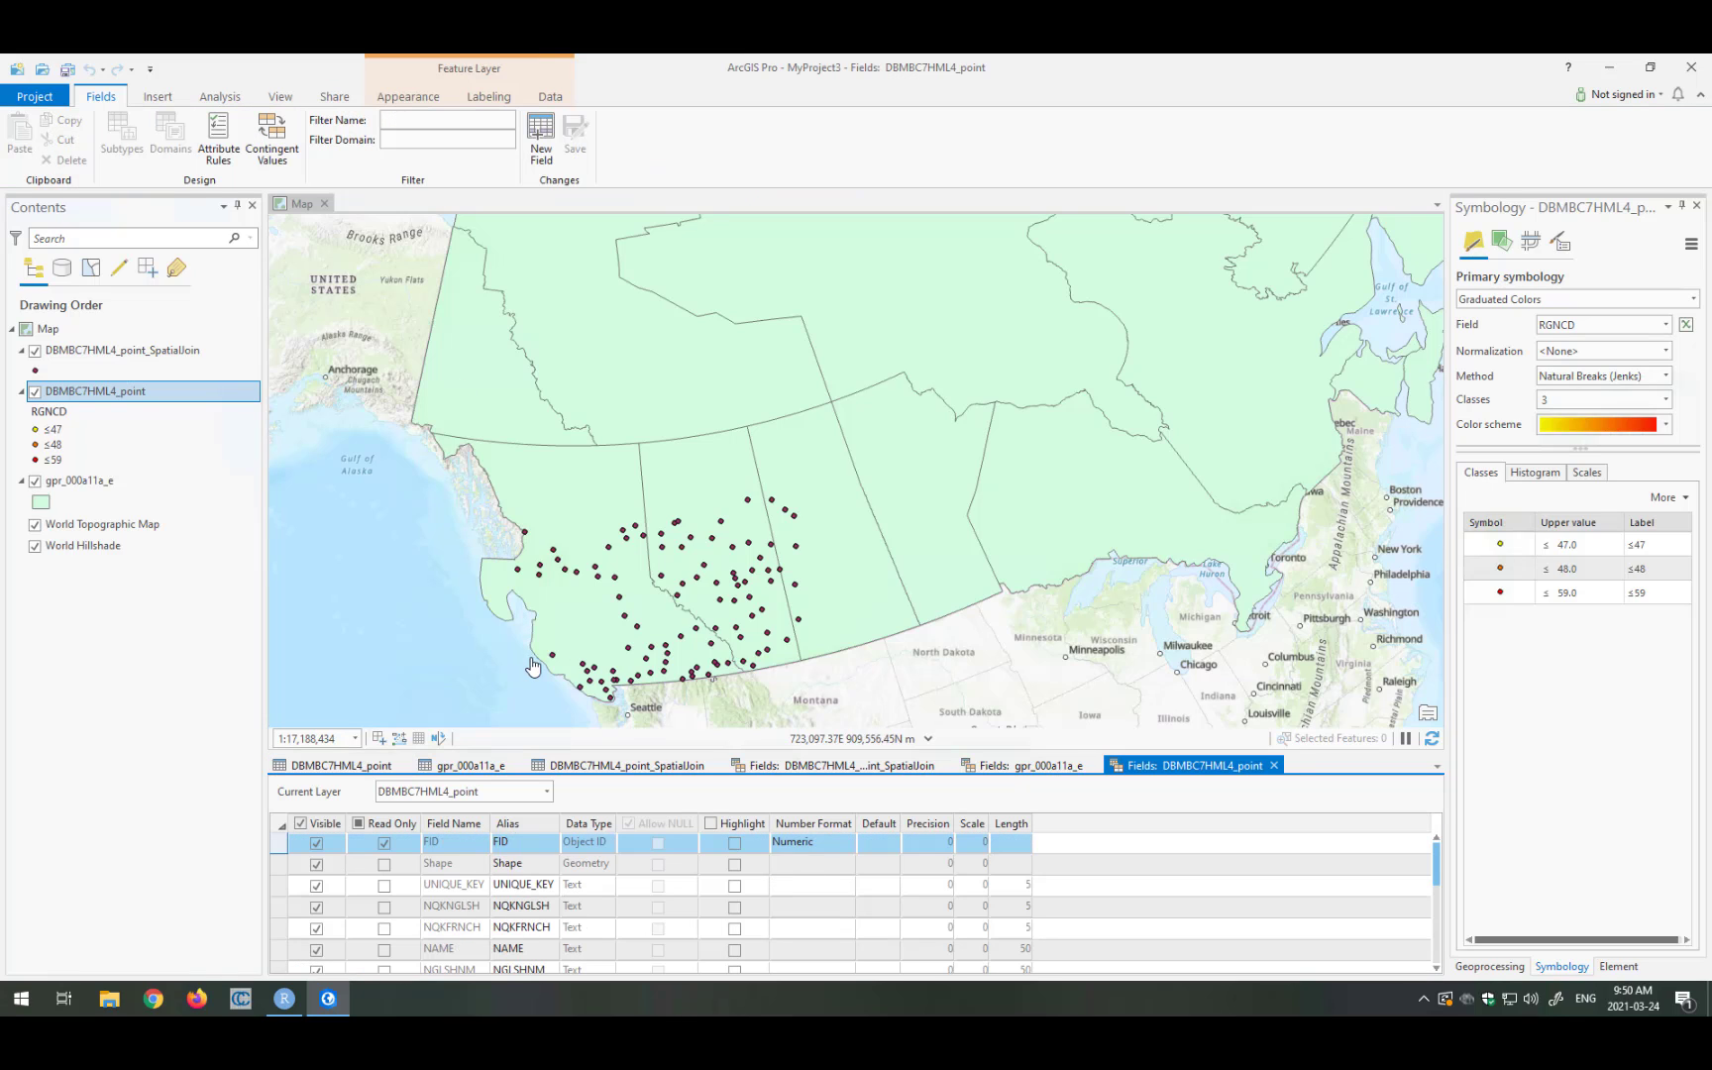
scroll(410, 901, down, 5)
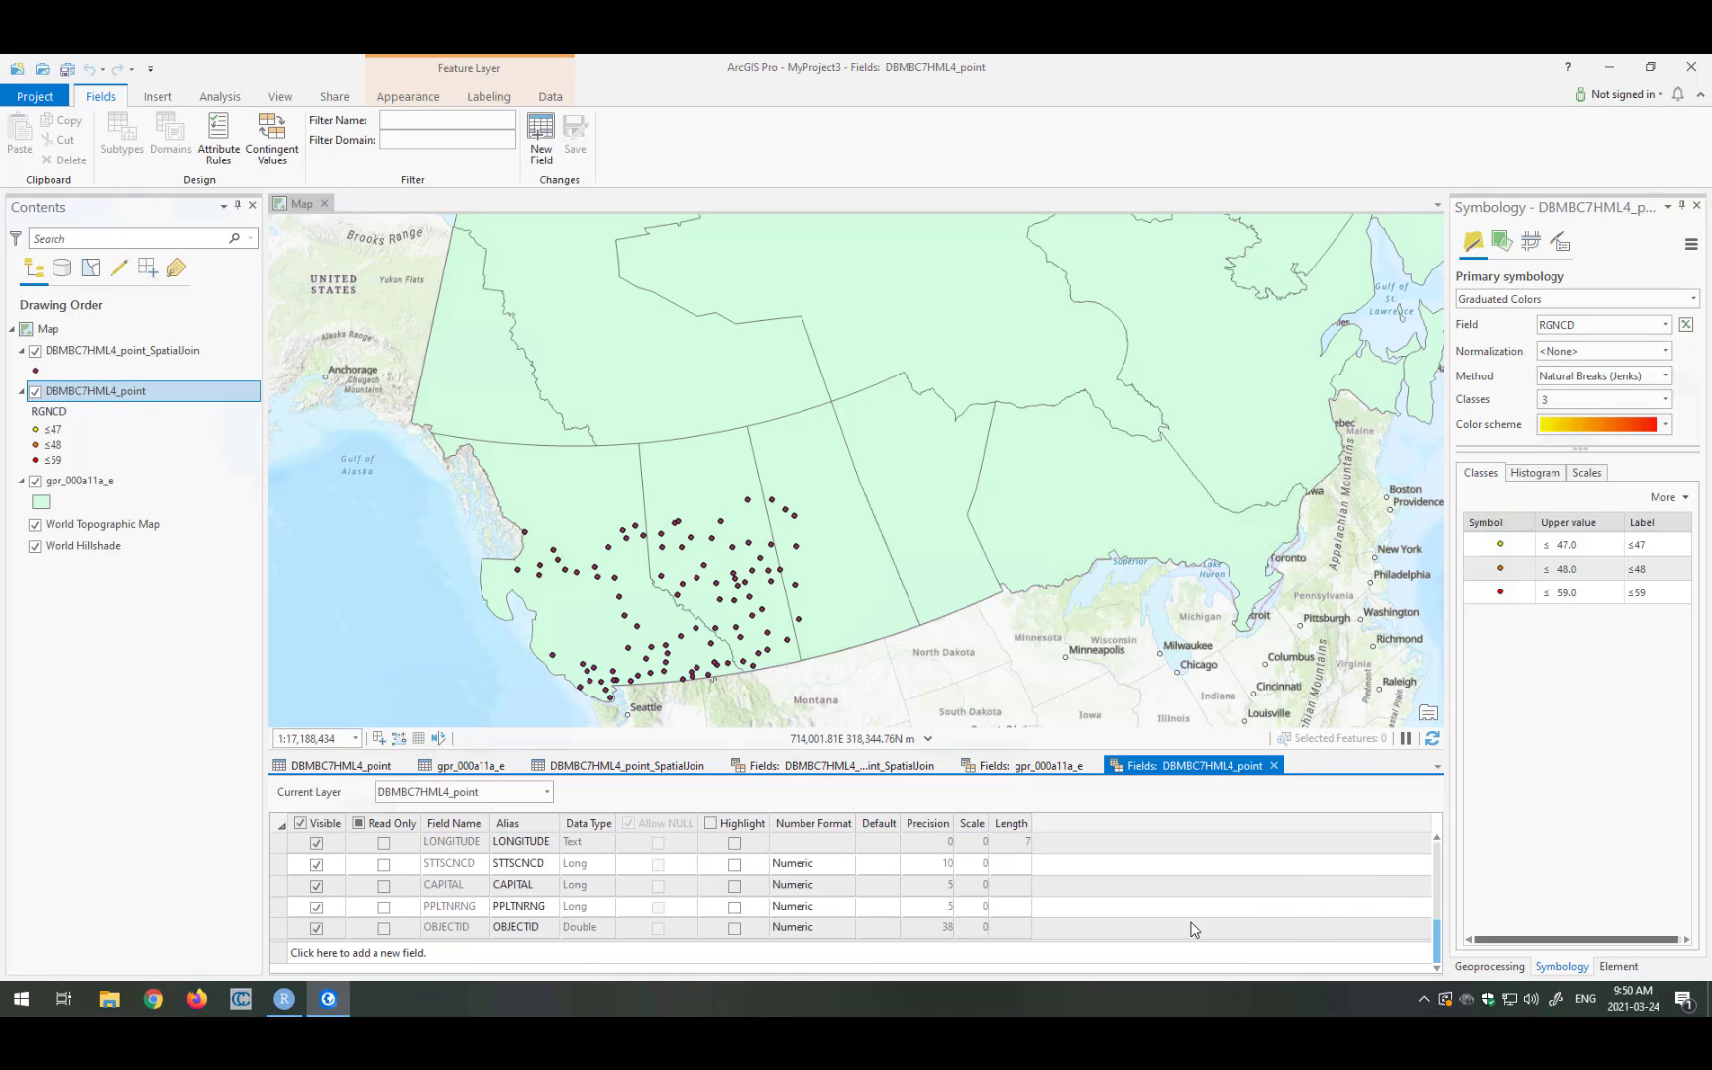
Step: Add a new field named Northing with the alias Northing and the data type Text
click(385, 954)
text(Northing)
key(Tab)
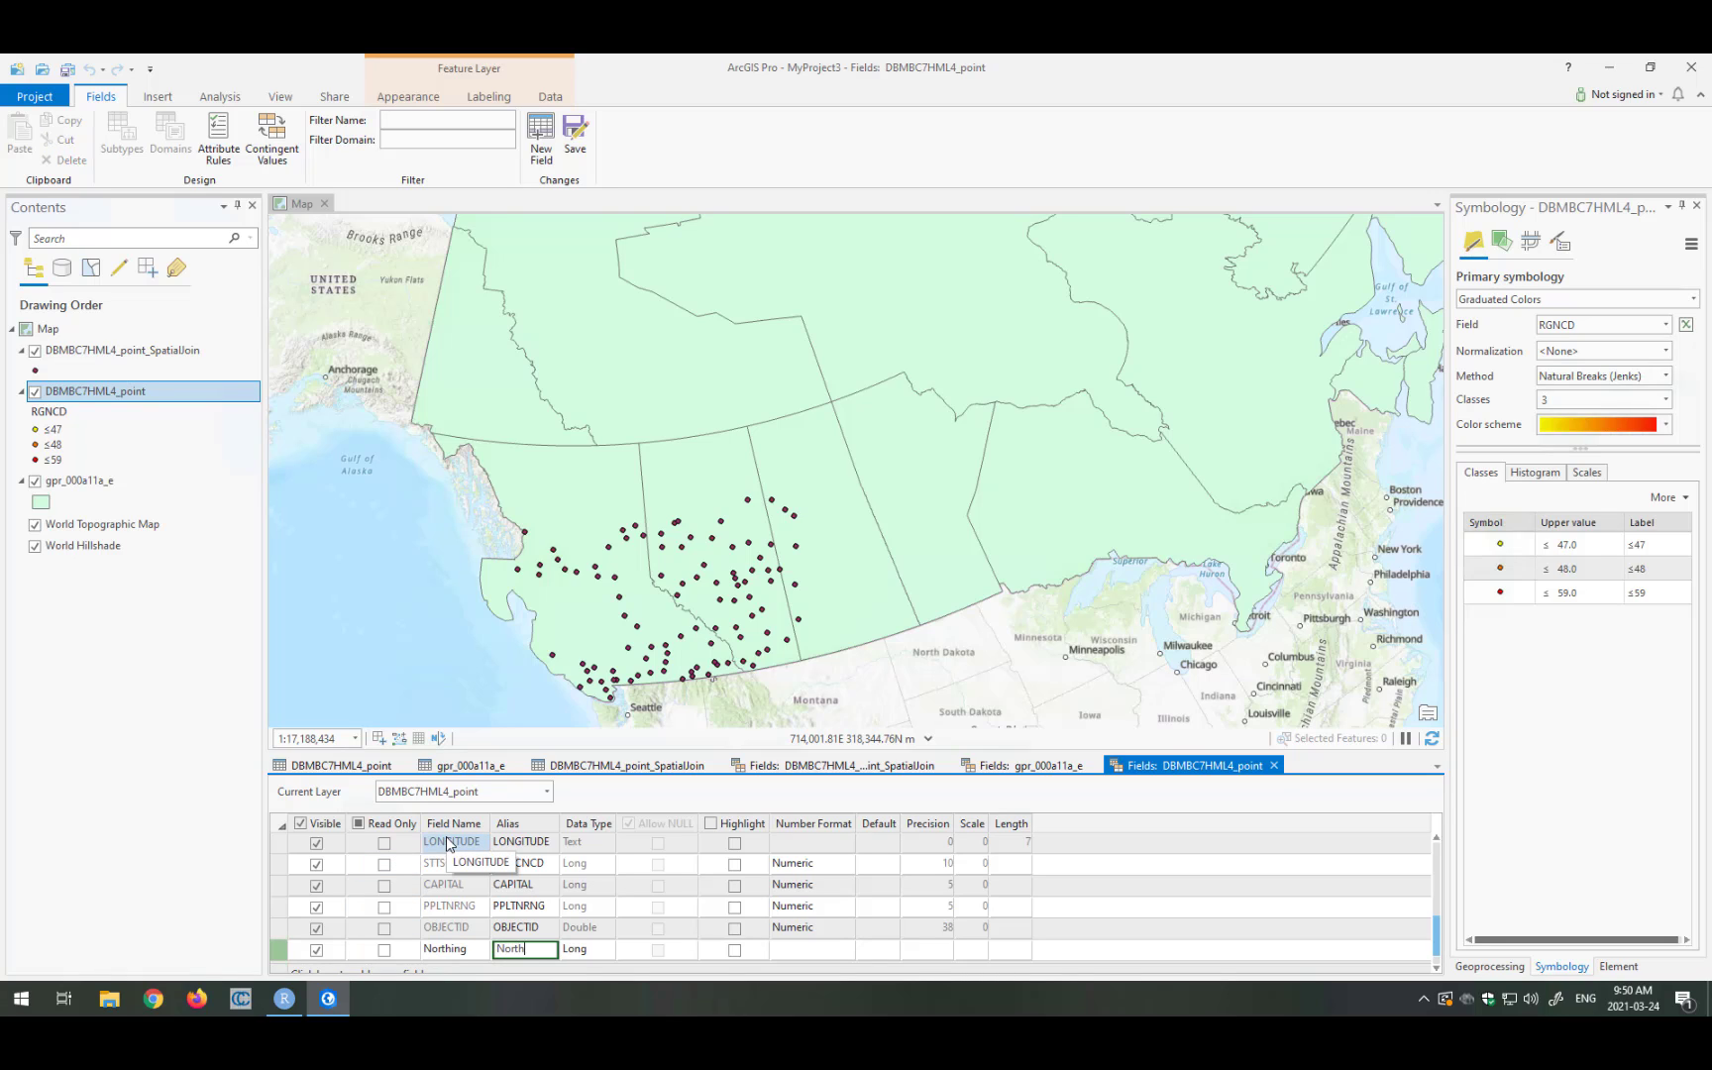
click(584, 949)
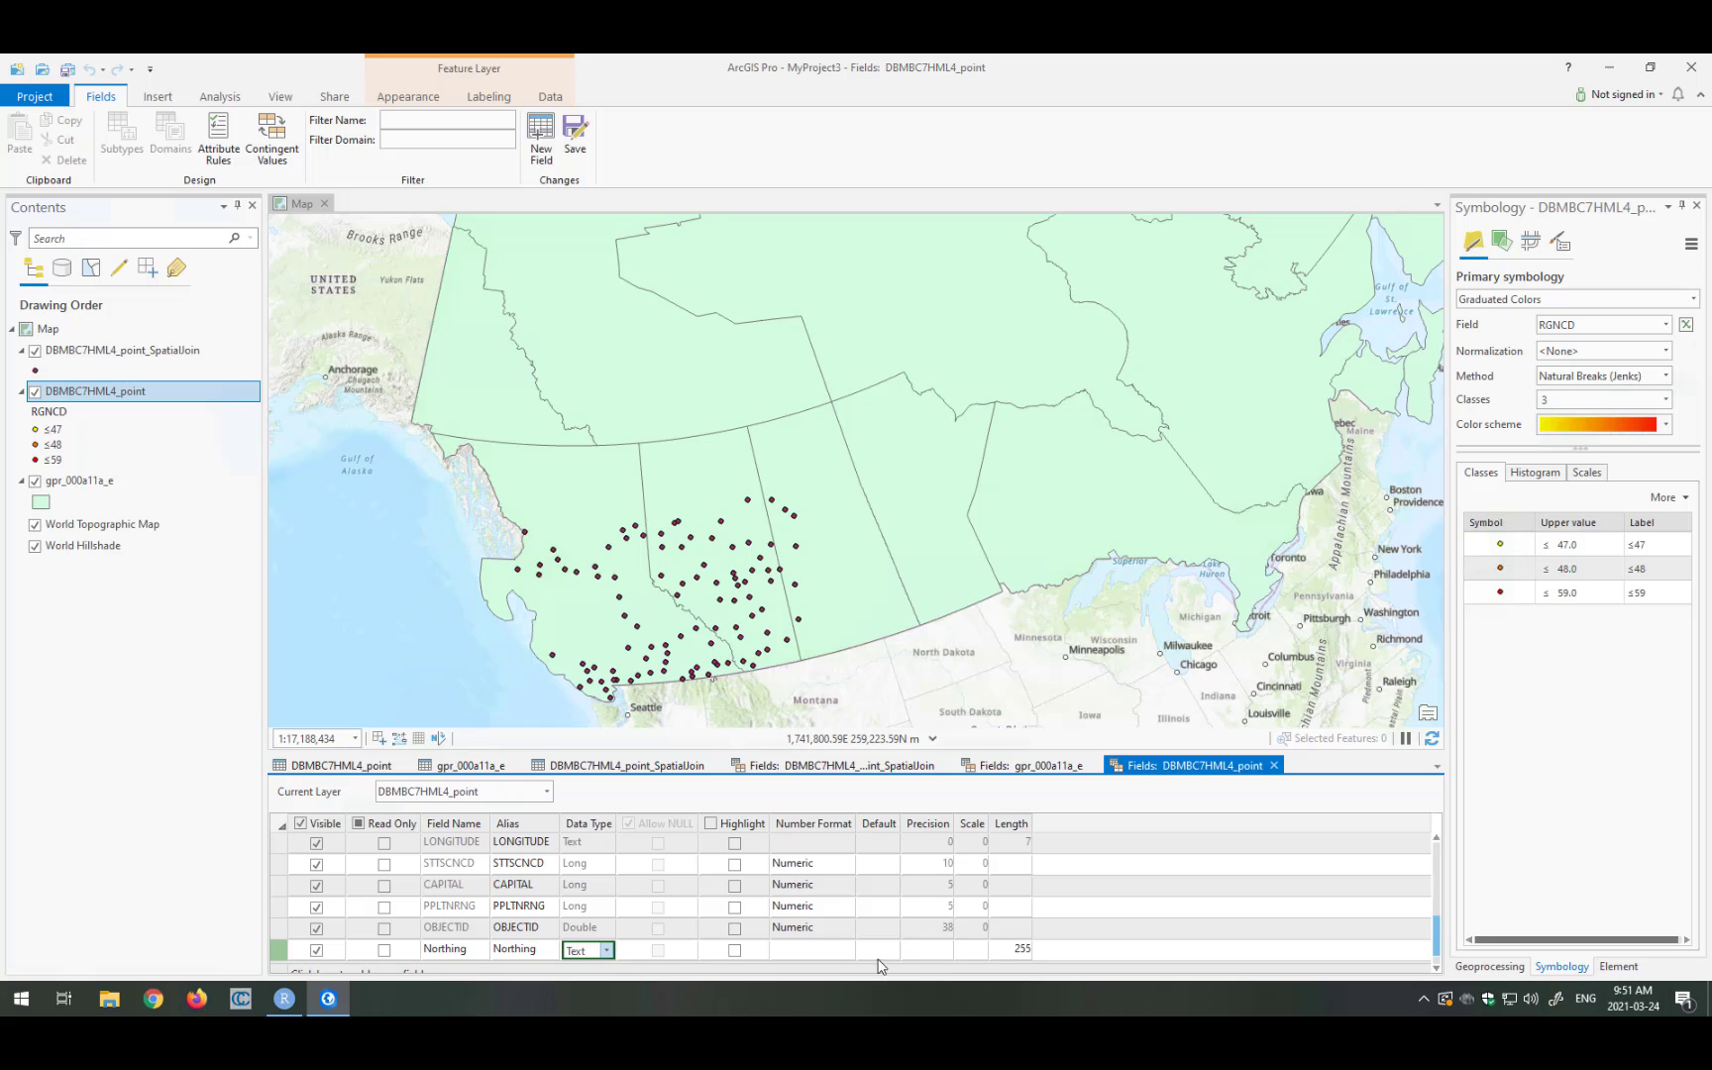
click(841, 952)
scroll(478, 959, down, 1)
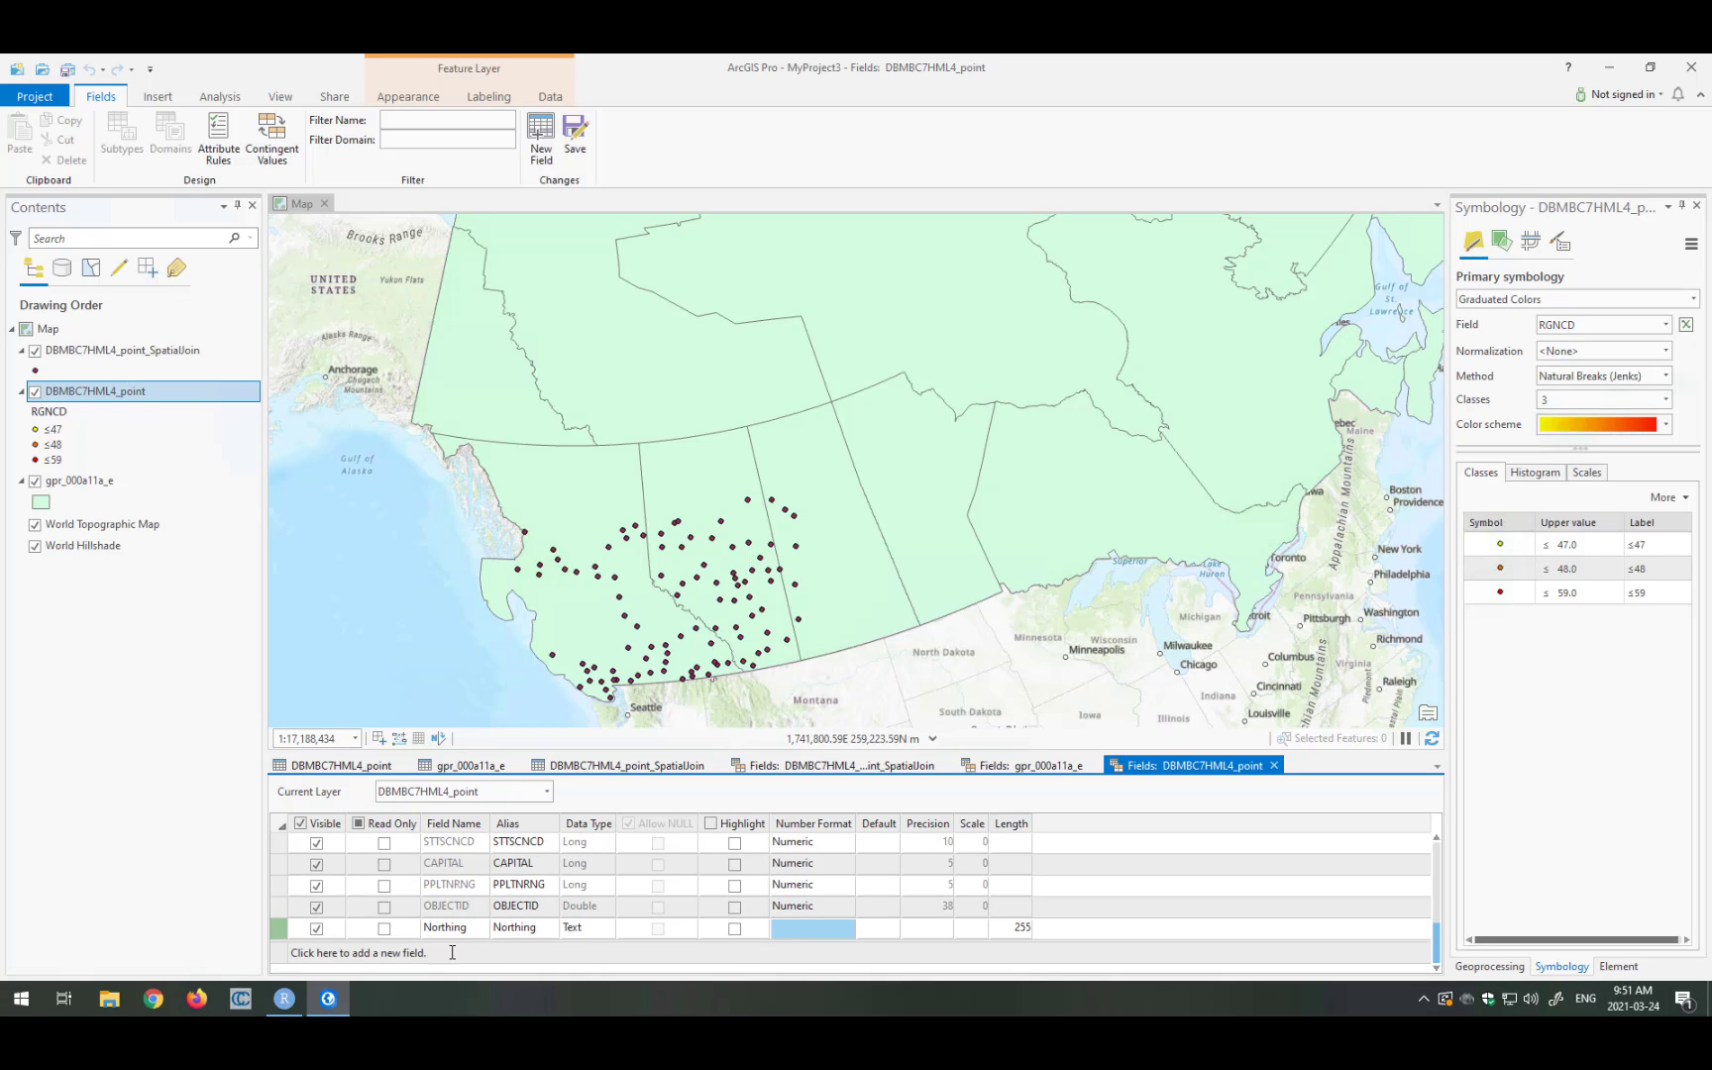
Step: Add a second new field named Easting with the alias Easting and the data type Text
click(452, 952)
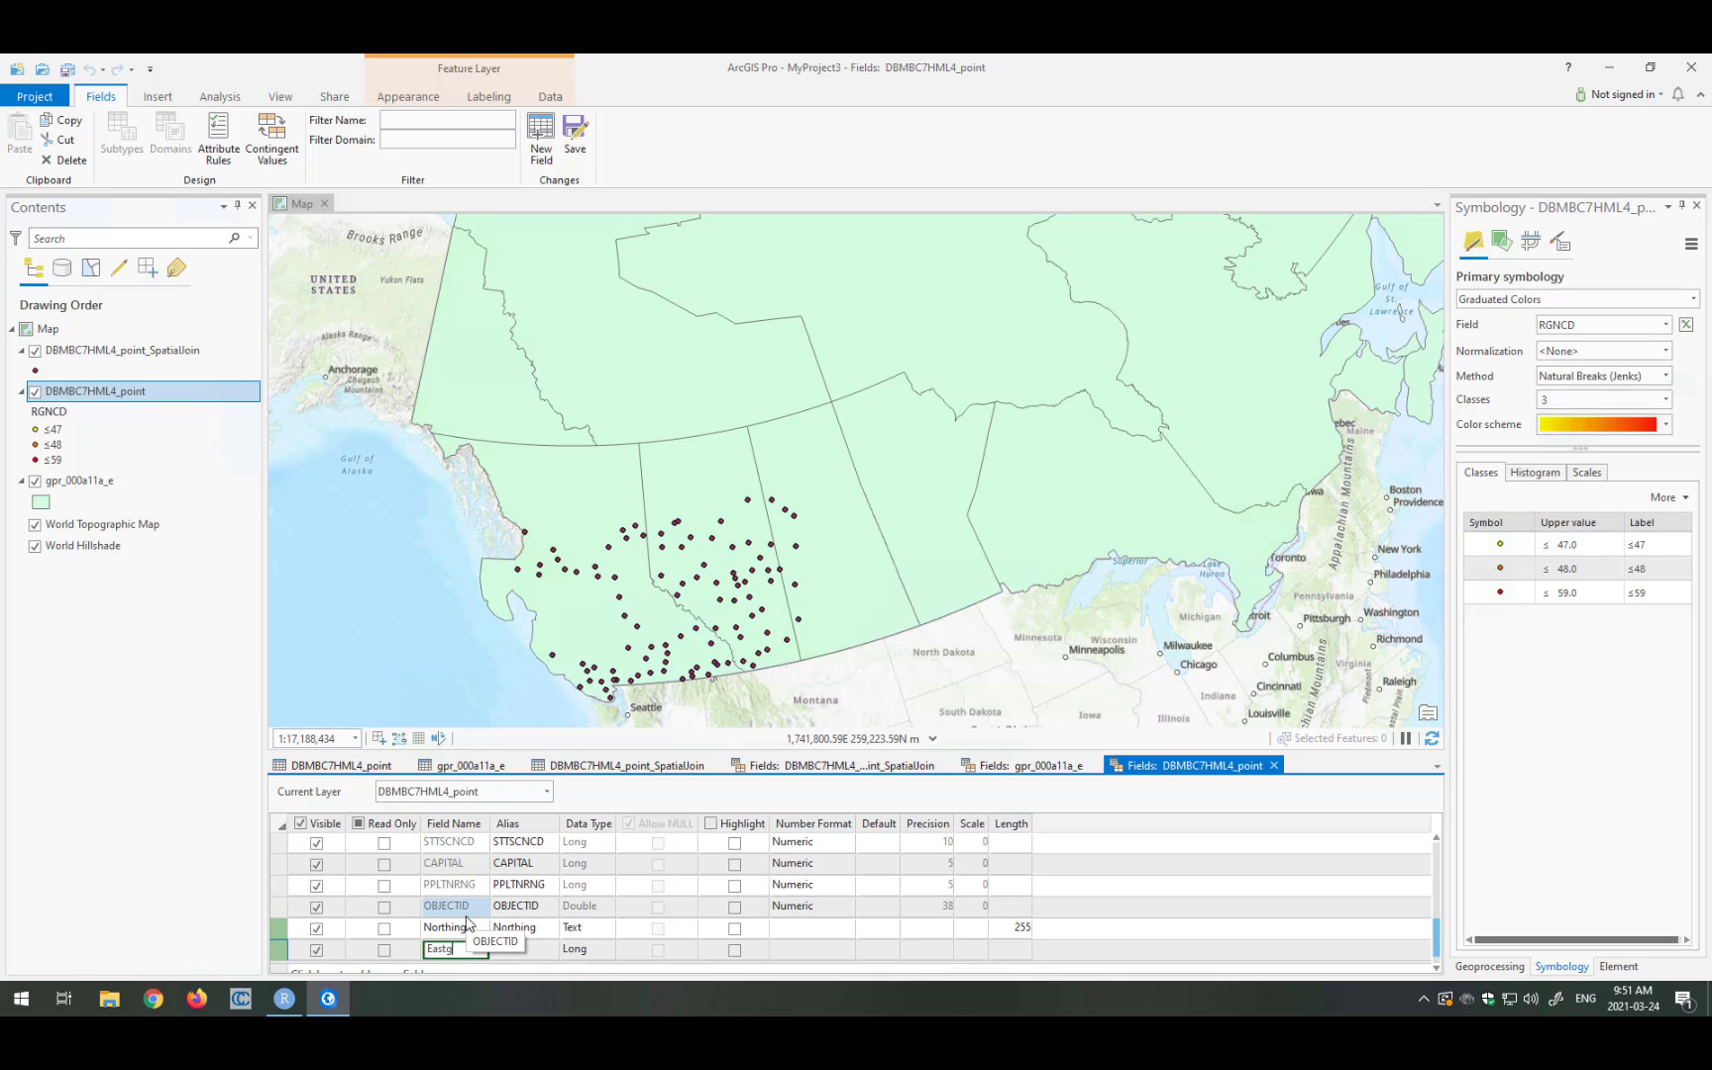
key(Tab)
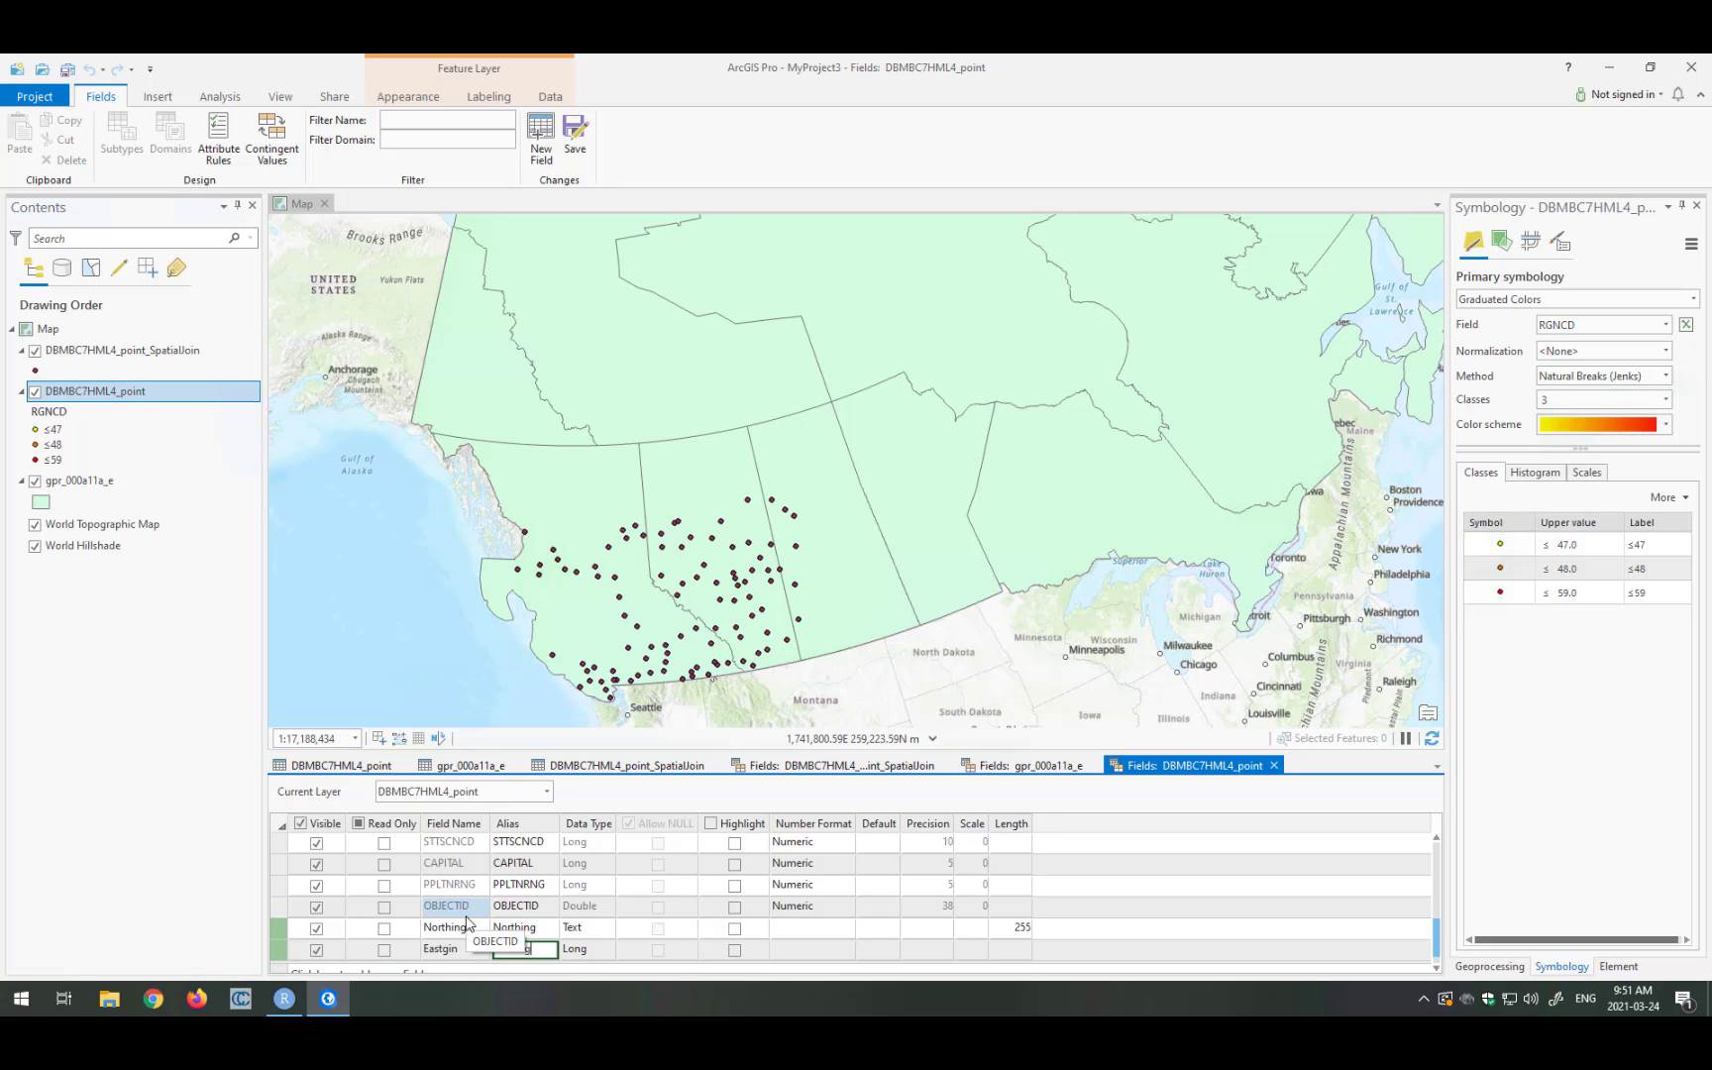
click(585, 952)
click(592, 953)
click(593, 929)
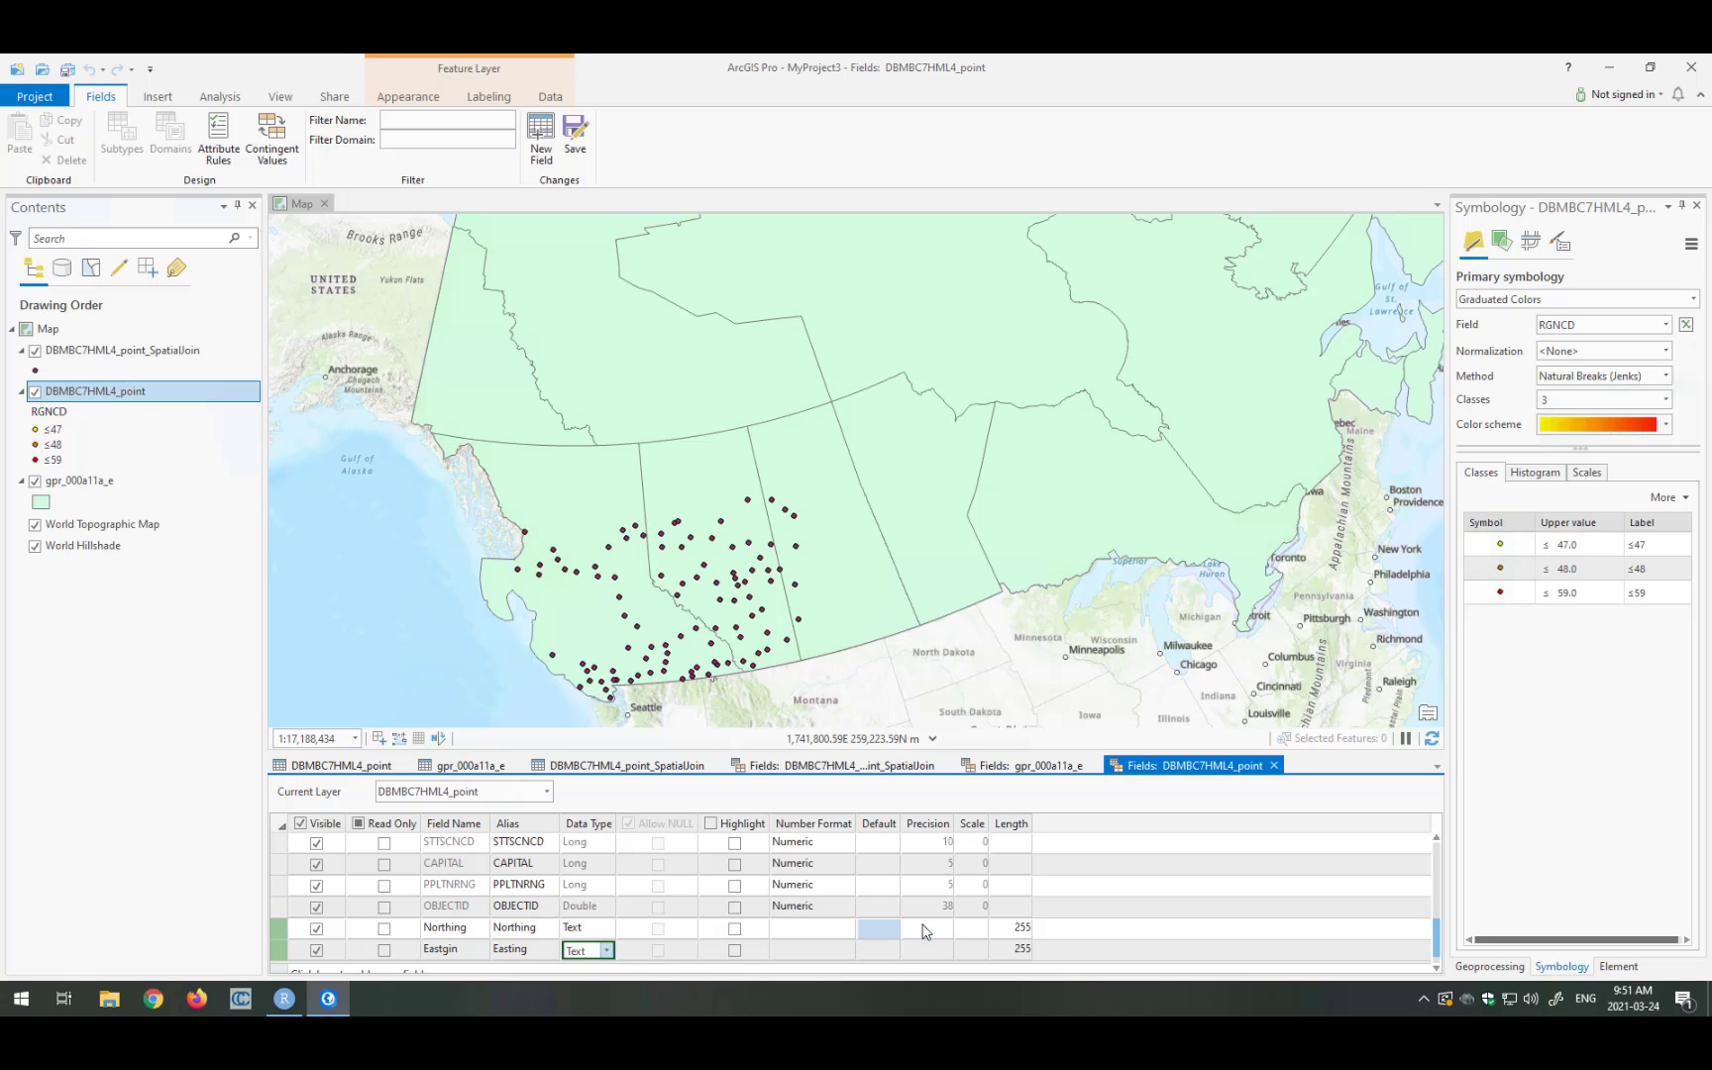
click(464, 950)
click(464, 951)
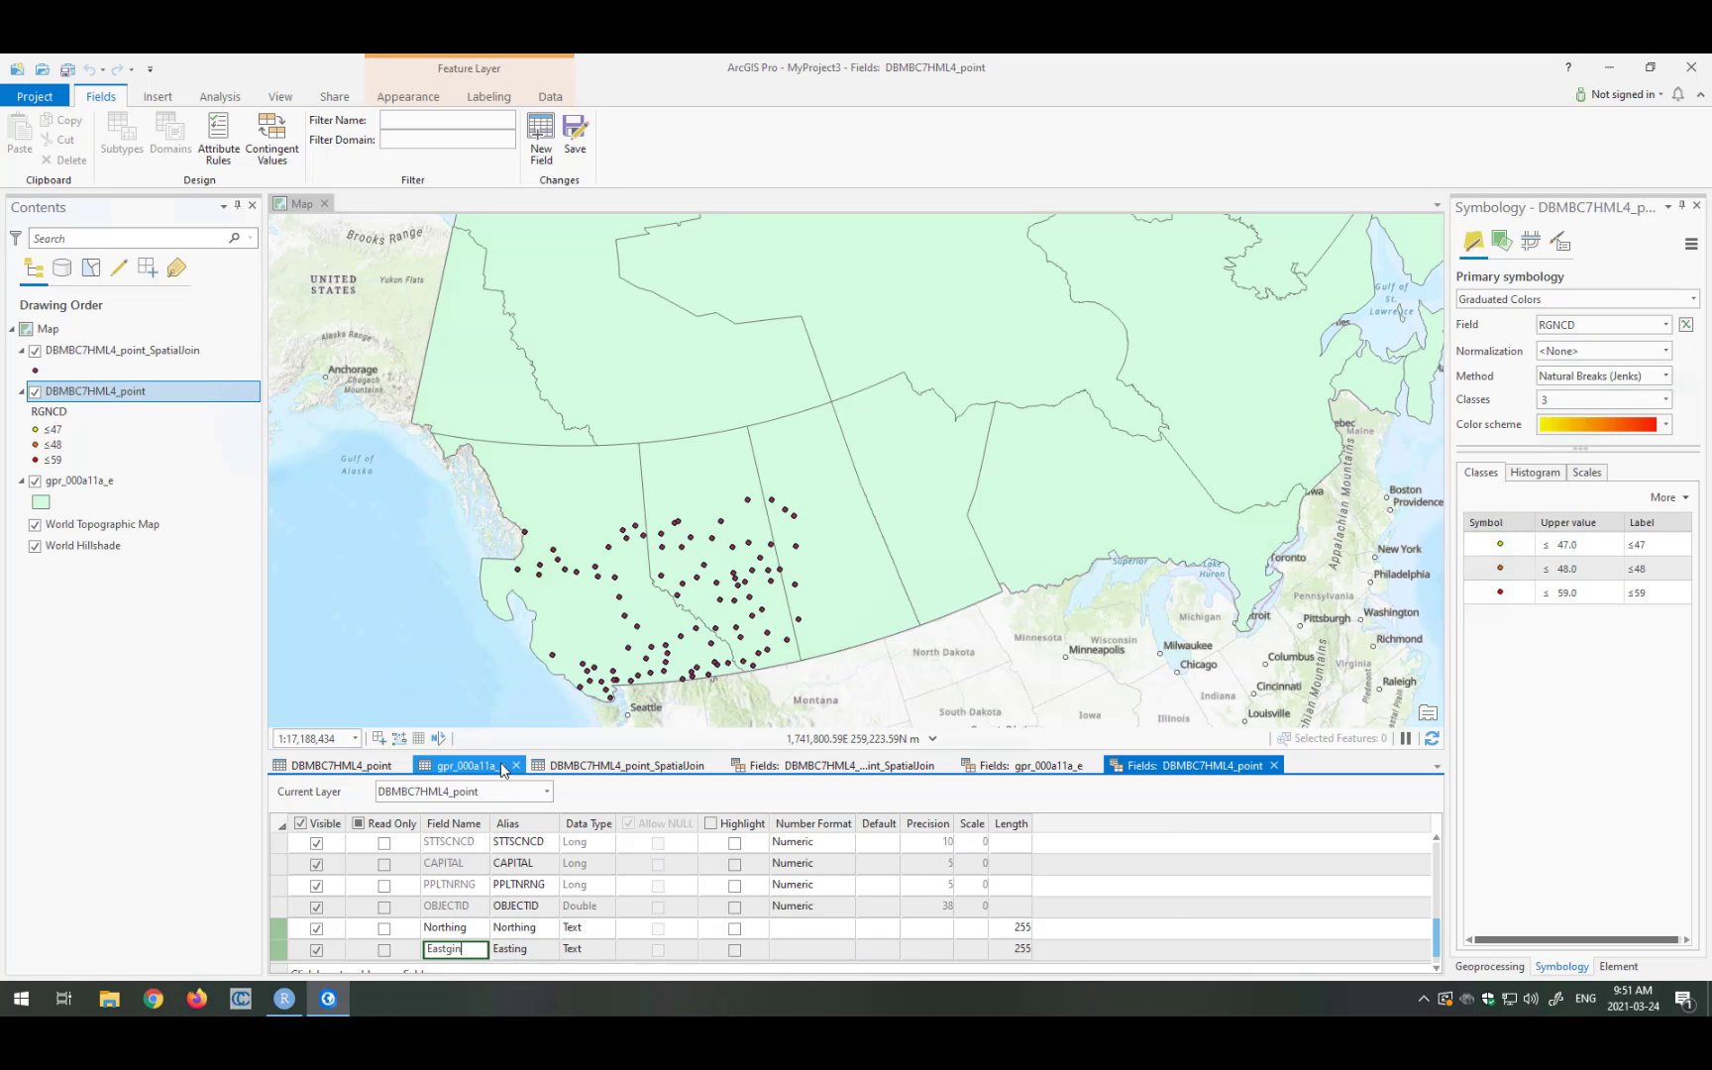
key(Return)
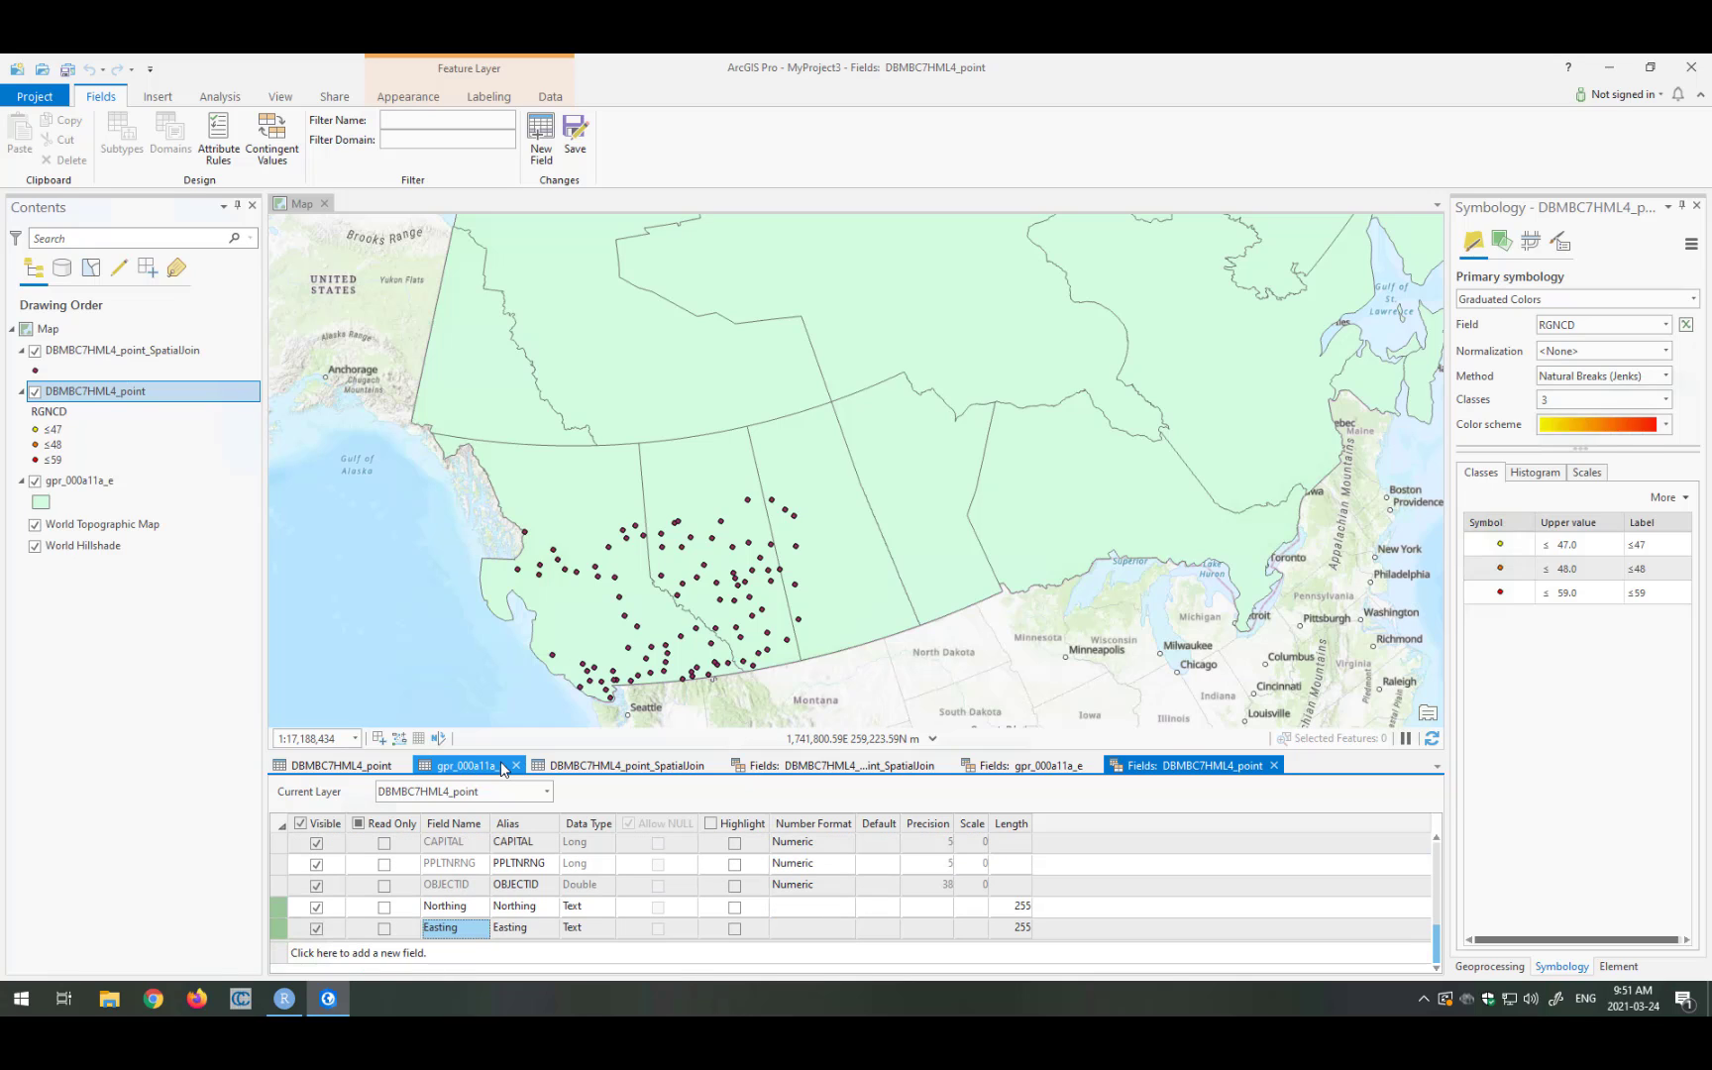
Step: Search the geoprocessing tools for "calculate geom" and open the Calculate Geometry Attributes tool
click(1490, 967)
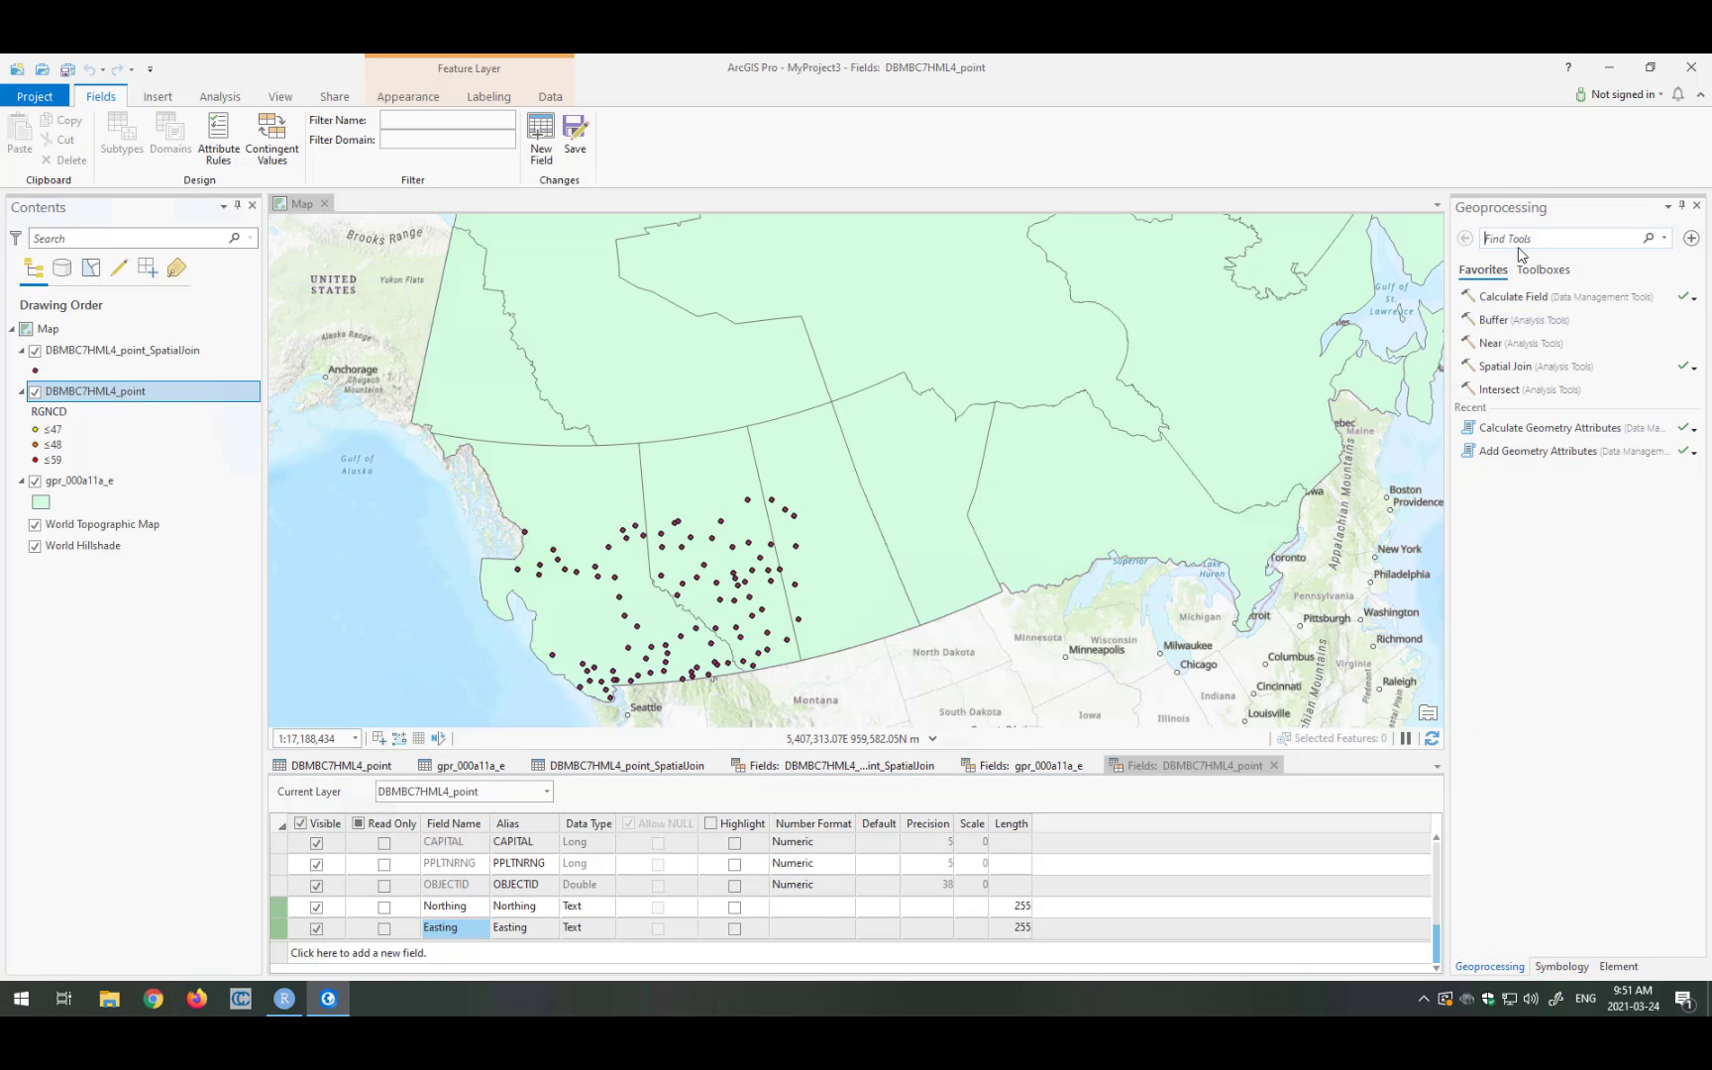
click(1518, 246)
text(calculat)
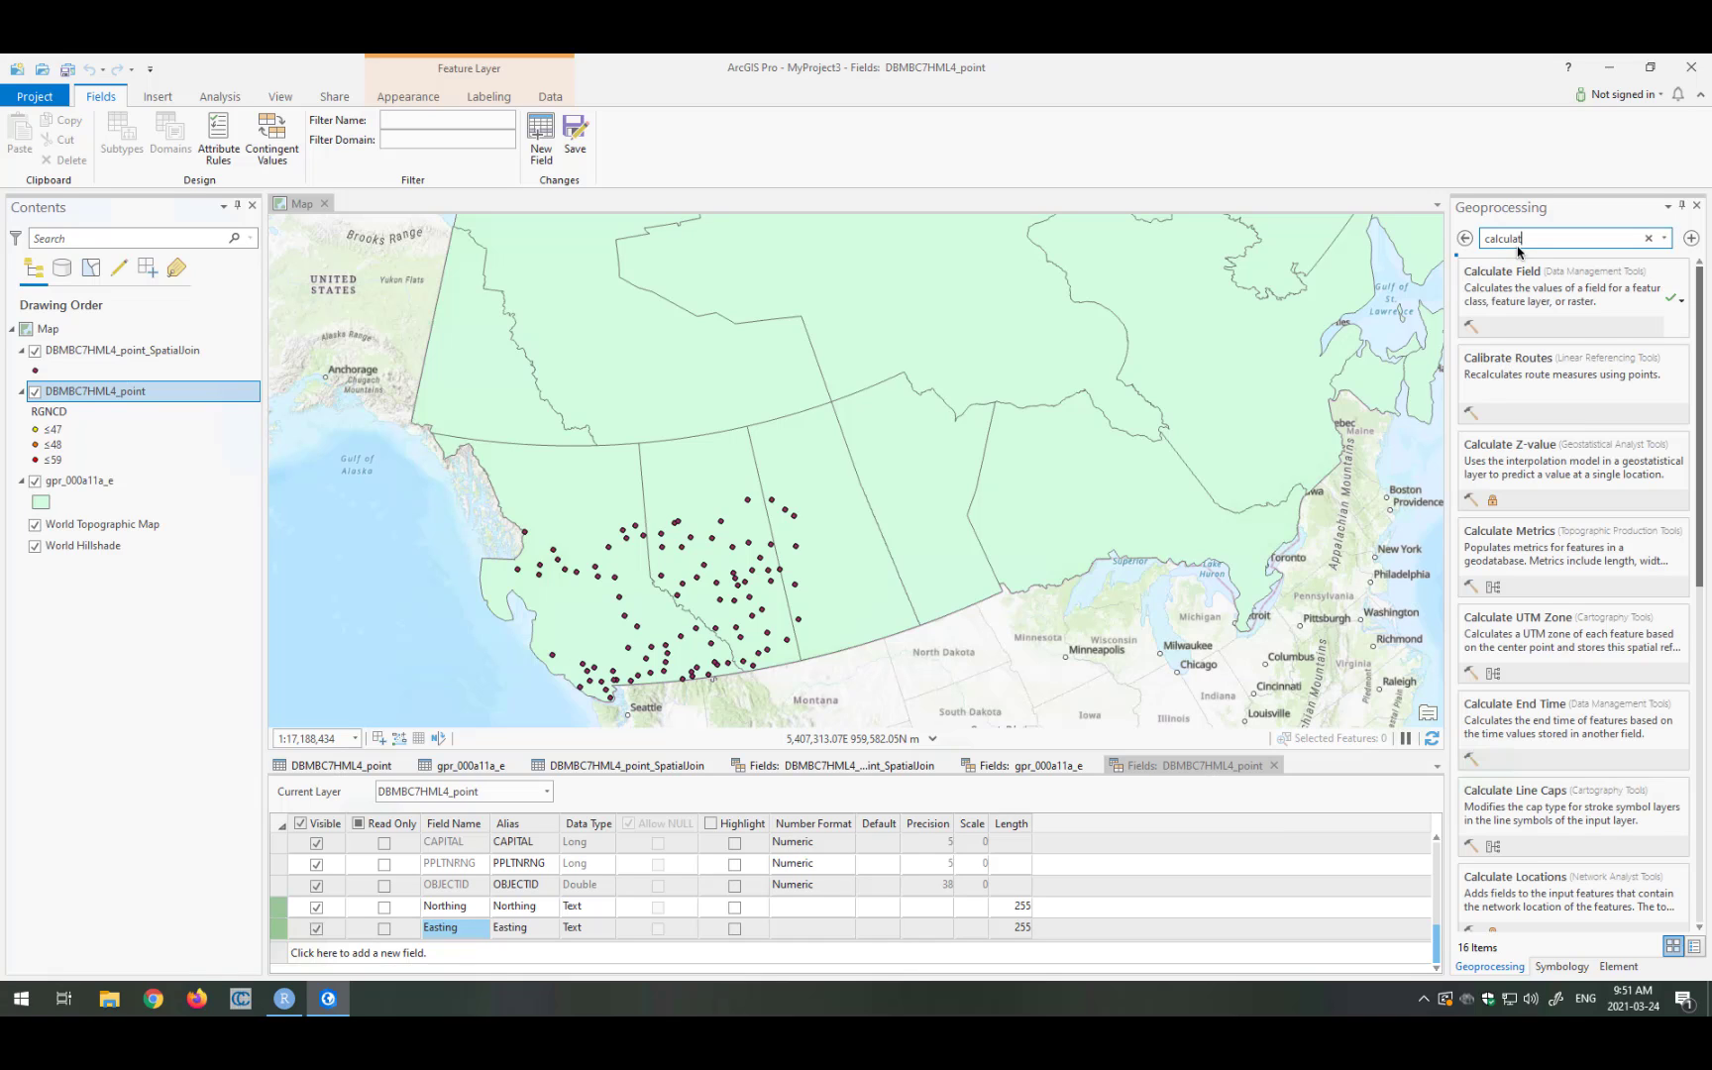
text(e geom)
click(1516, 298)
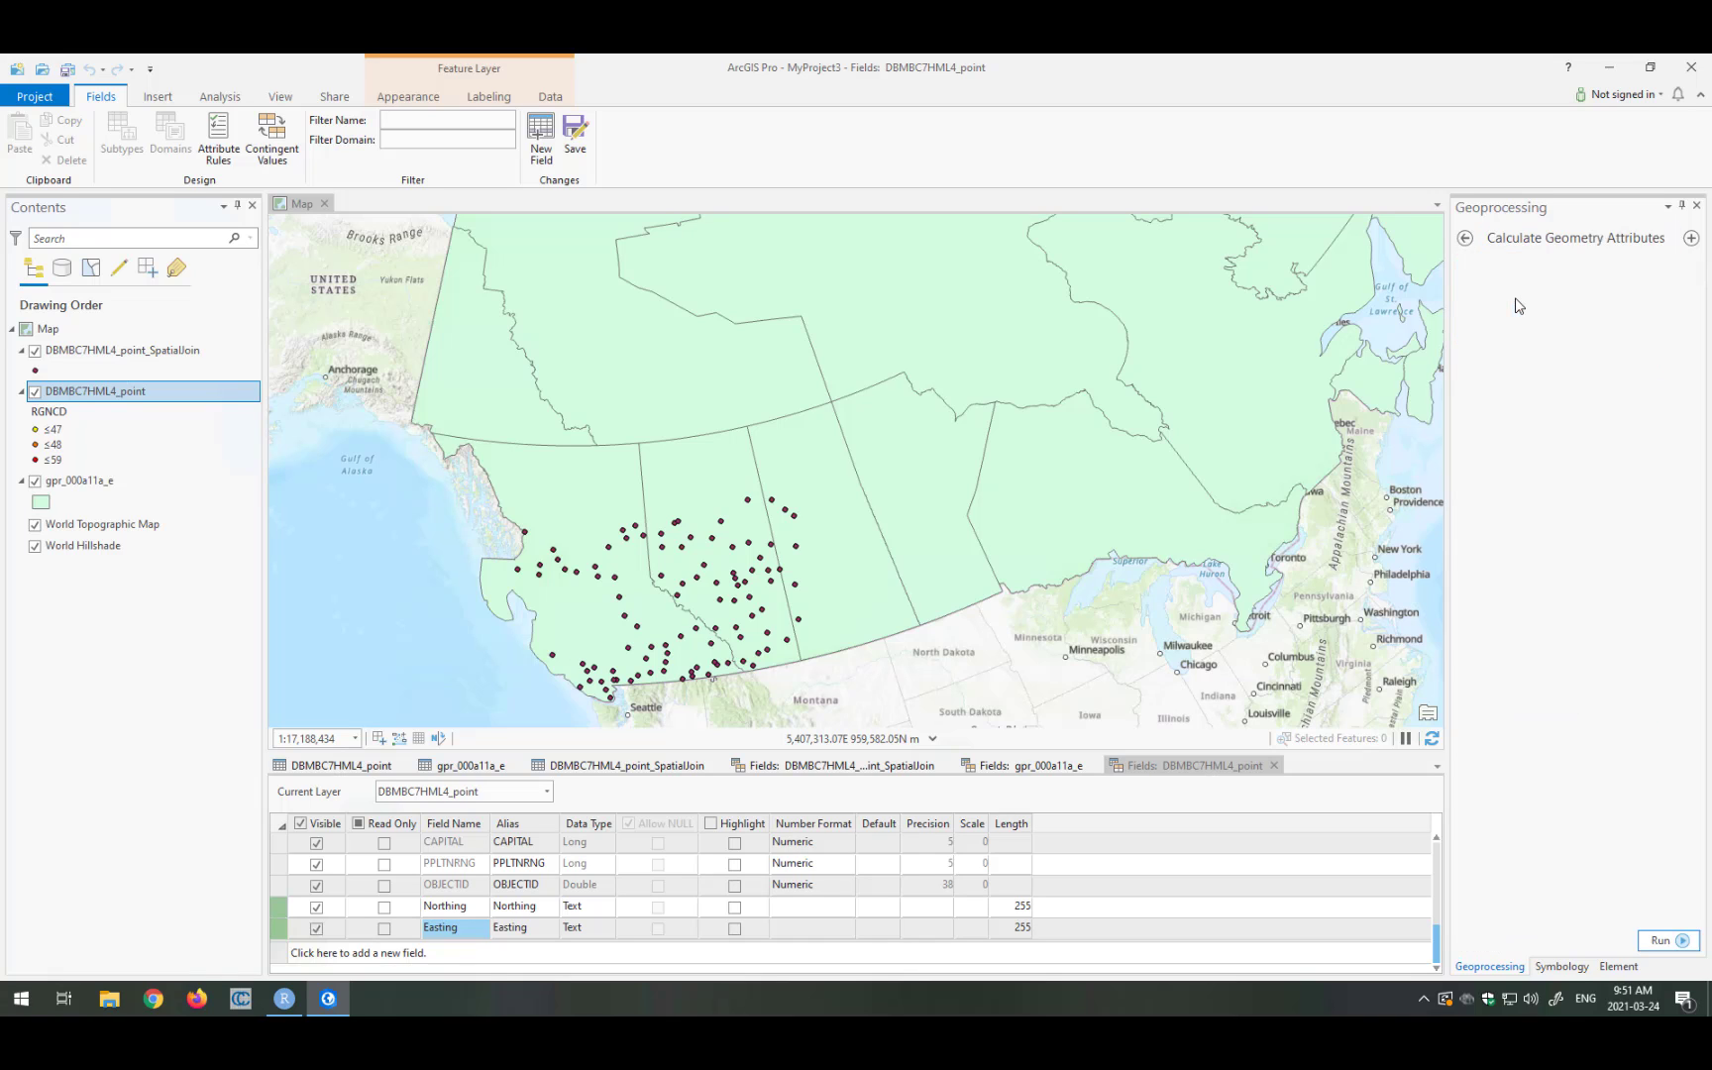
Step: Save the field changes so that Northing and Easting are added to the layer
click(1669, 316)
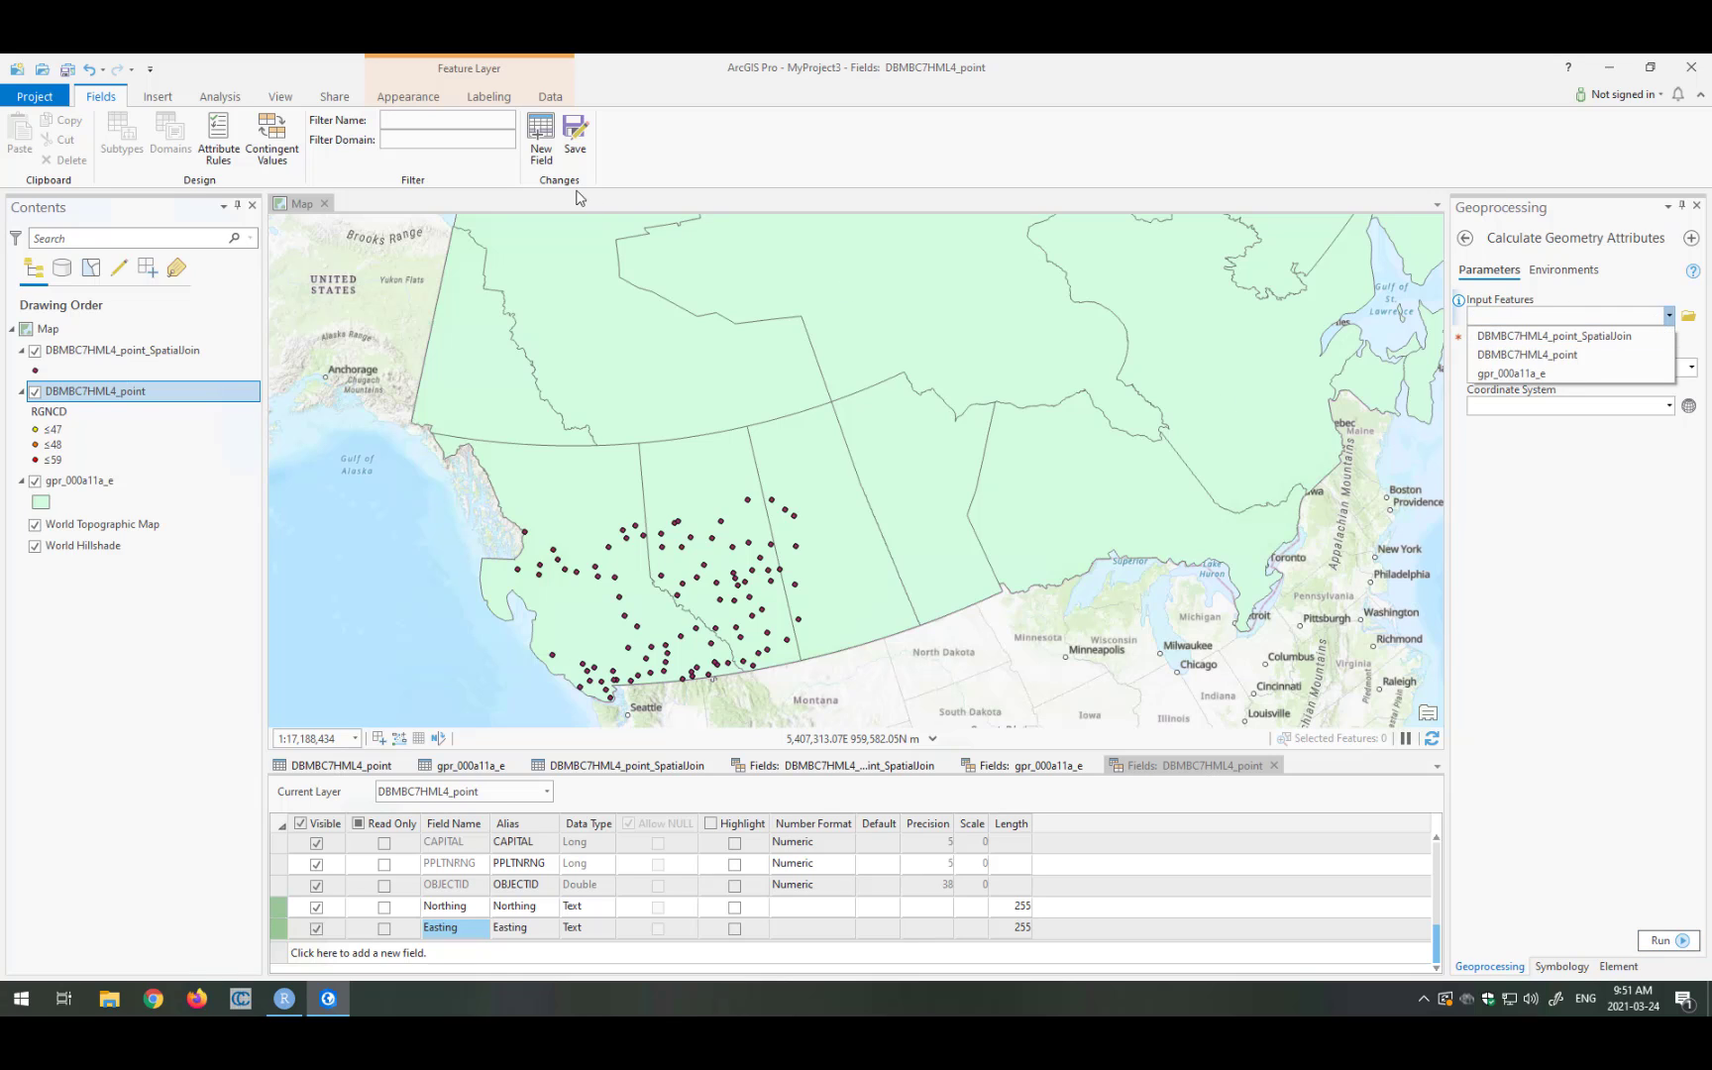
click(566, 132)
click(568, 136)
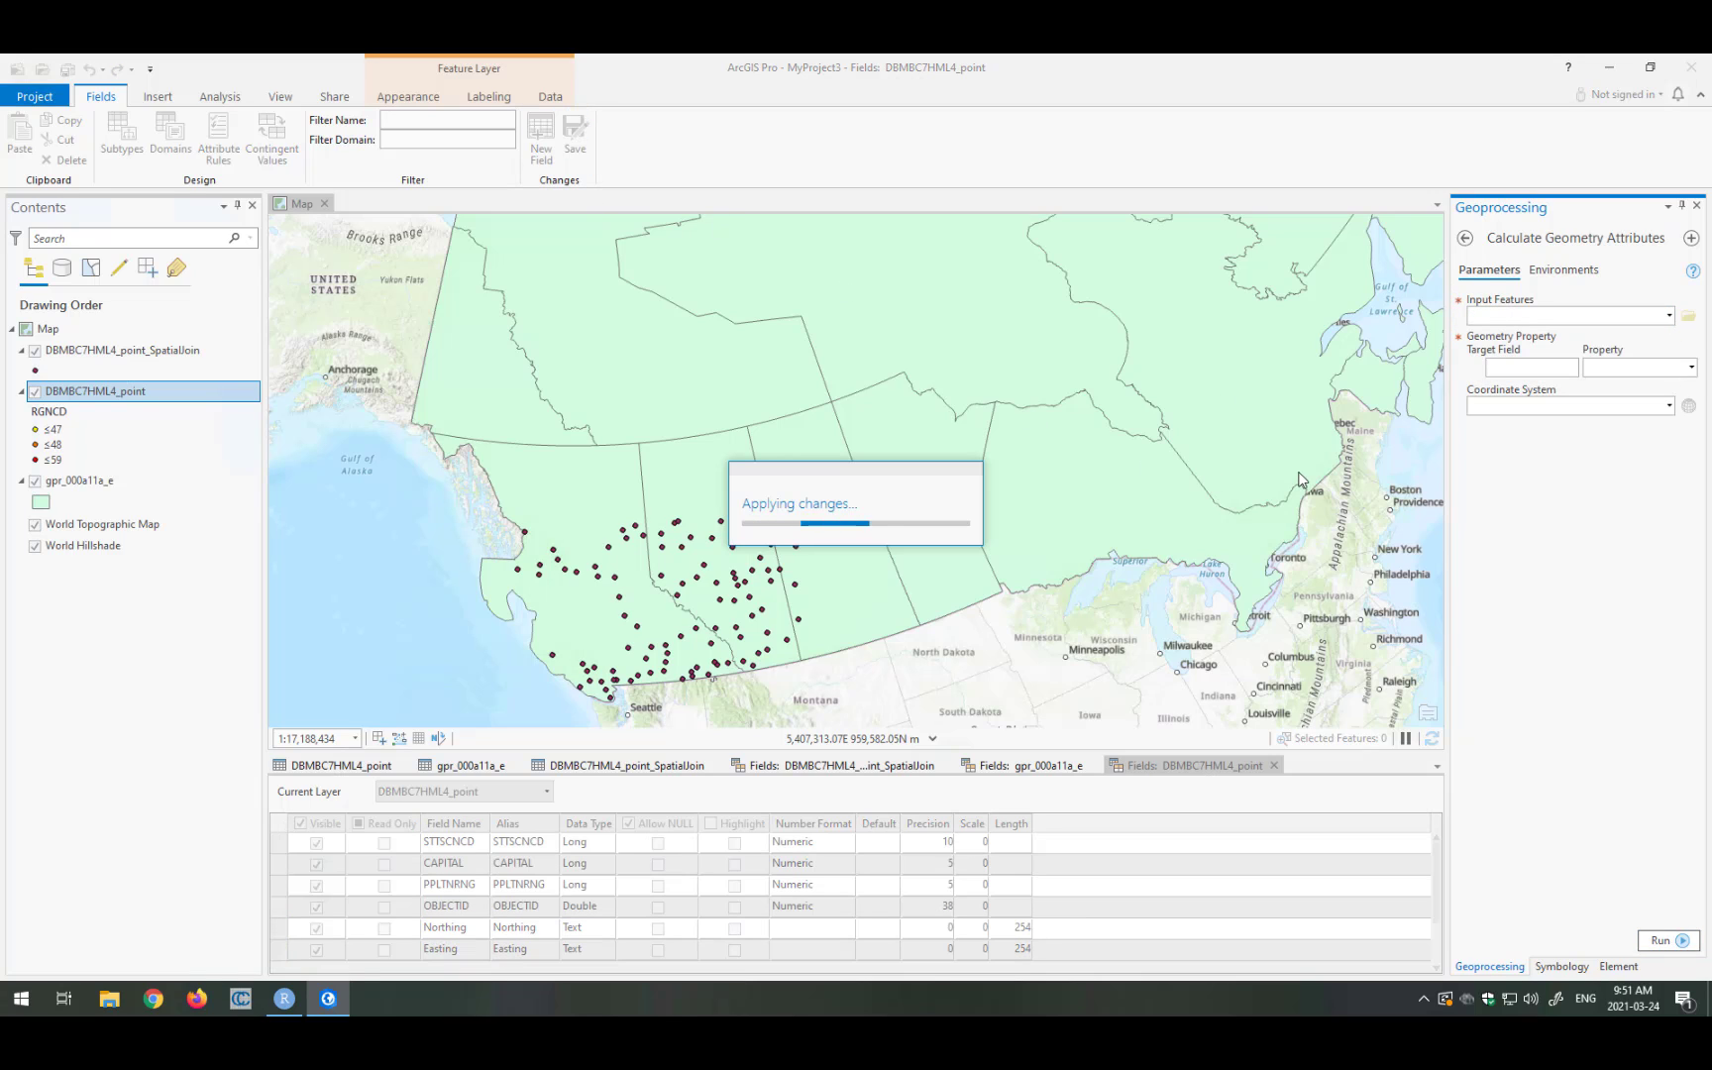
Step: Set the input features to DBMBC7HML4_point and assign Point y-coordinate to the Northing target field
click(1670, 317)
click(1615, 363)
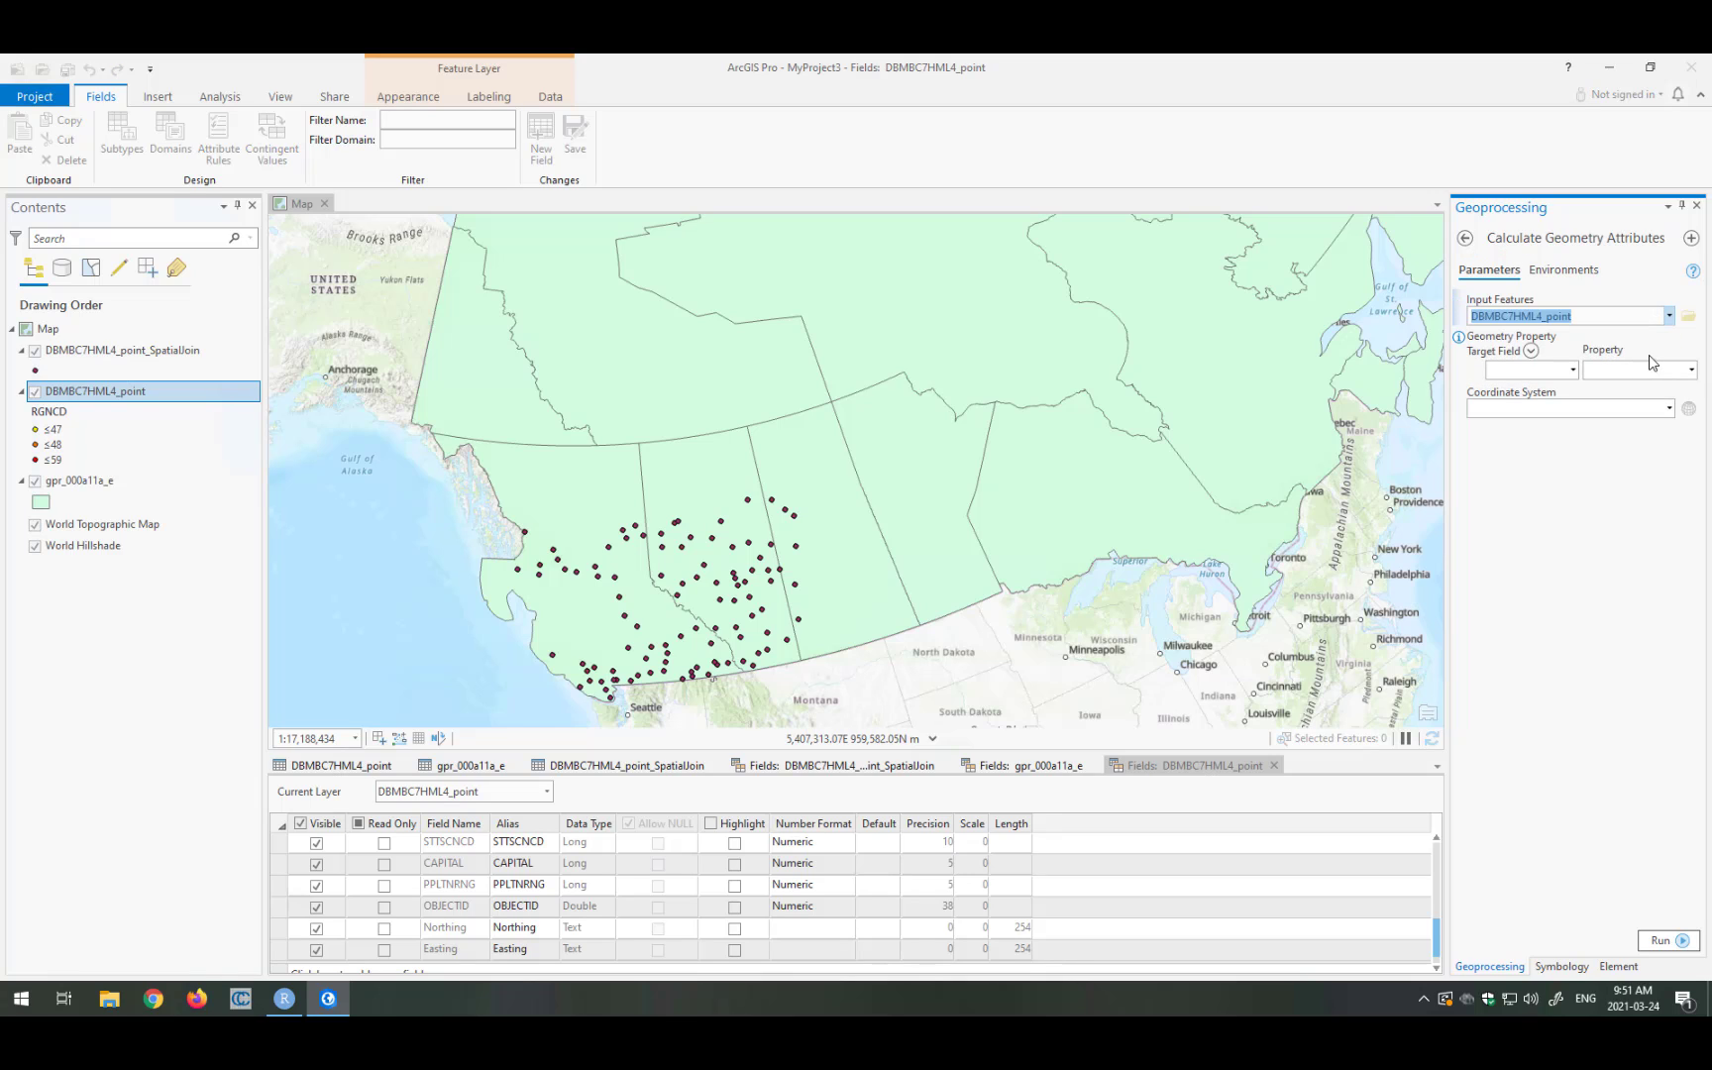
click(1572, 370)
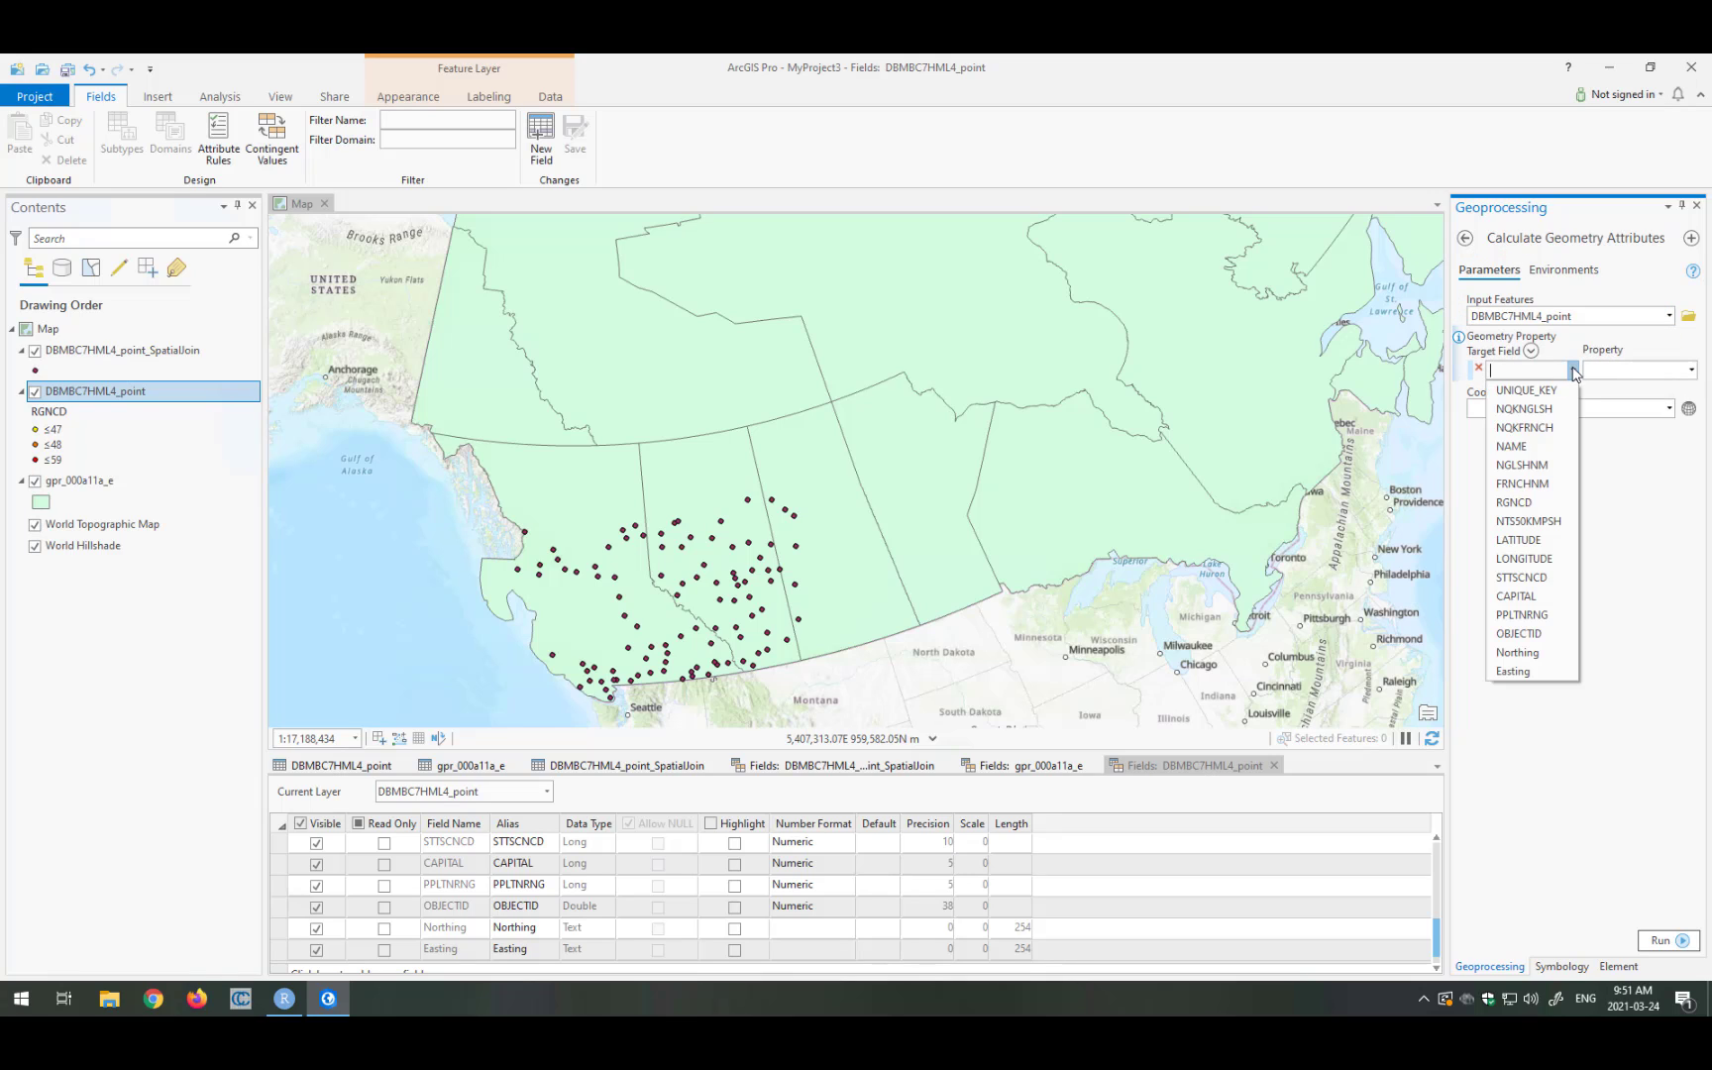
click(1521, 652)
click(1690, 370)
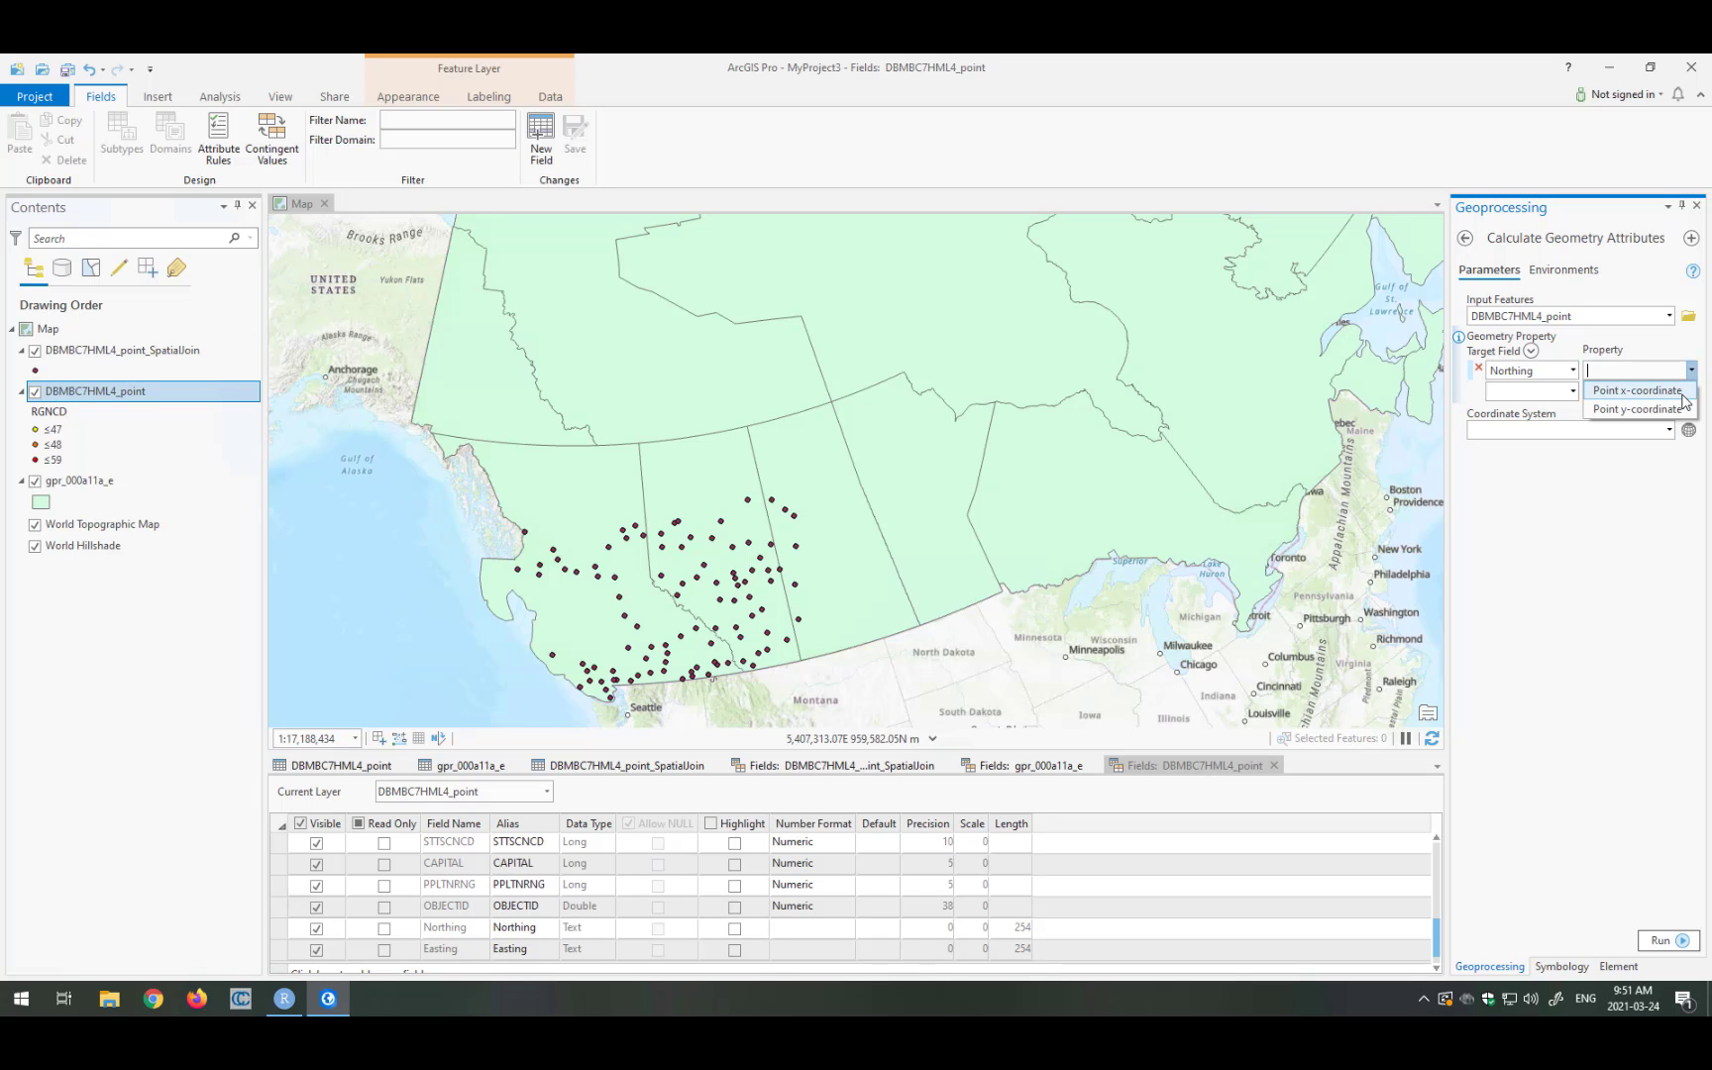
click(1675, 409)
Step: Add Easting as a second target field with the property Point x-coordinate
click(1572, 390)
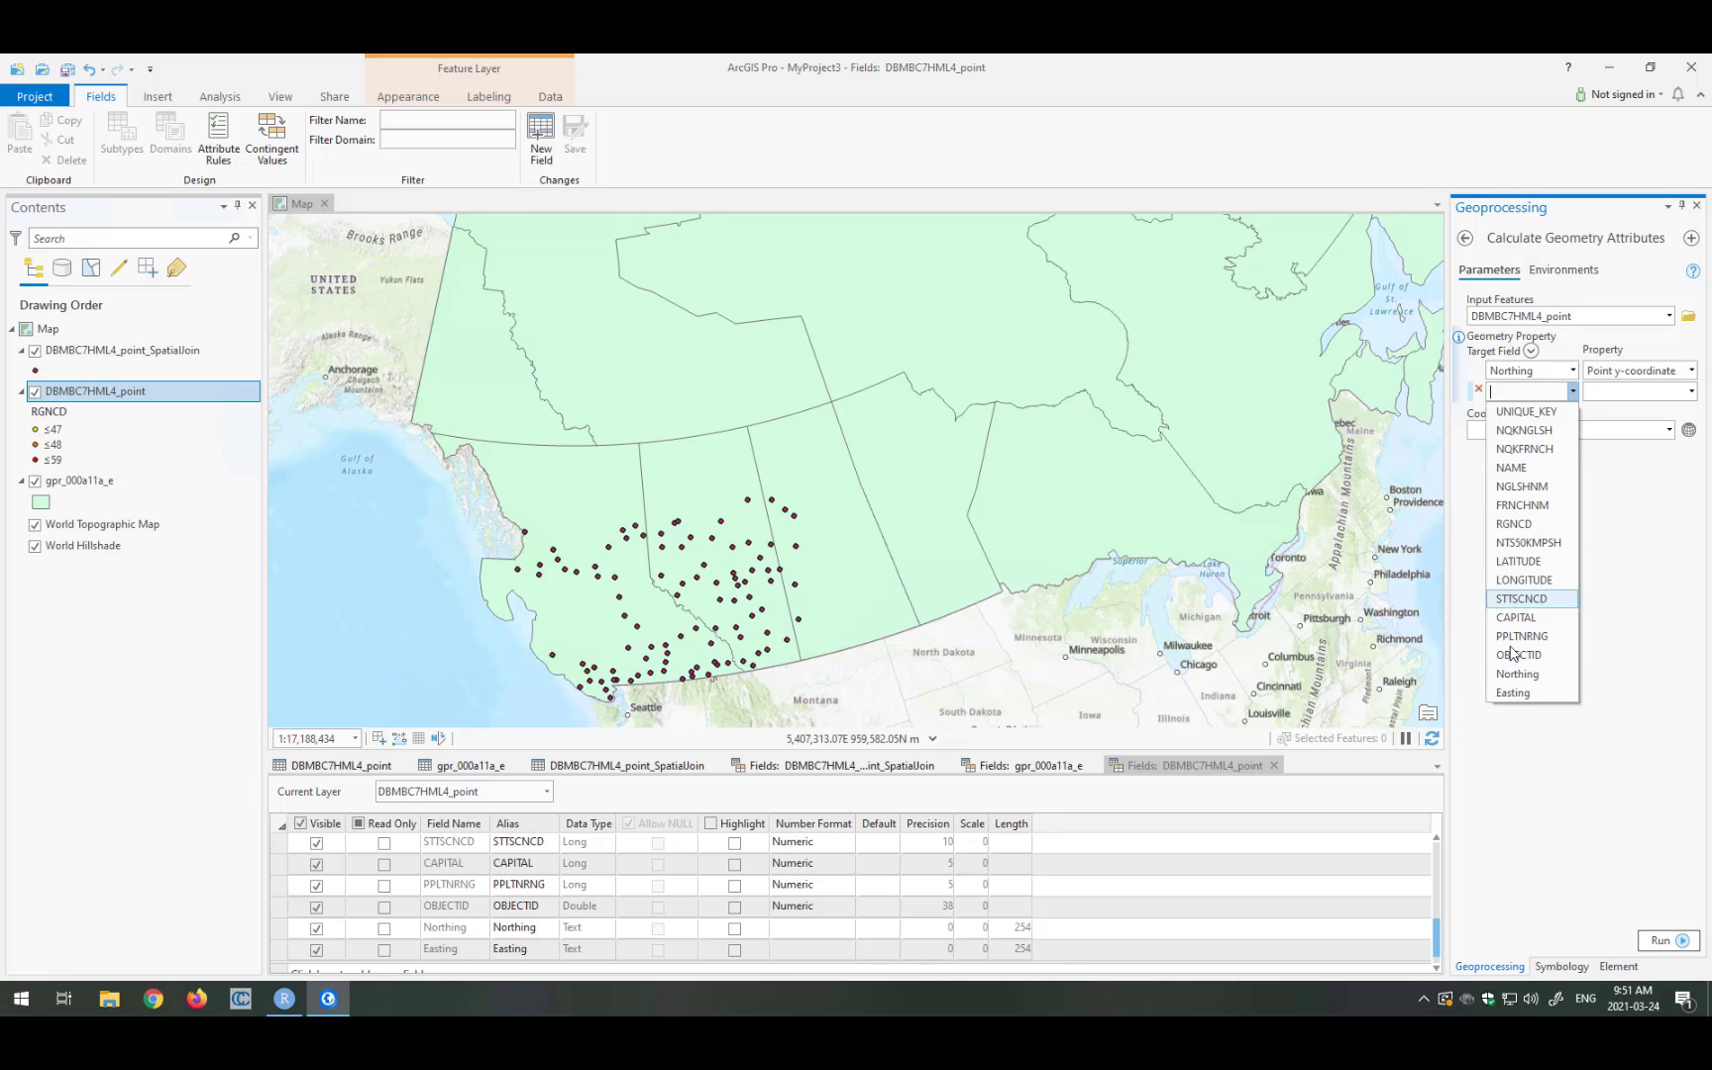
click(1513, 693)
click(1692, 392)
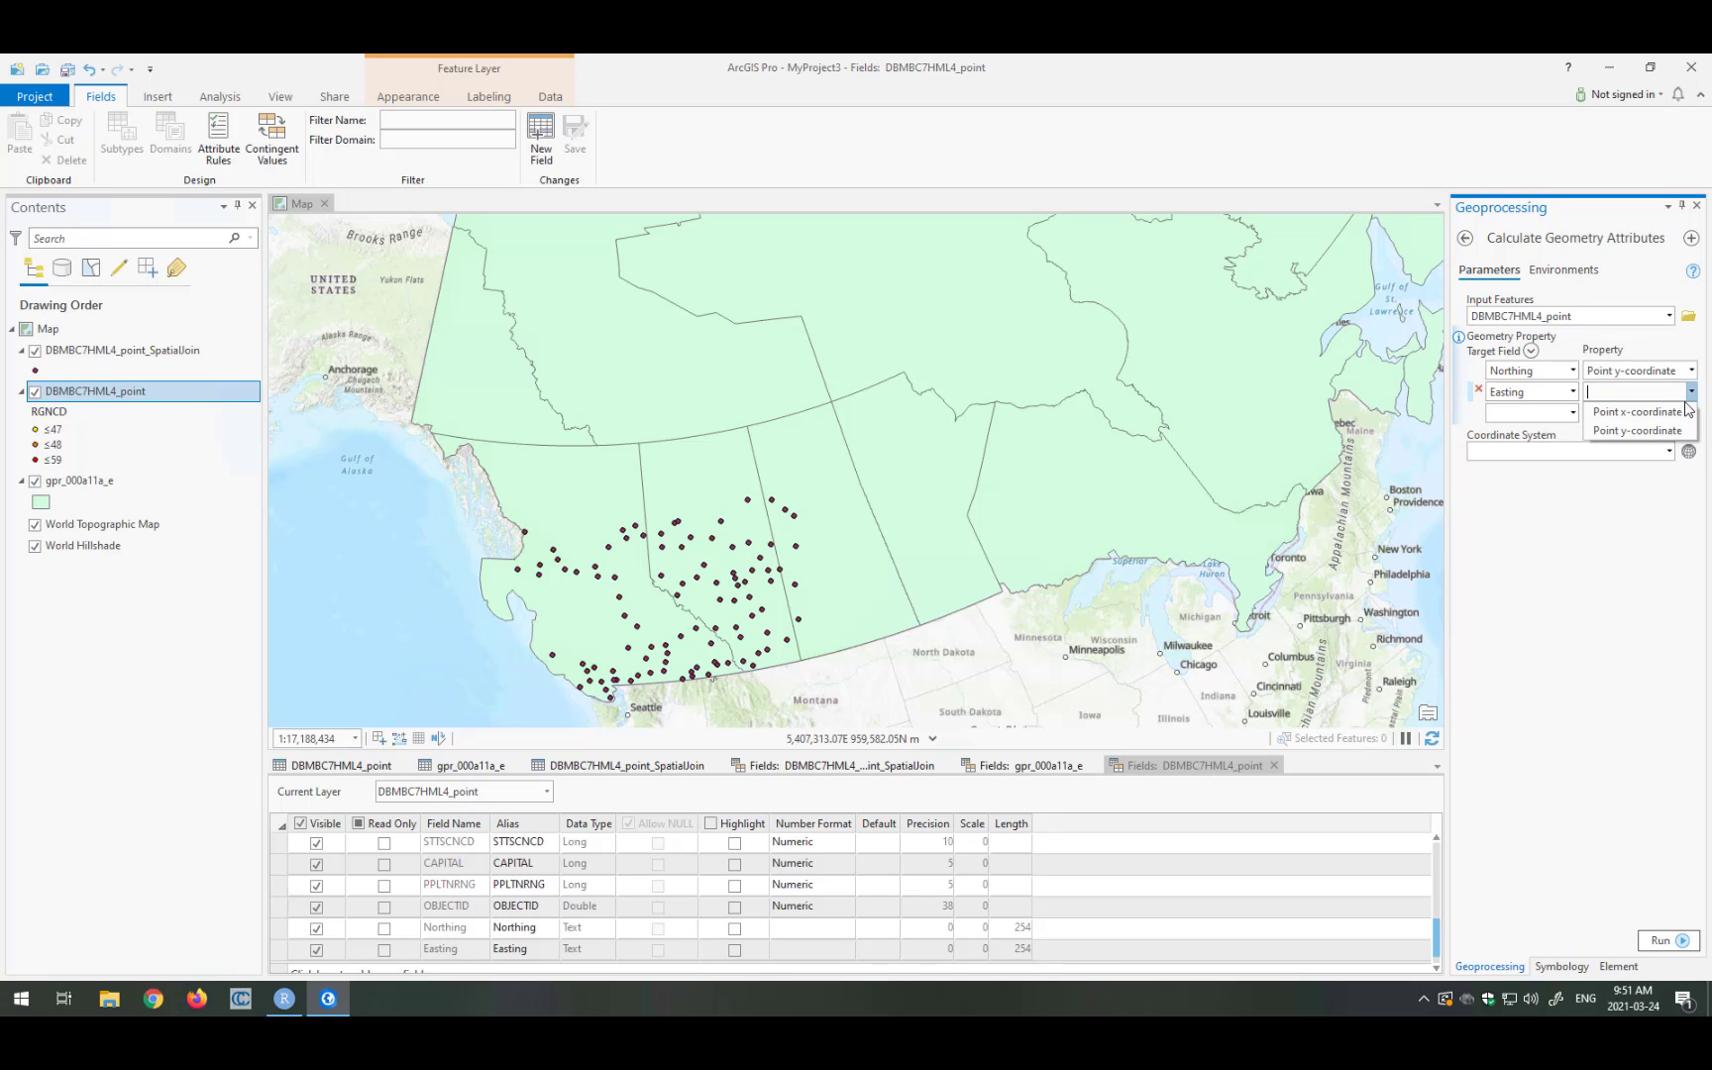
click(1682, 411)
Step: Run the calculation with the DBMBC7HML4_point layer's coordinate system, NAD_1983_BC_Environment_Albers, and show the Northing and Easting columns in the attribute table
click(1669, 451)
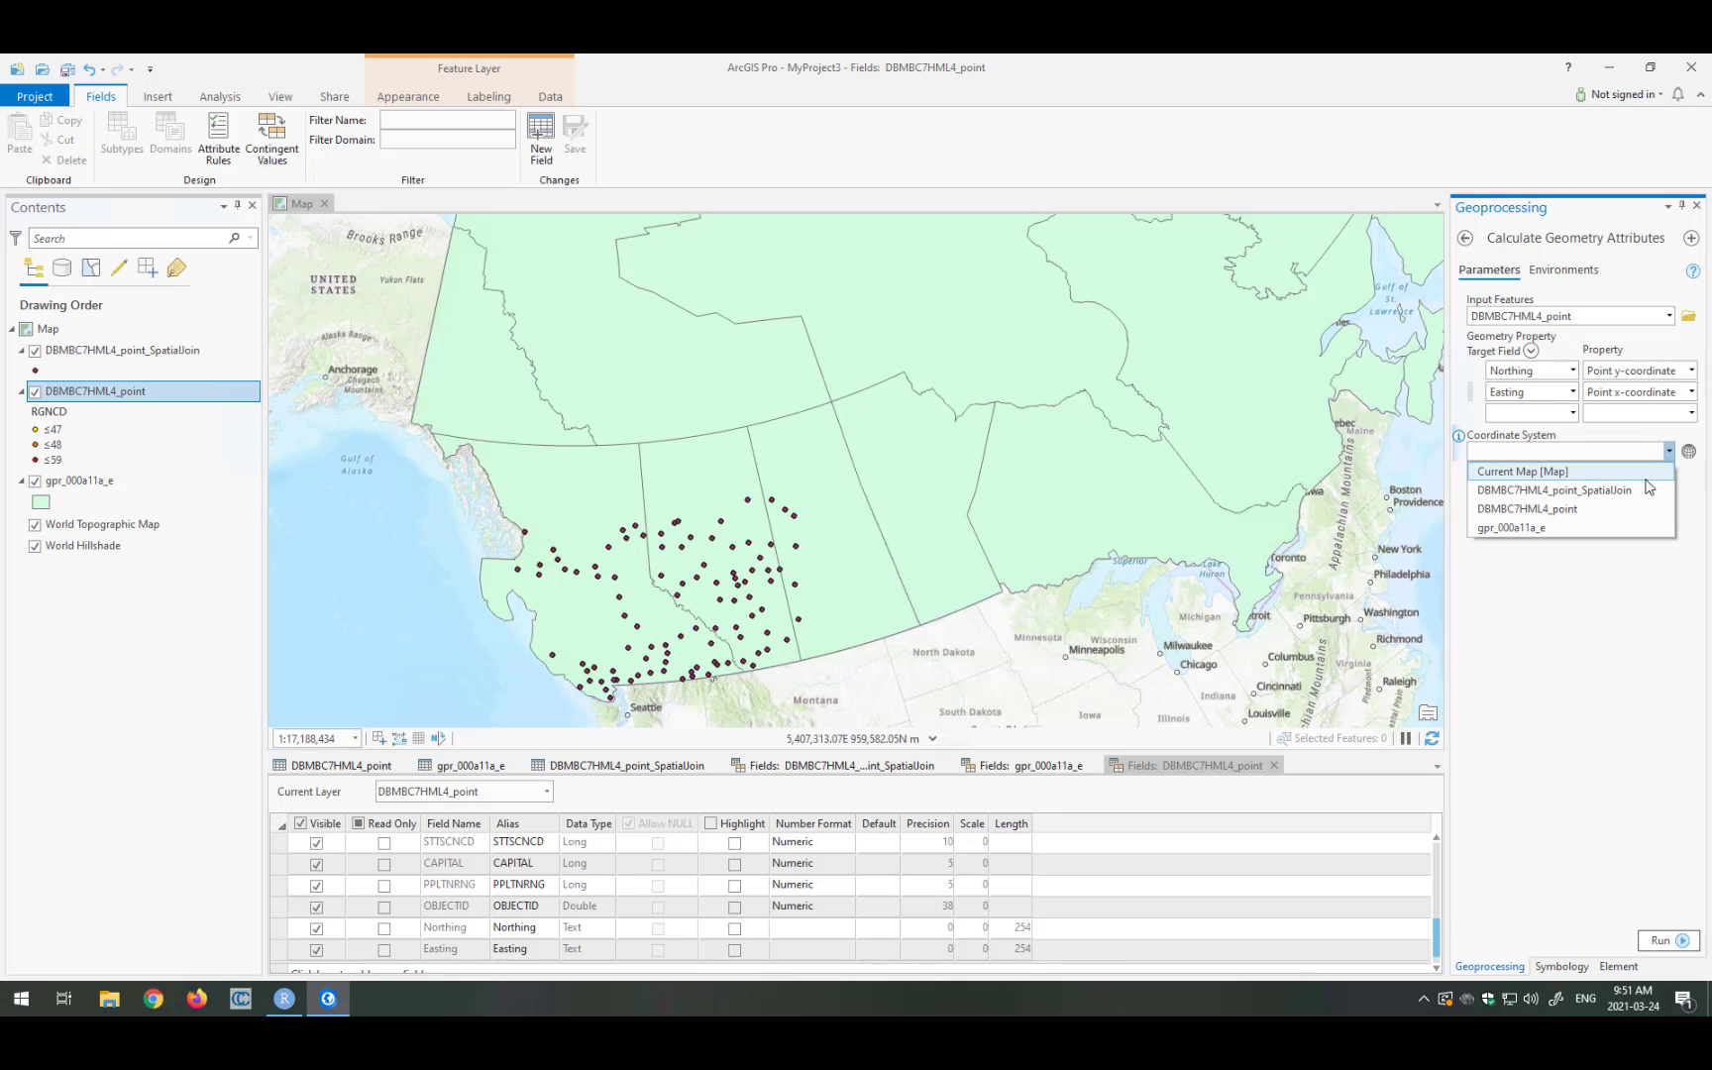
click(1628, 508)
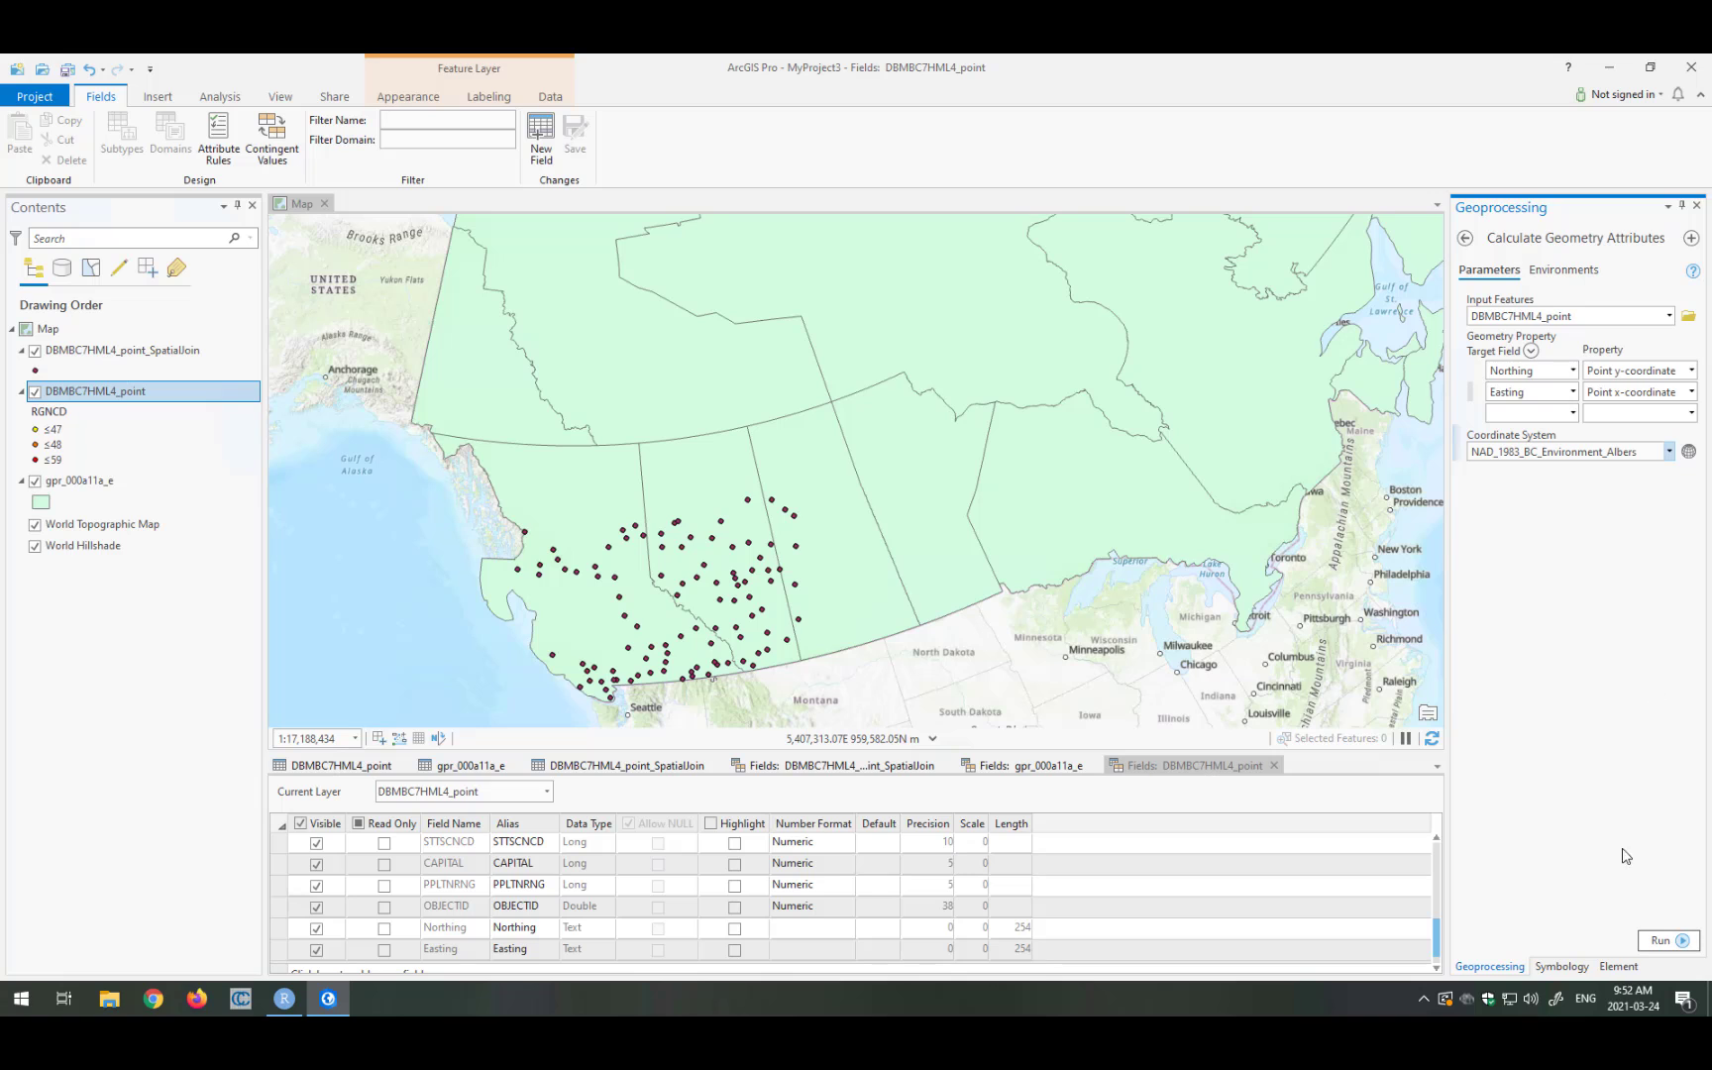
click(1665, 939)
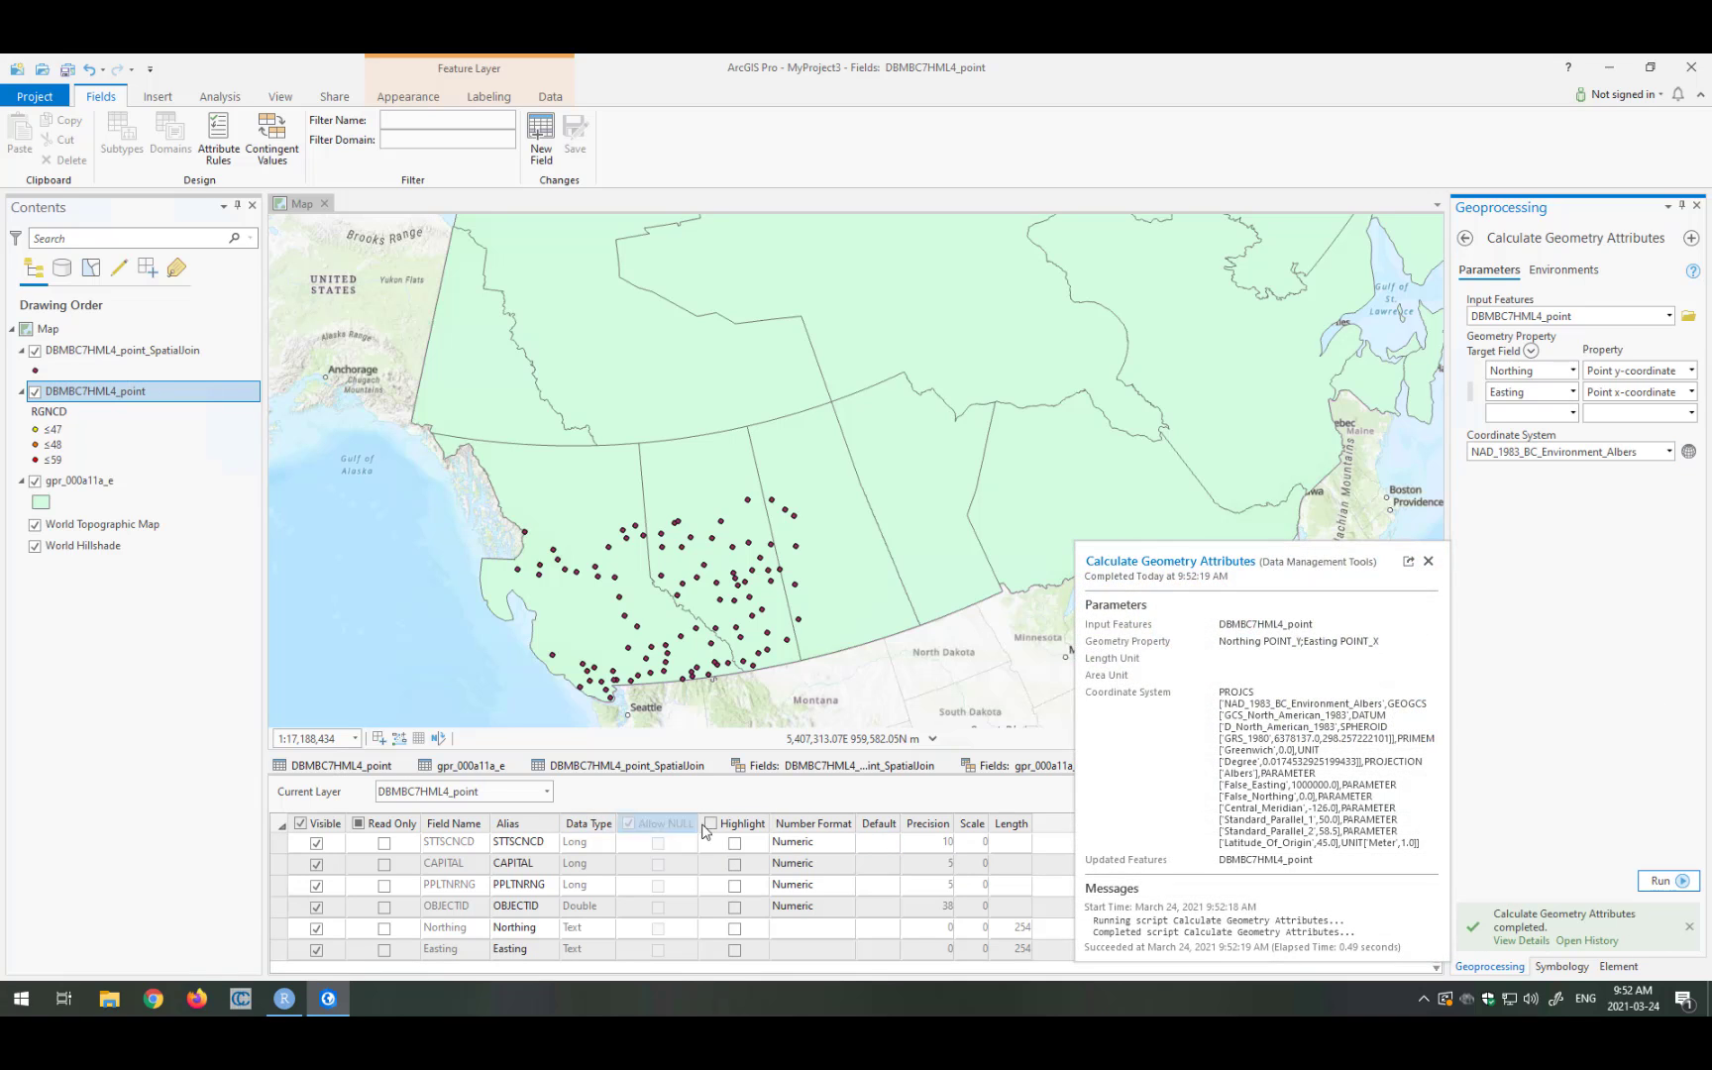
click(356, 765)
drag(650, 957, 787, 958)
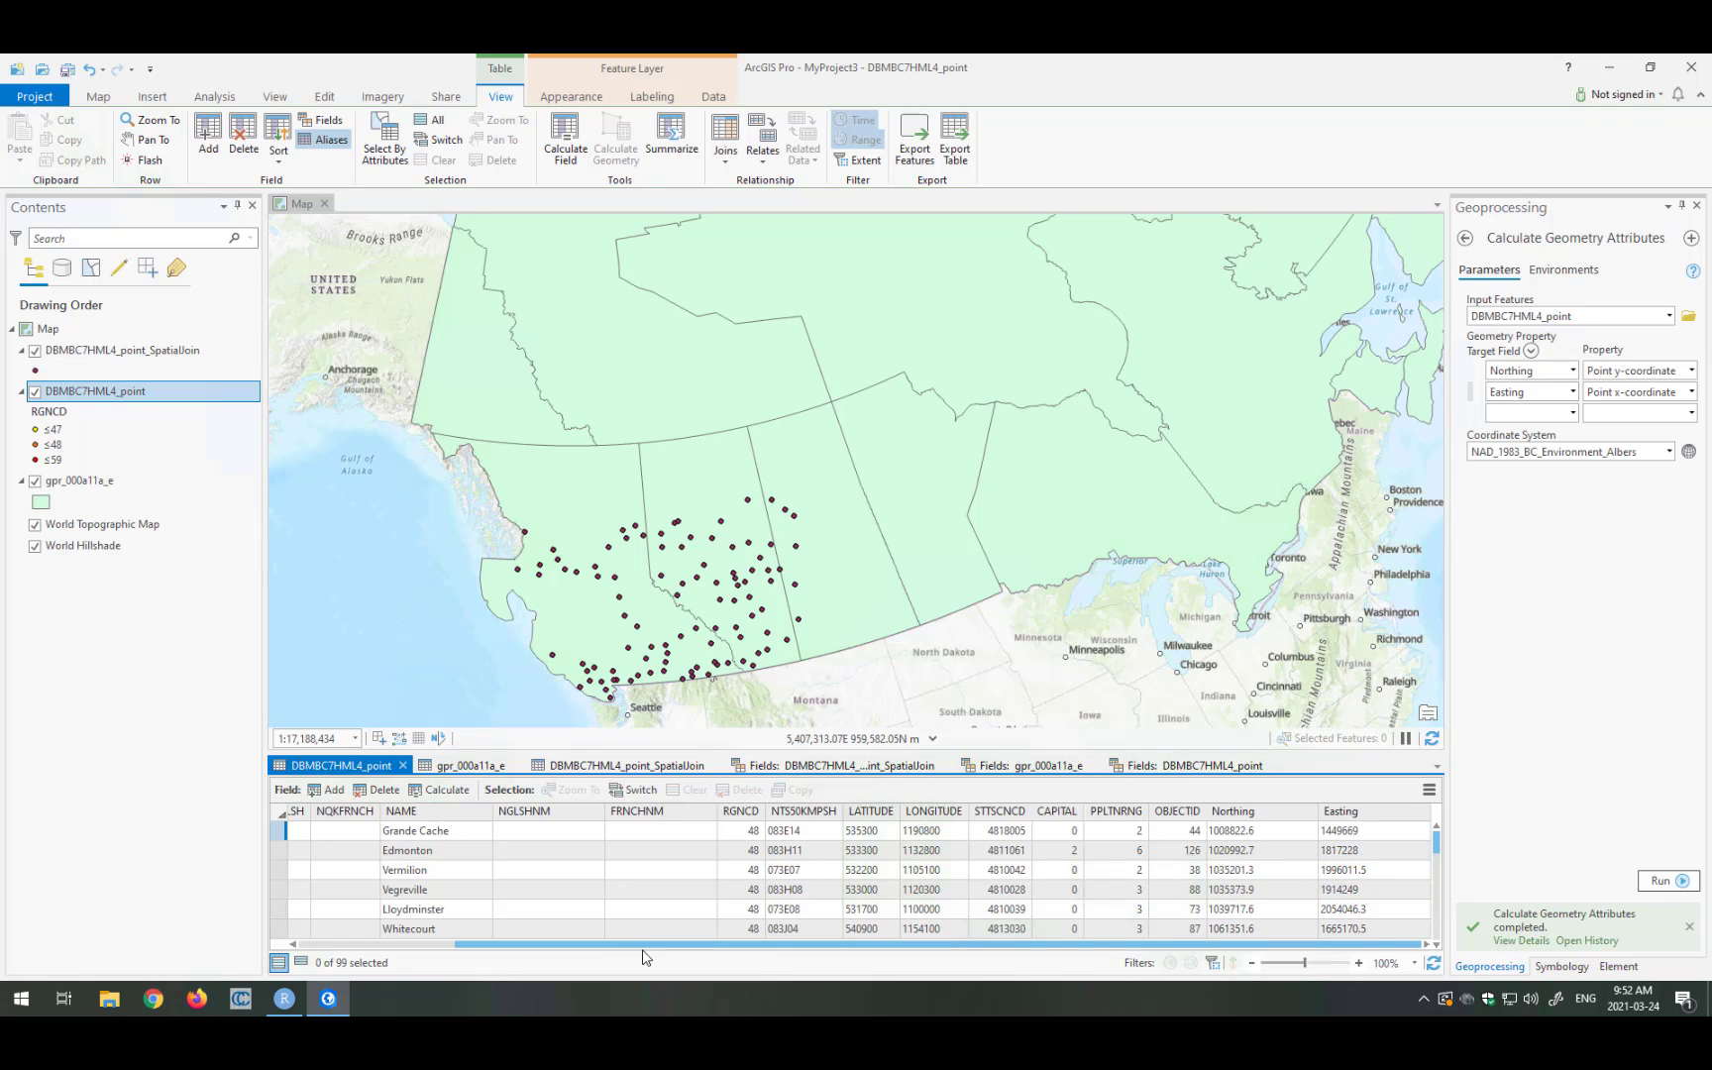
Step: Open the attribute table of the gpr_000a11a_e layer and show its last rows
drag(560, 951, 411, 951)
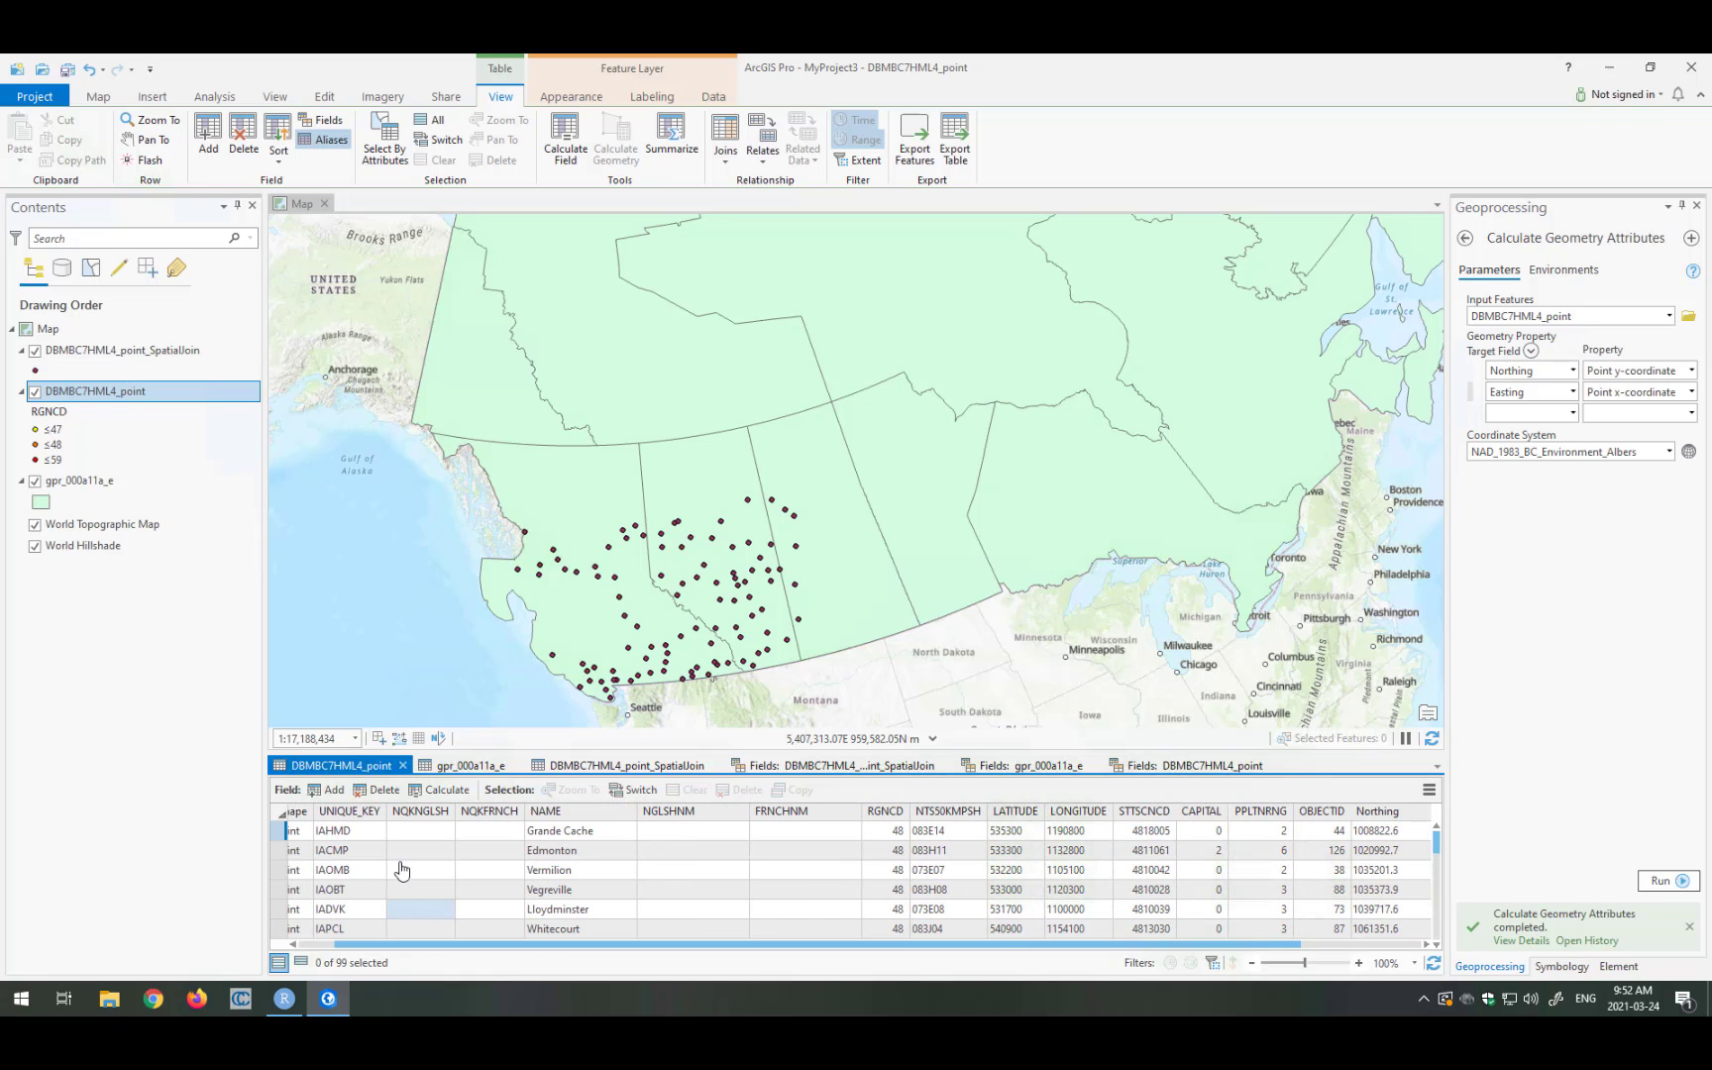
click(80, 482)
right_click(77, 488)
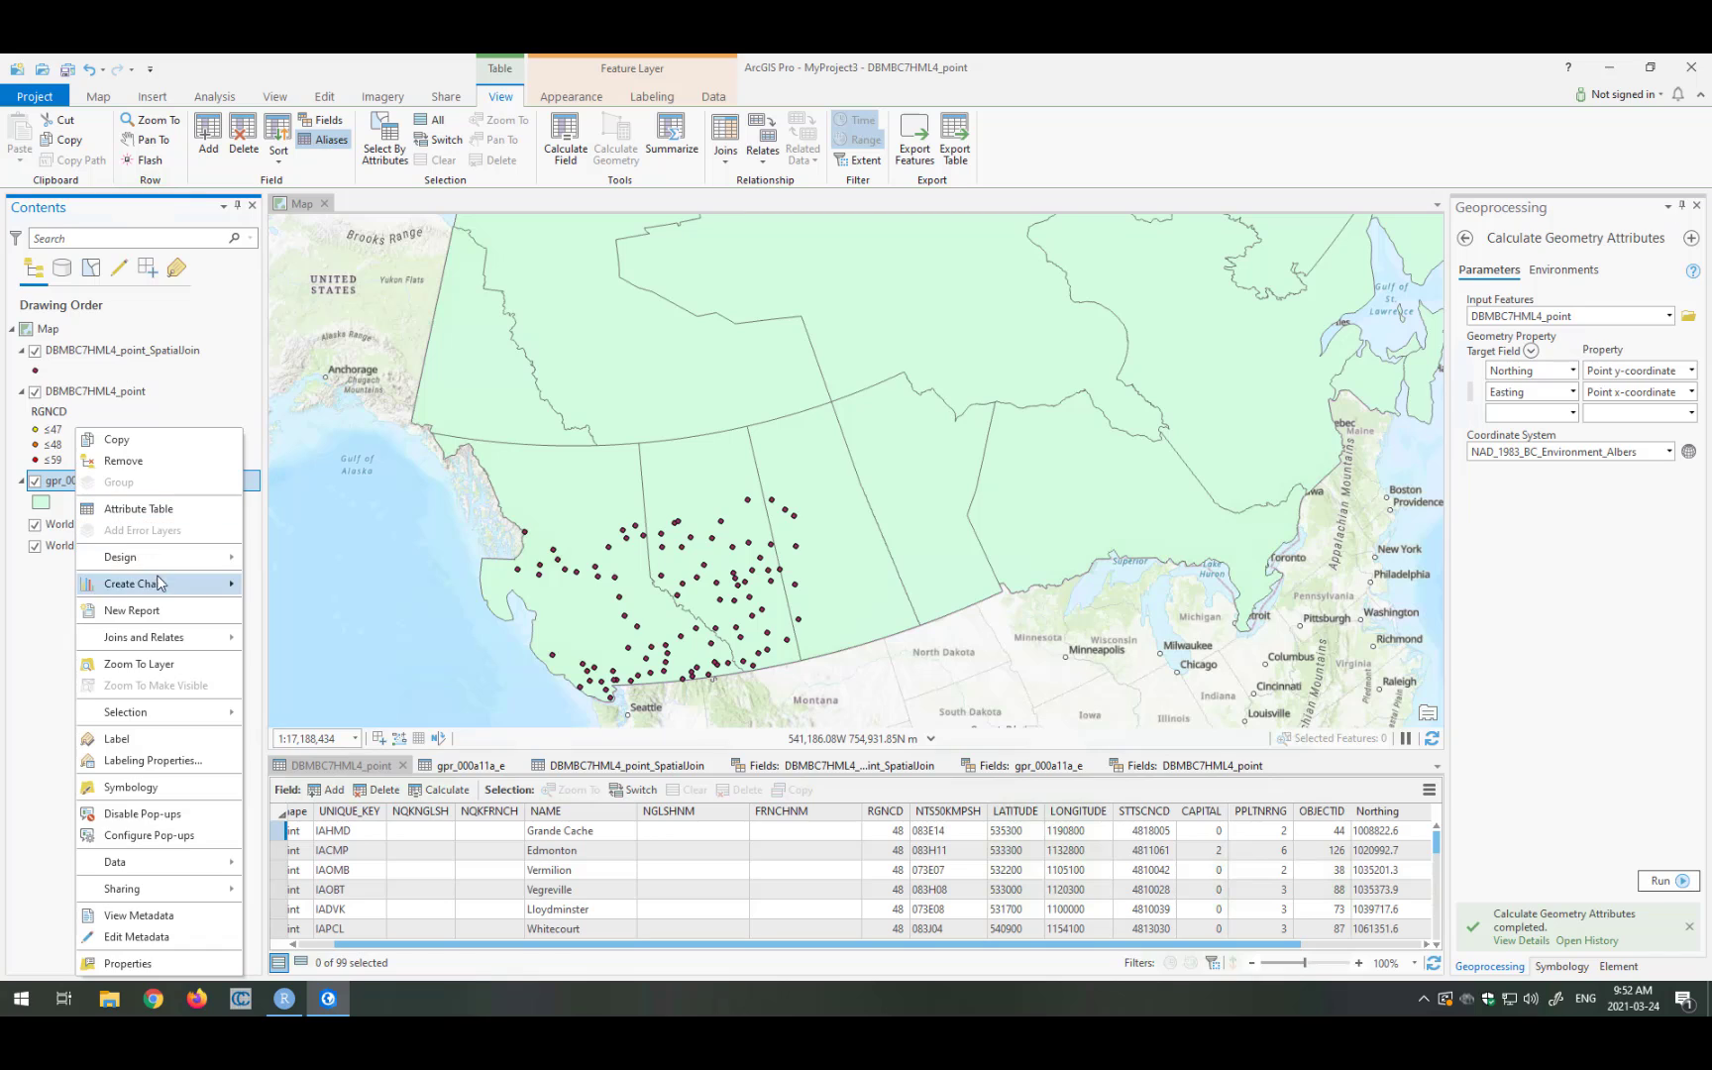
click(124, 509)
scroll(684, 870, down, 3)
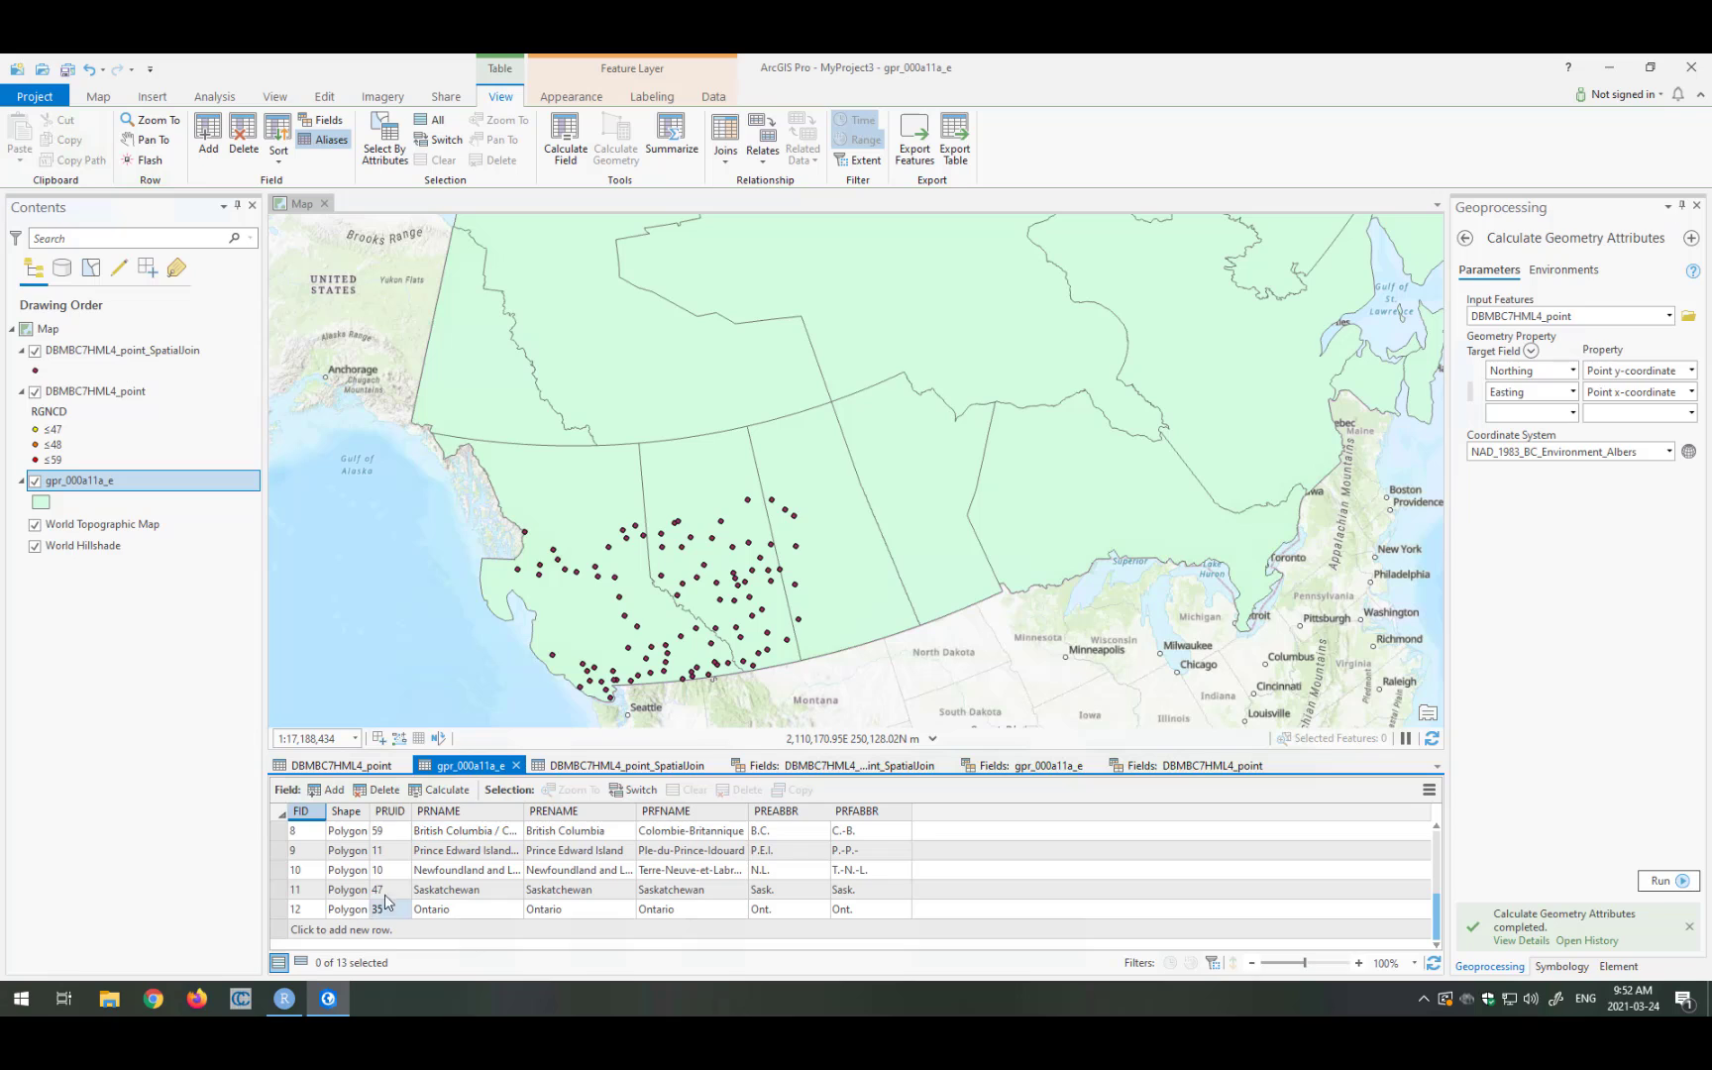
Step: Add a field named Area with the alias area_sqkm and data type Double to the gpr_000a11a_e layer
click(327, 790)
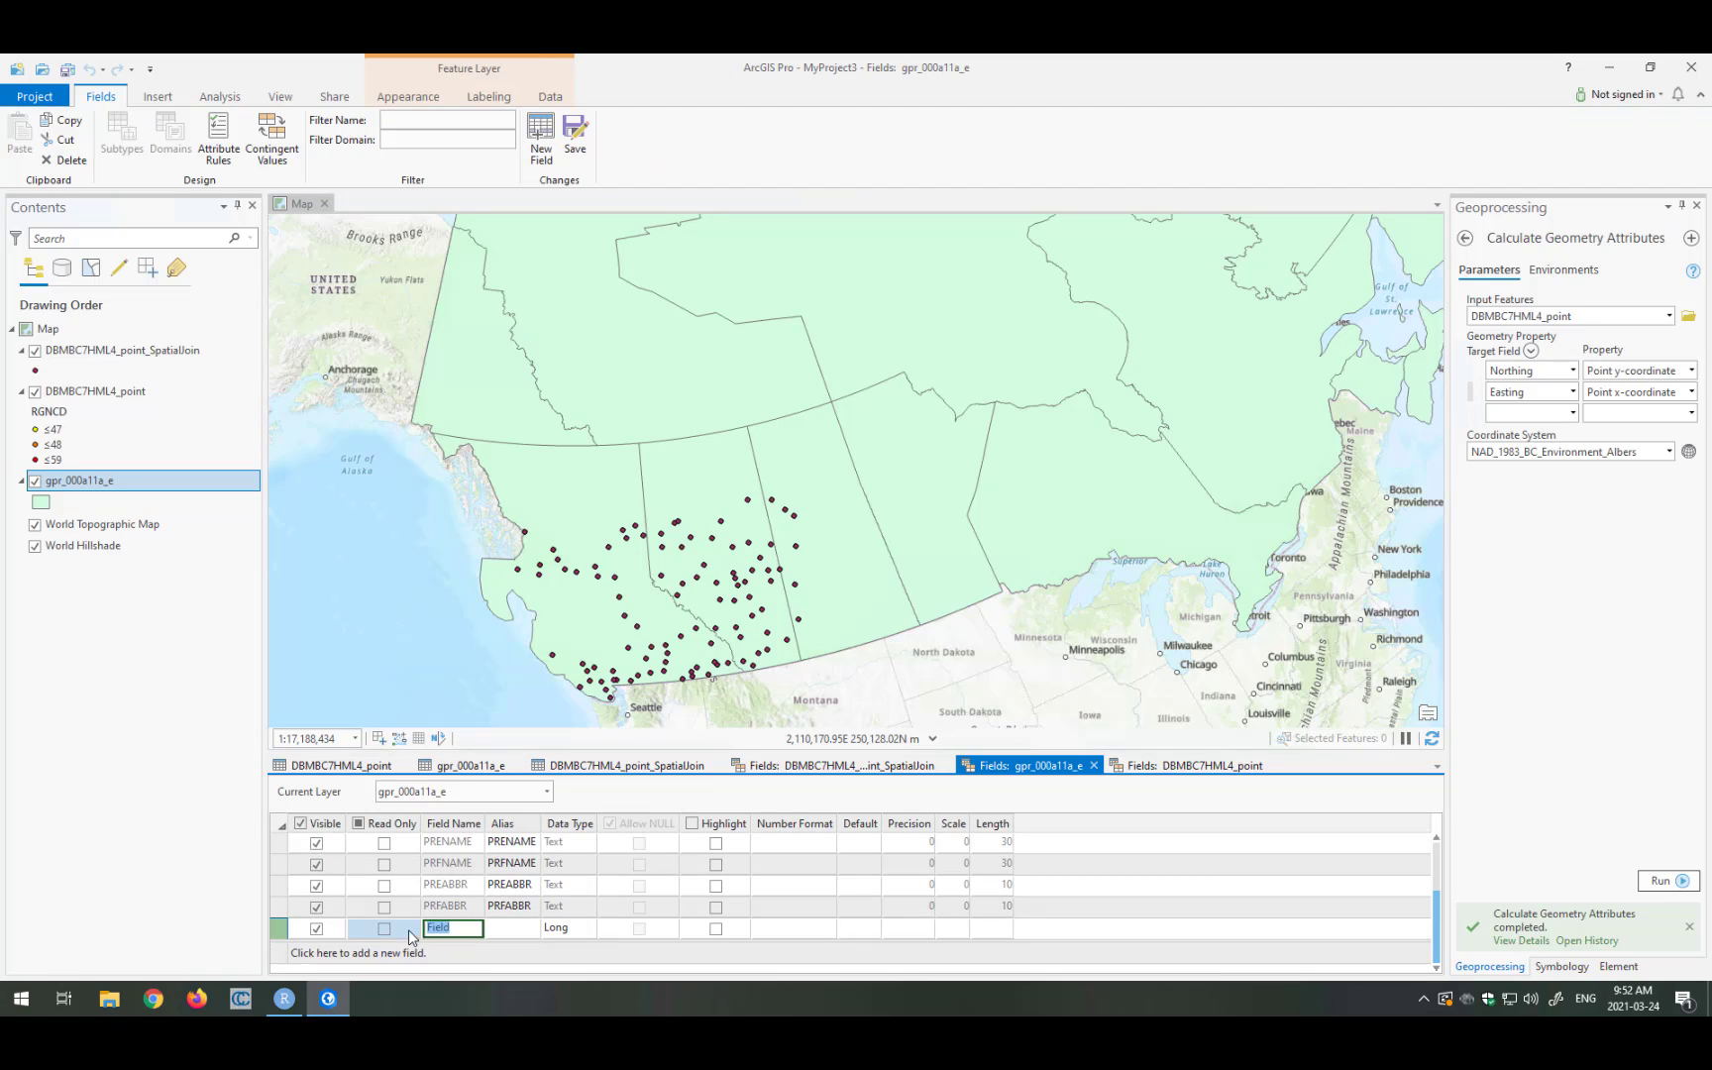
text(Ara)
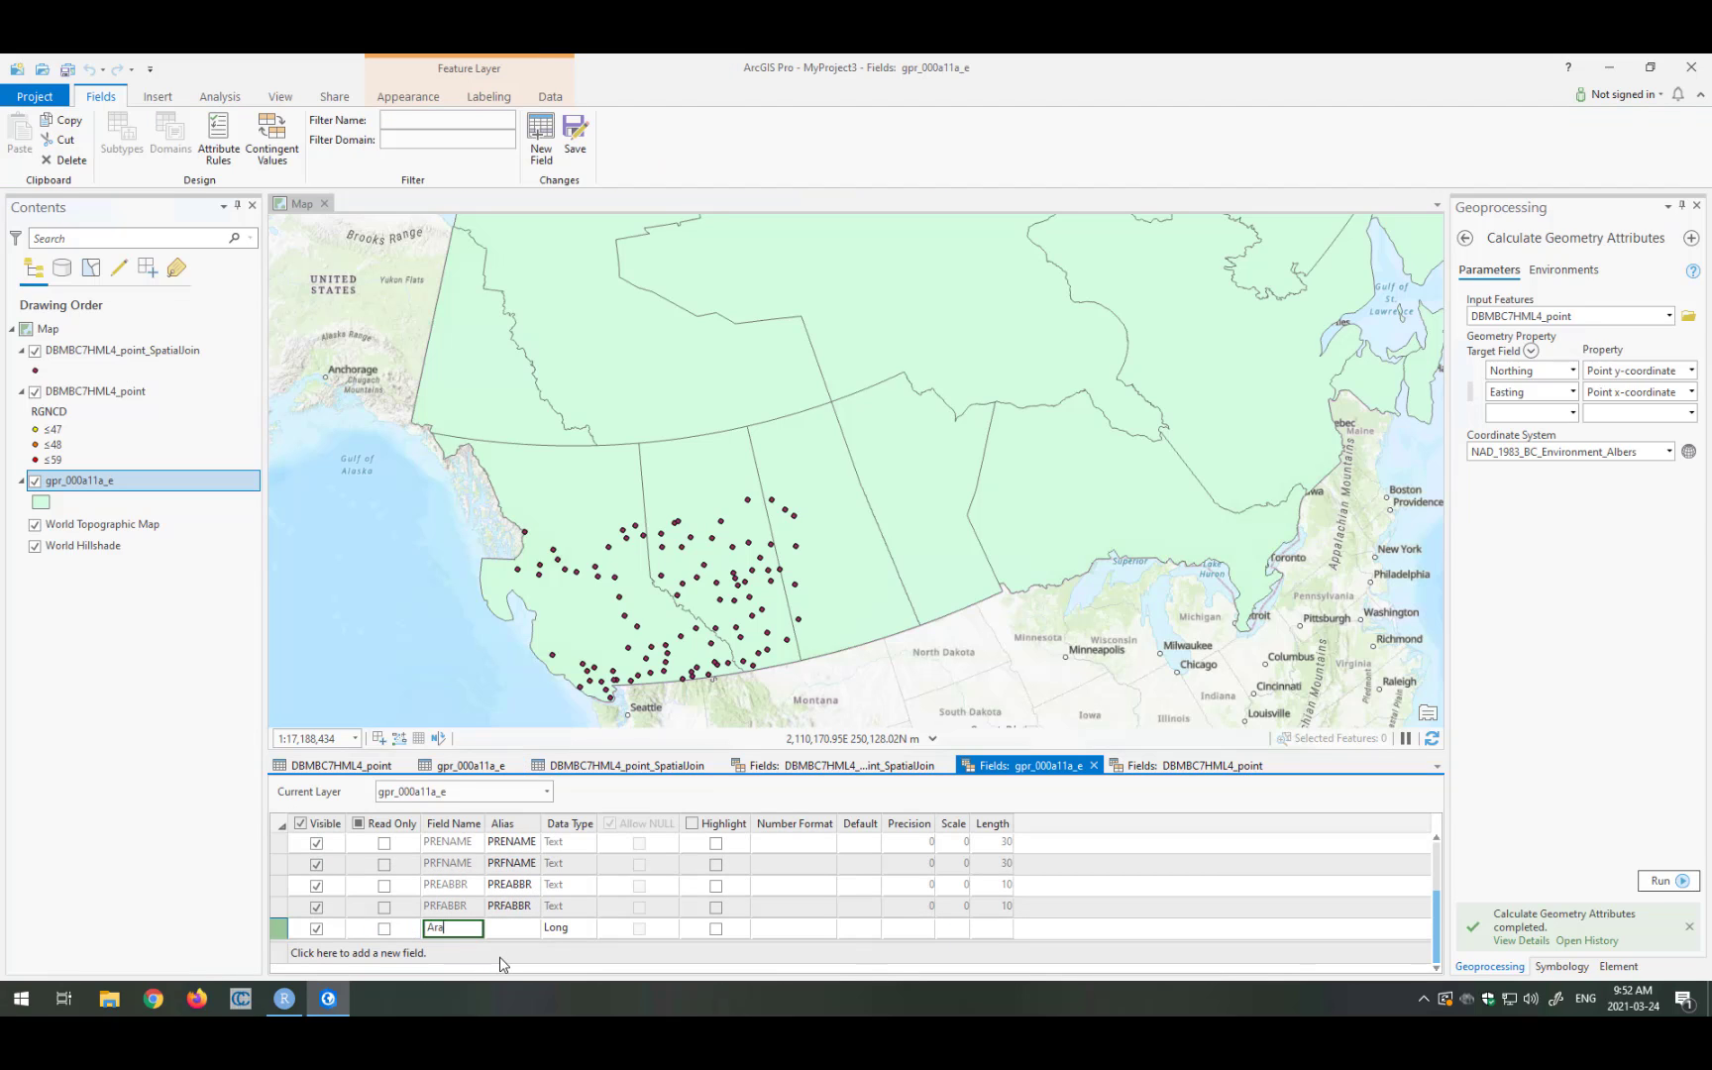
key(Tab)
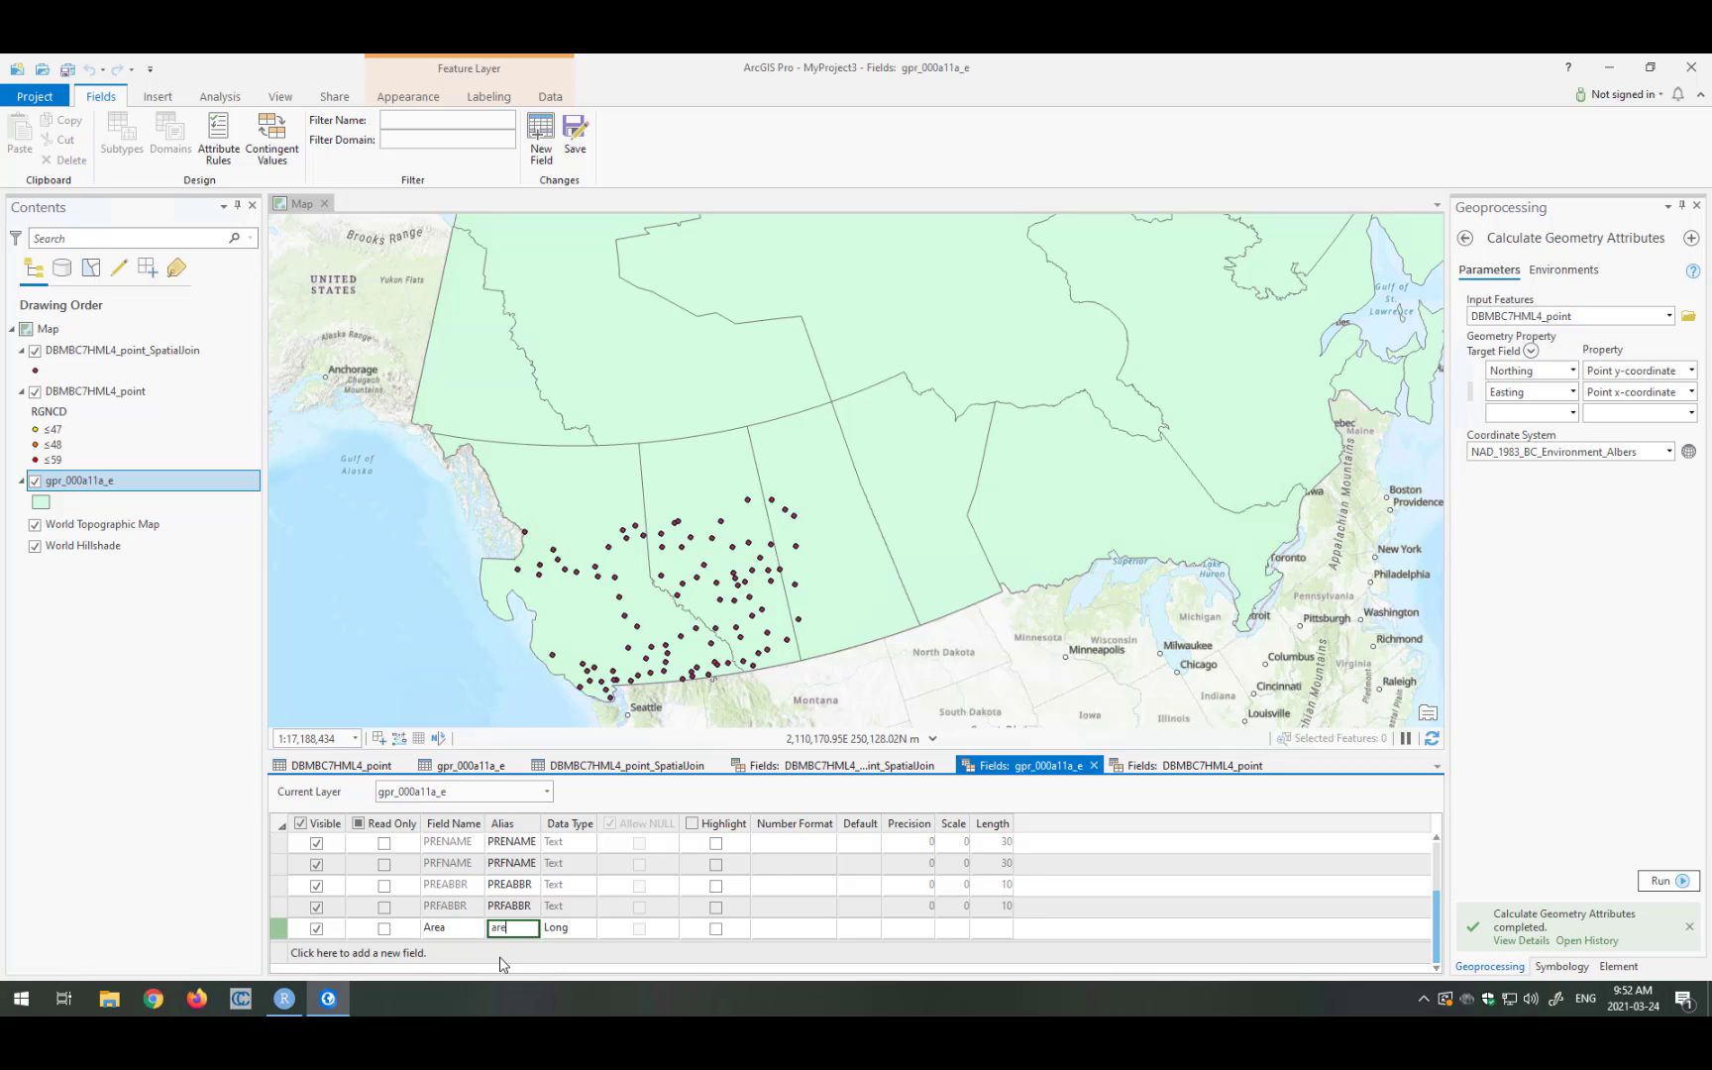
text(area_sqkm)
key(Tab)
key(Down)
key(Down)
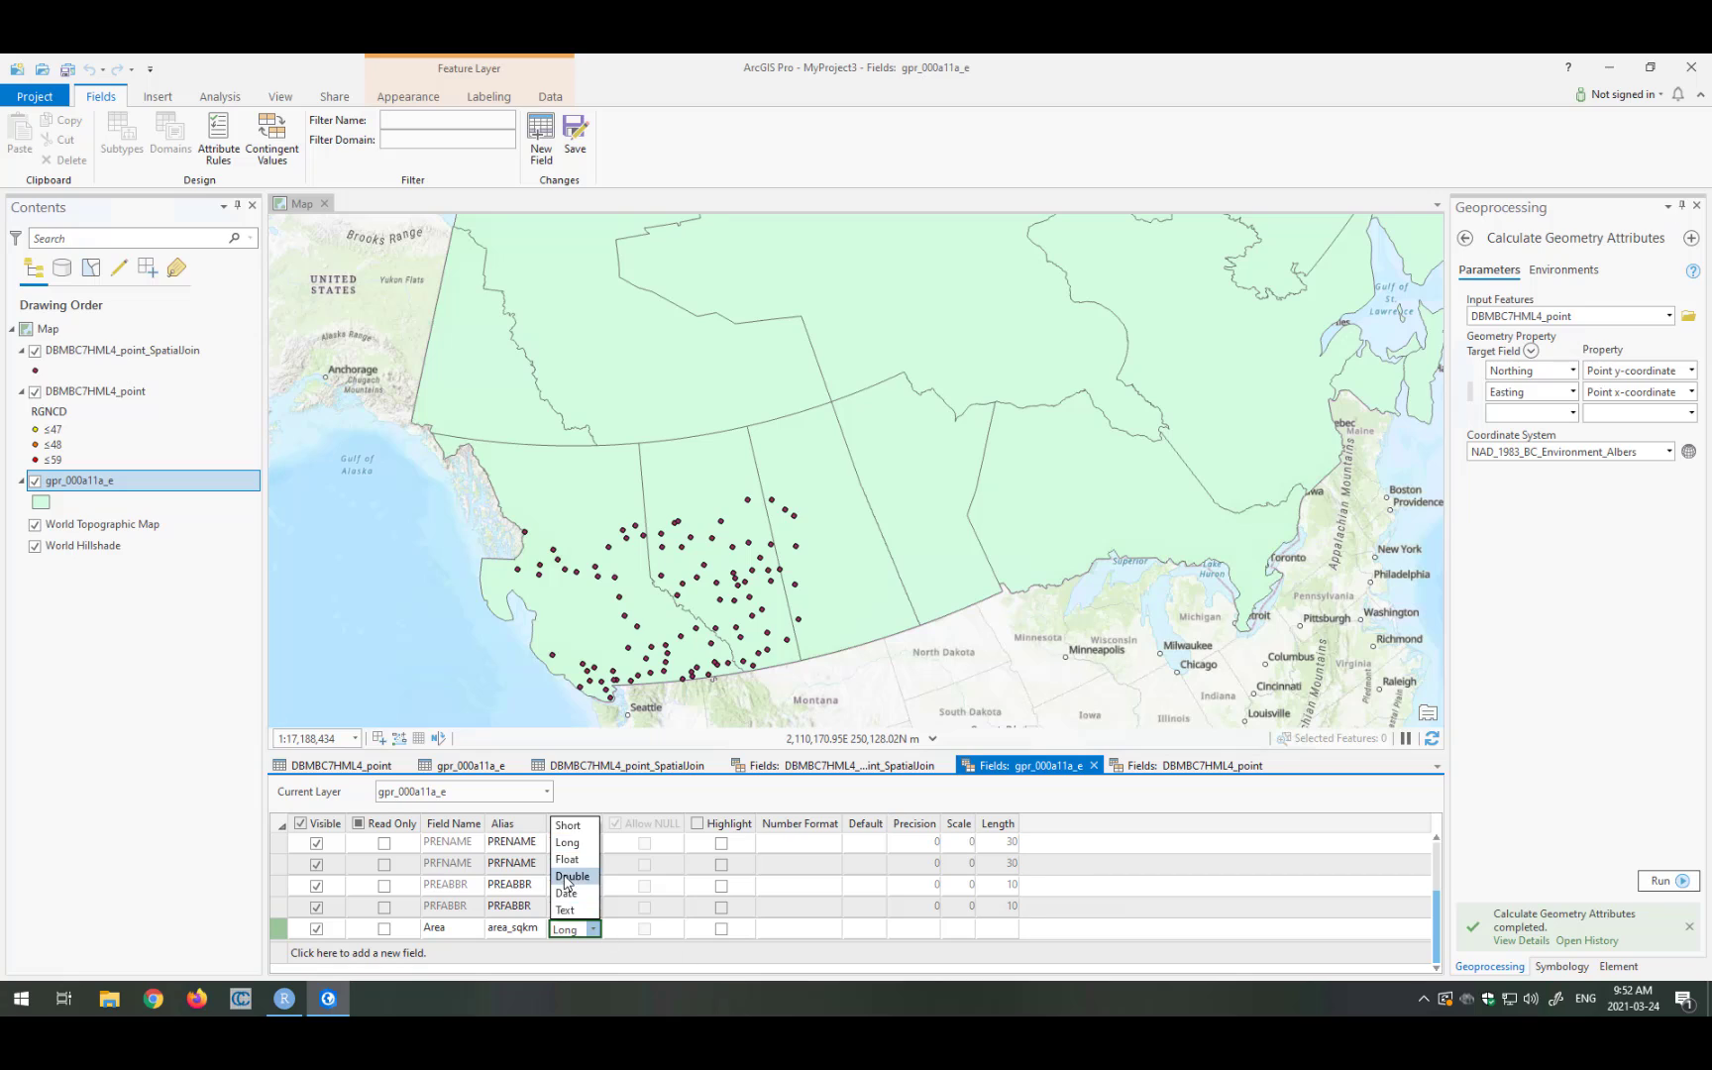
key(Tab)
key(Tab)
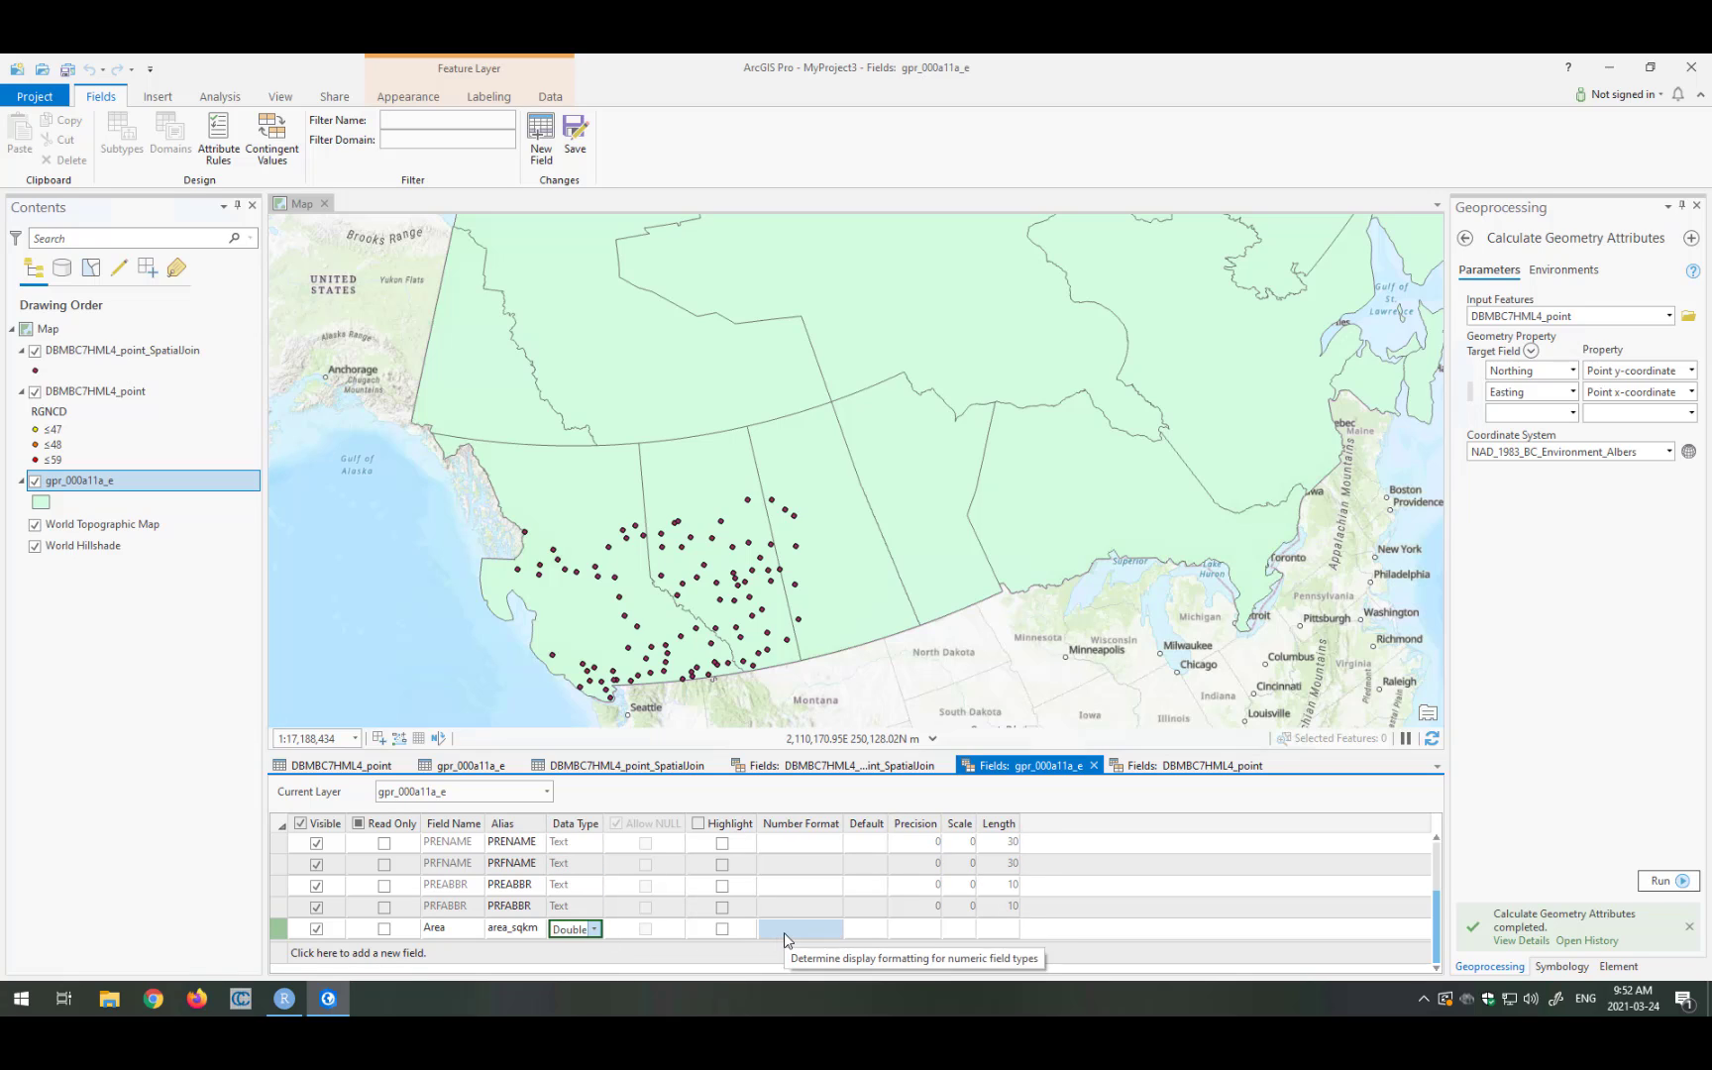
Step: Set the number format of the new Area field to the Numeric category
click(819, 933)
click(834, 931)
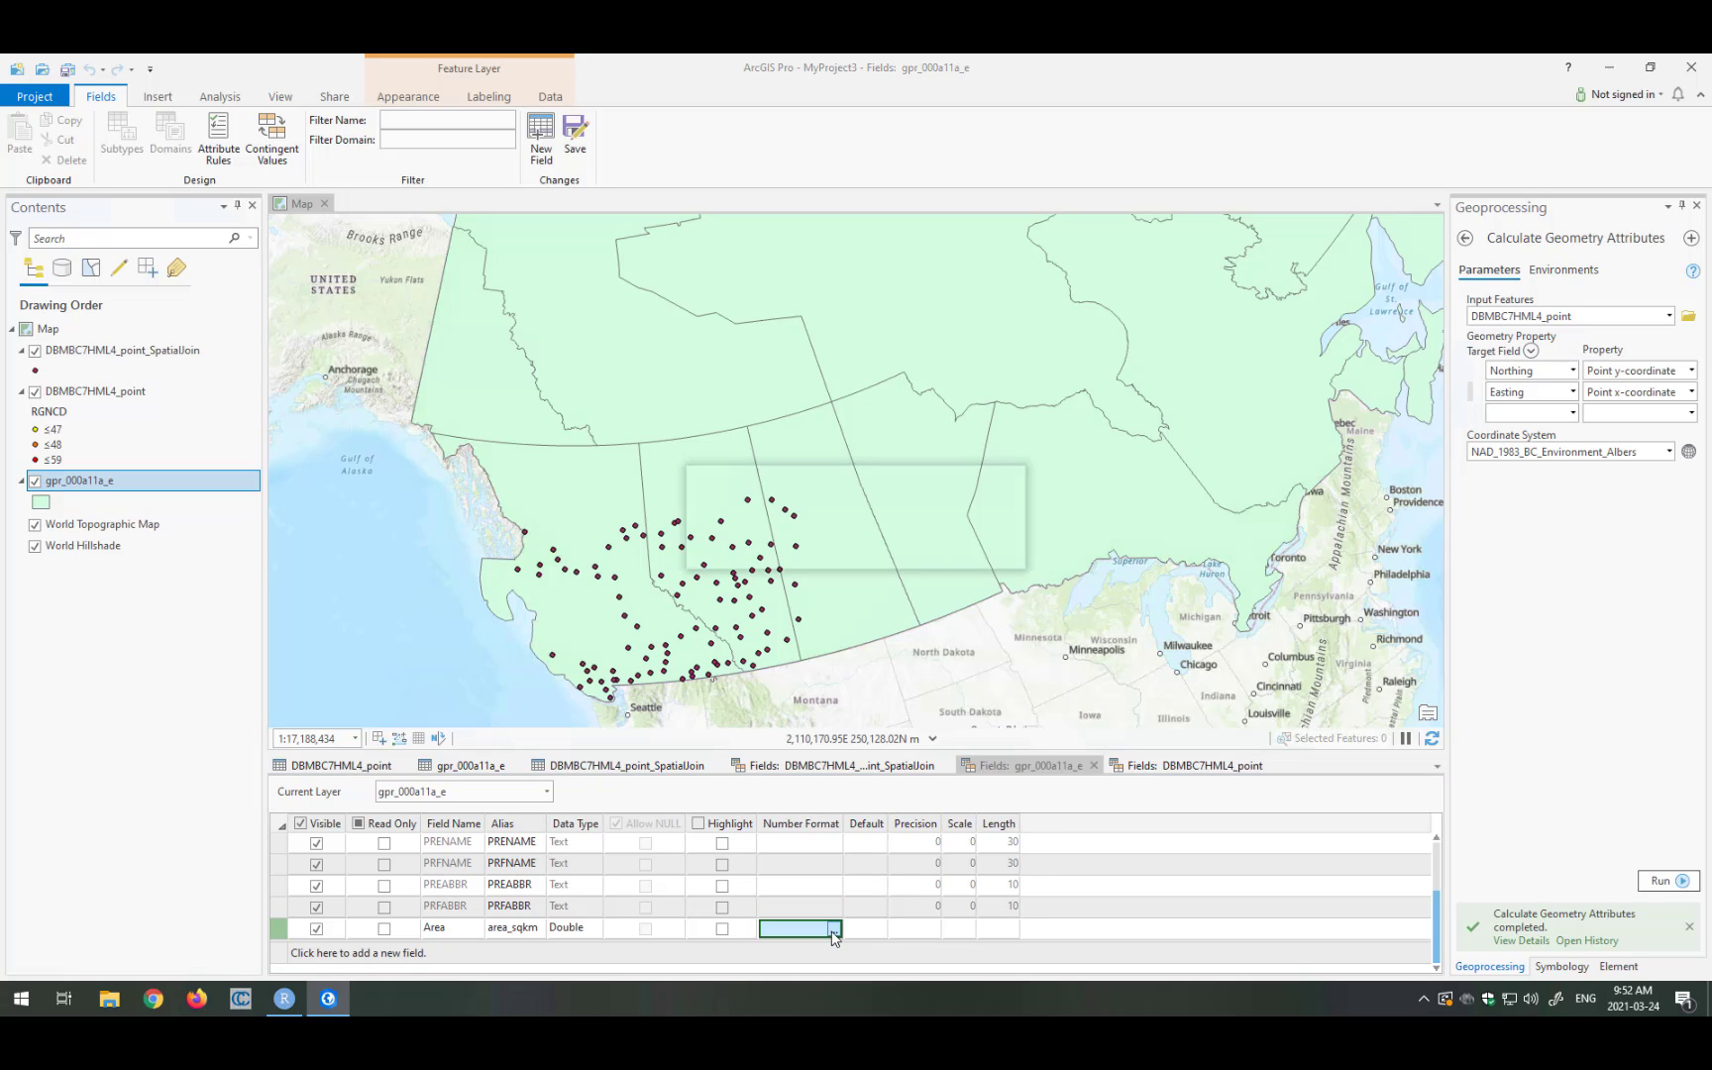
click(858, 505)
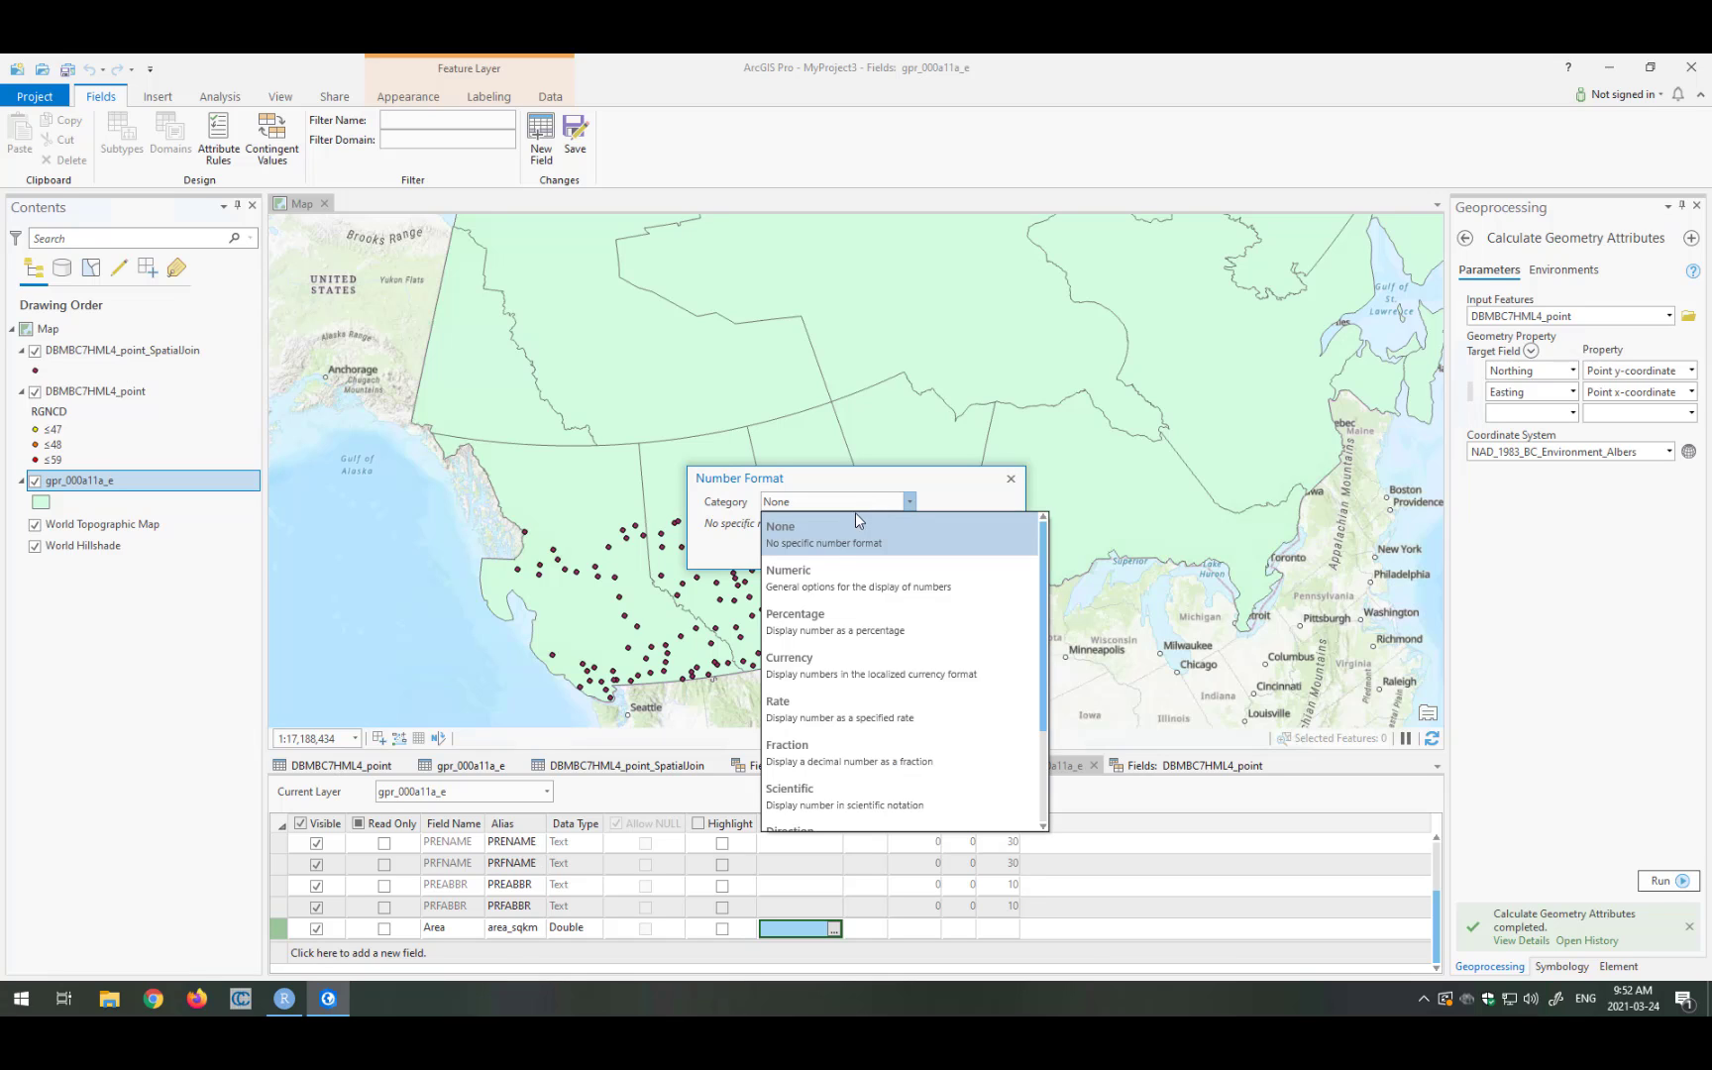
click(833, 574)
click(914, 790)
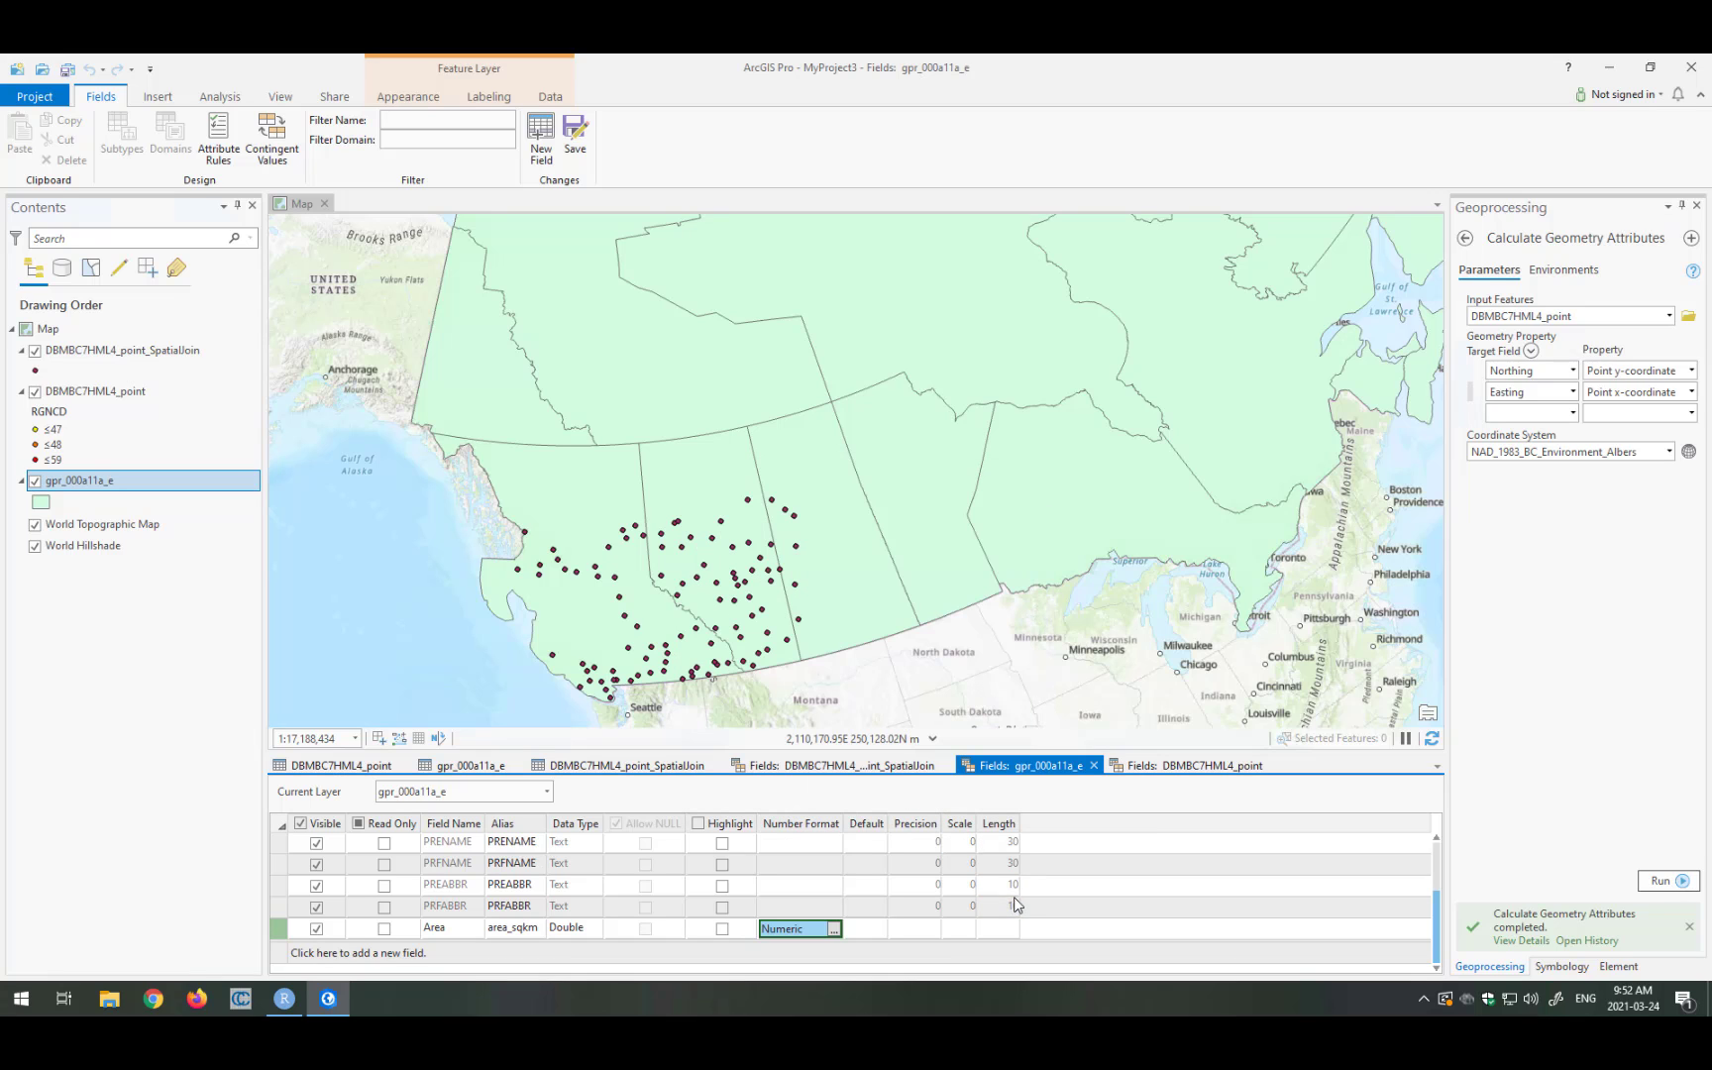
Step: Set gpr_000a11a_e as the input of a fresh Calculate Geometry Attributes run and save the layer's new field
click(1465, 238)
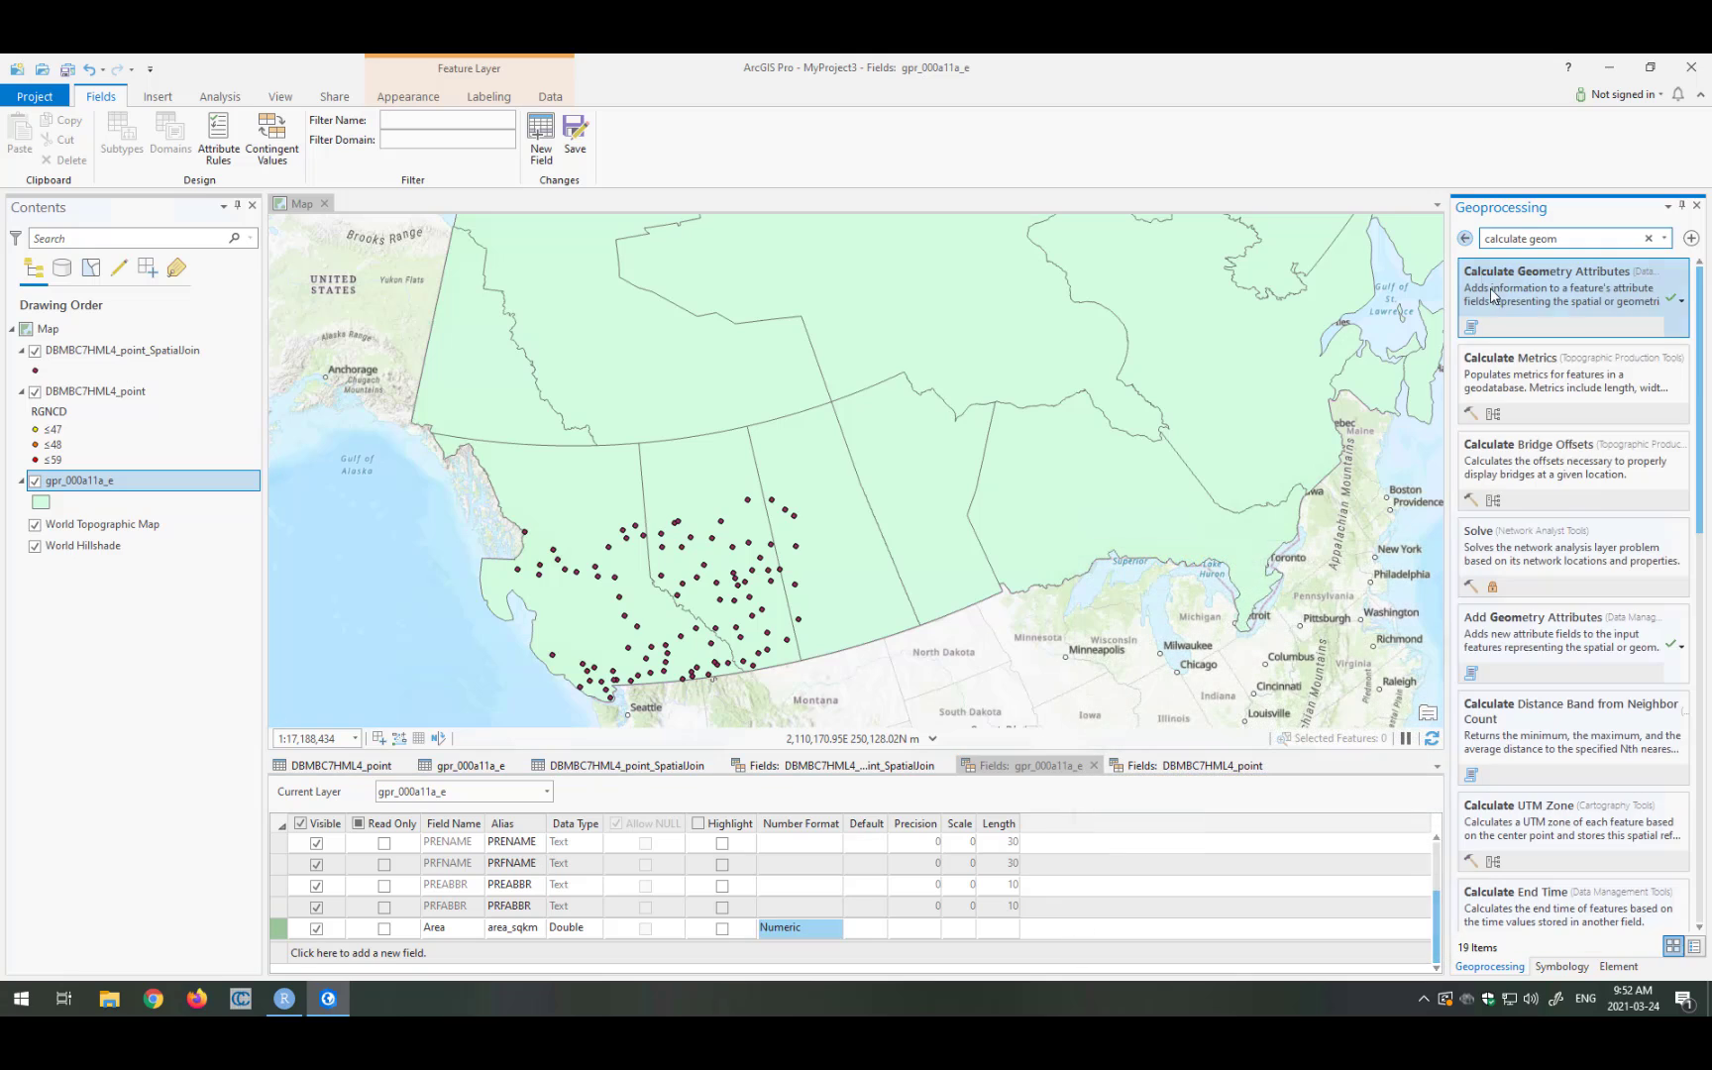
click(1526, 302)
click(1670, 316)
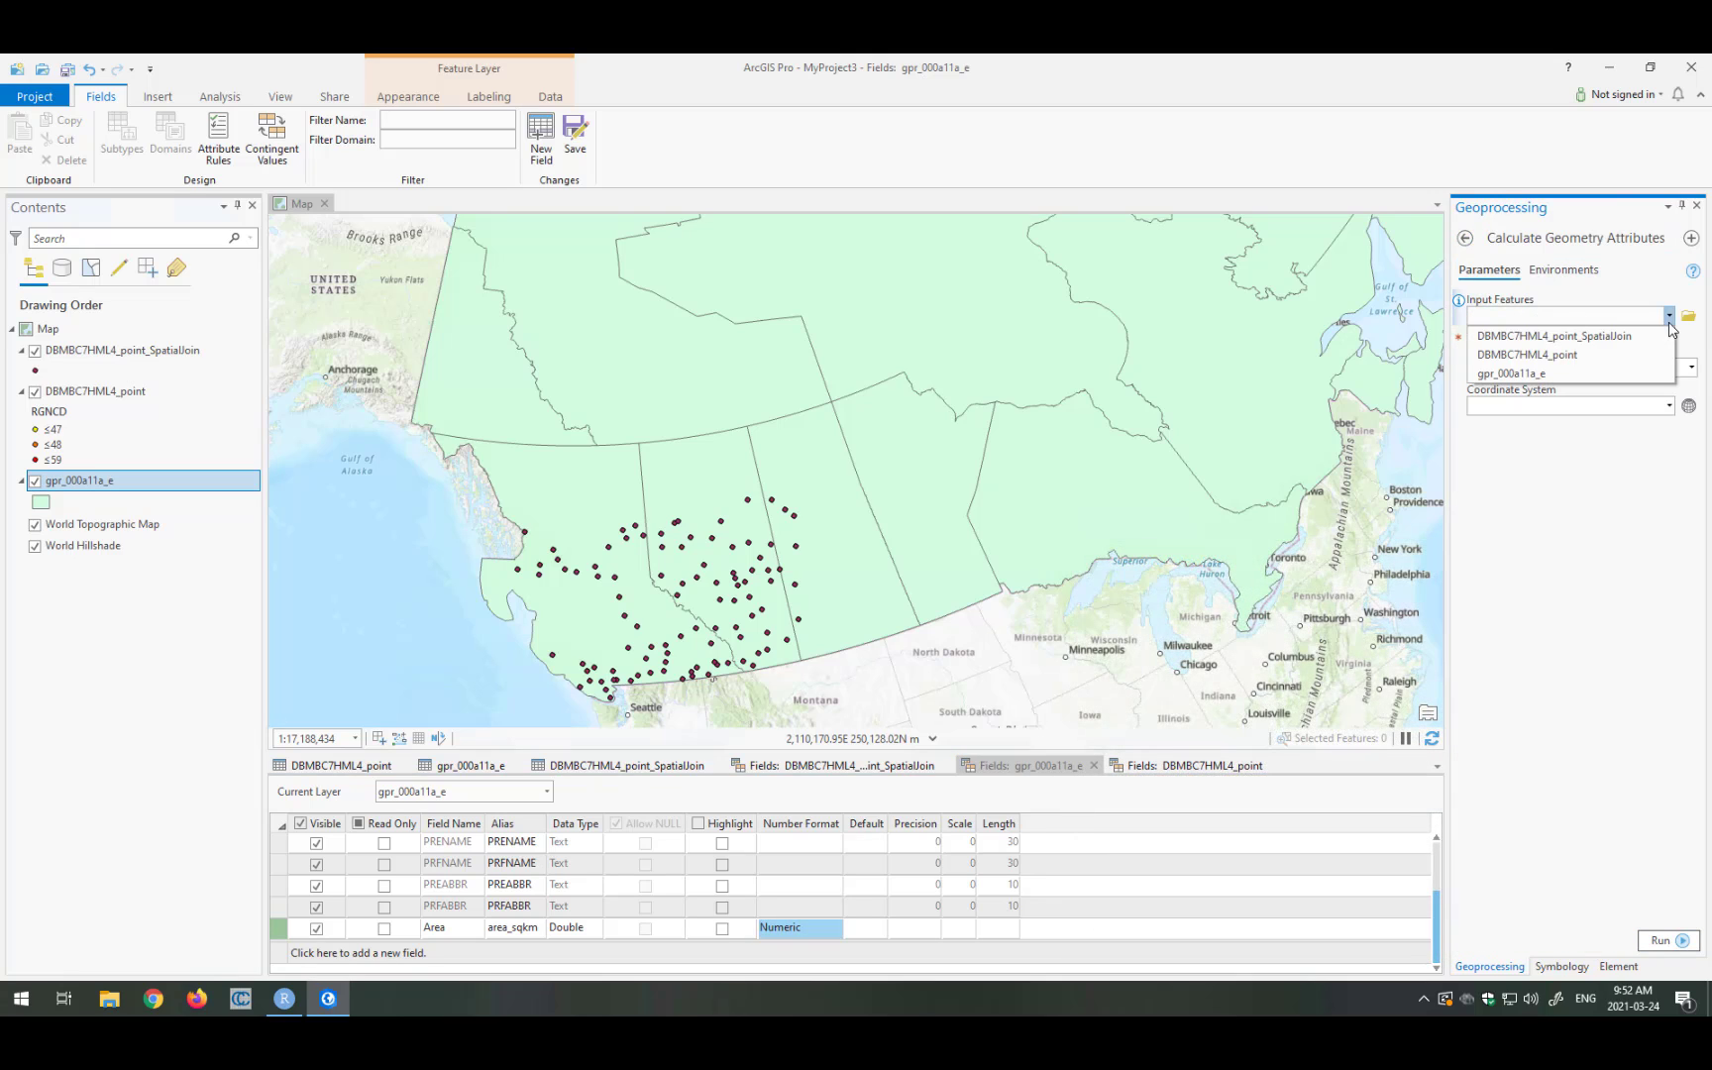
click(1586, 374)
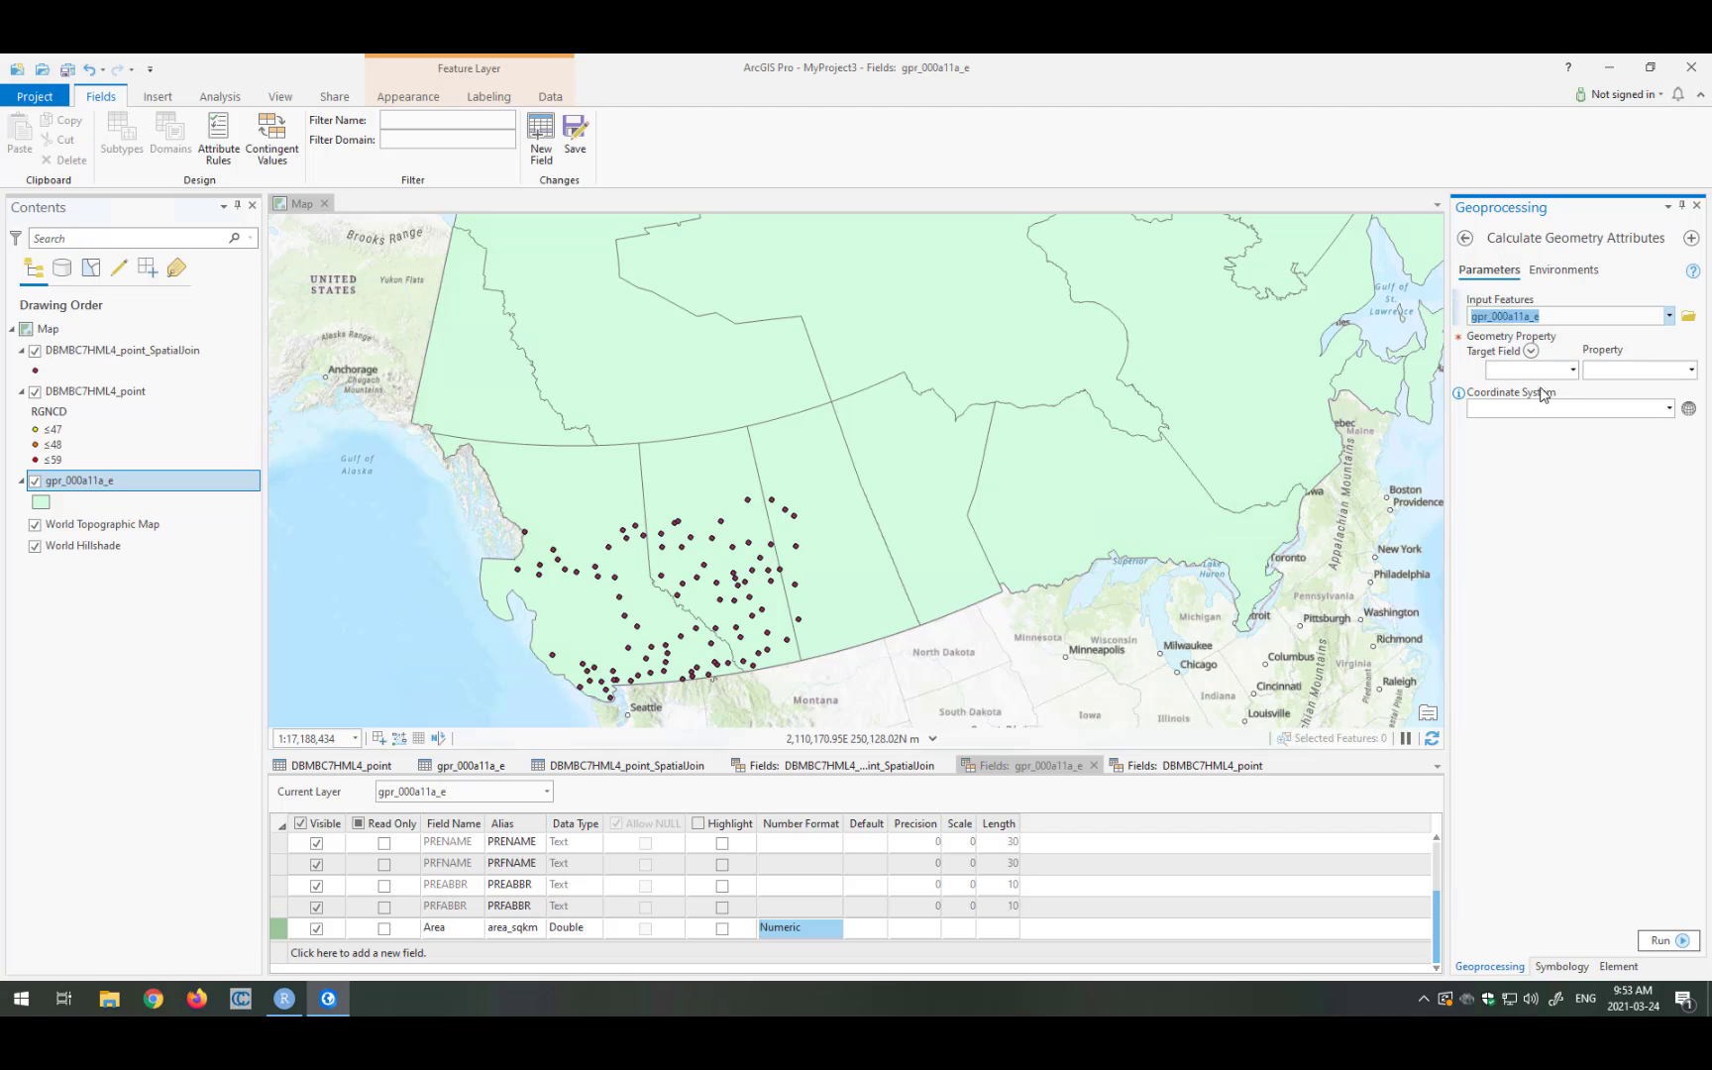
click(575, 137)
Step: Assign the Area (geodesic) property to the area_sqkm target field
click(1563, 370)
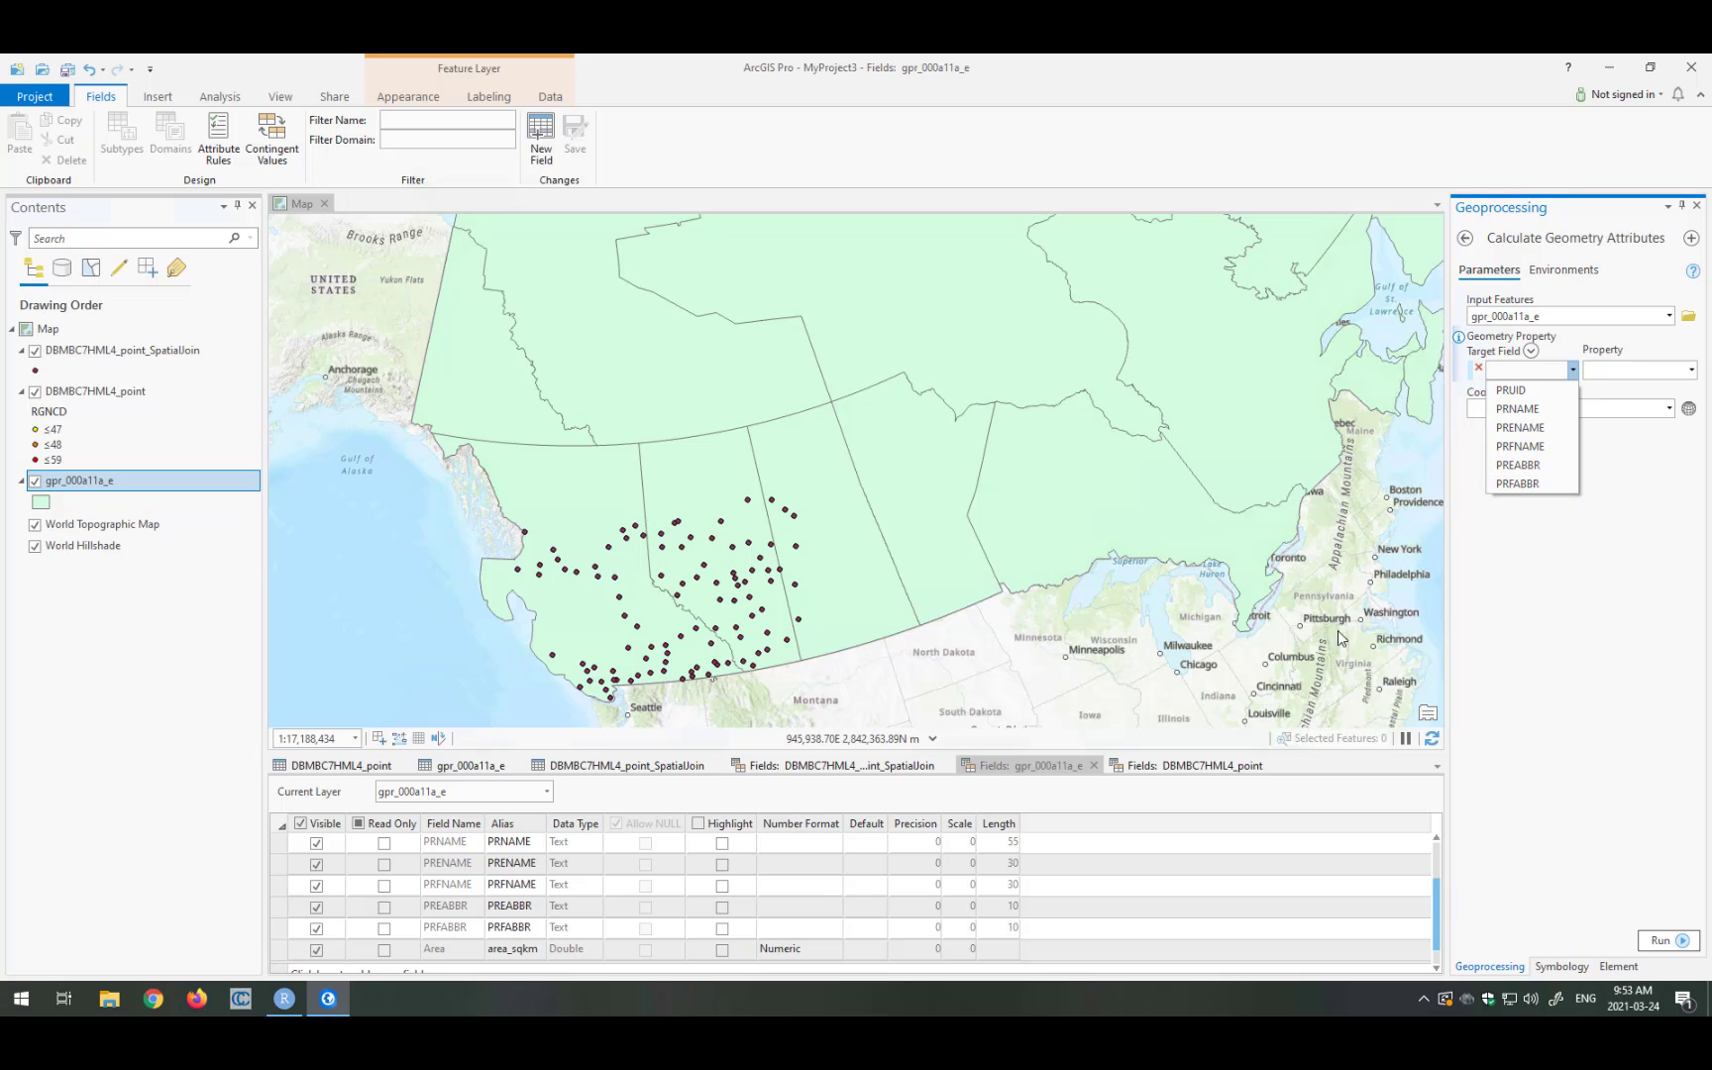
scroll(1521, 466, down, 2)
click(1521, 499)
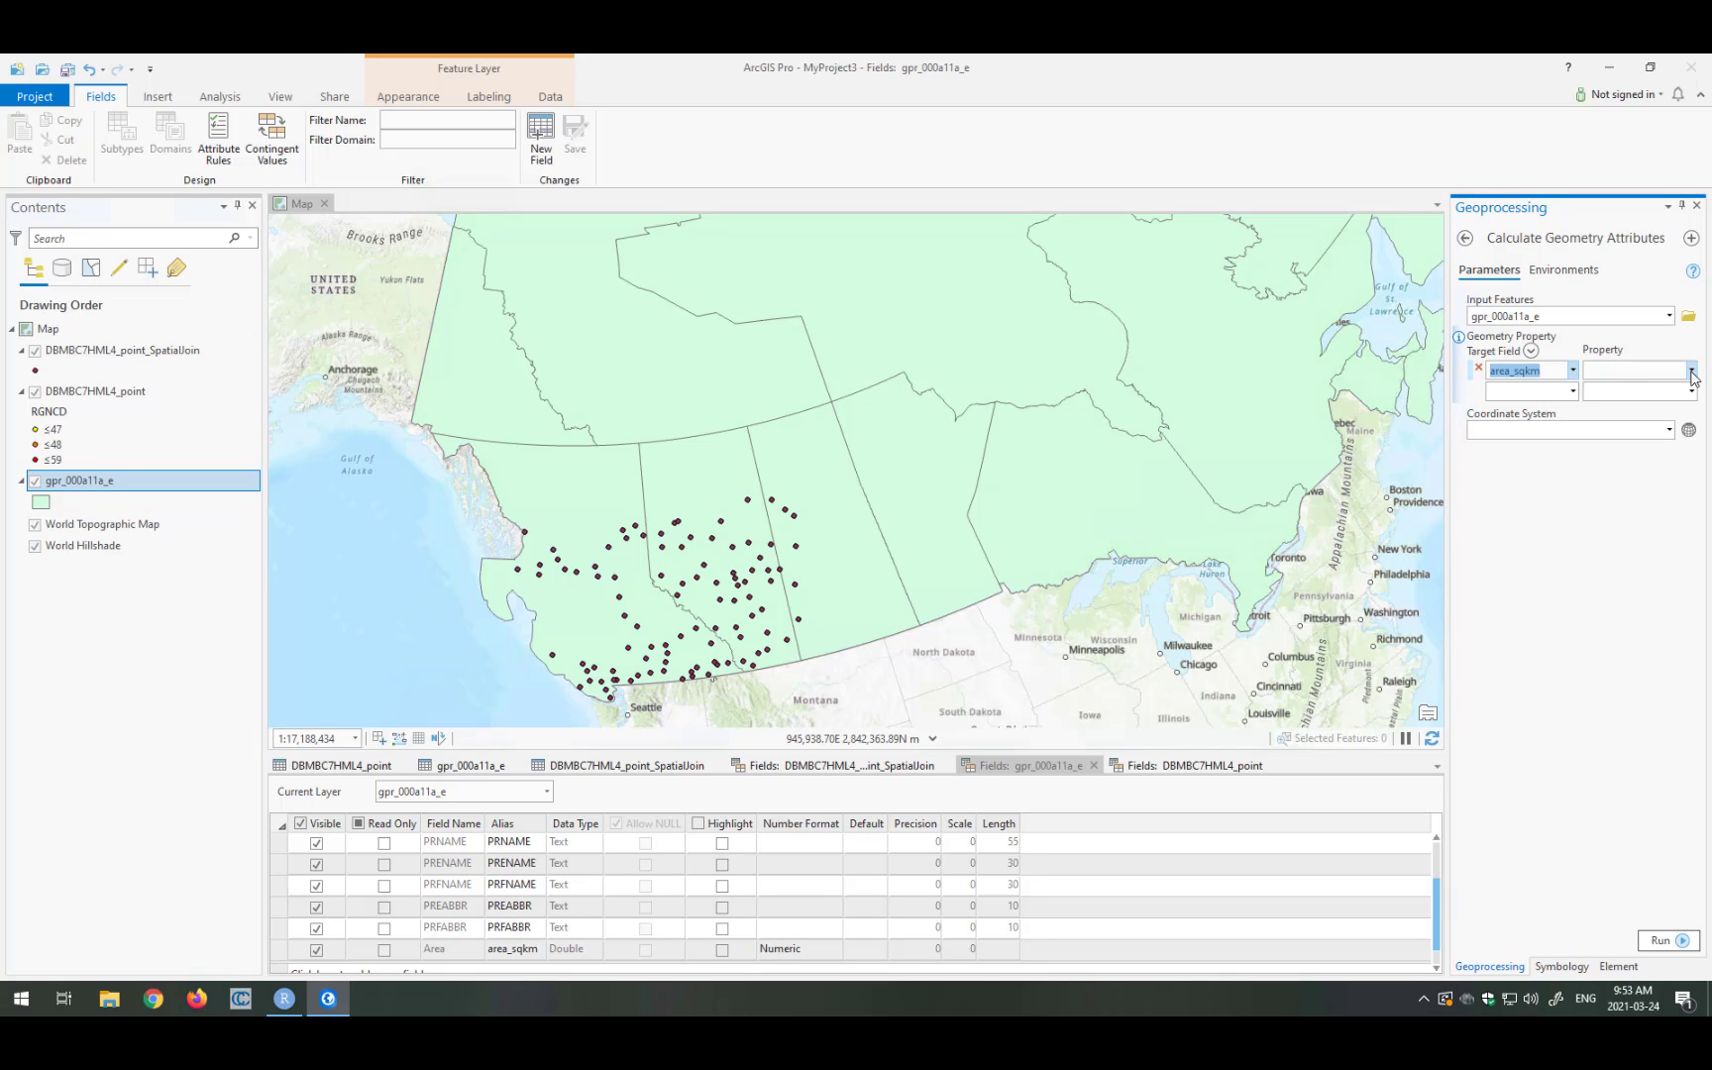
click(1692, 370)
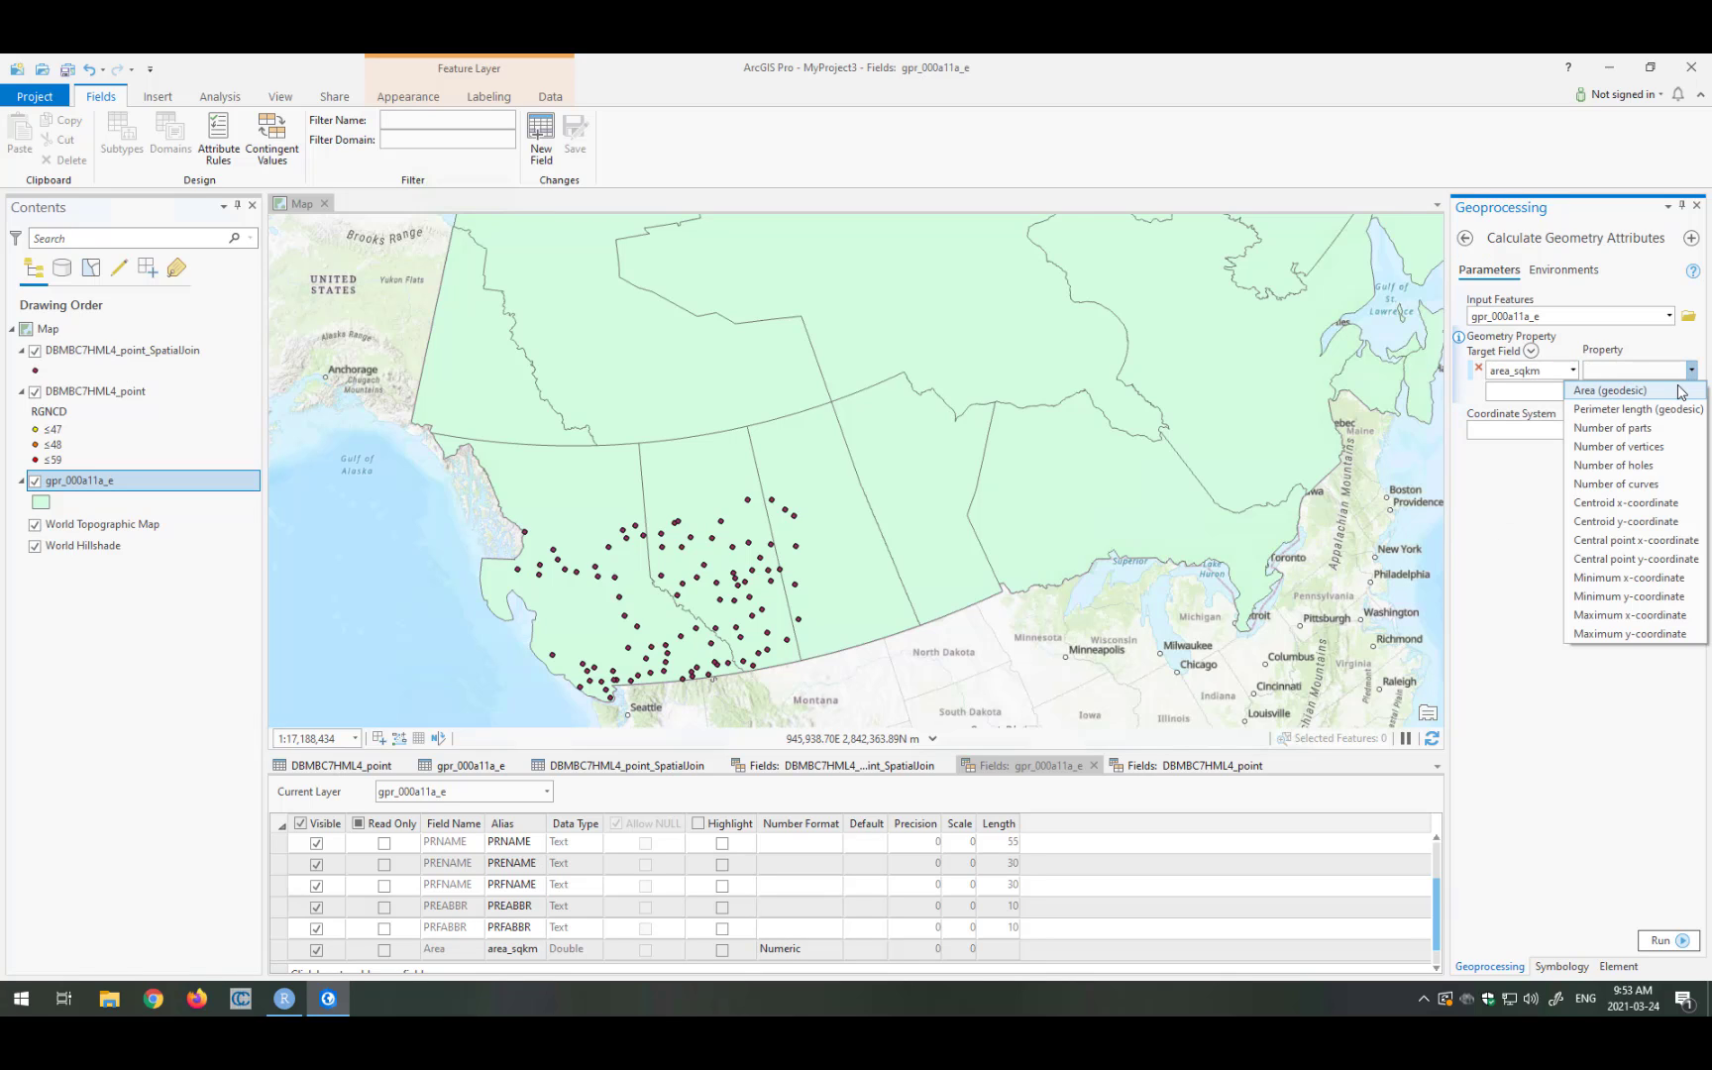
click(1682, 392)
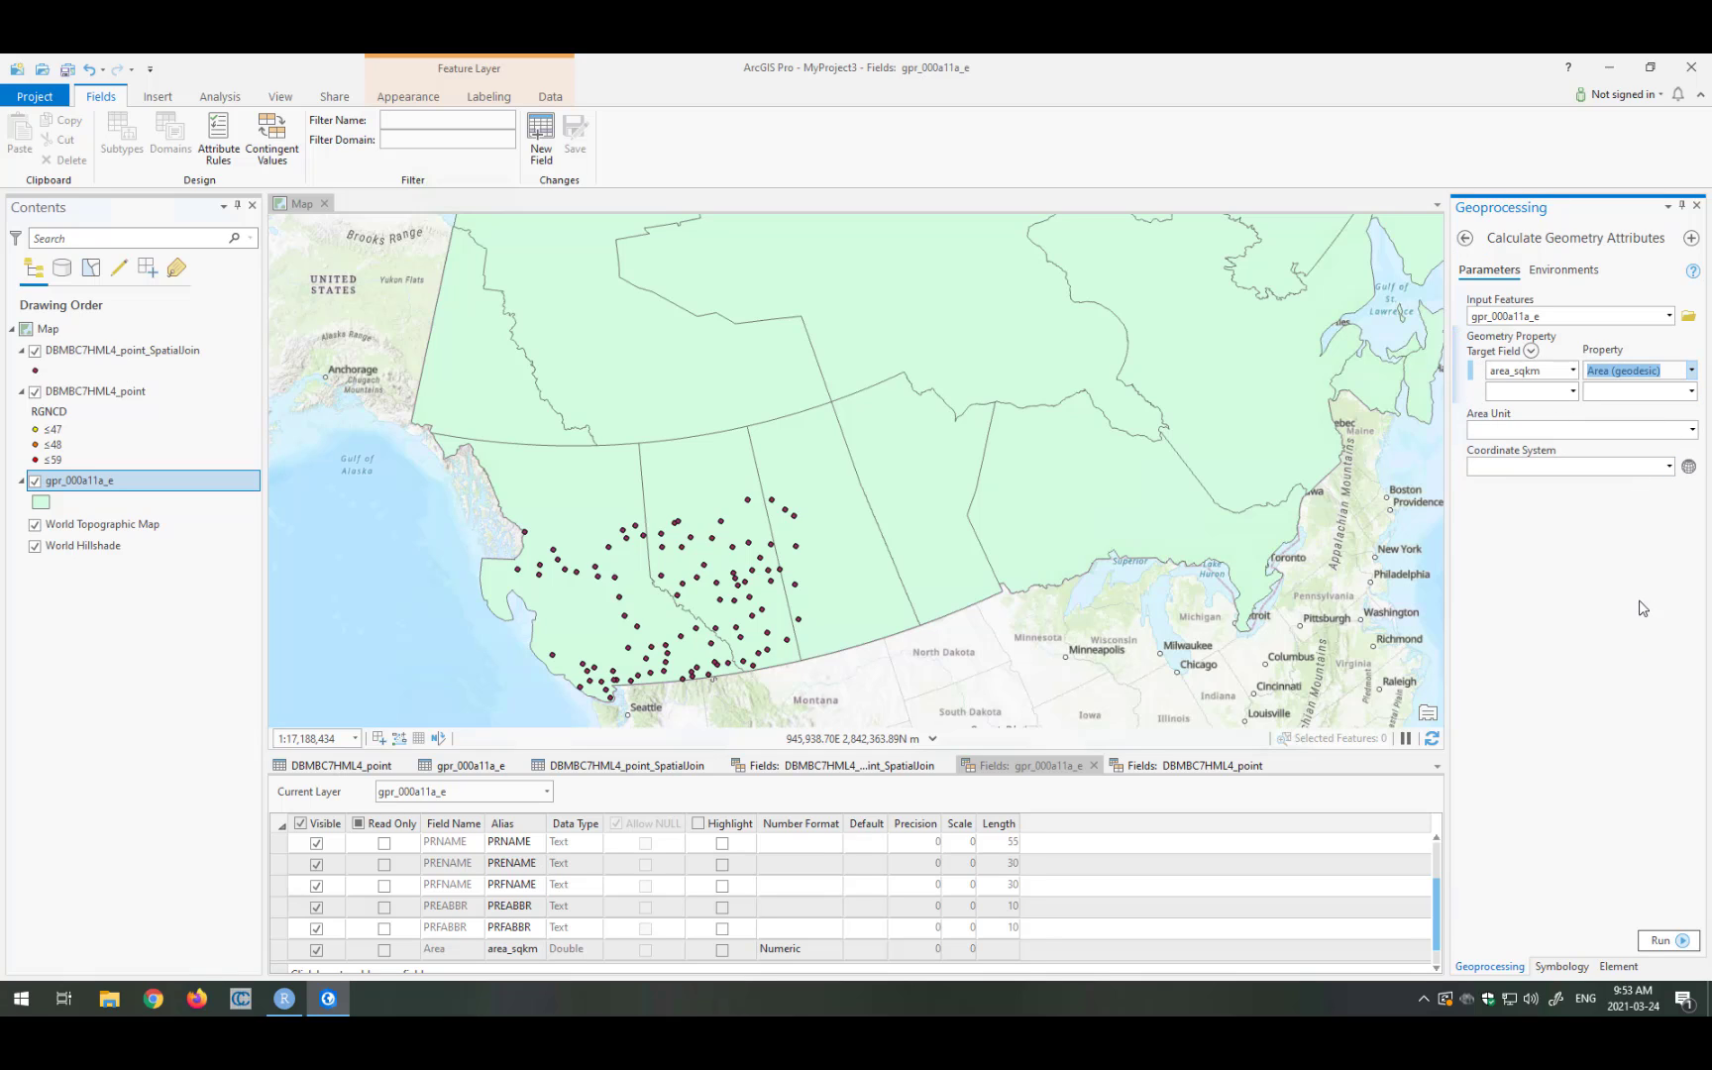
Step: Set the area unit to Square kilometers and take the coordinate system from gpr_000a11a_e, GCS_North_American_1983
click(1692, 430)
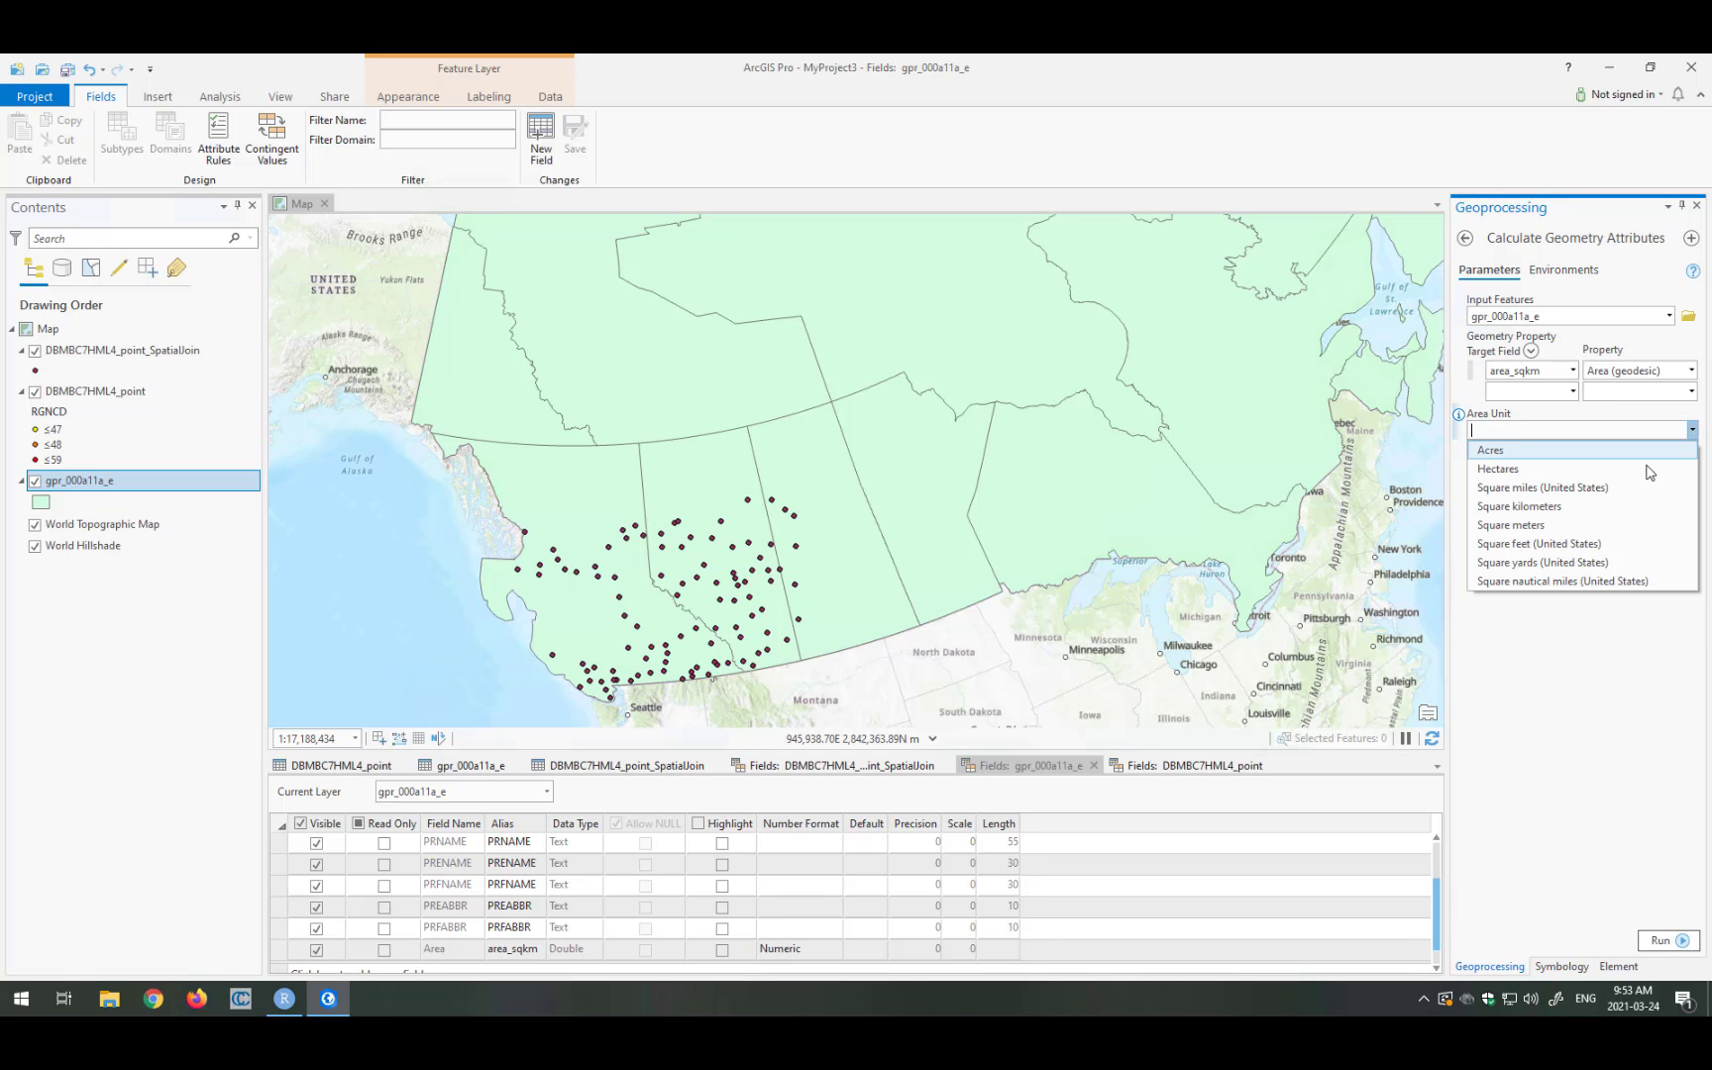
click(1571, 524)
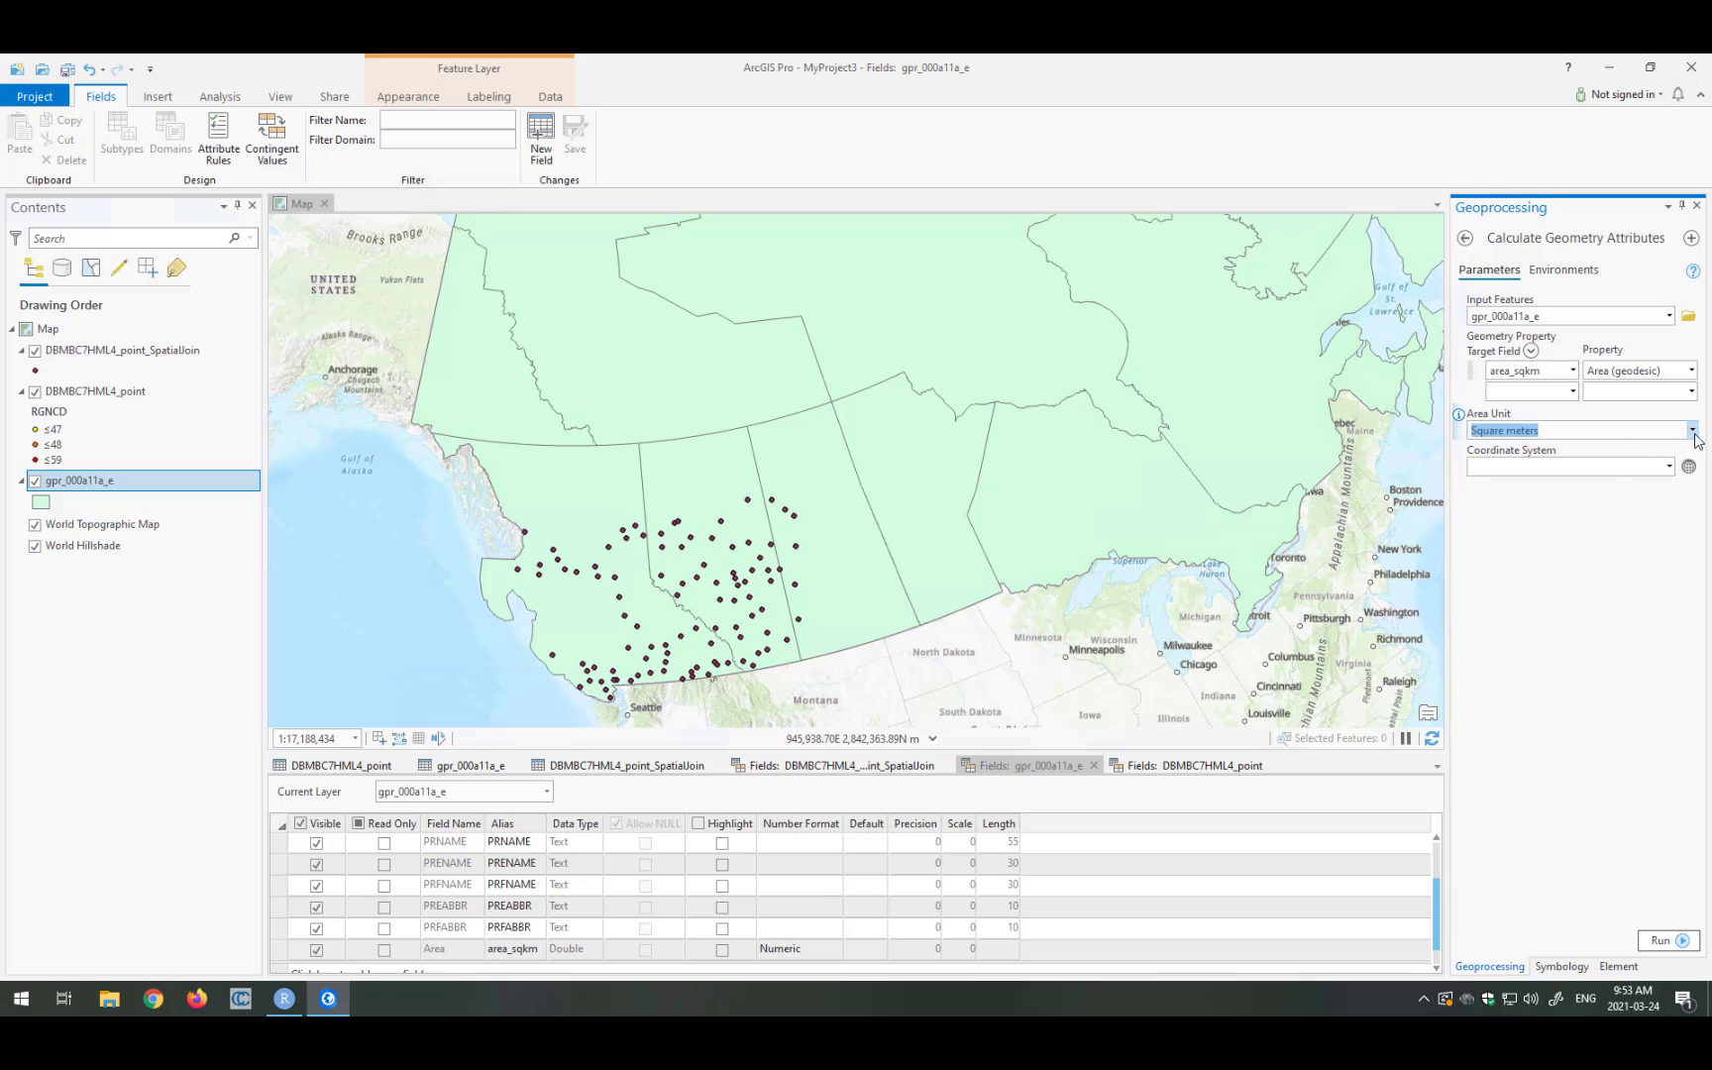
click(1694, 430)
click(1603, 506)
click(1669, 466)
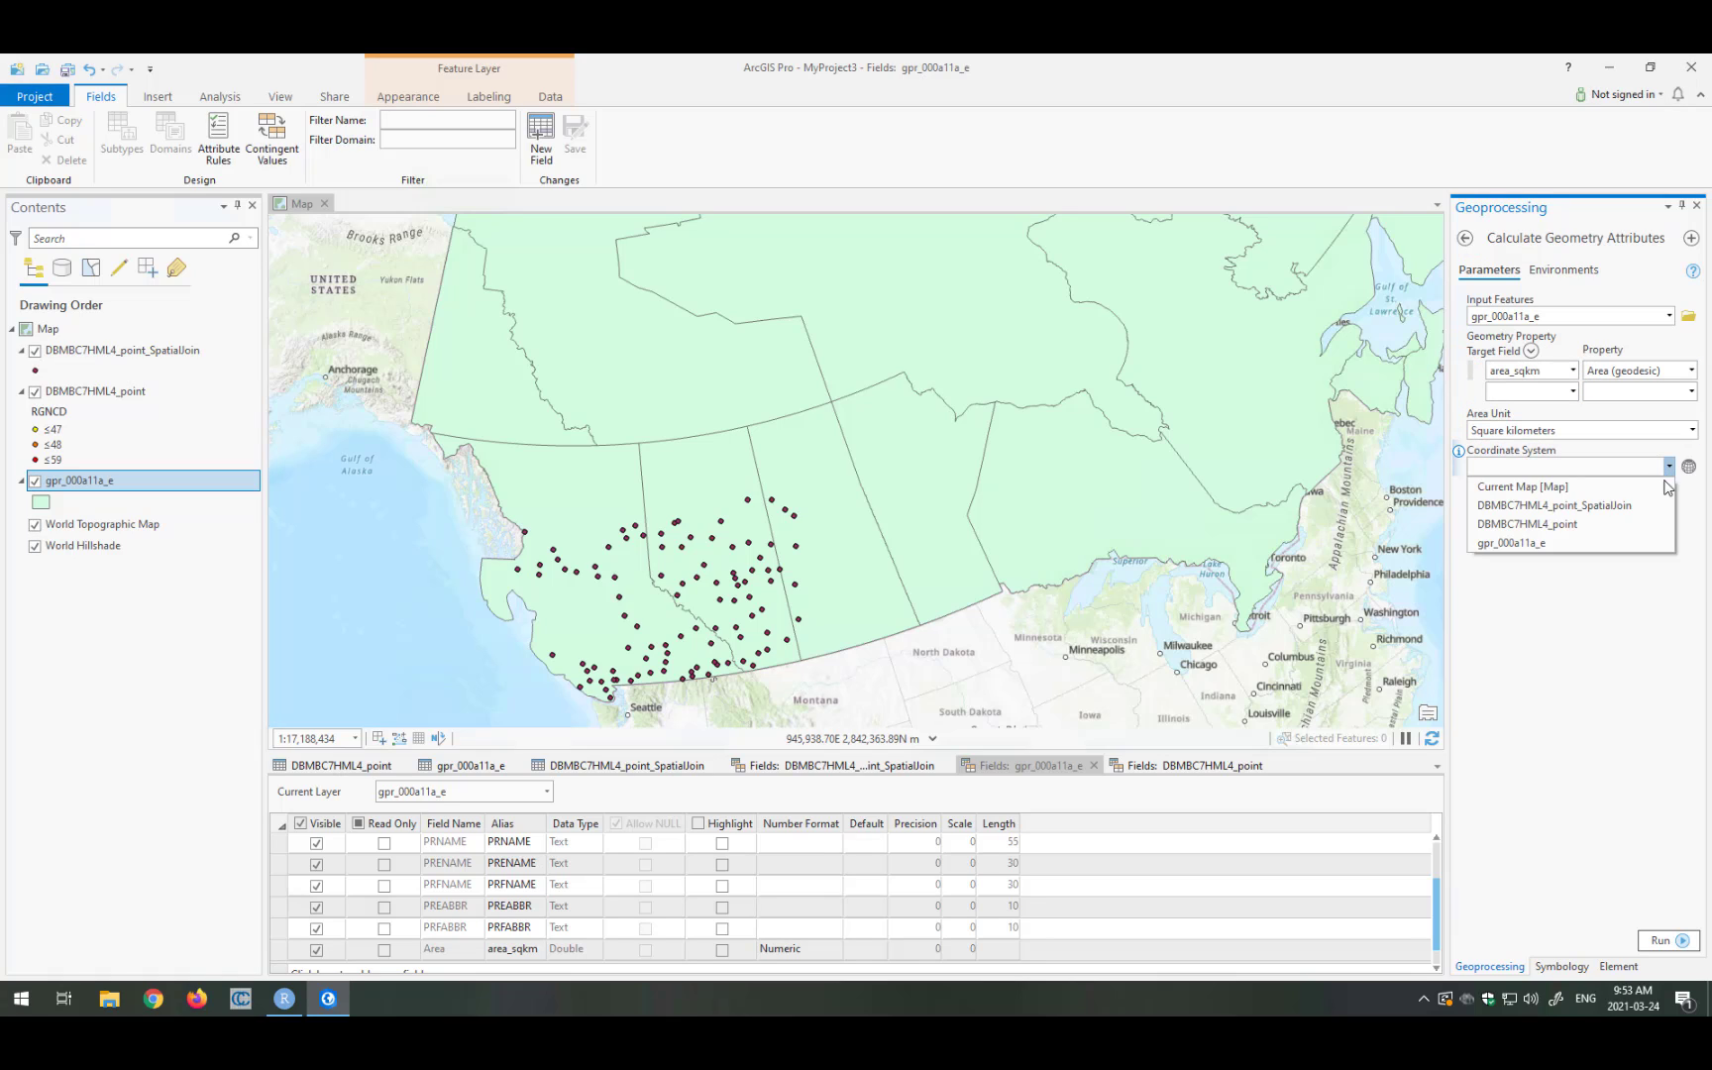
click(1598, 542)
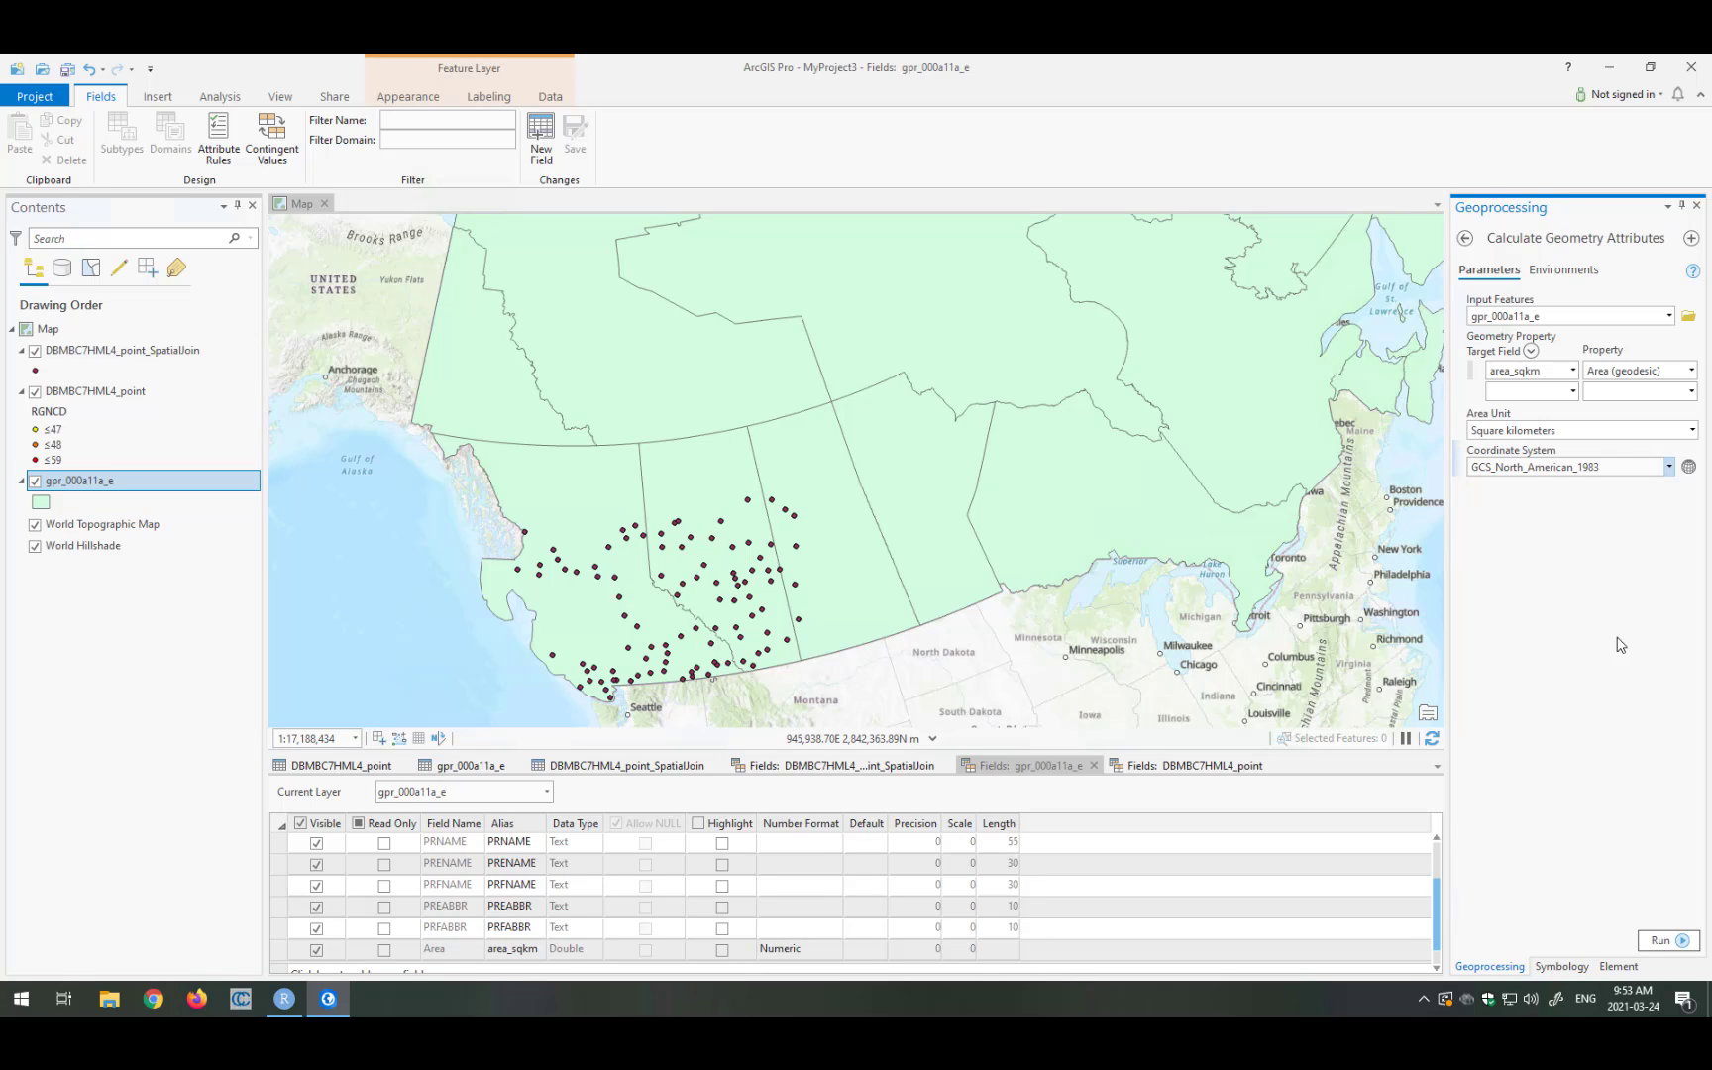
Step: Run the area calculation and show the area_sqkm column in the gpr_000a11a_e attribute table
click(1641, 943)
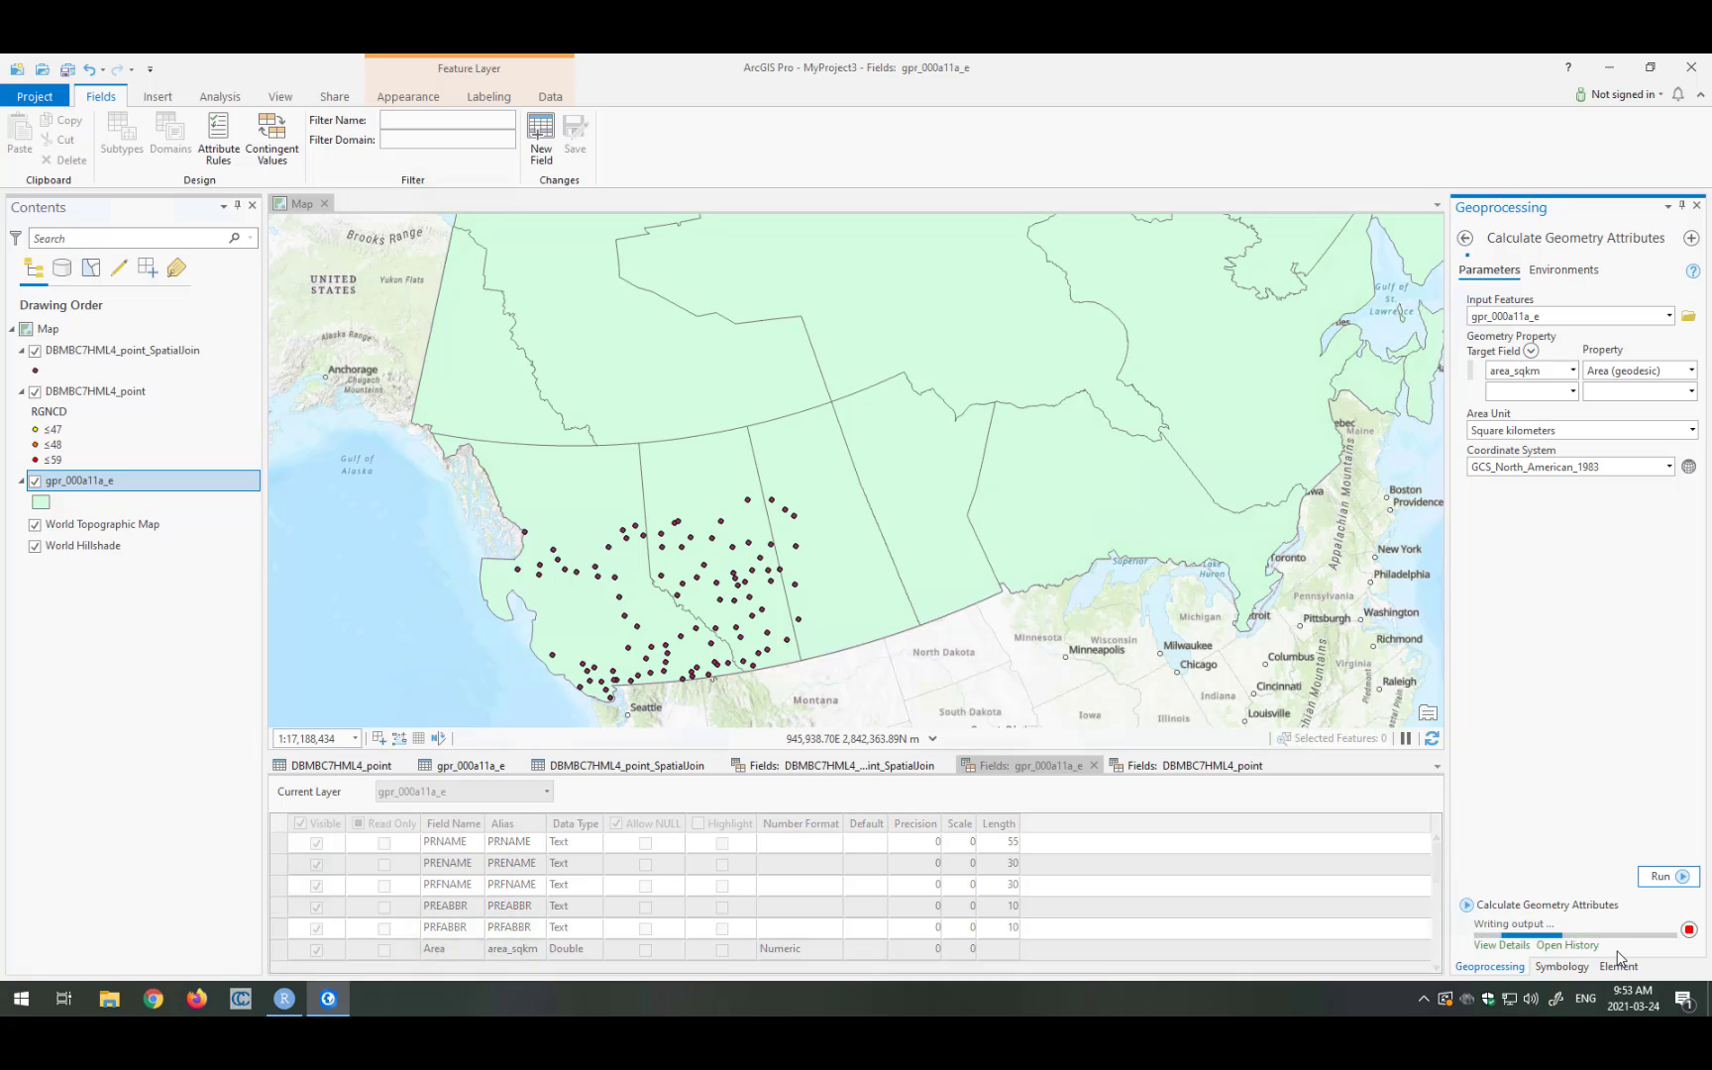
mouse_move(1618, 948)
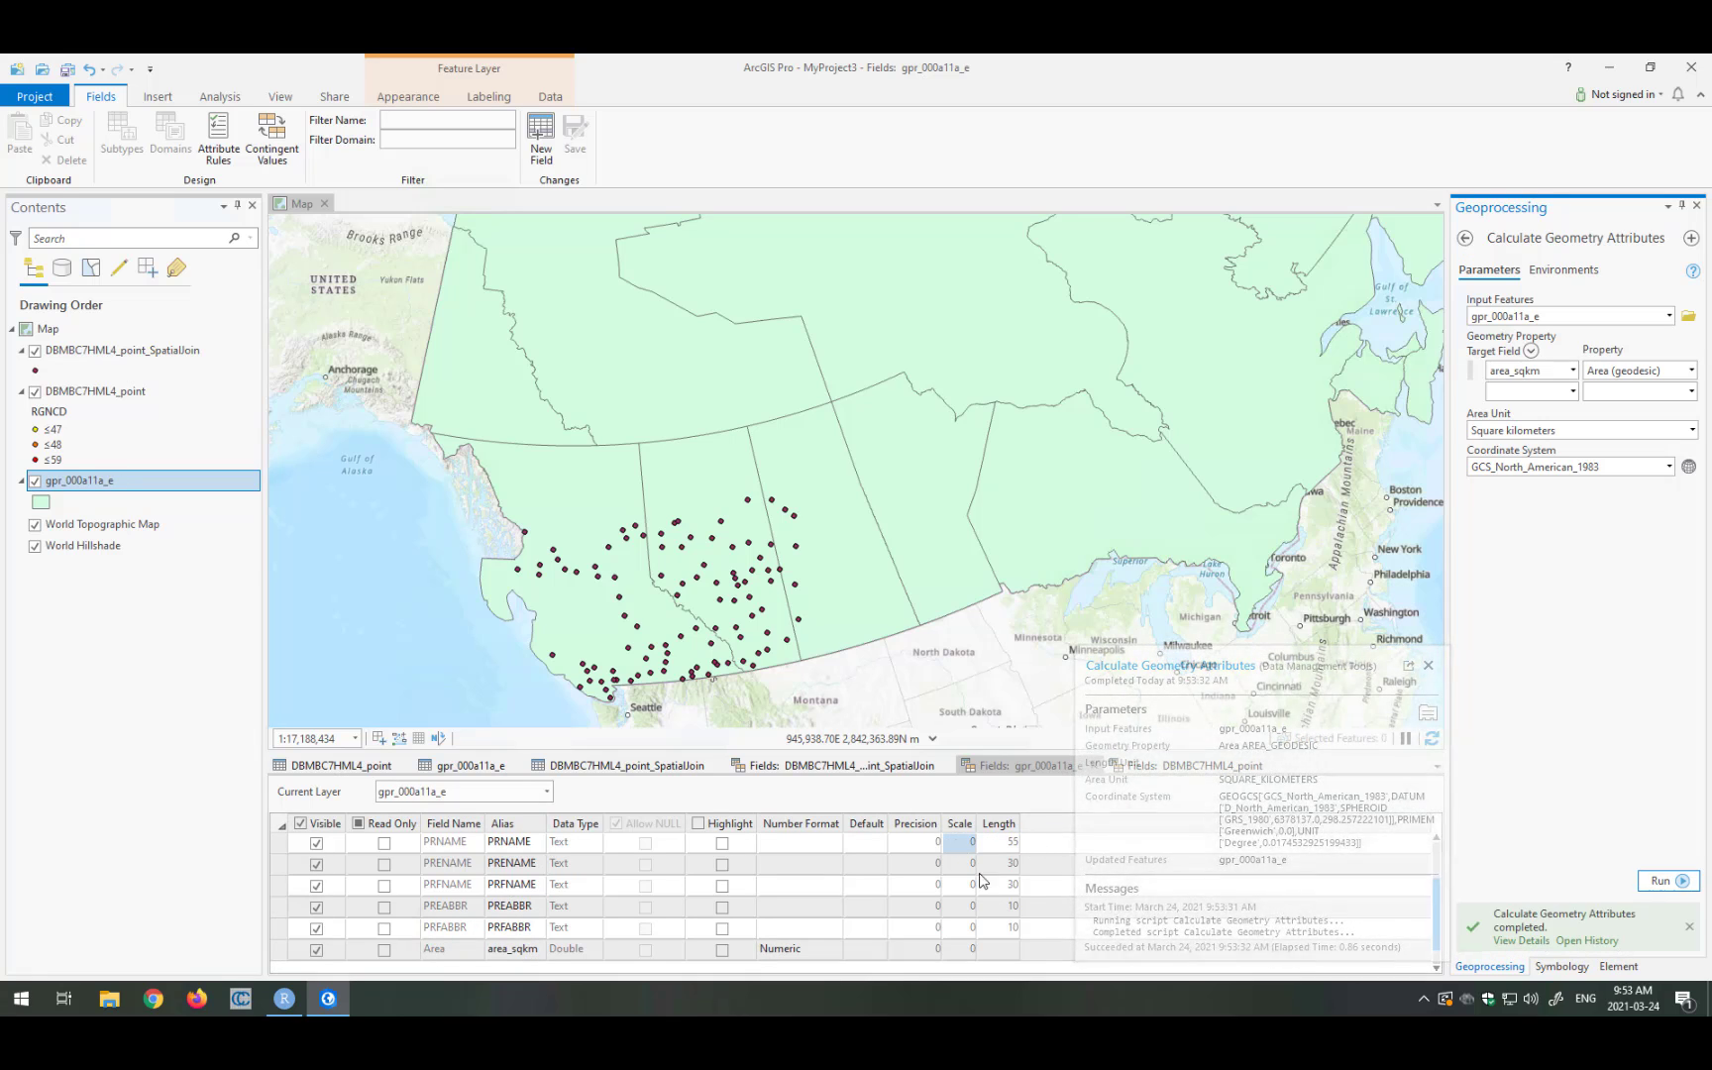
click(485, 766)
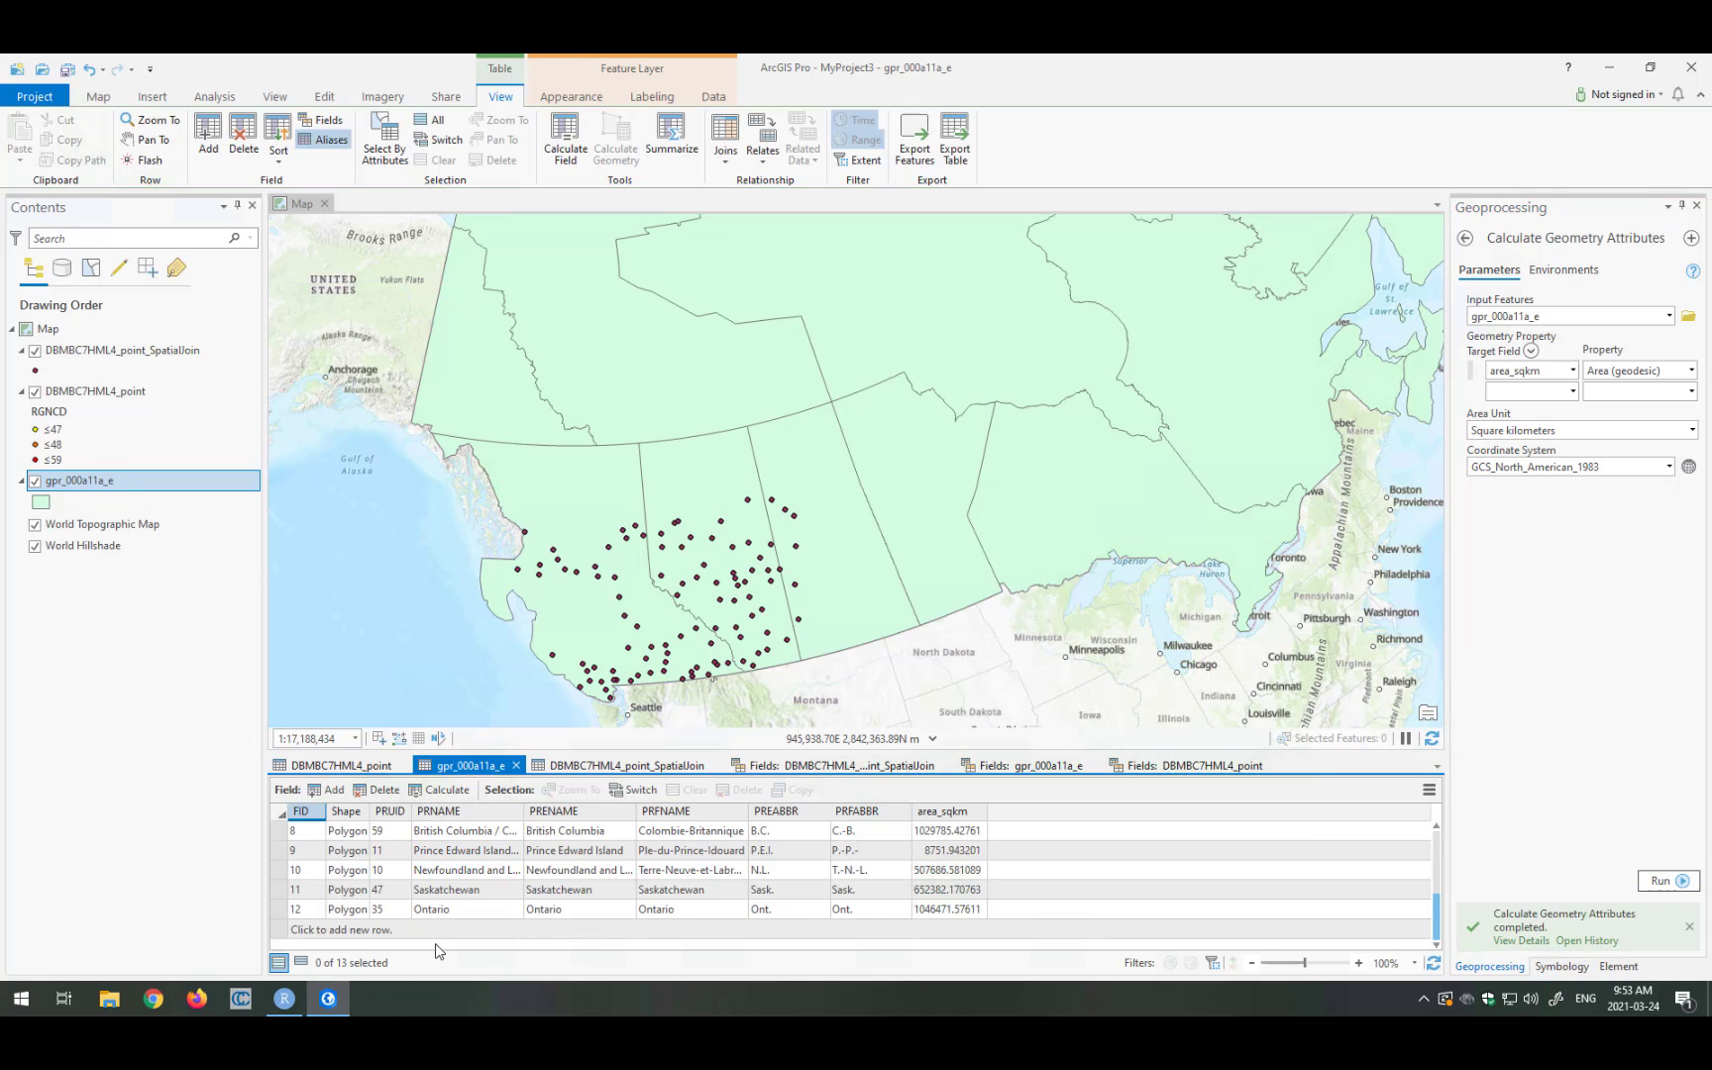
click(949, 833)
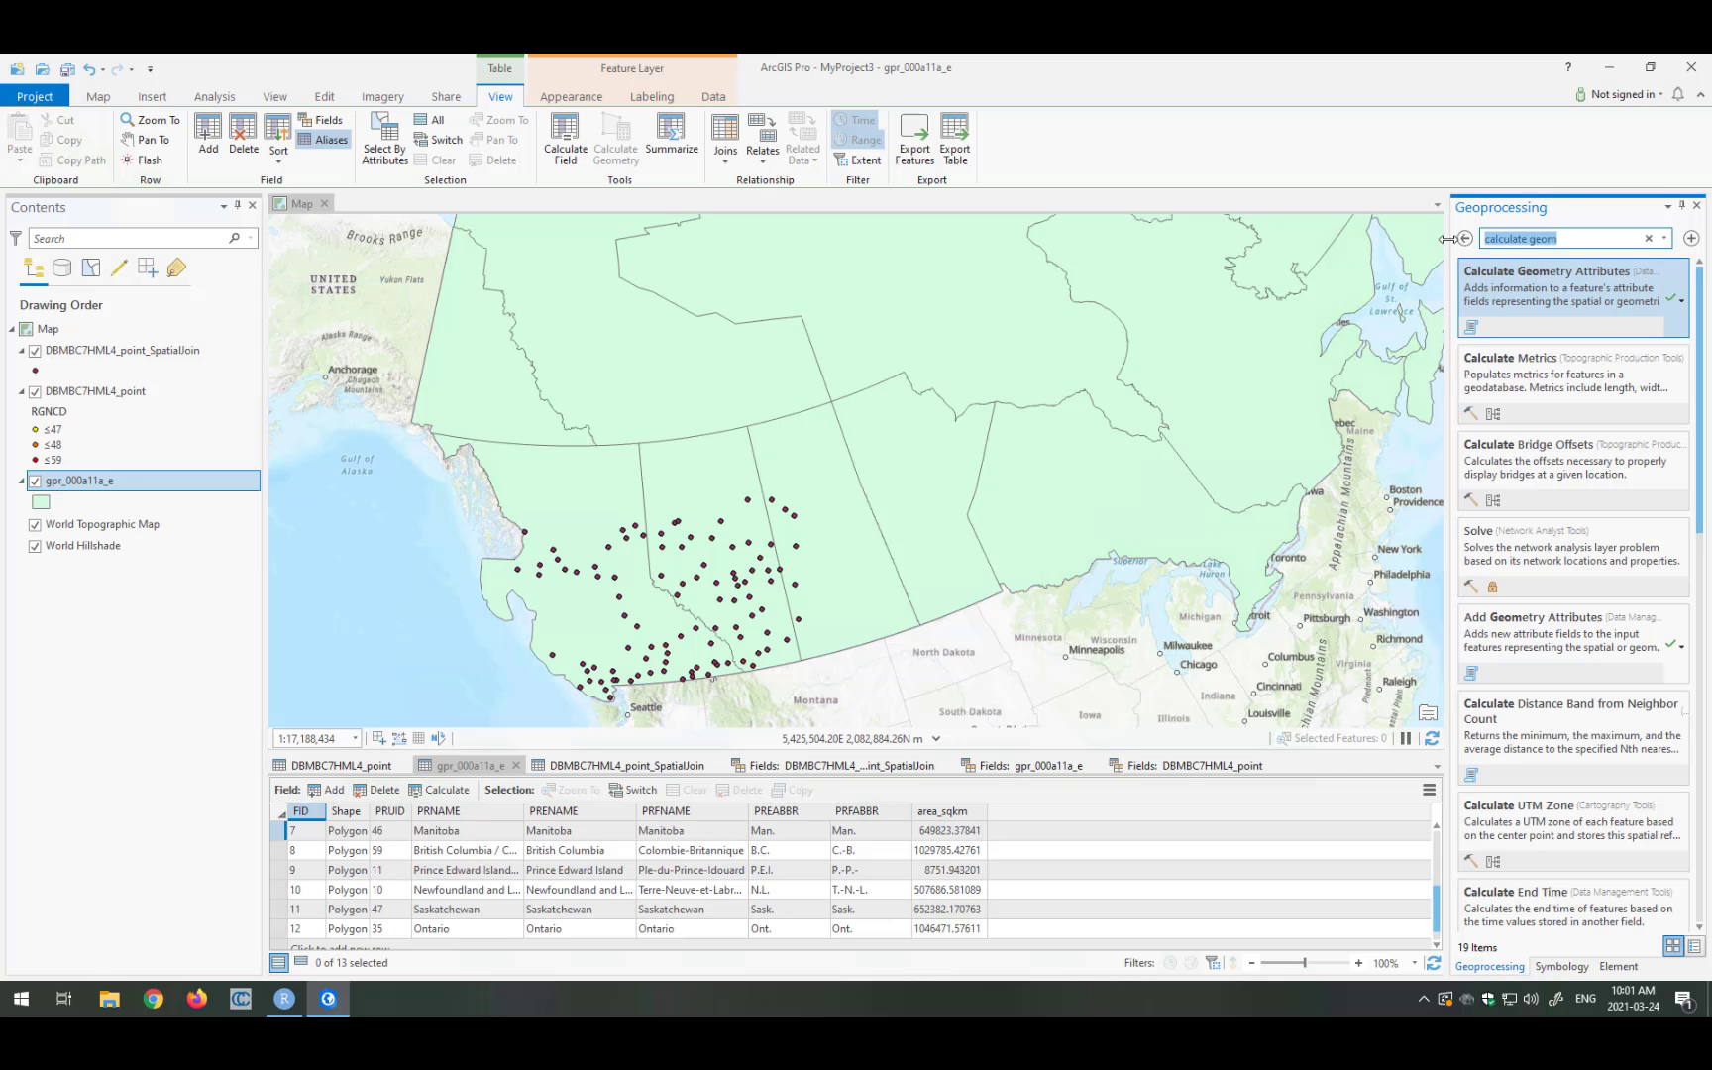
Step: Clear the geoprocessing tool search and bring up the gpr_000a11a_e attribute table
key(Escape)
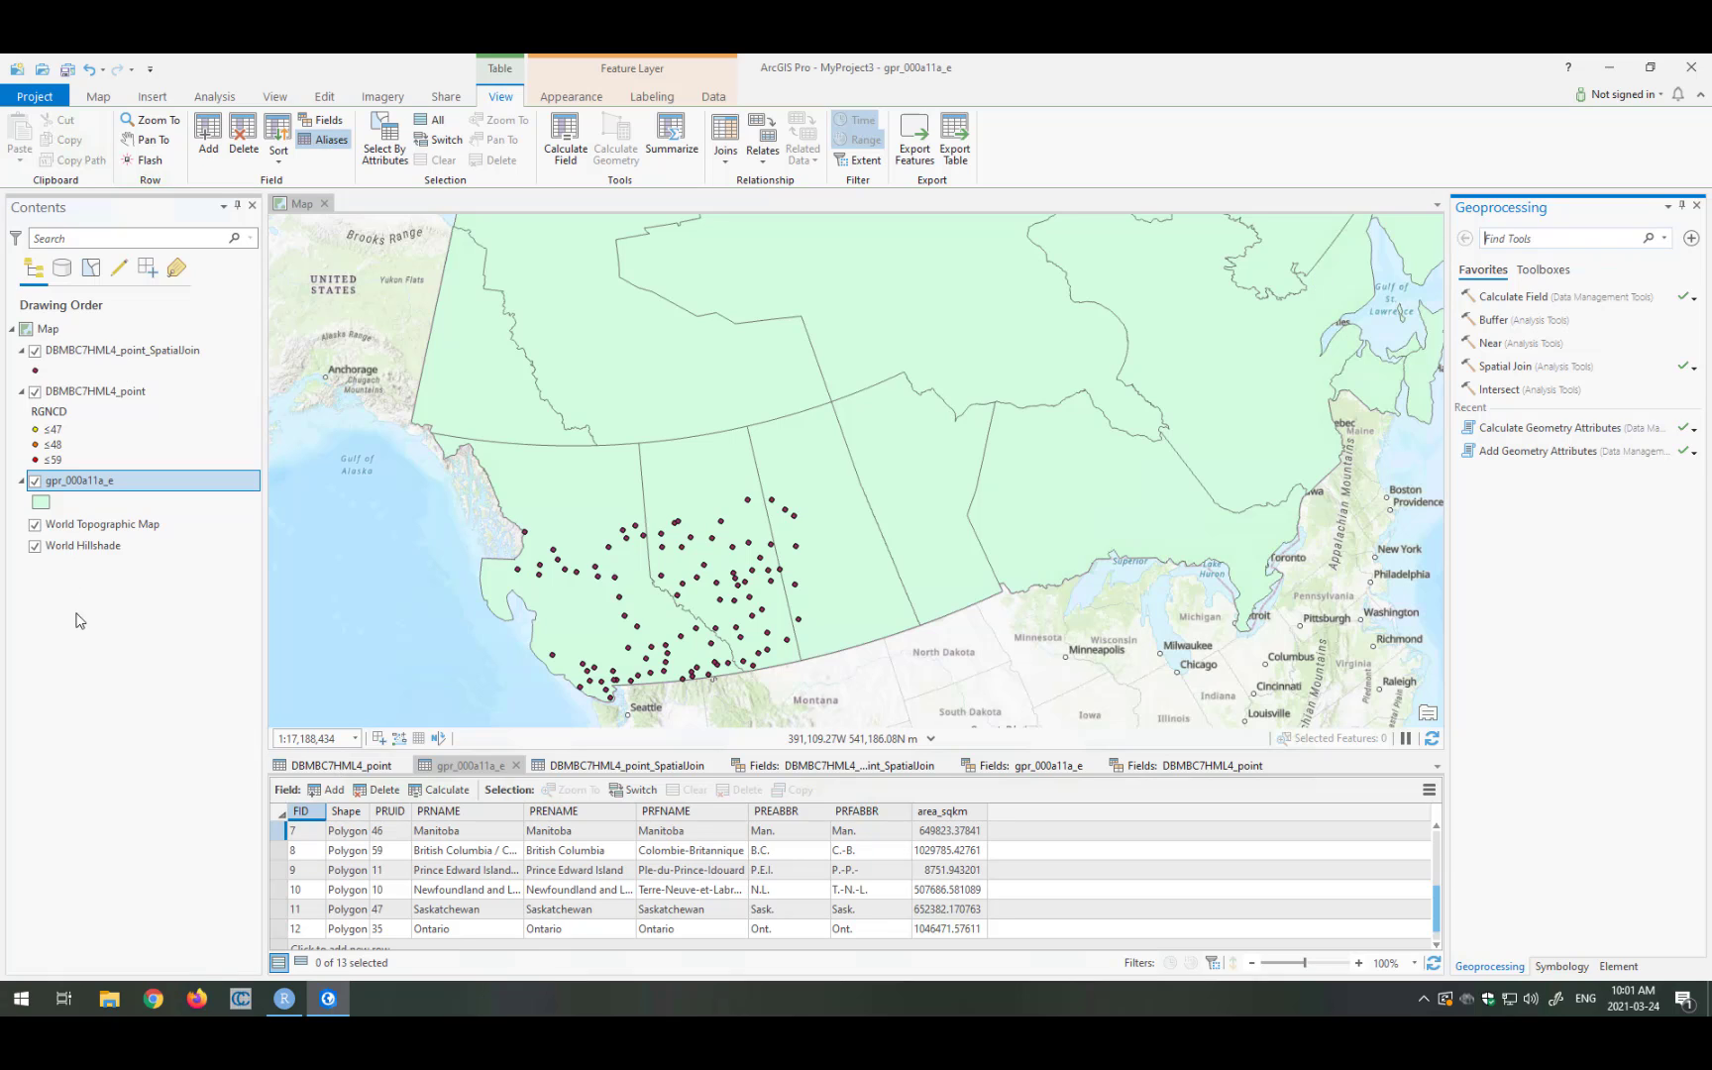
right_click(109, 485)
click(148, 508)
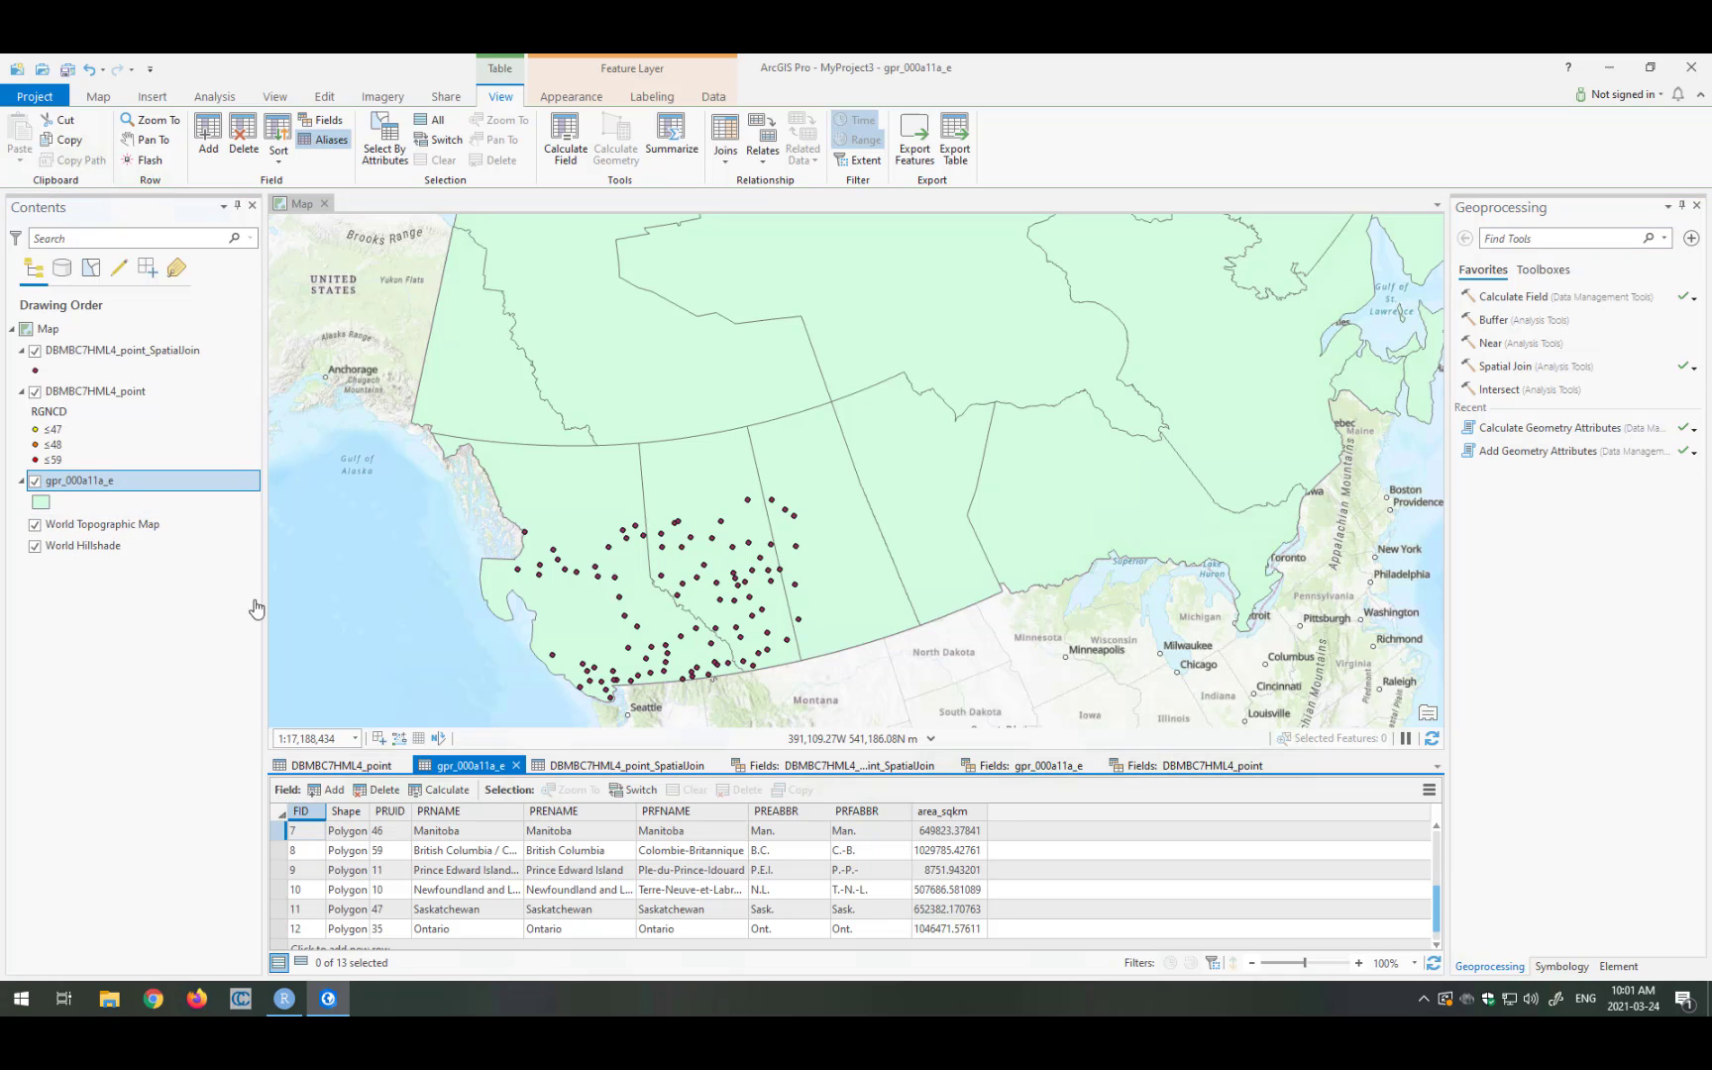
mouse_move(469, 816)
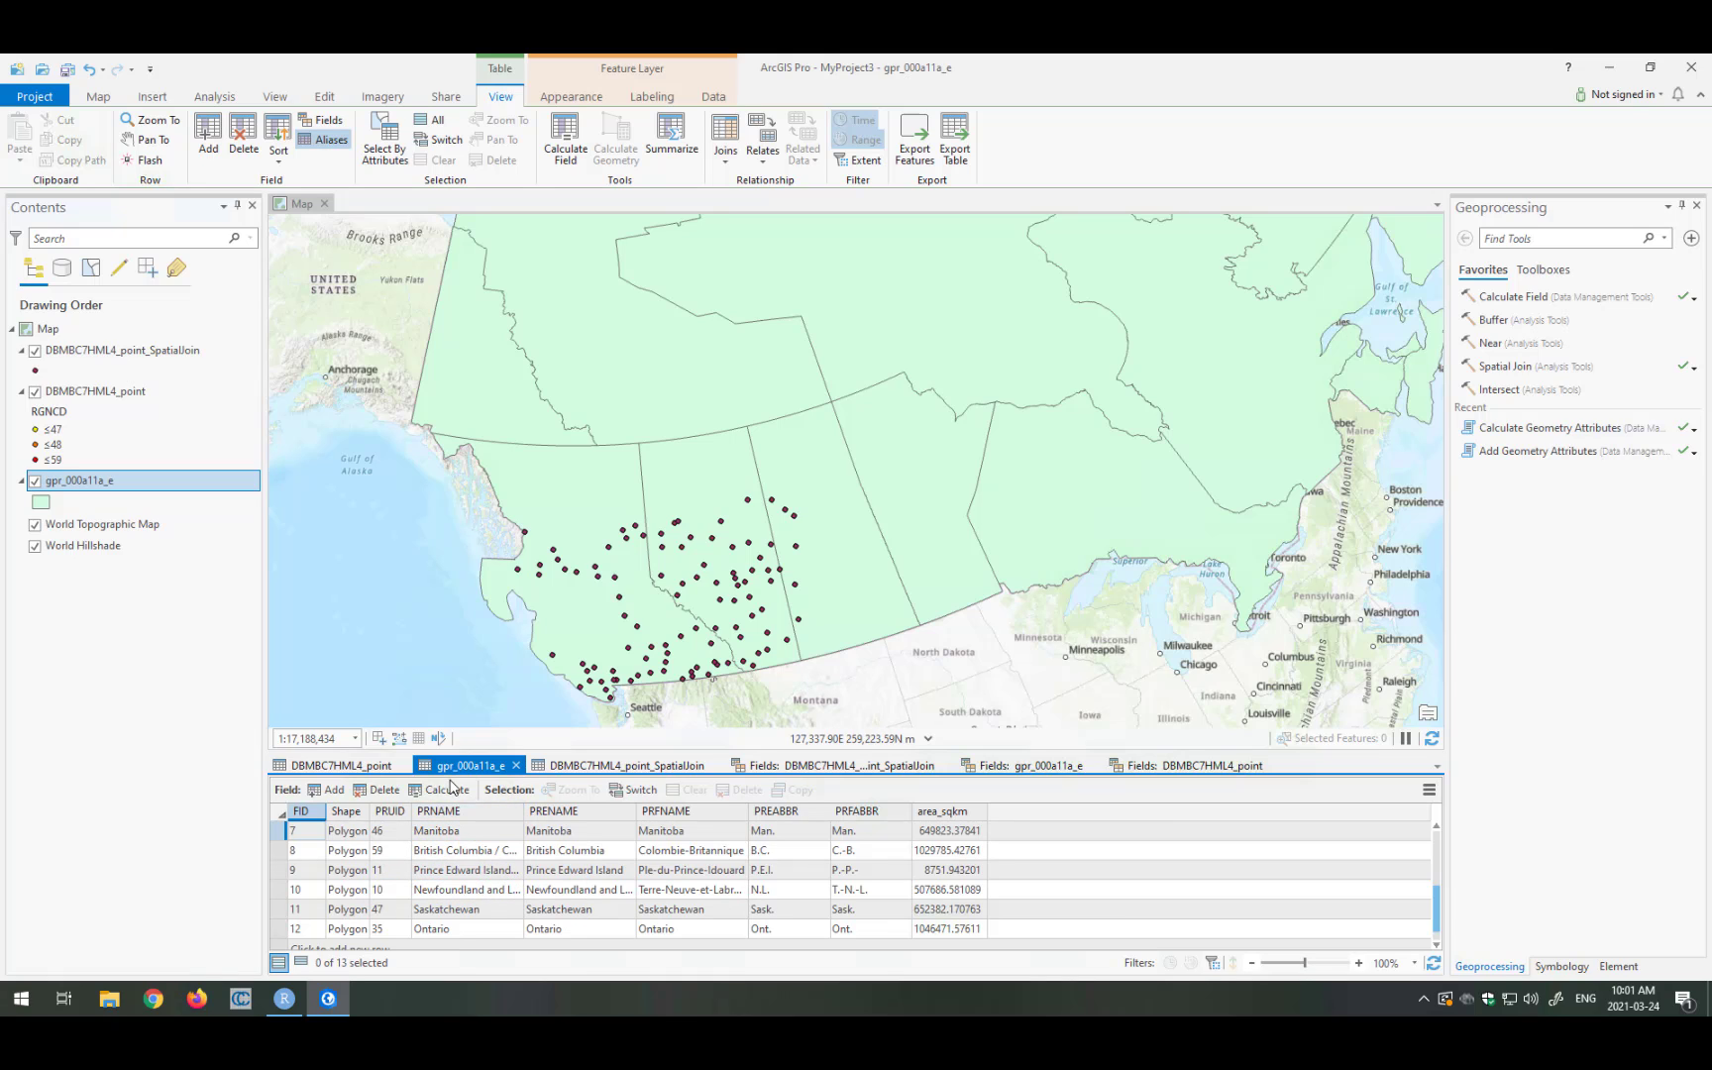
Step: Open the attribute table of the DBMBC7HML4_point_SpatialJoin layer and show its PRNAME column
click(132, 354)
right_click(150, 351)
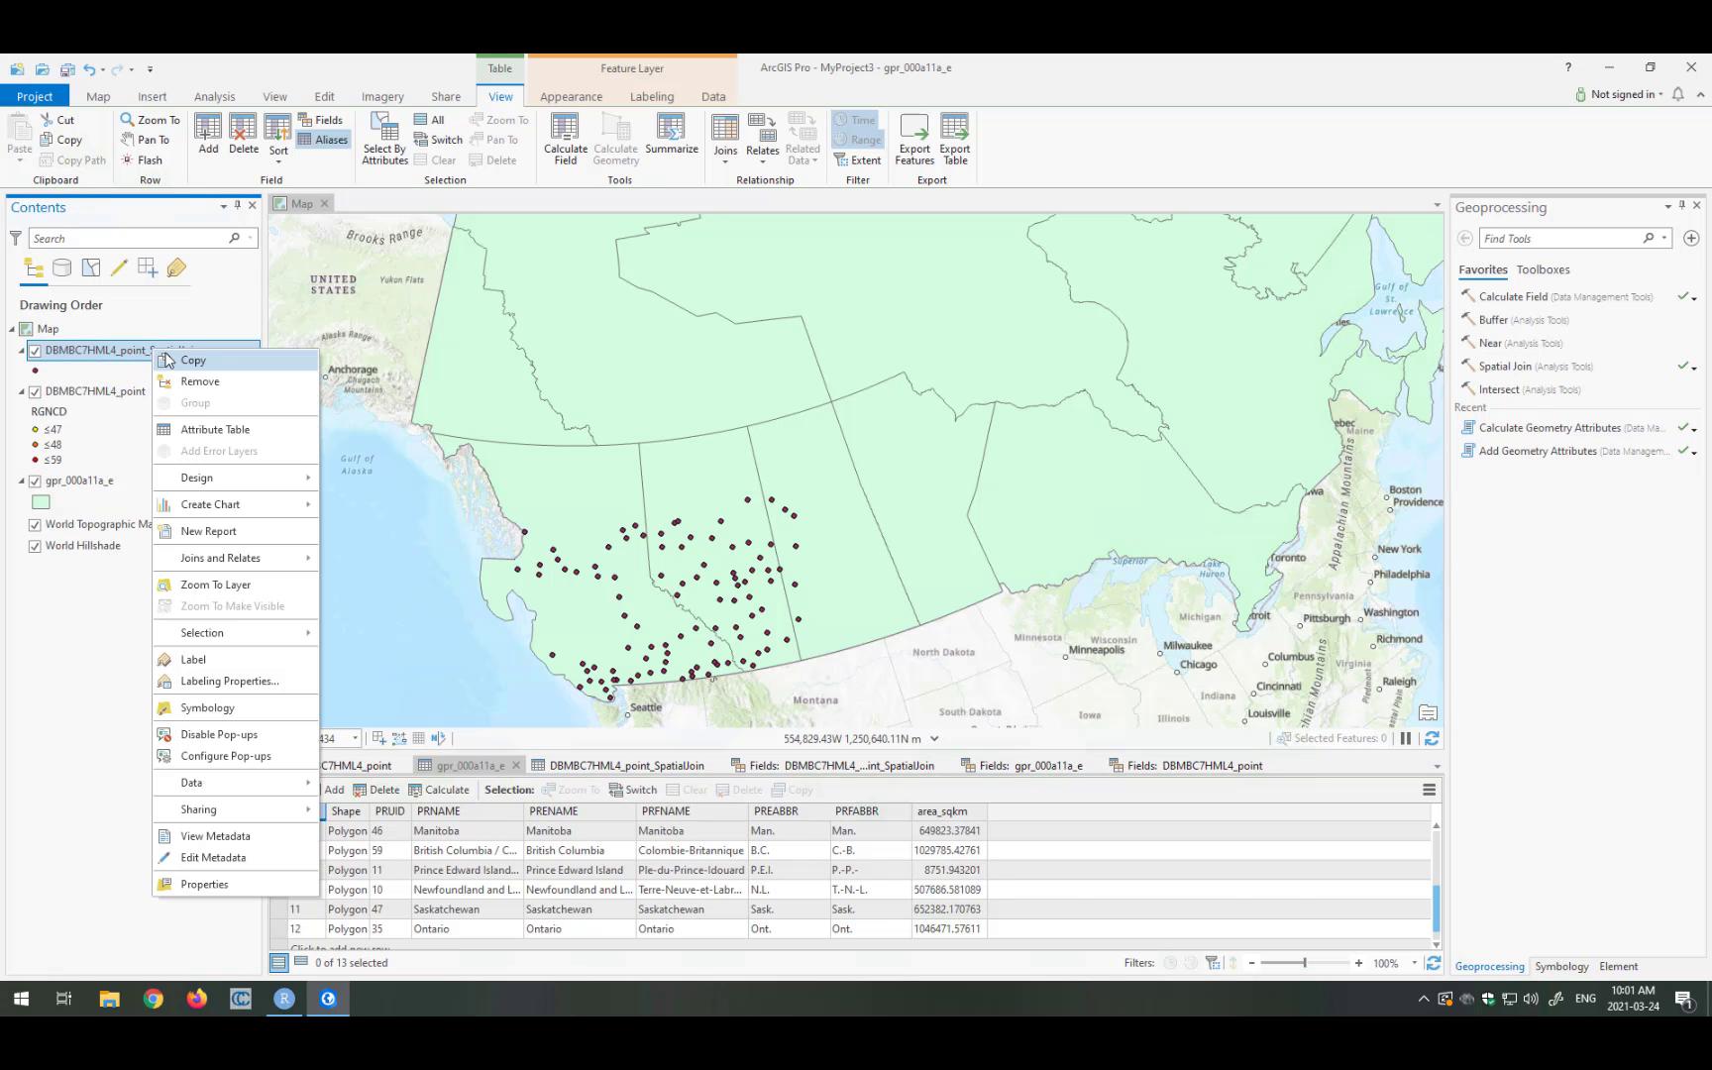
click(202, 428)
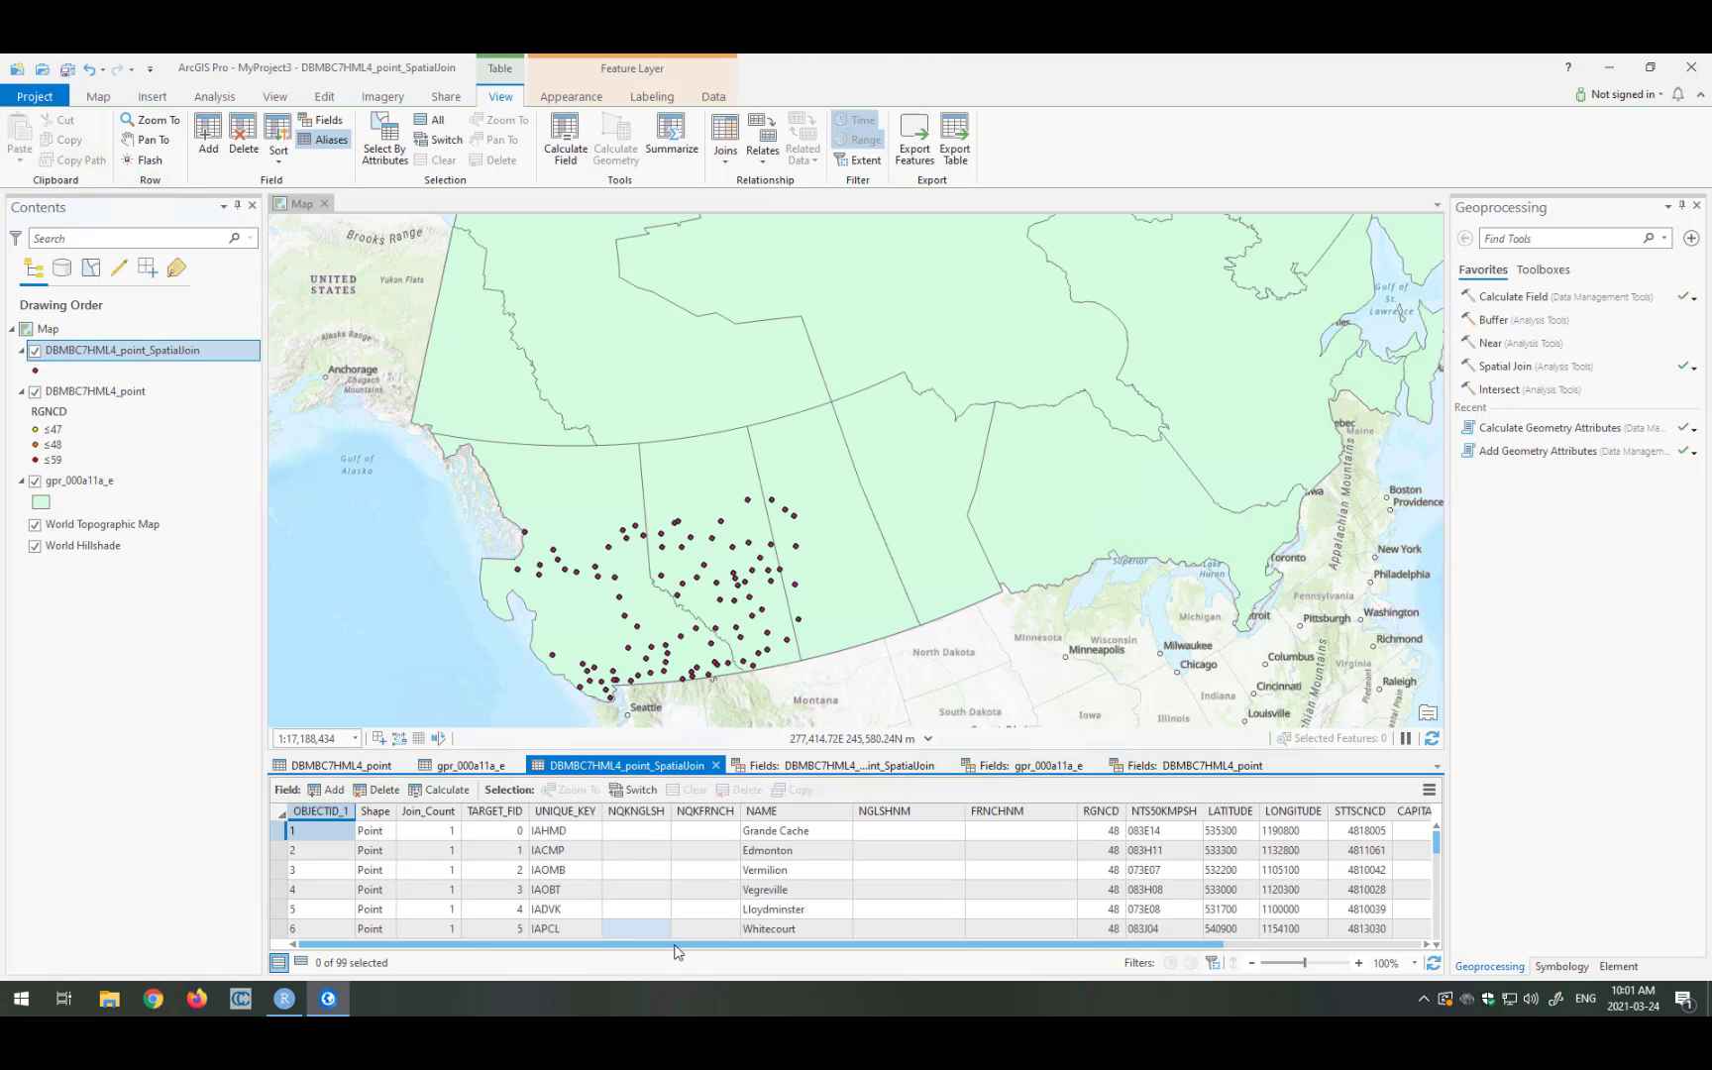
scroll(1115, 929, right, 5)
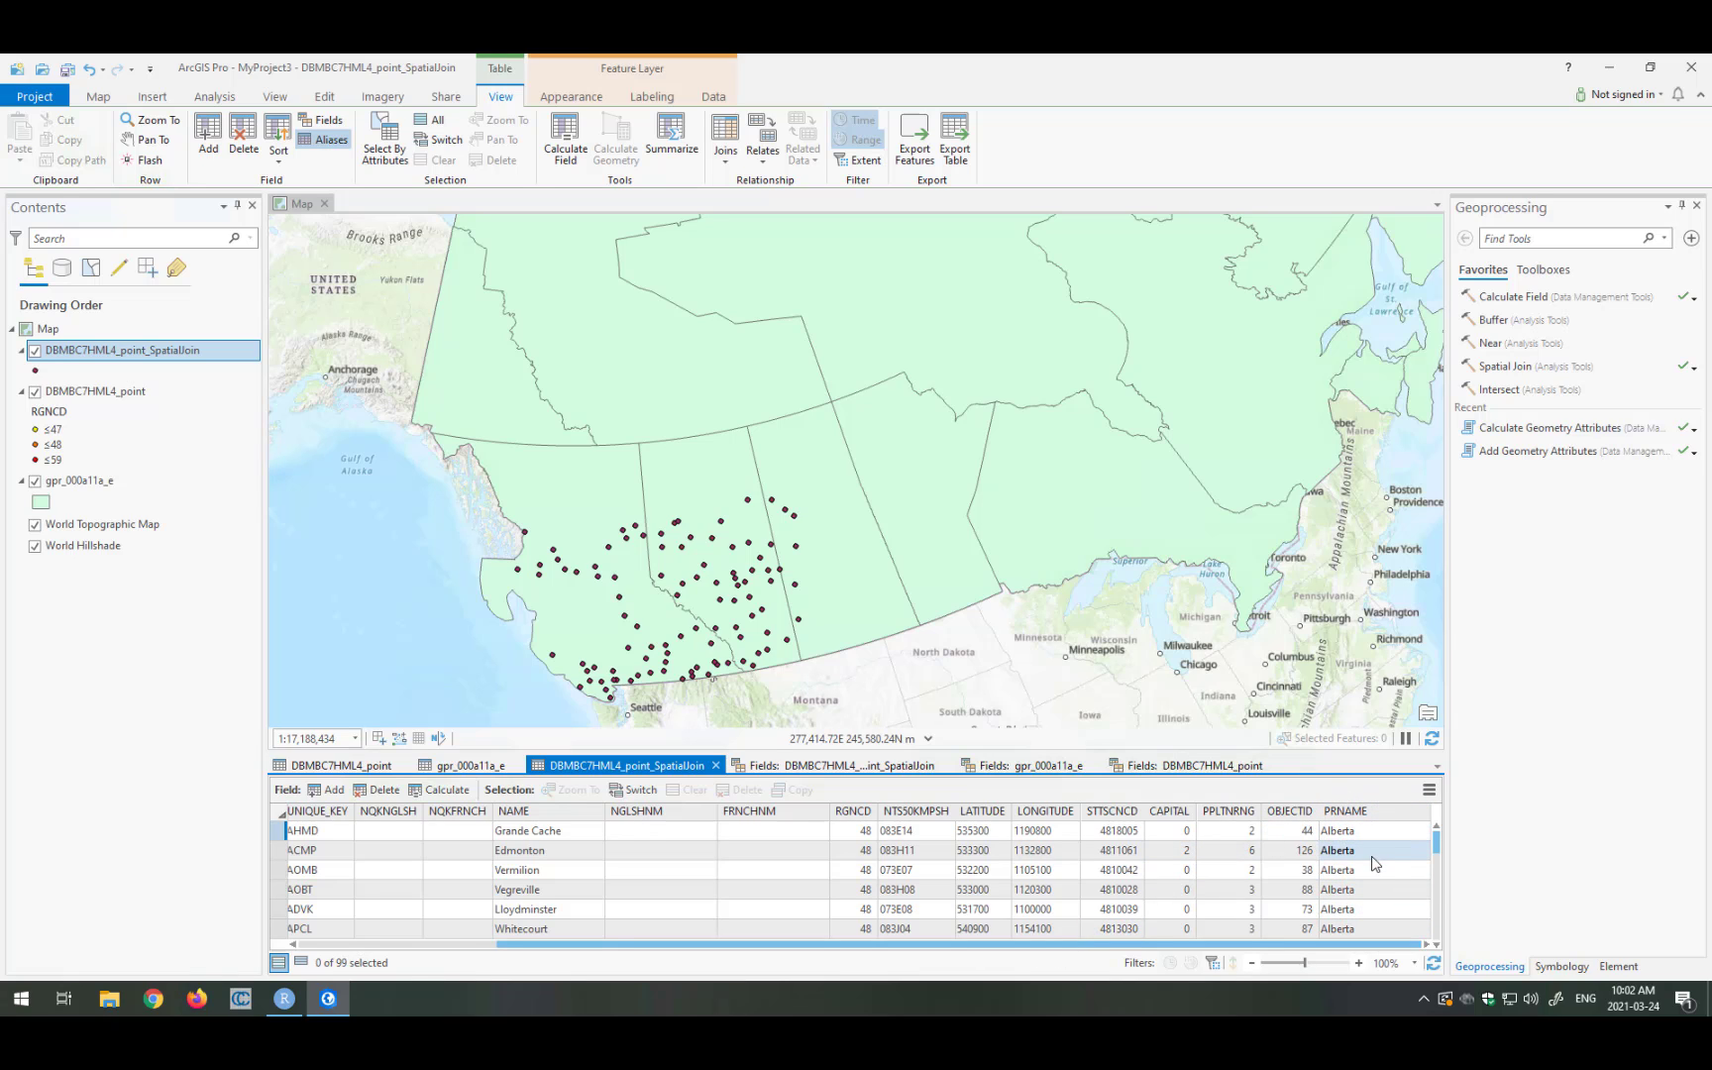
Step: Search the geoprocessing tools for "join" and open the Join Field tool
click(1505, 241)
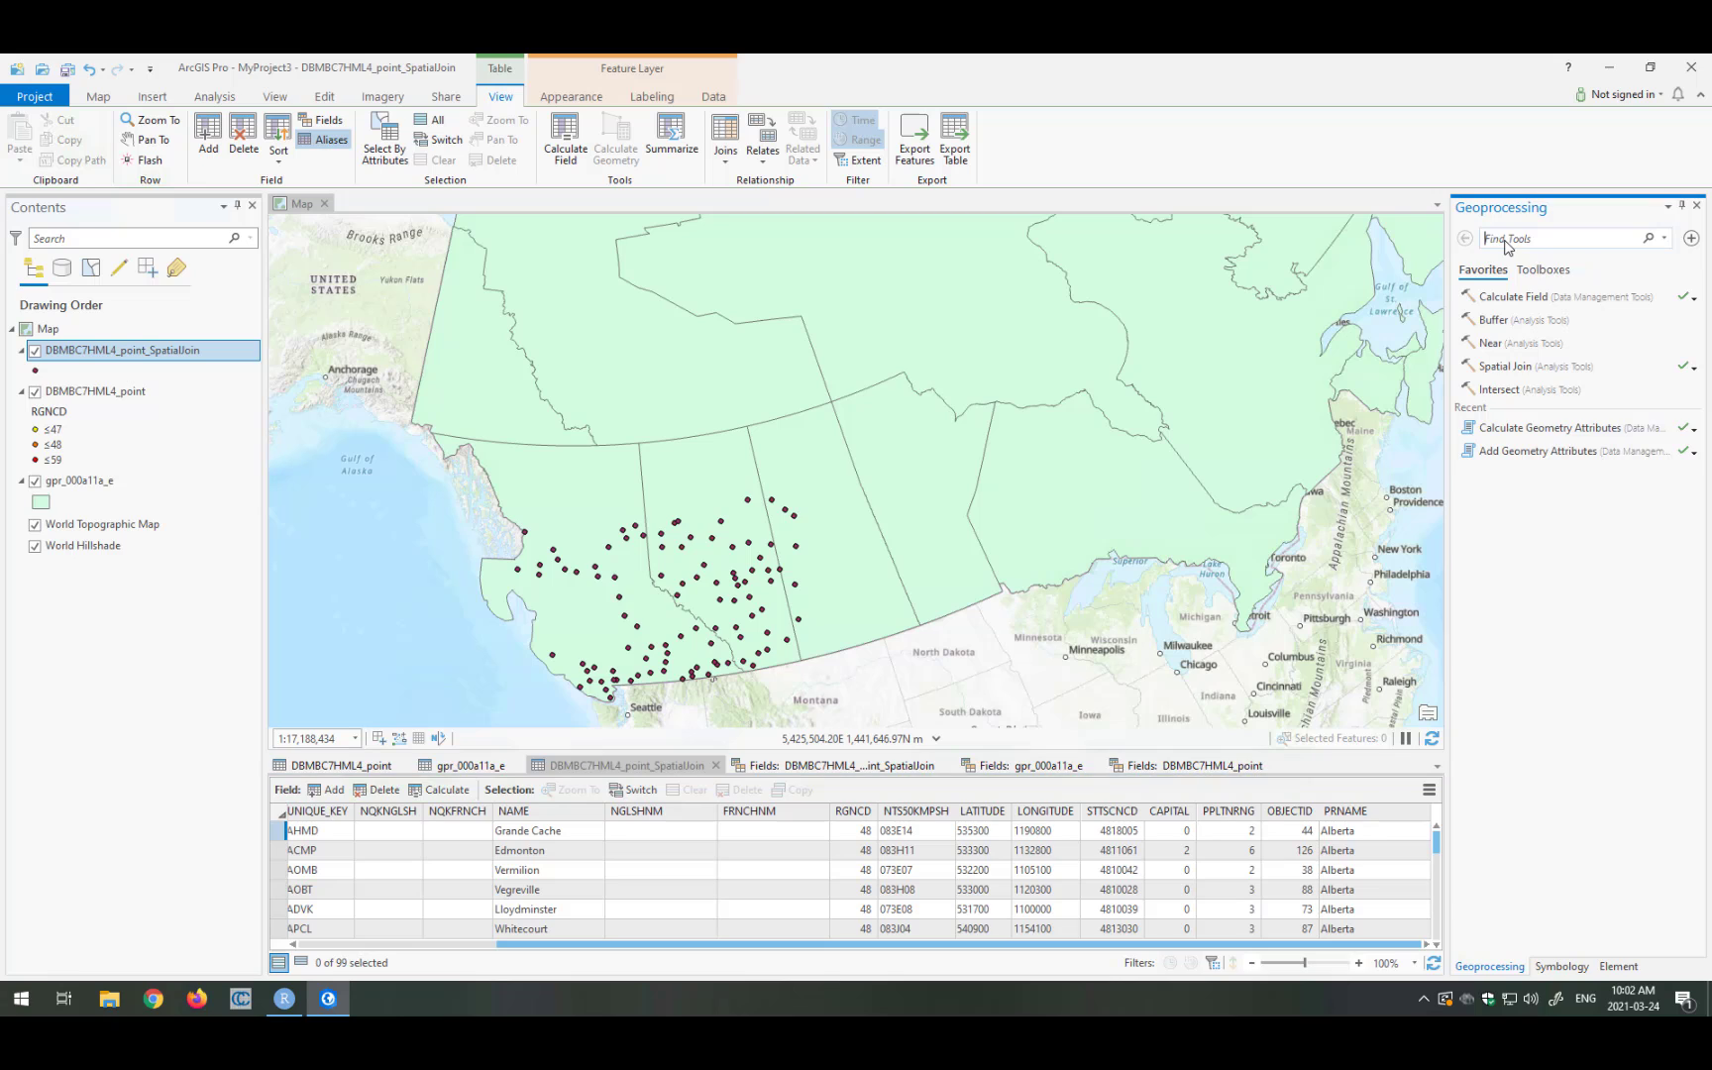
text(join)
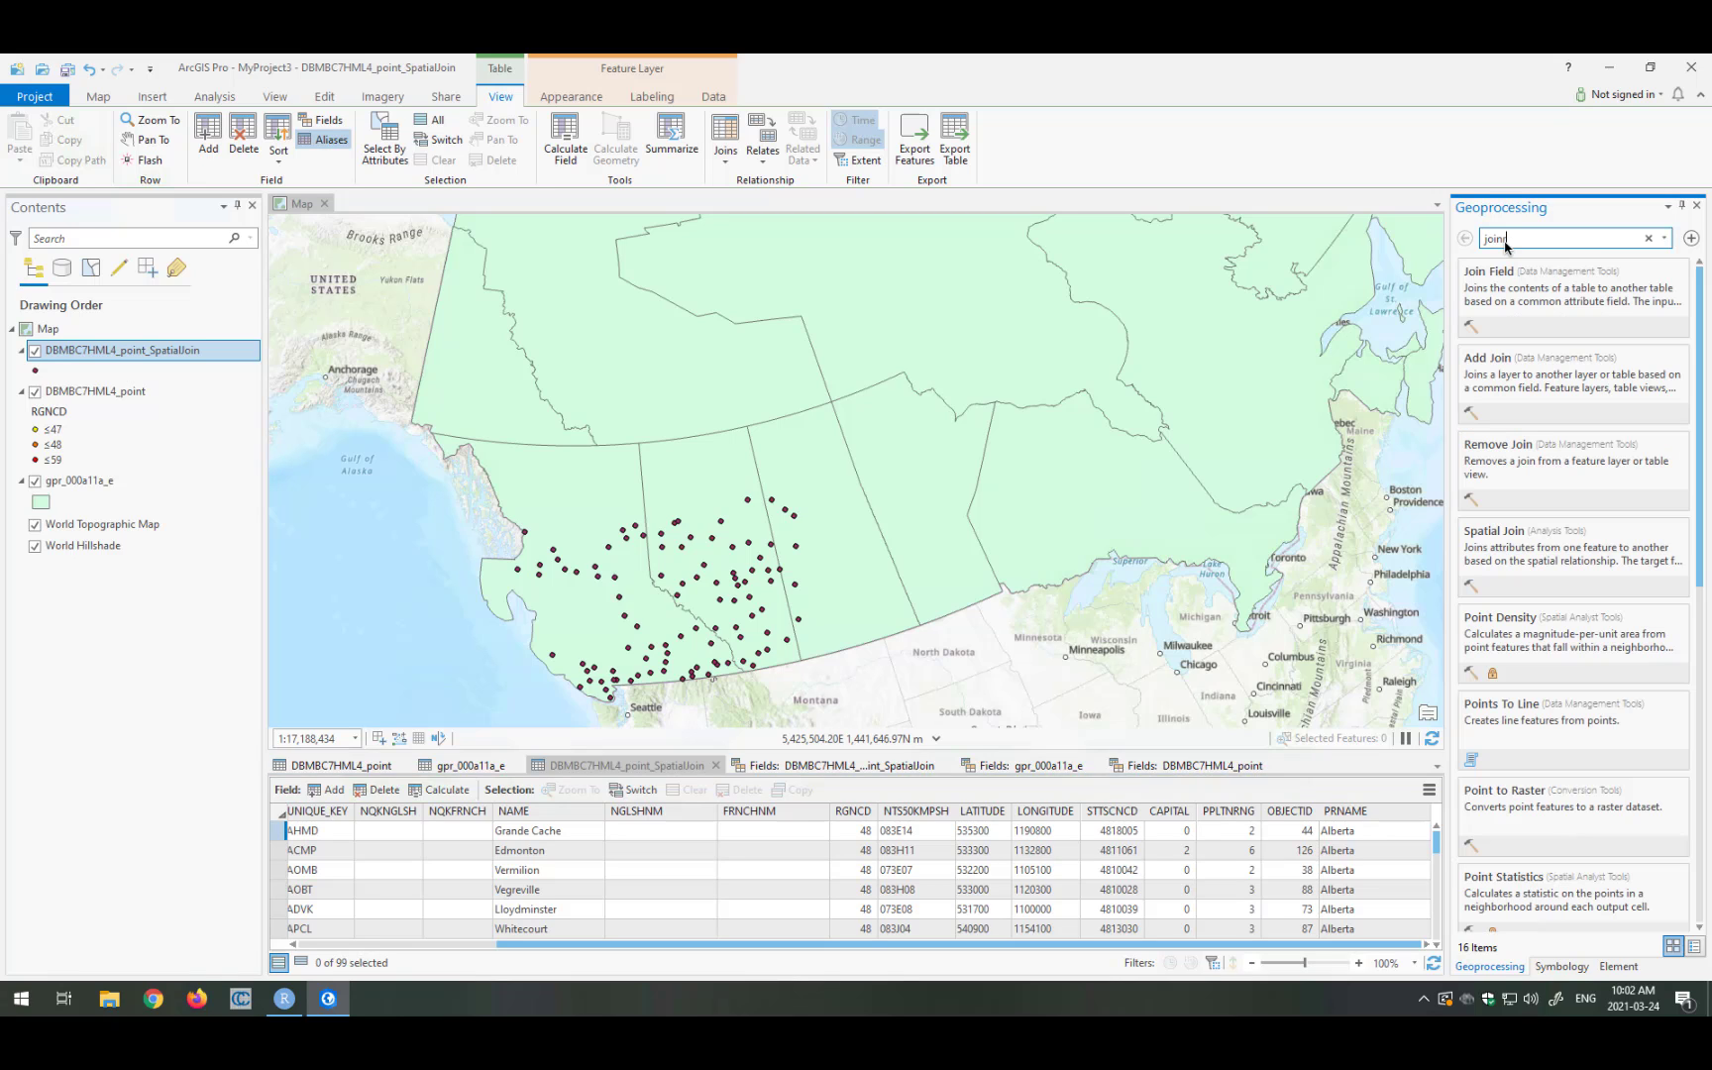
click(1490, 271)
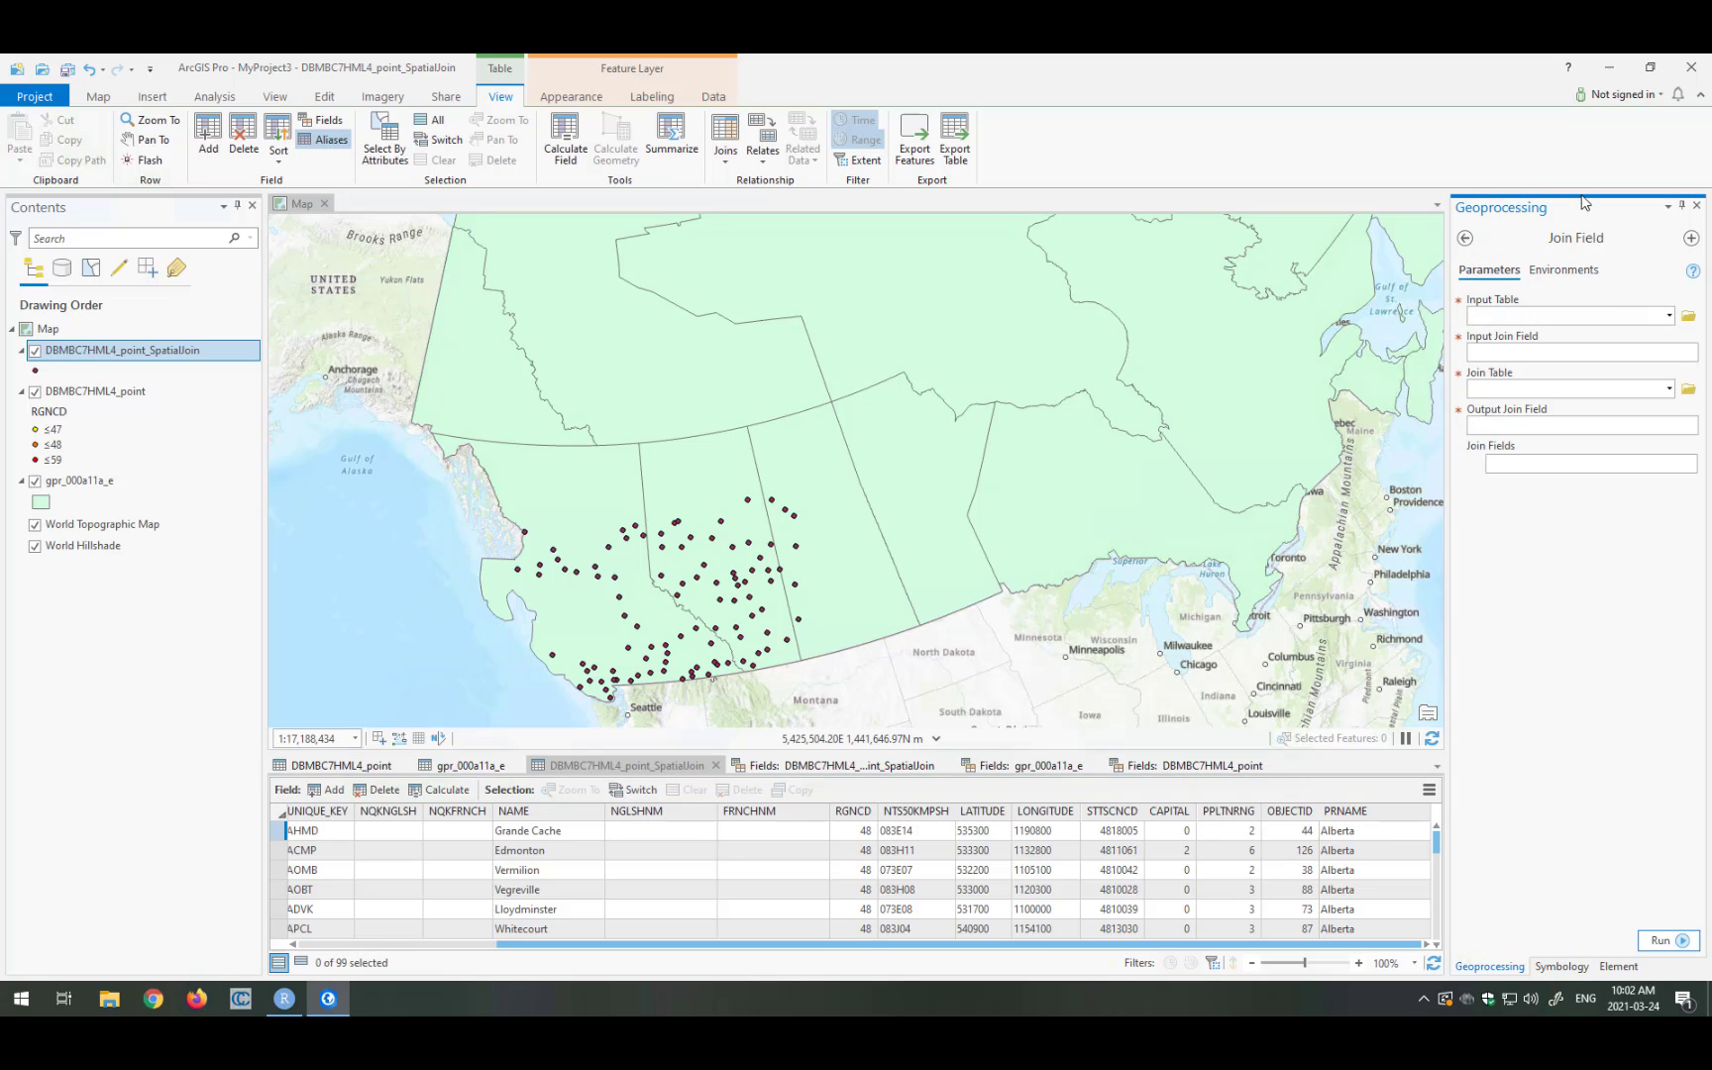
Step: Set the Join Field input table to DBMBC7HML4_point_SpatialJoin and its input join field to PRNAME
click(1671, 315)
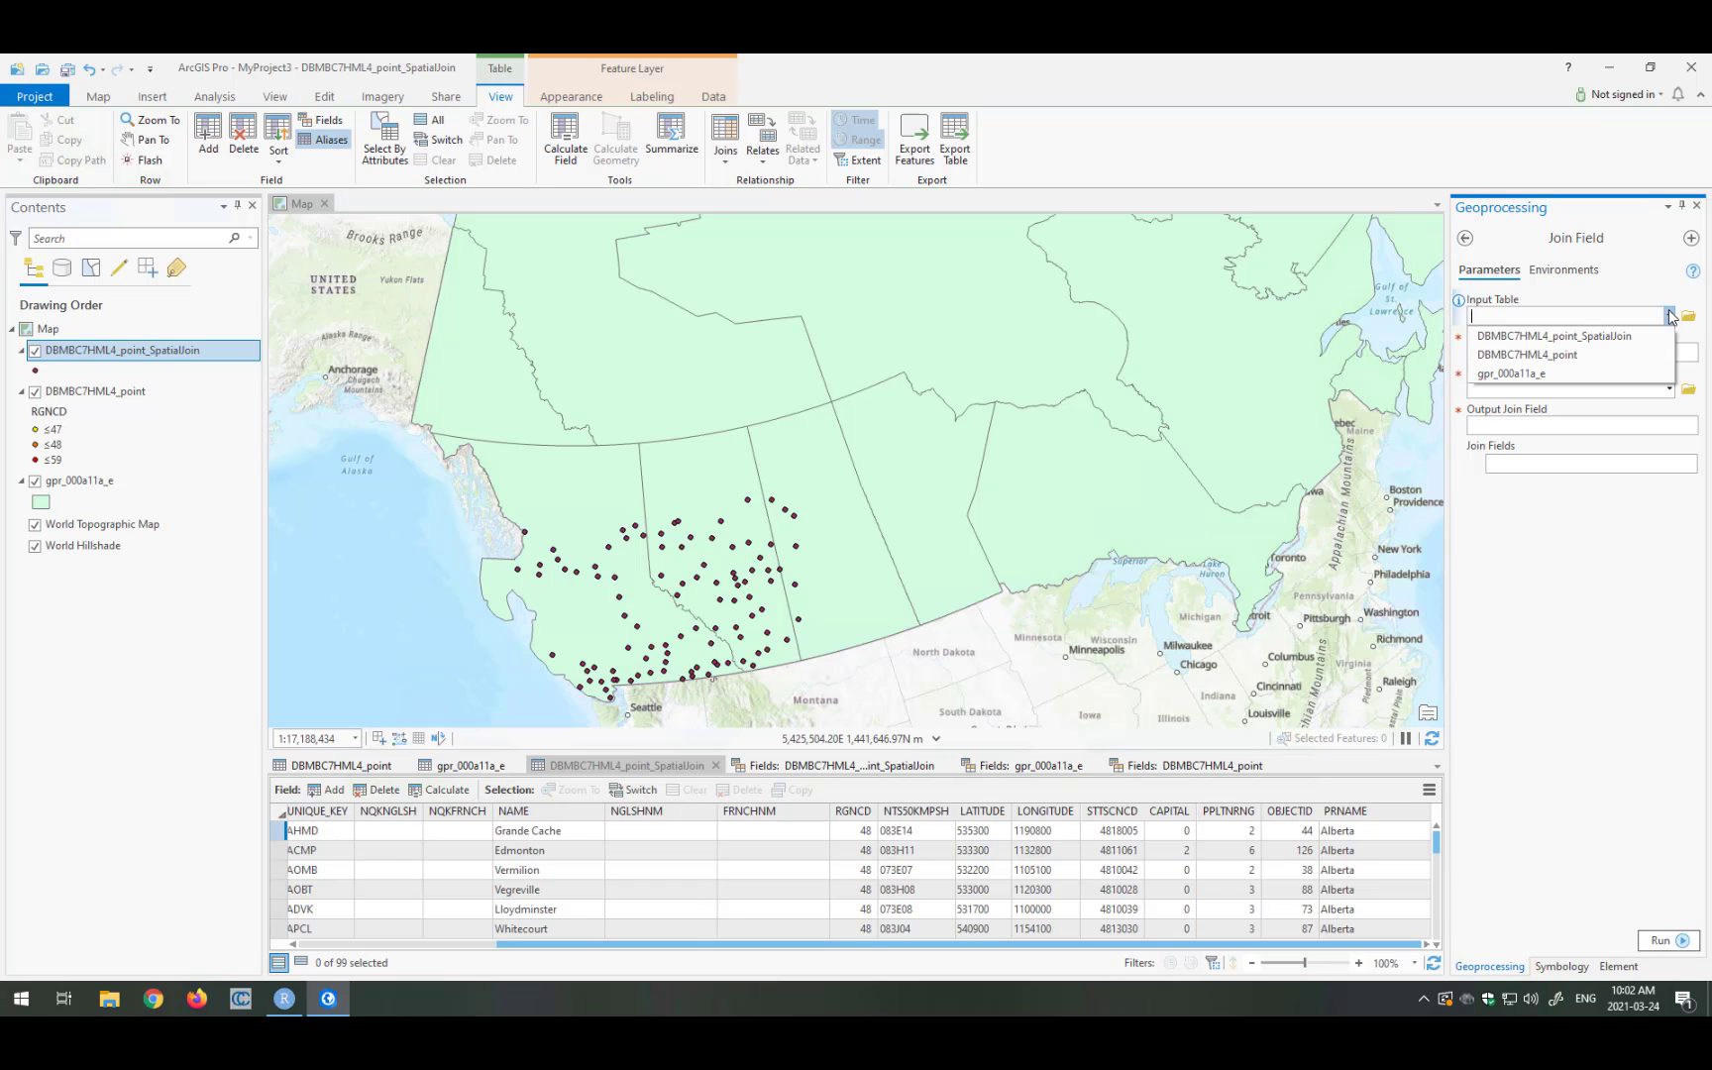
click(1630, 374)
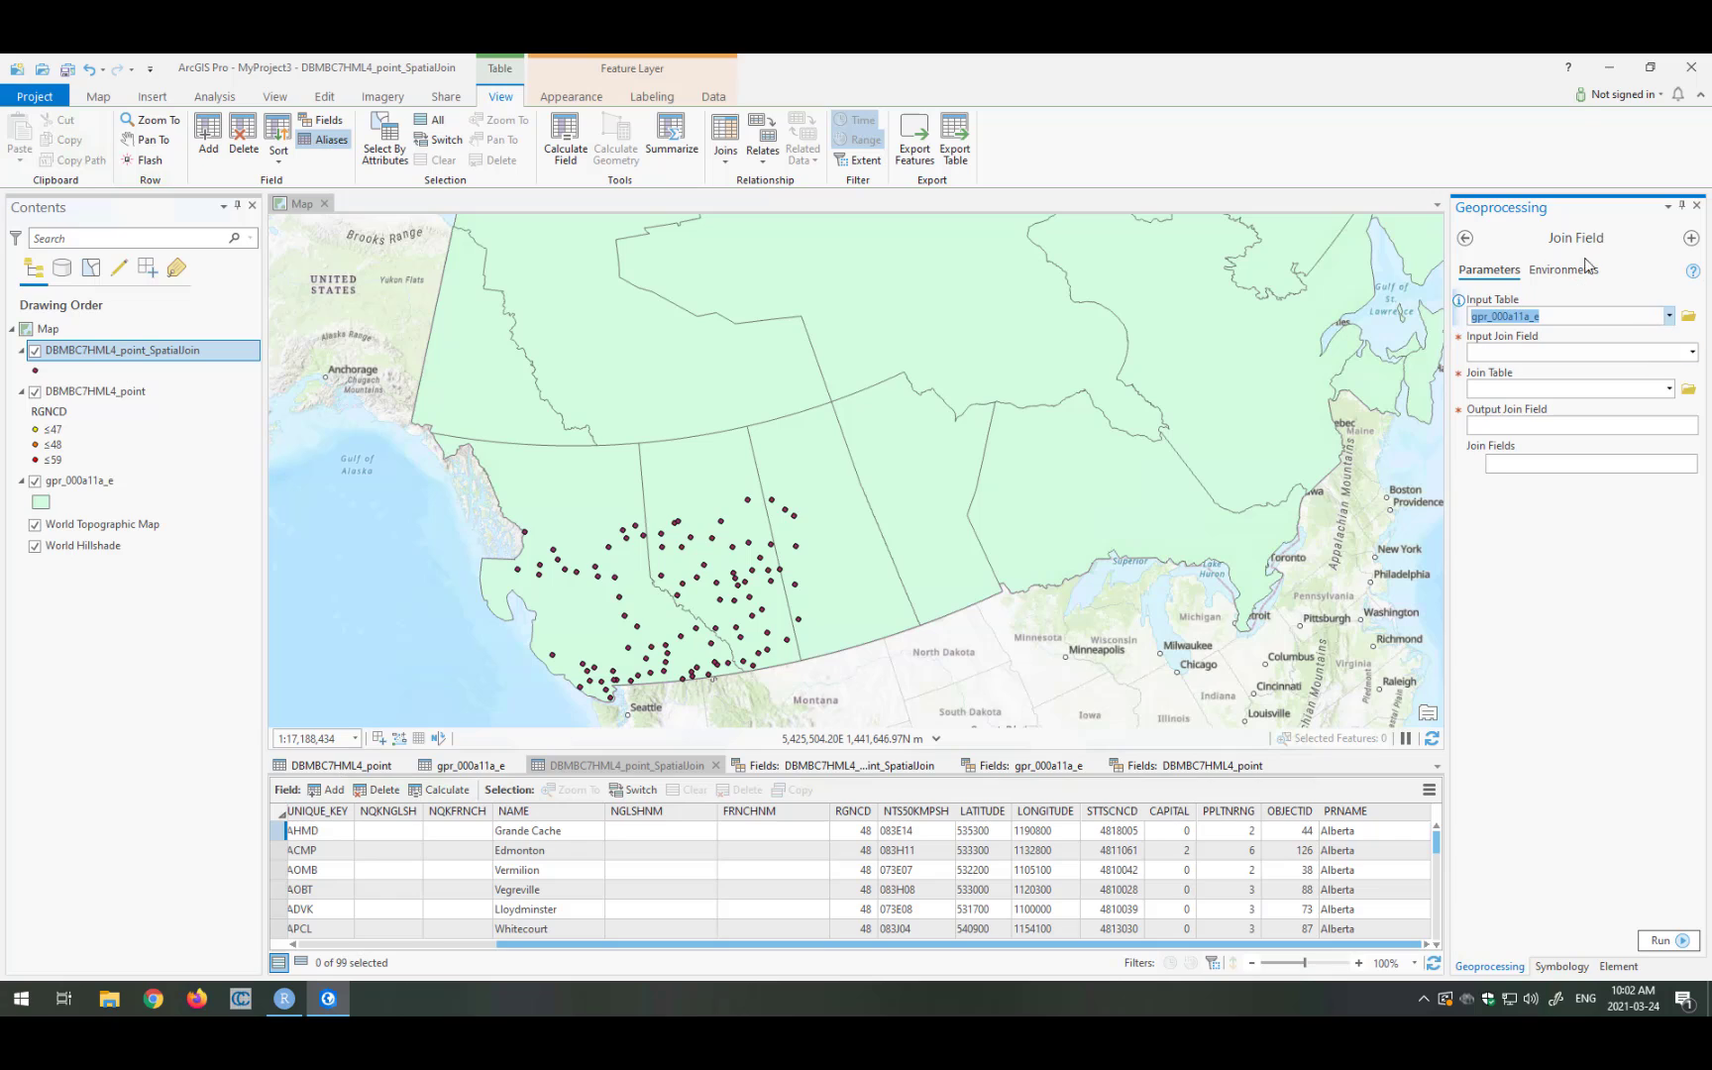
click(1671, 316)
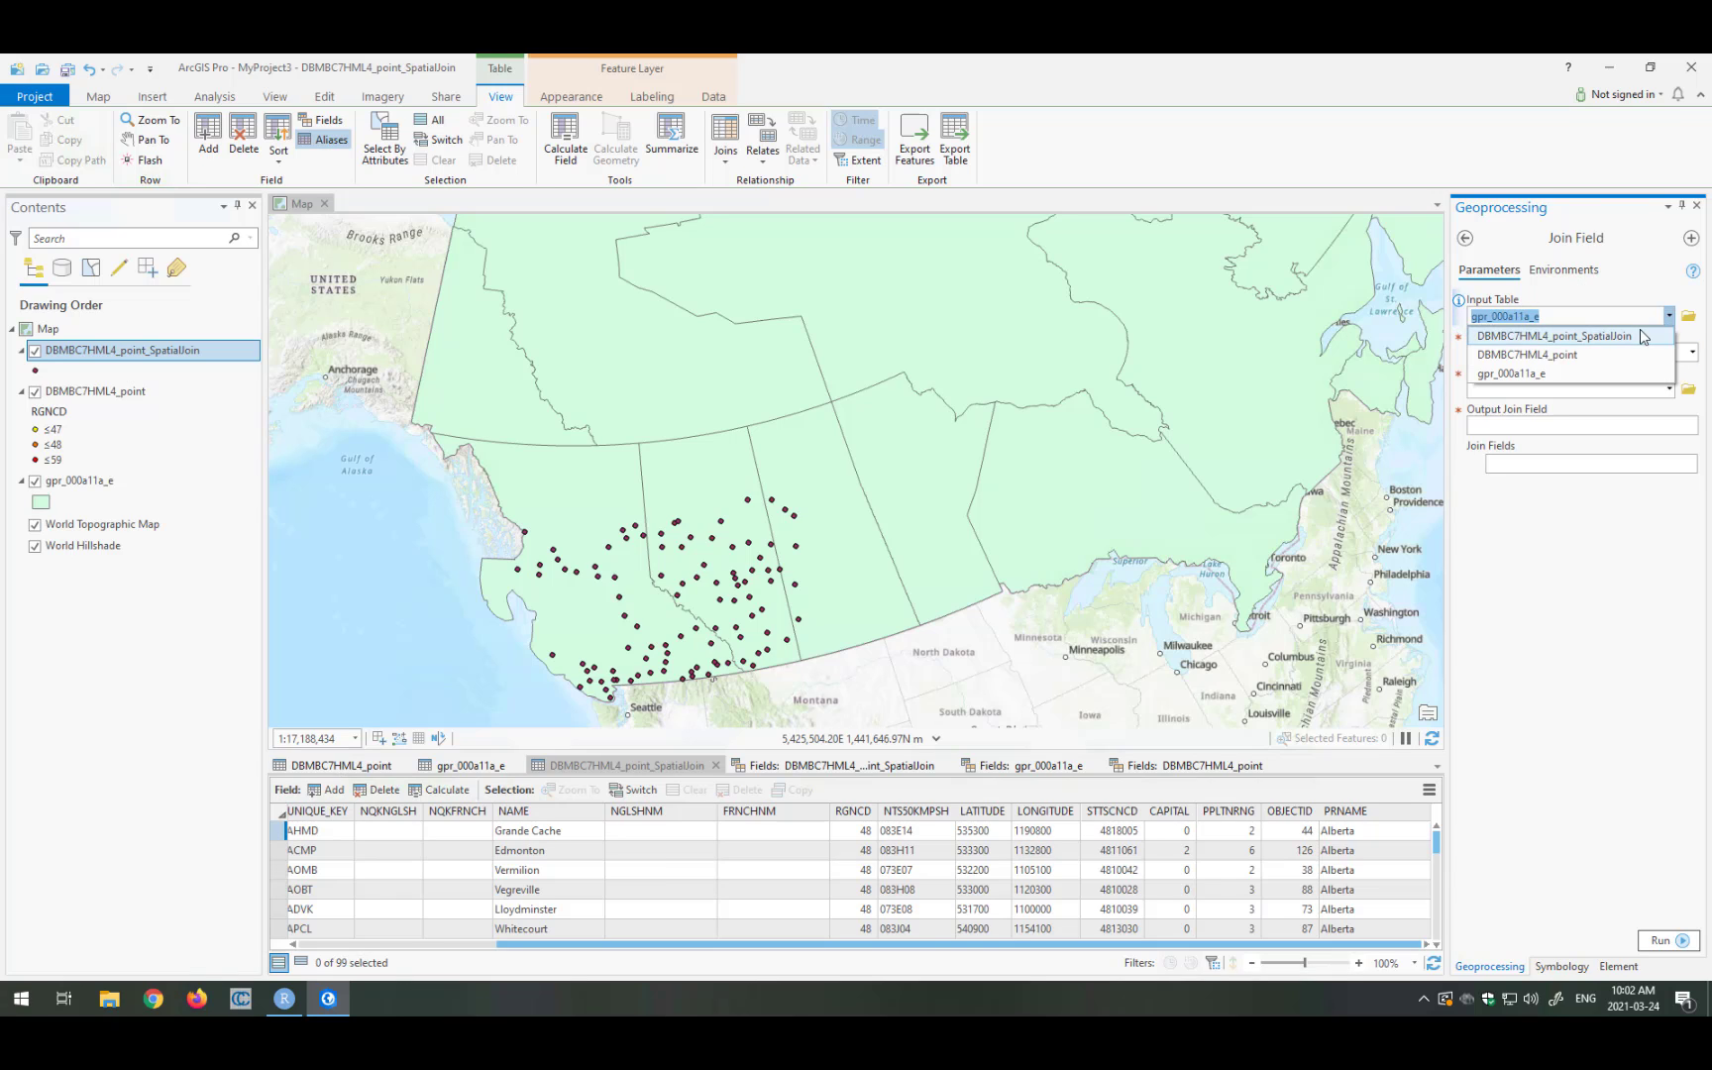
click(1672, 340)
click(1693, 354)
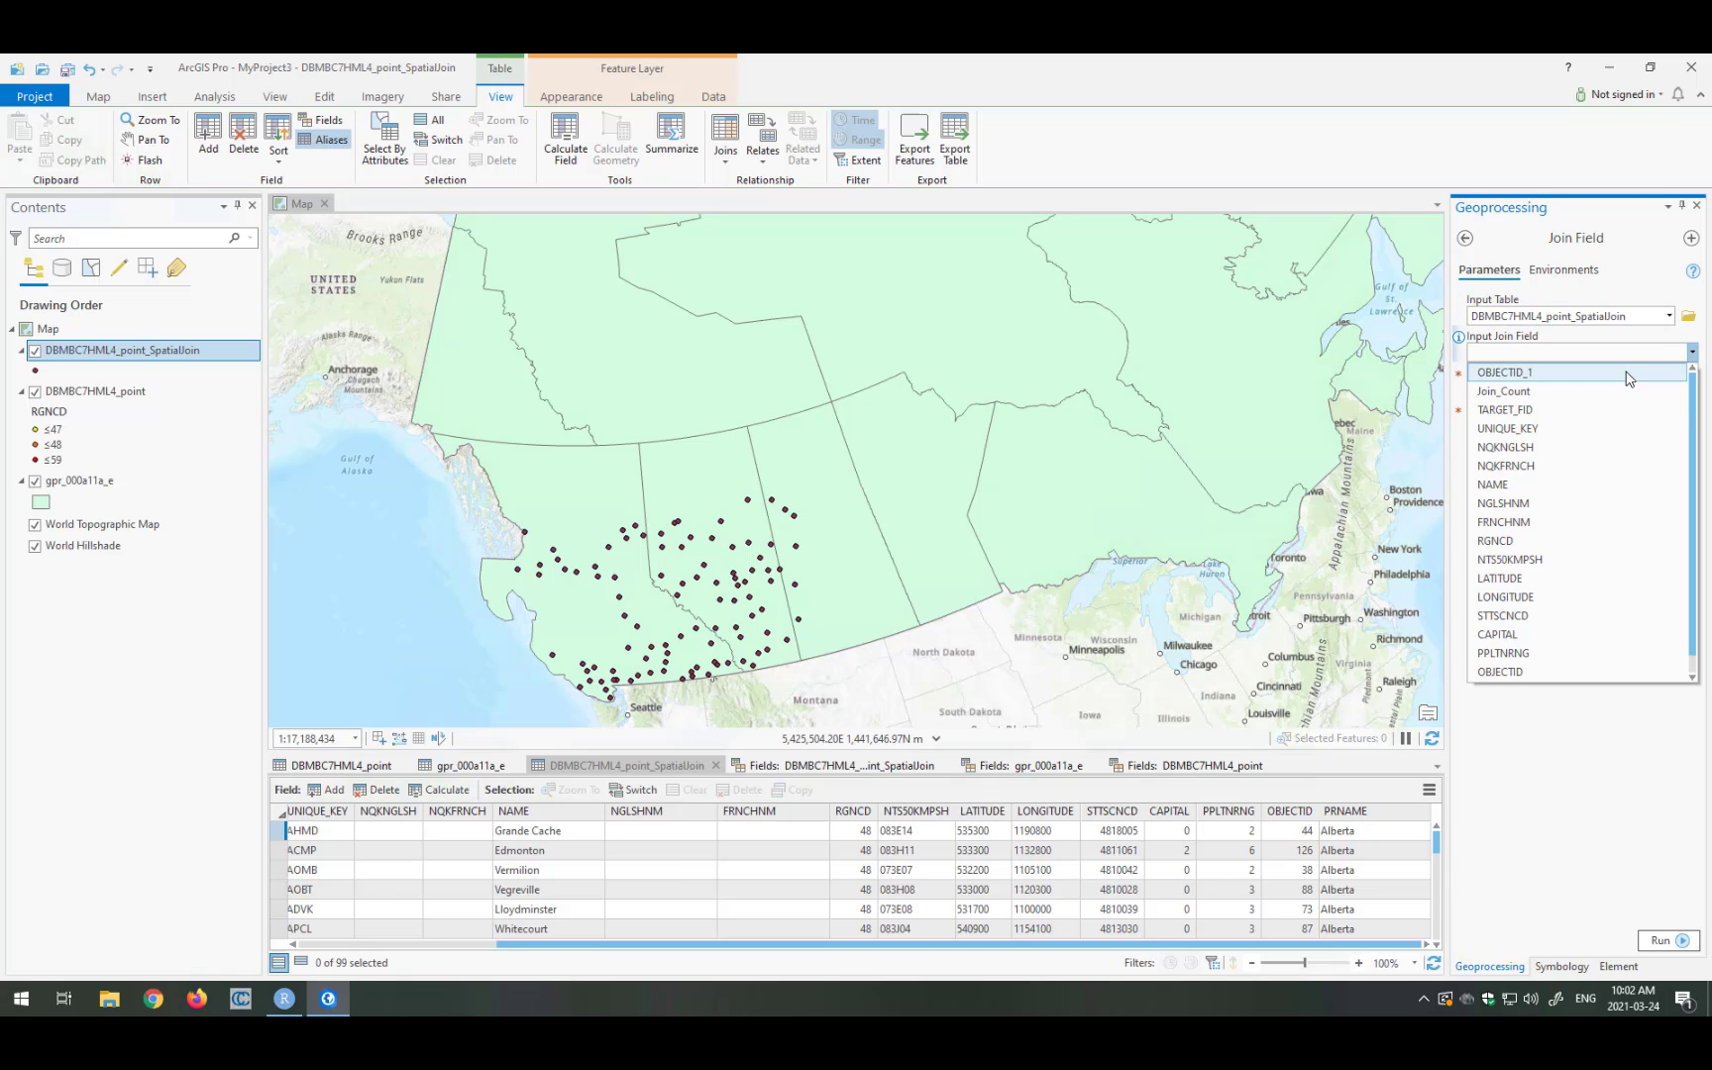
scroll(1589, 671, down, 1)
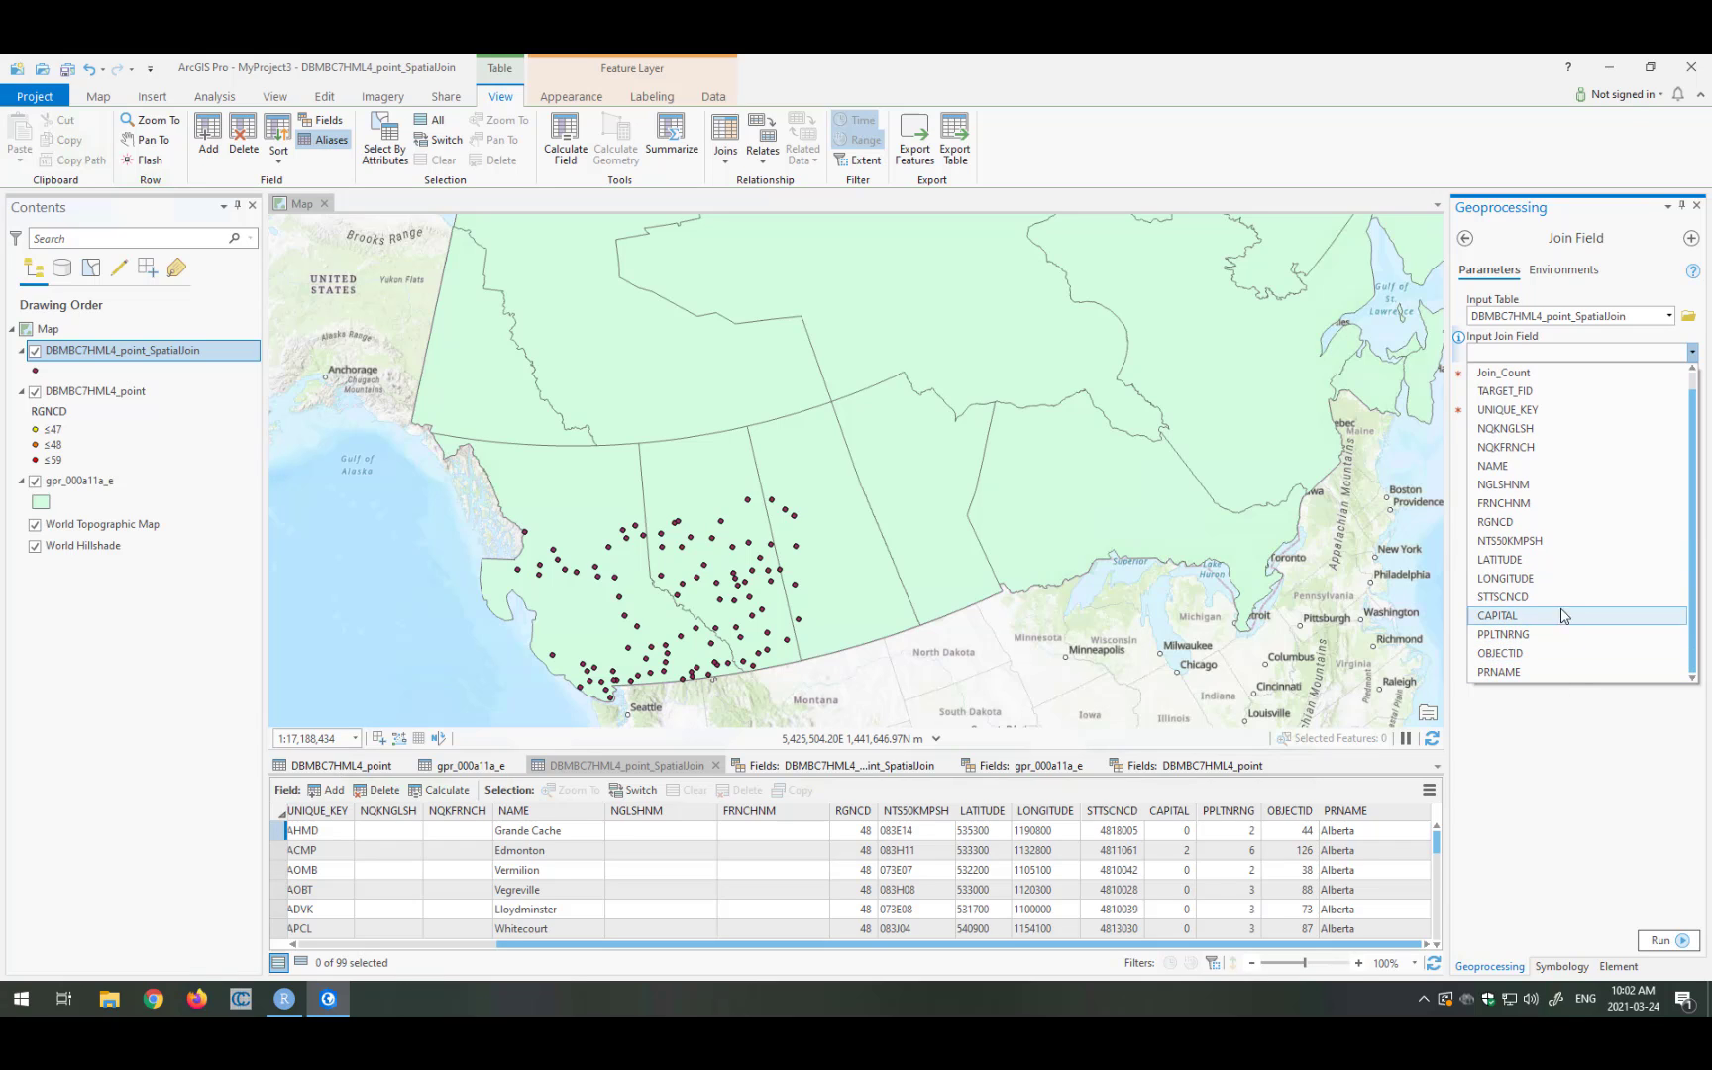
click(1507, 673)
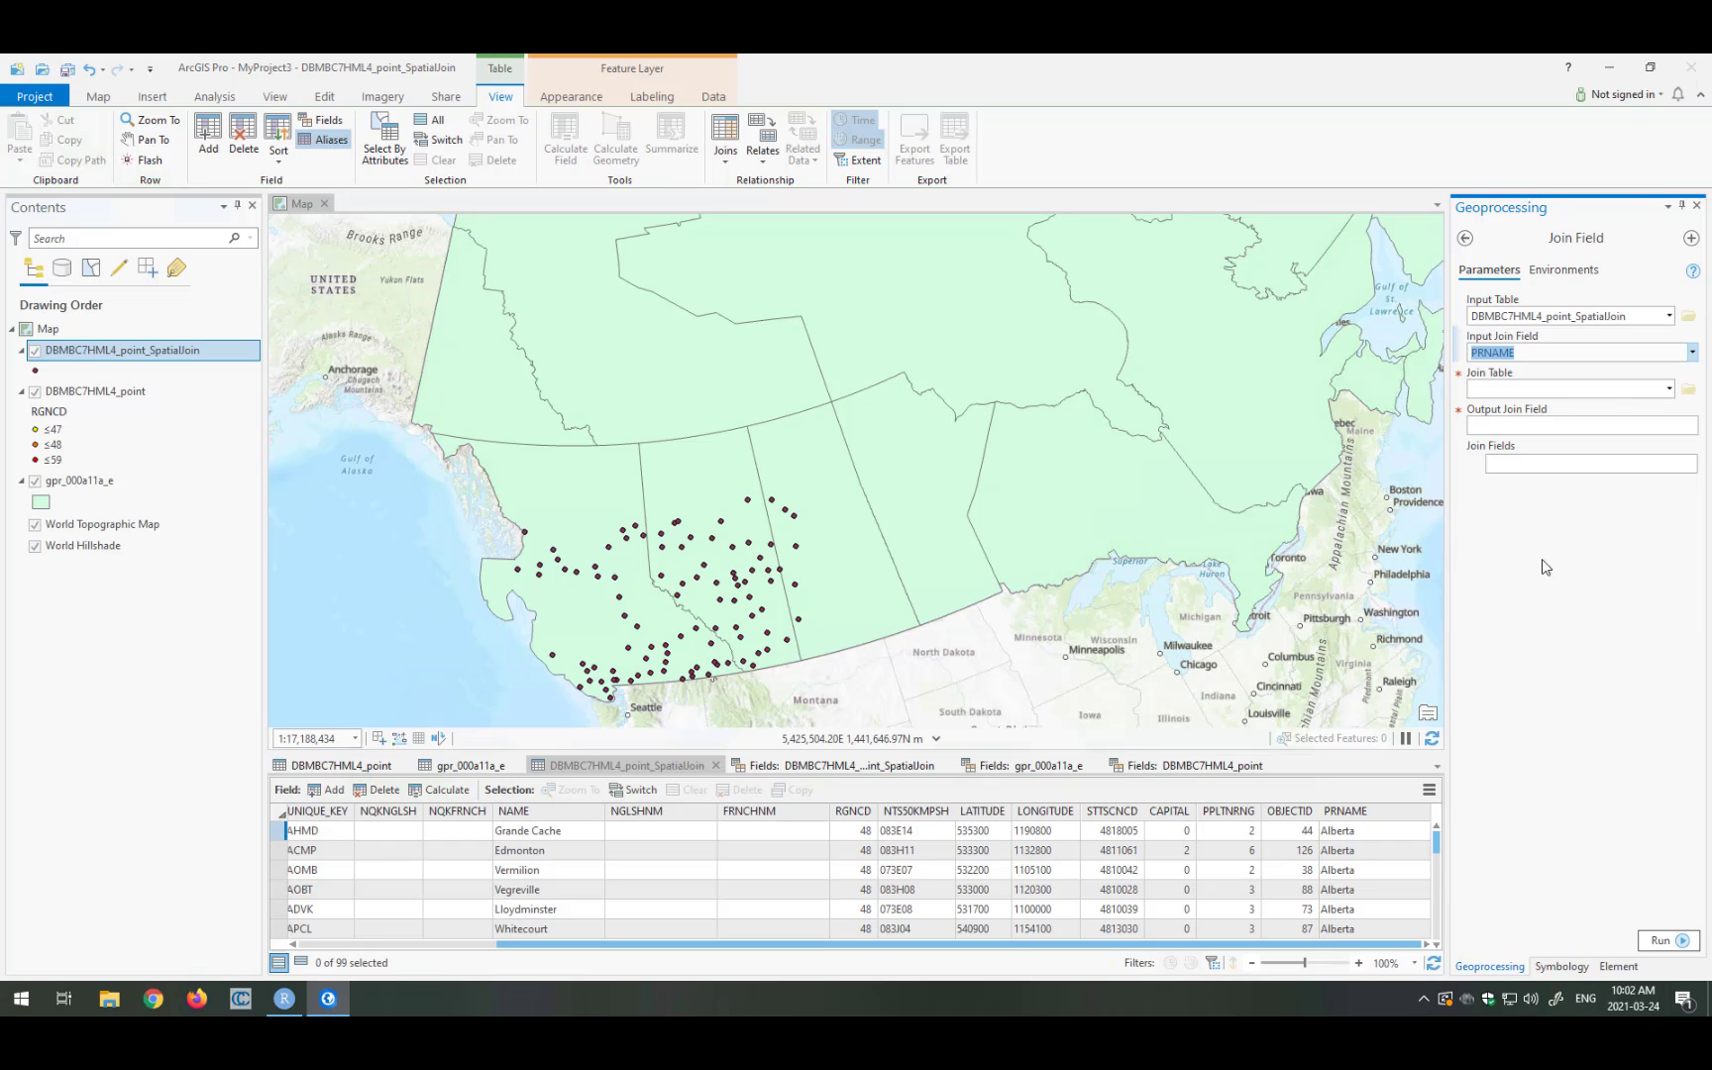
Step: Set the join table to gpr_000a11a_e with PRNAME as the output join field
click(1667, 390)
click(1610, 447)
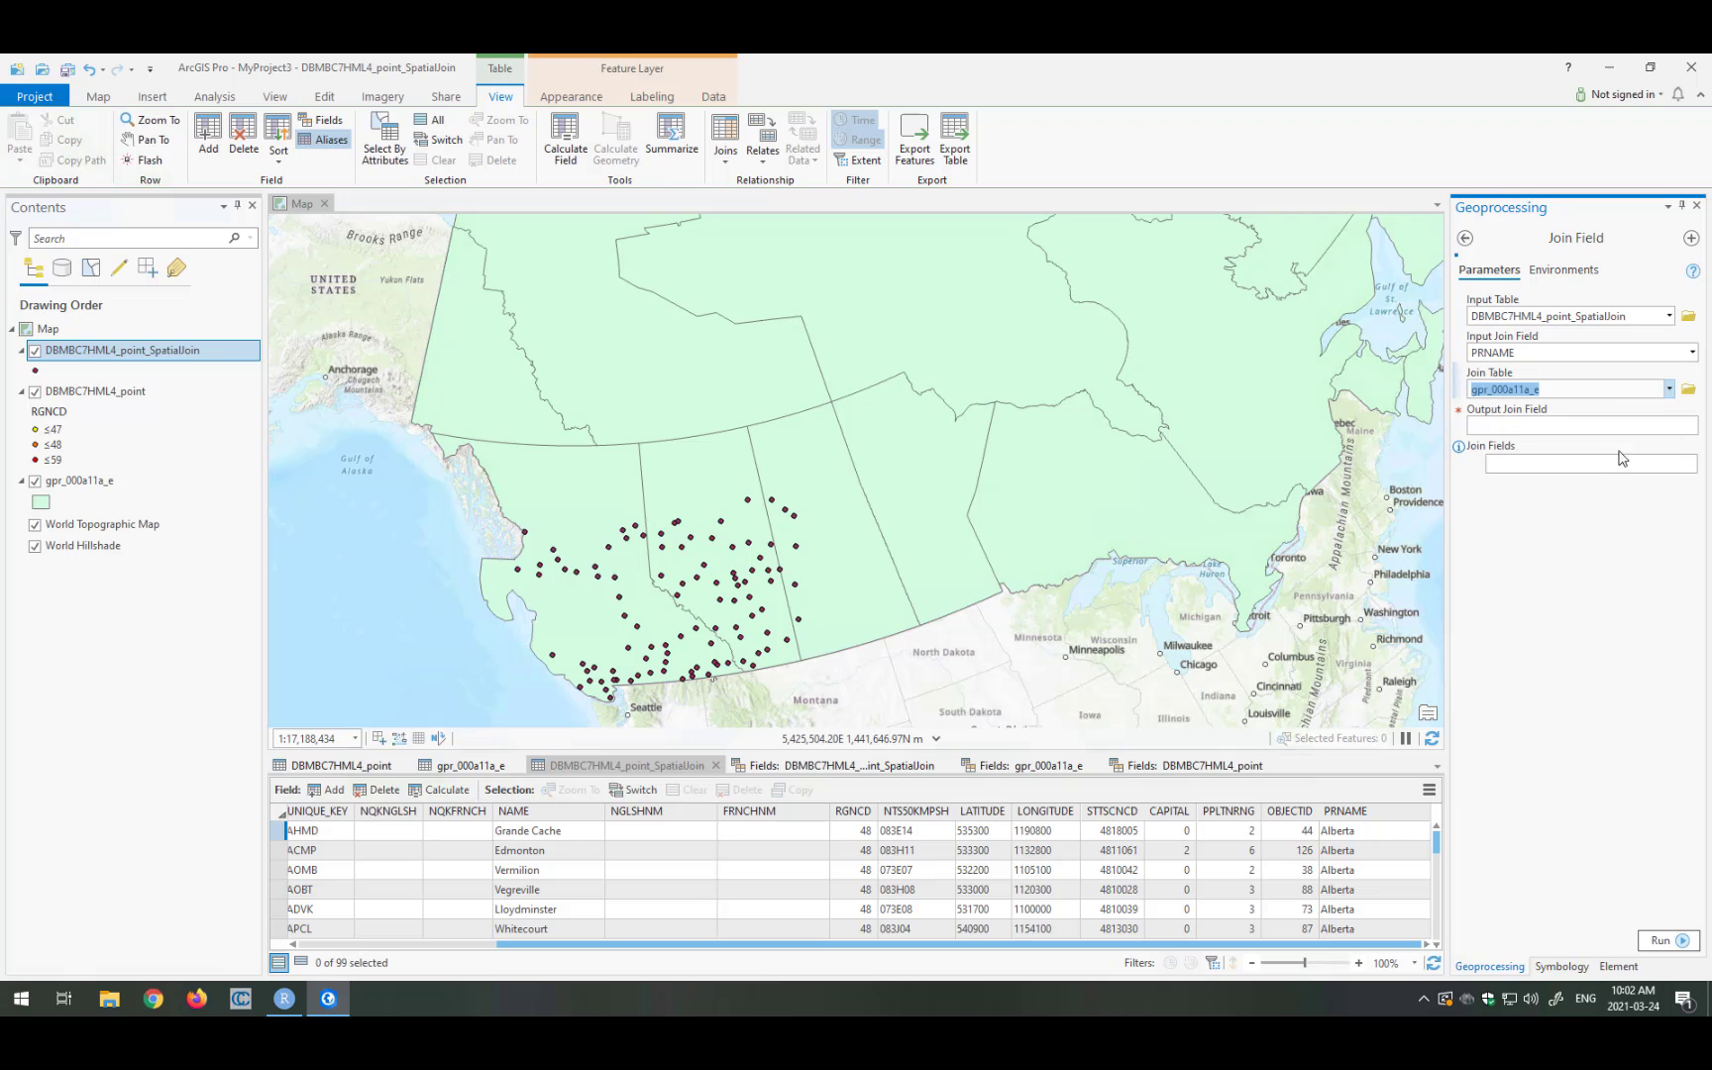
click(1692, 428)
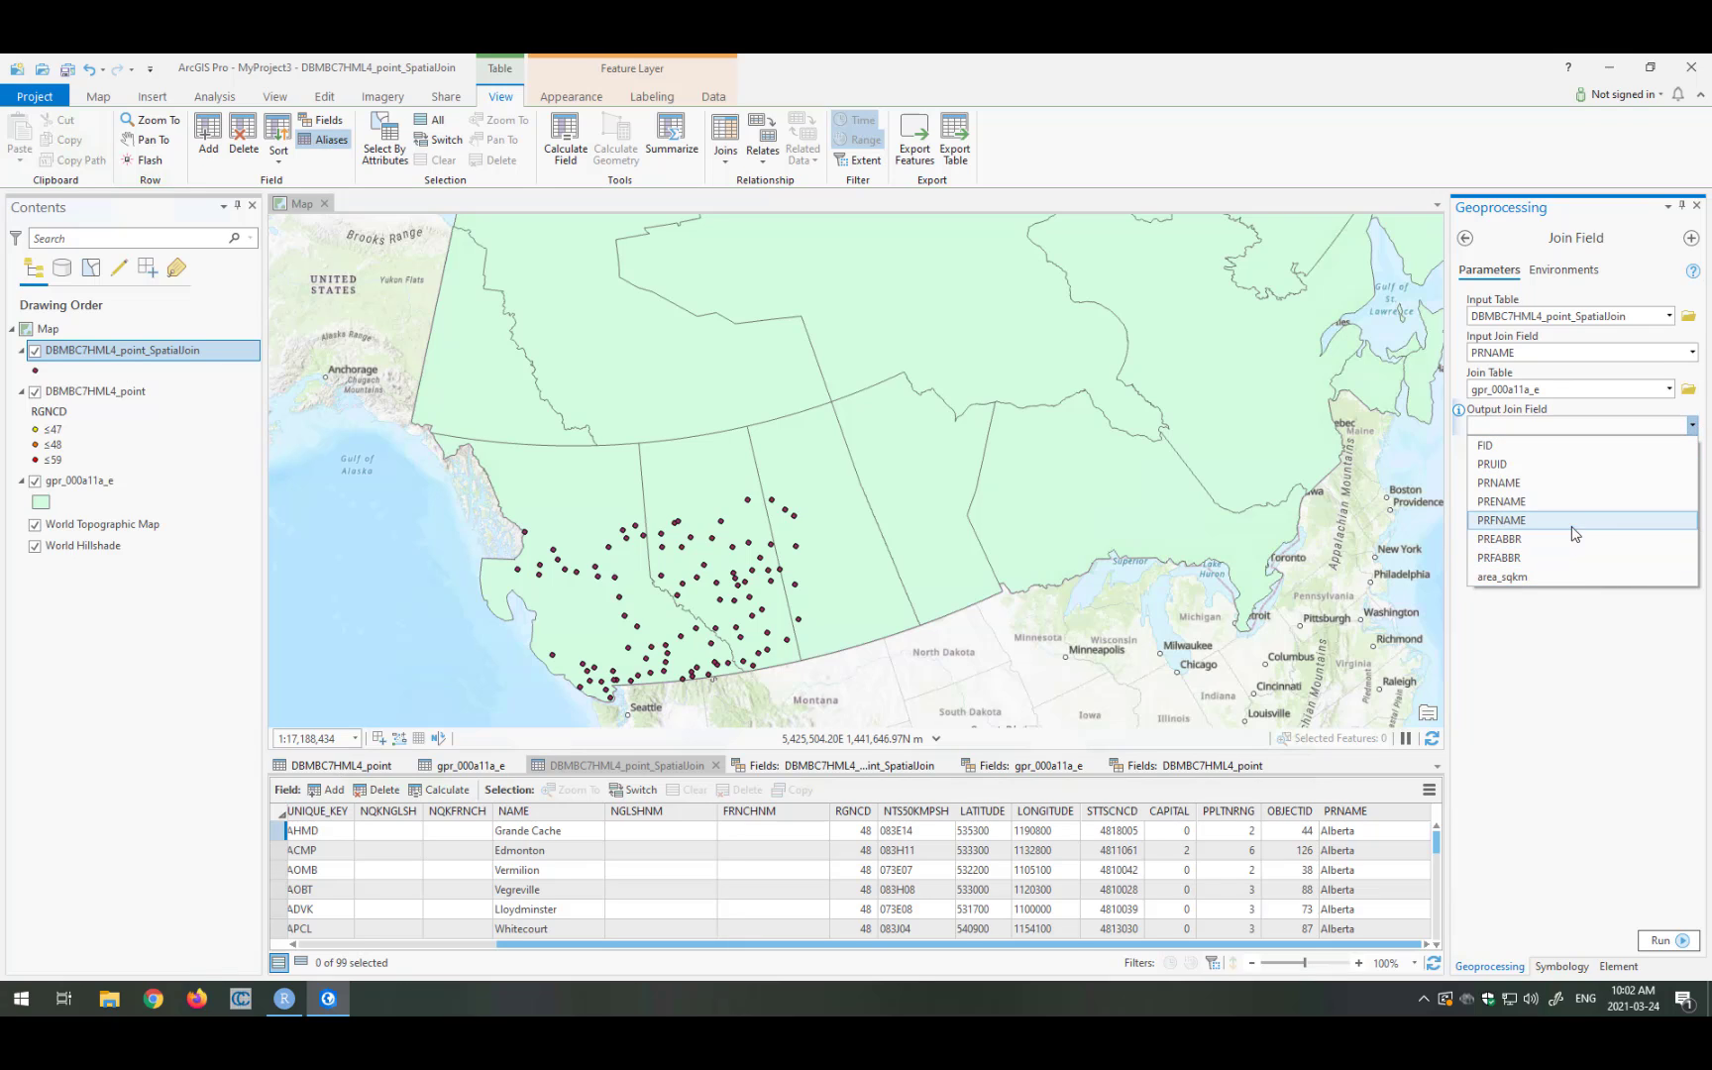
click(1569, 482)
Step: Choose area_sqkm and PRFABBR as the fields to transfer, and run the join to add their columns to the point table
click(1679, 467)
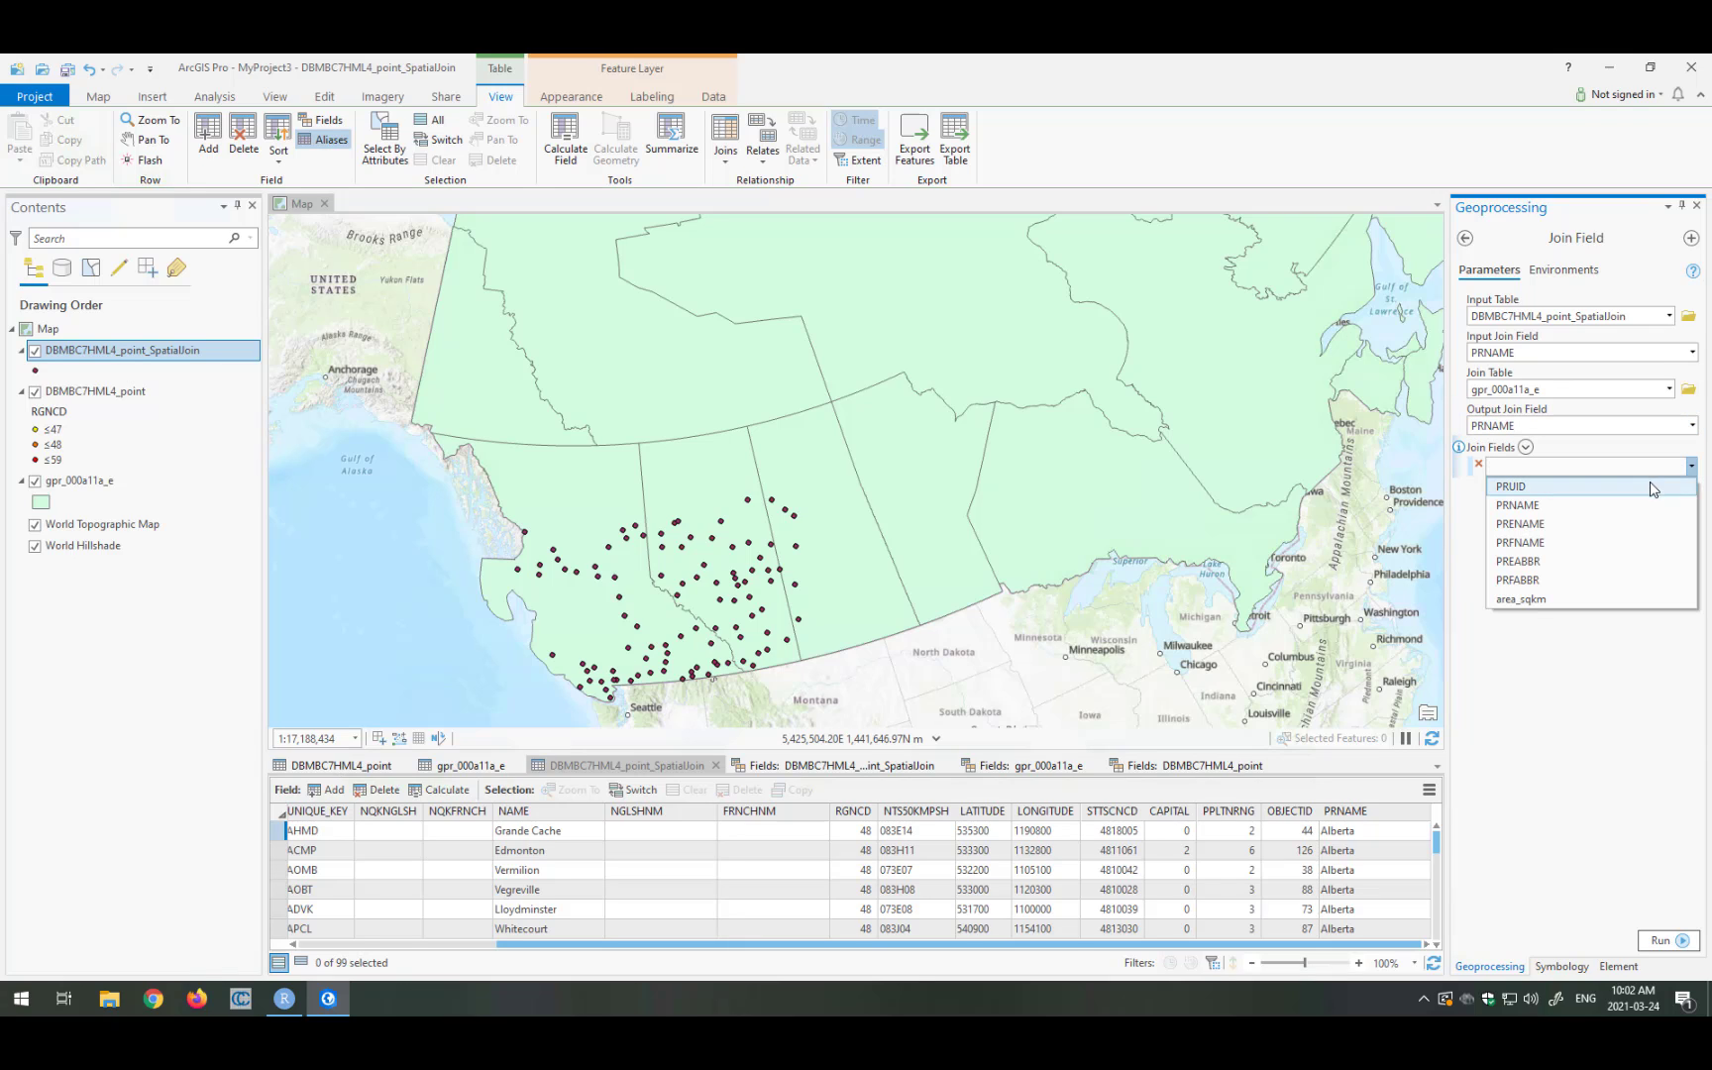
click(1621, 598)
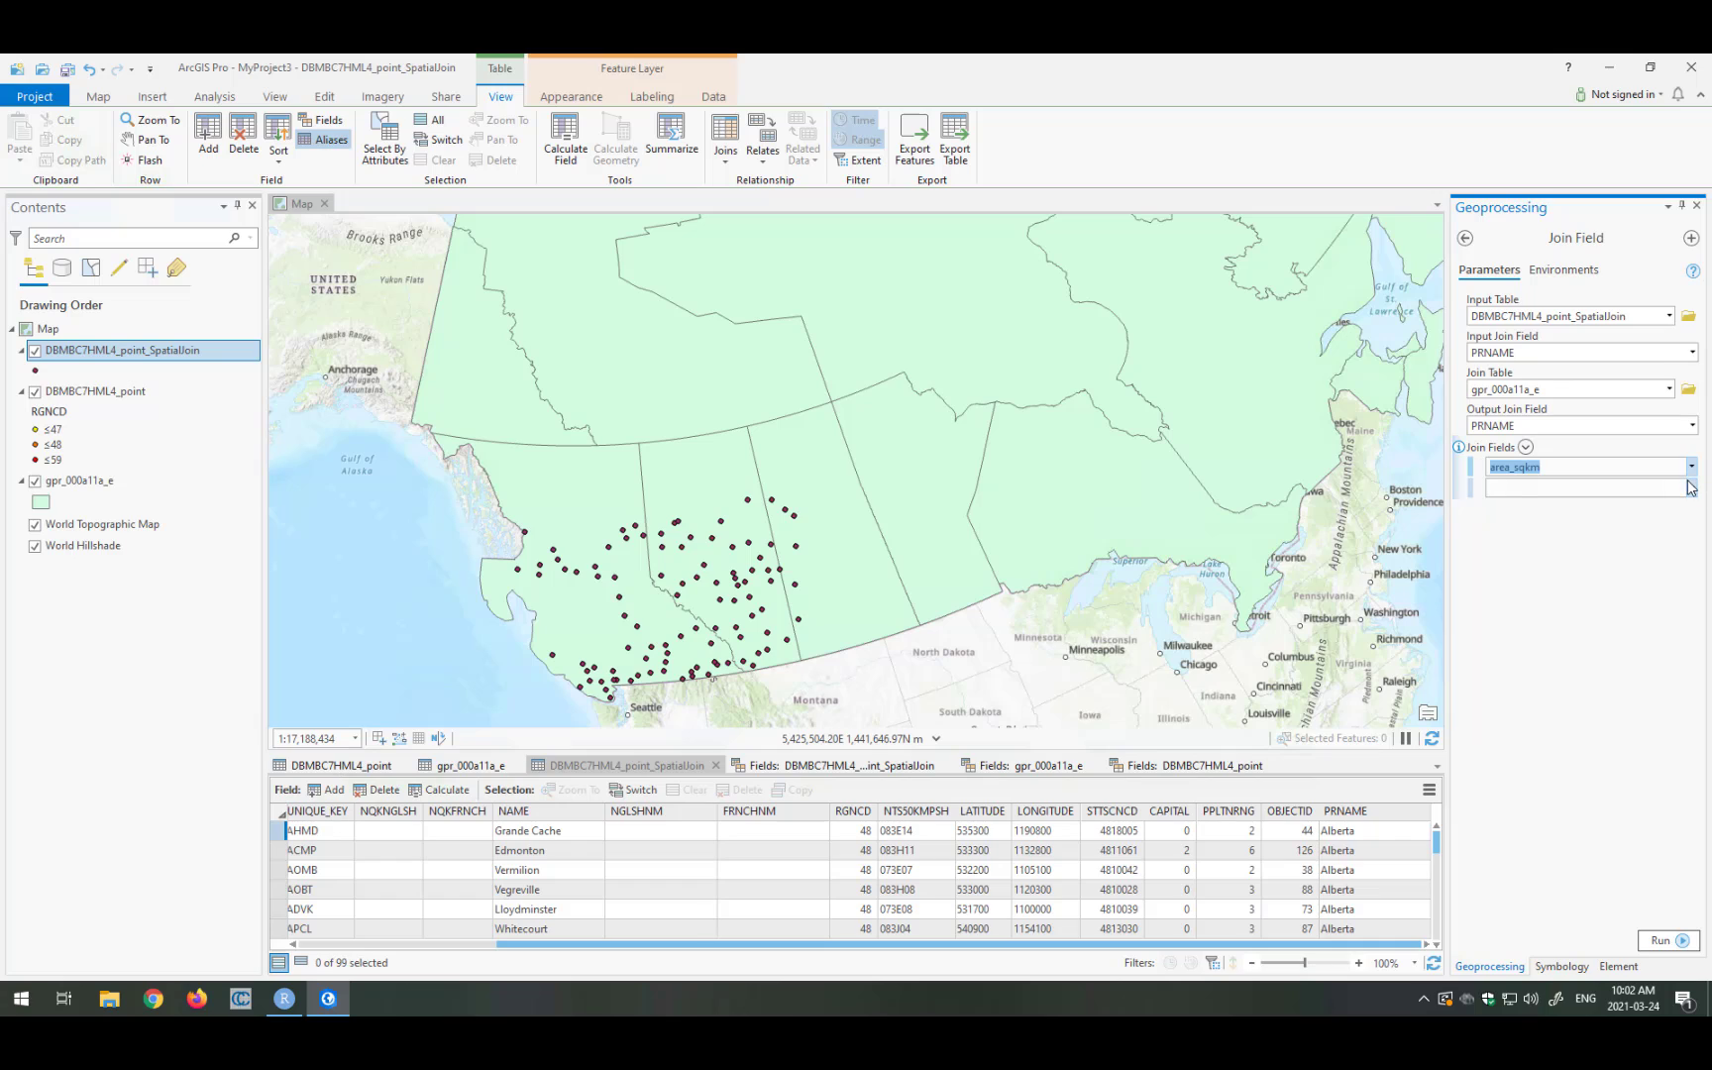
click(1691, 486)
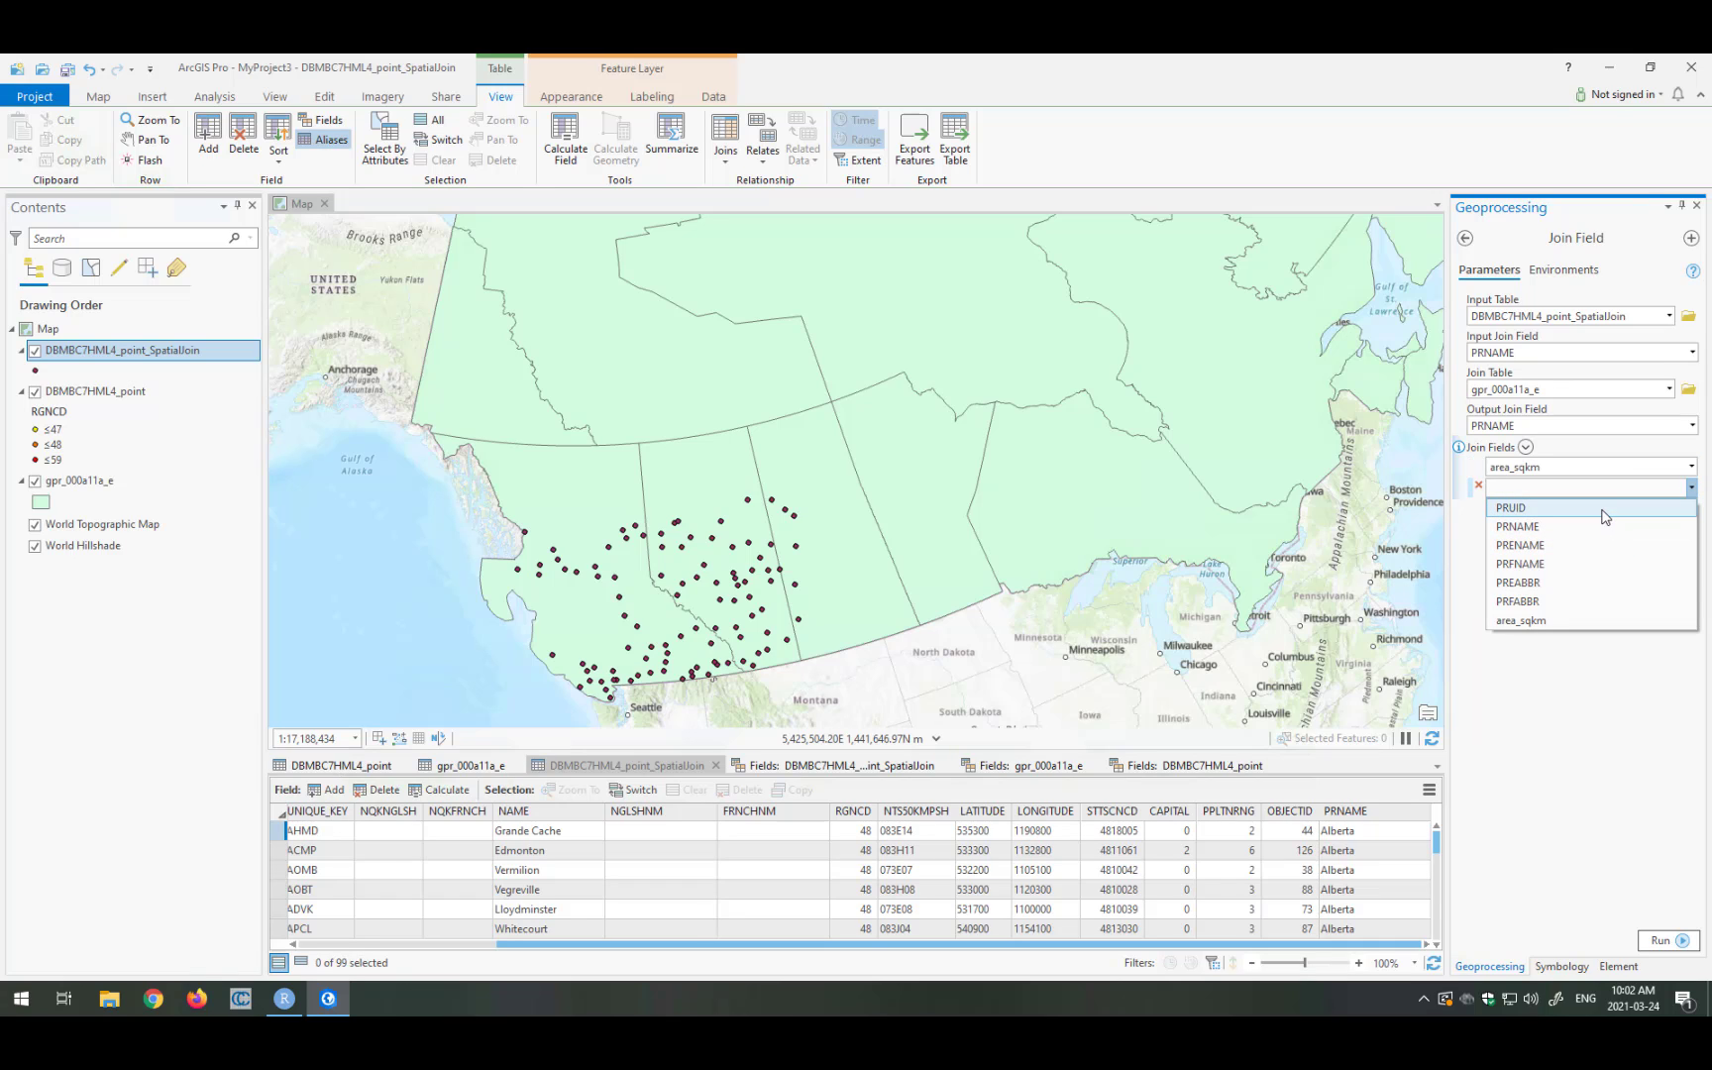
click(1607, 601)
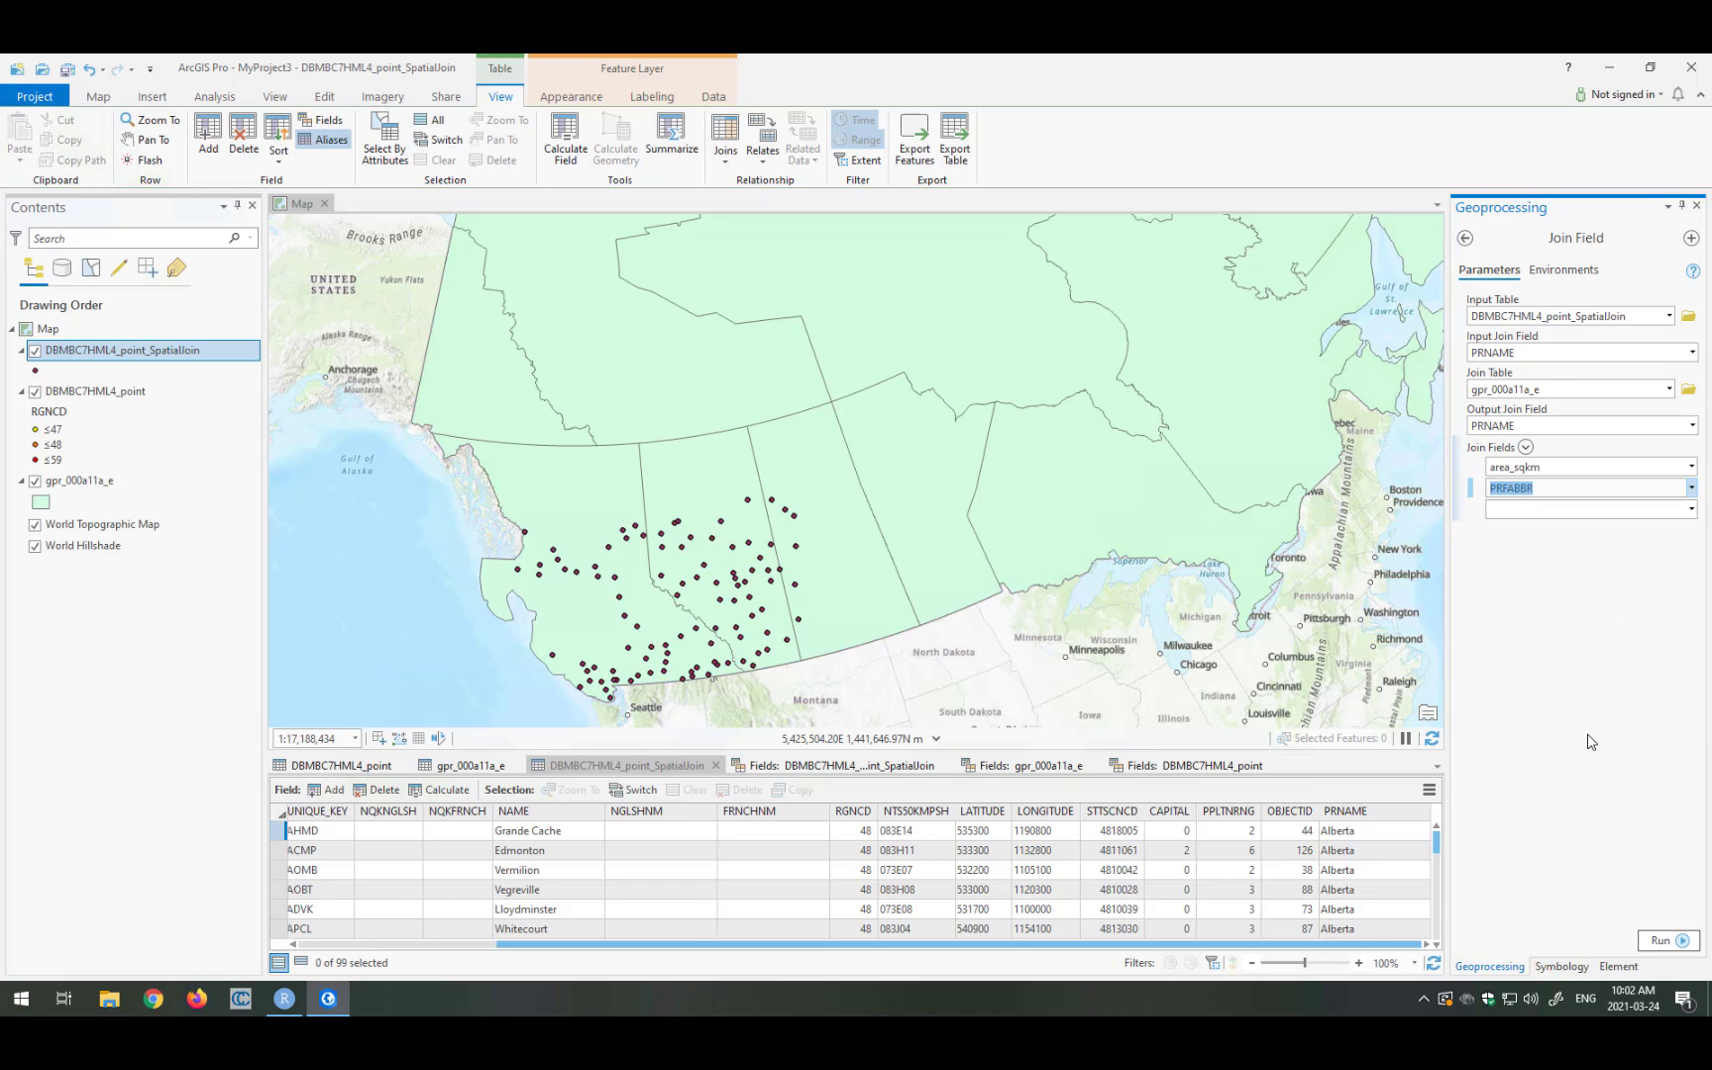
click(1675, 938)
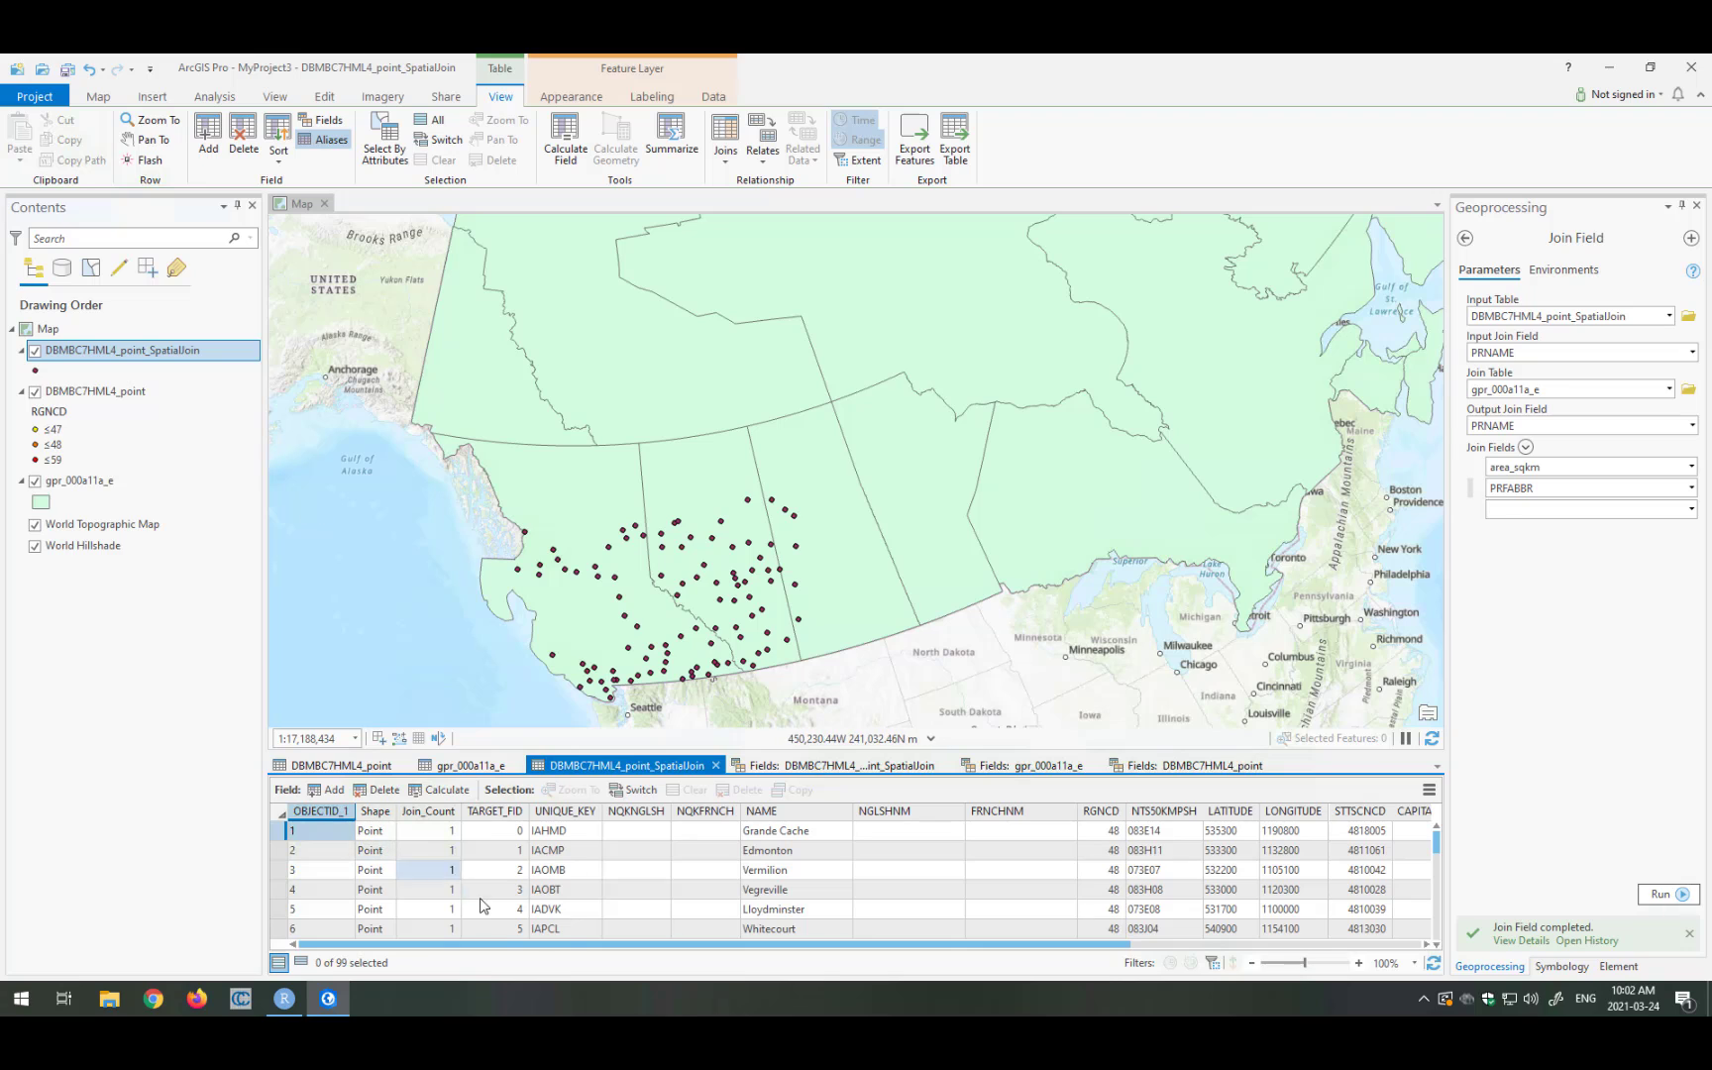
drag(560, 945, 849, 945)
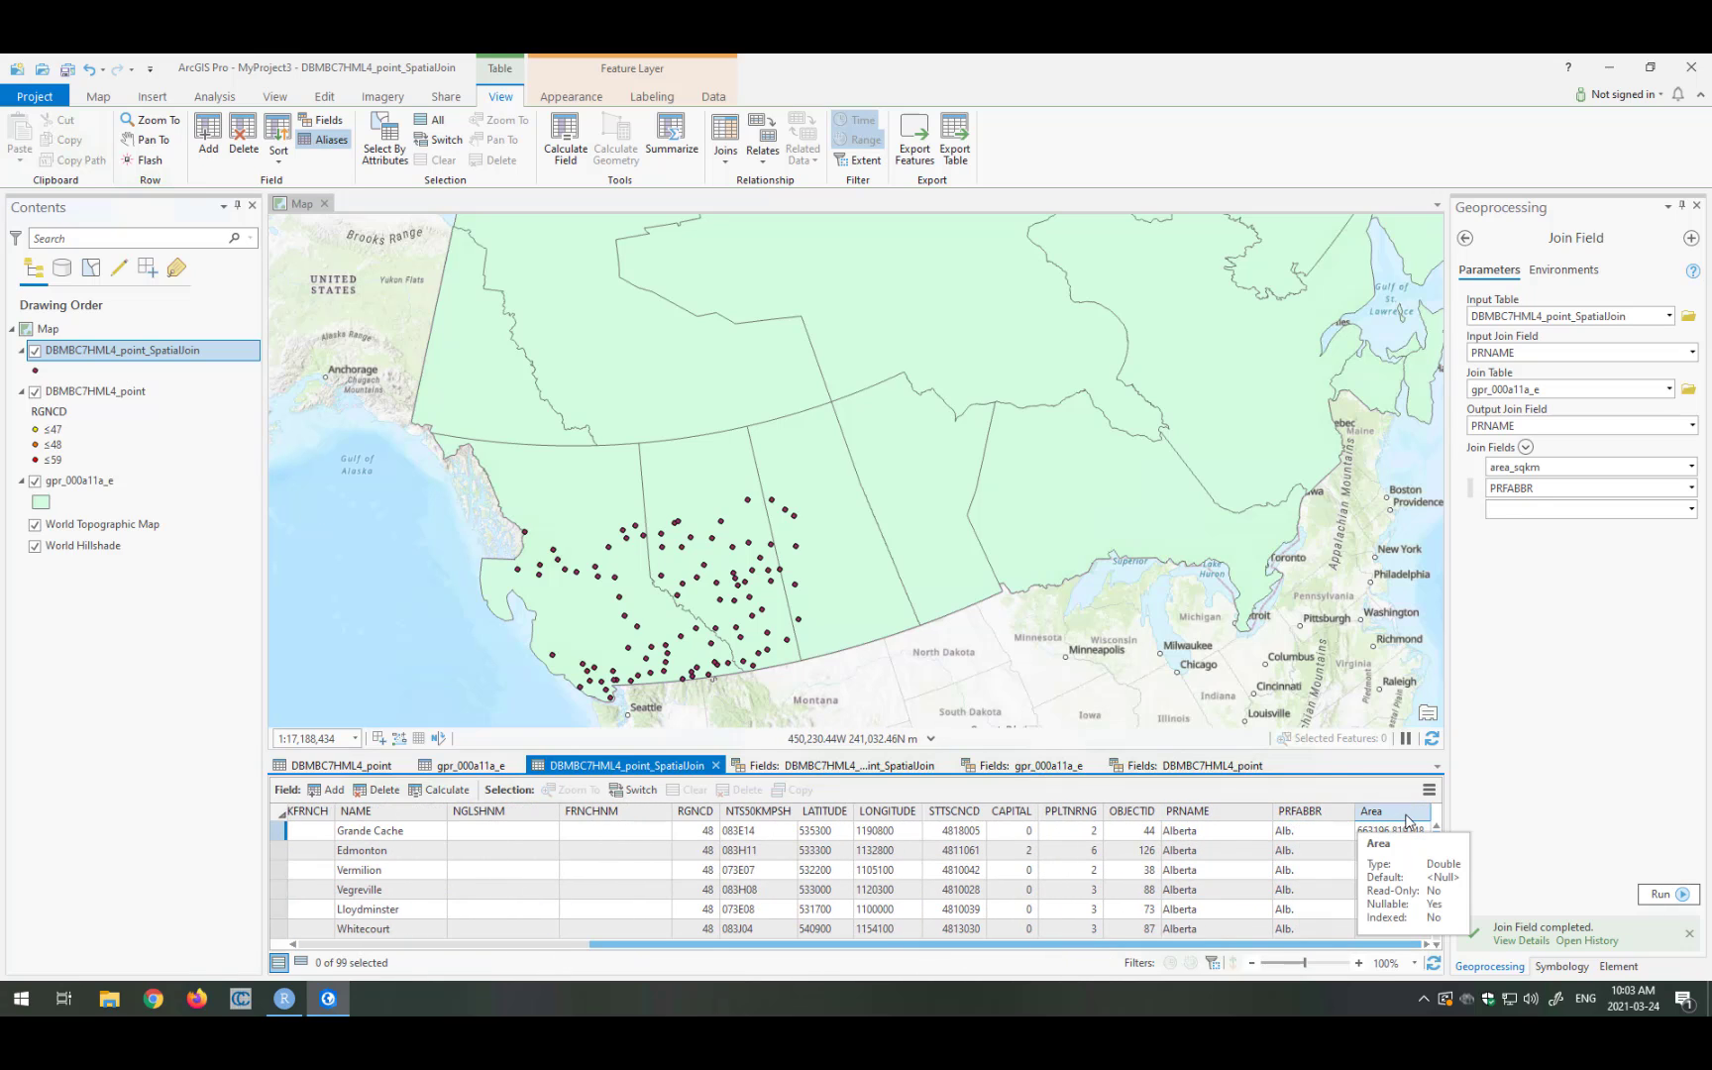
Step: Symbolize the DBMBC7HML4_point_SpatialJoin layer with Graduated Colors based on the Area field
right_click(104, 352)
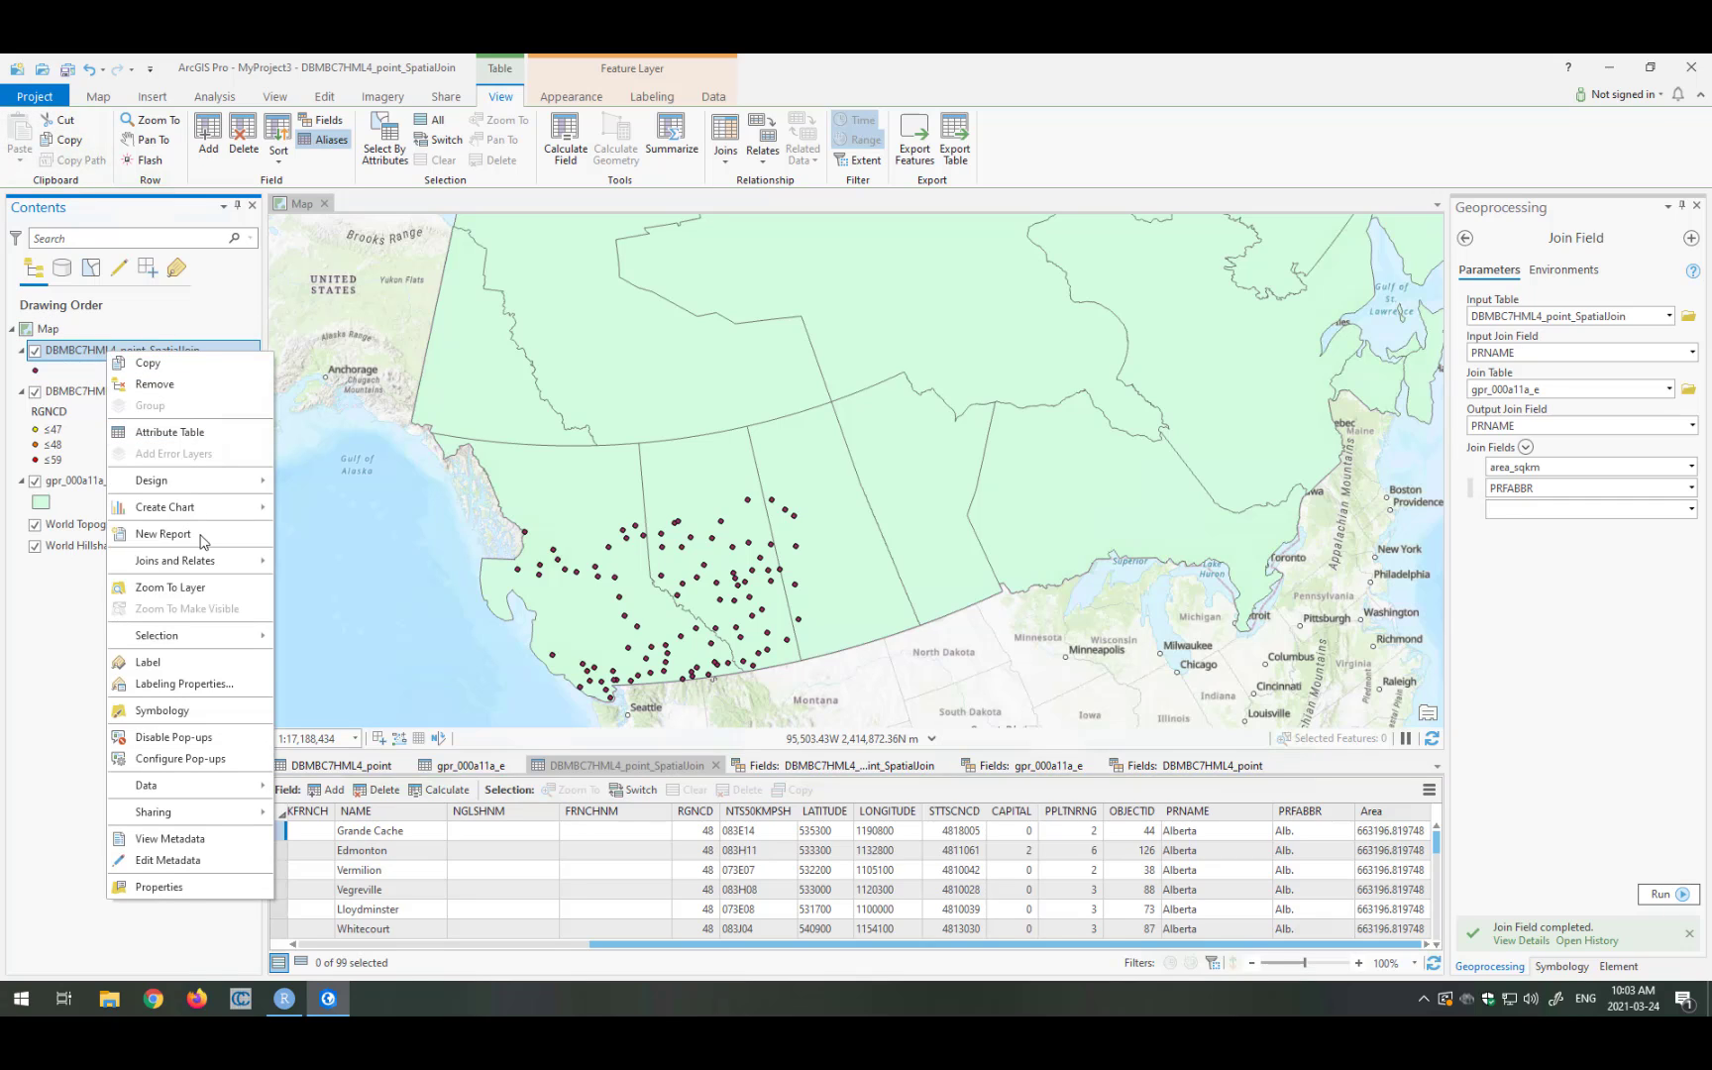
click(178, 710)
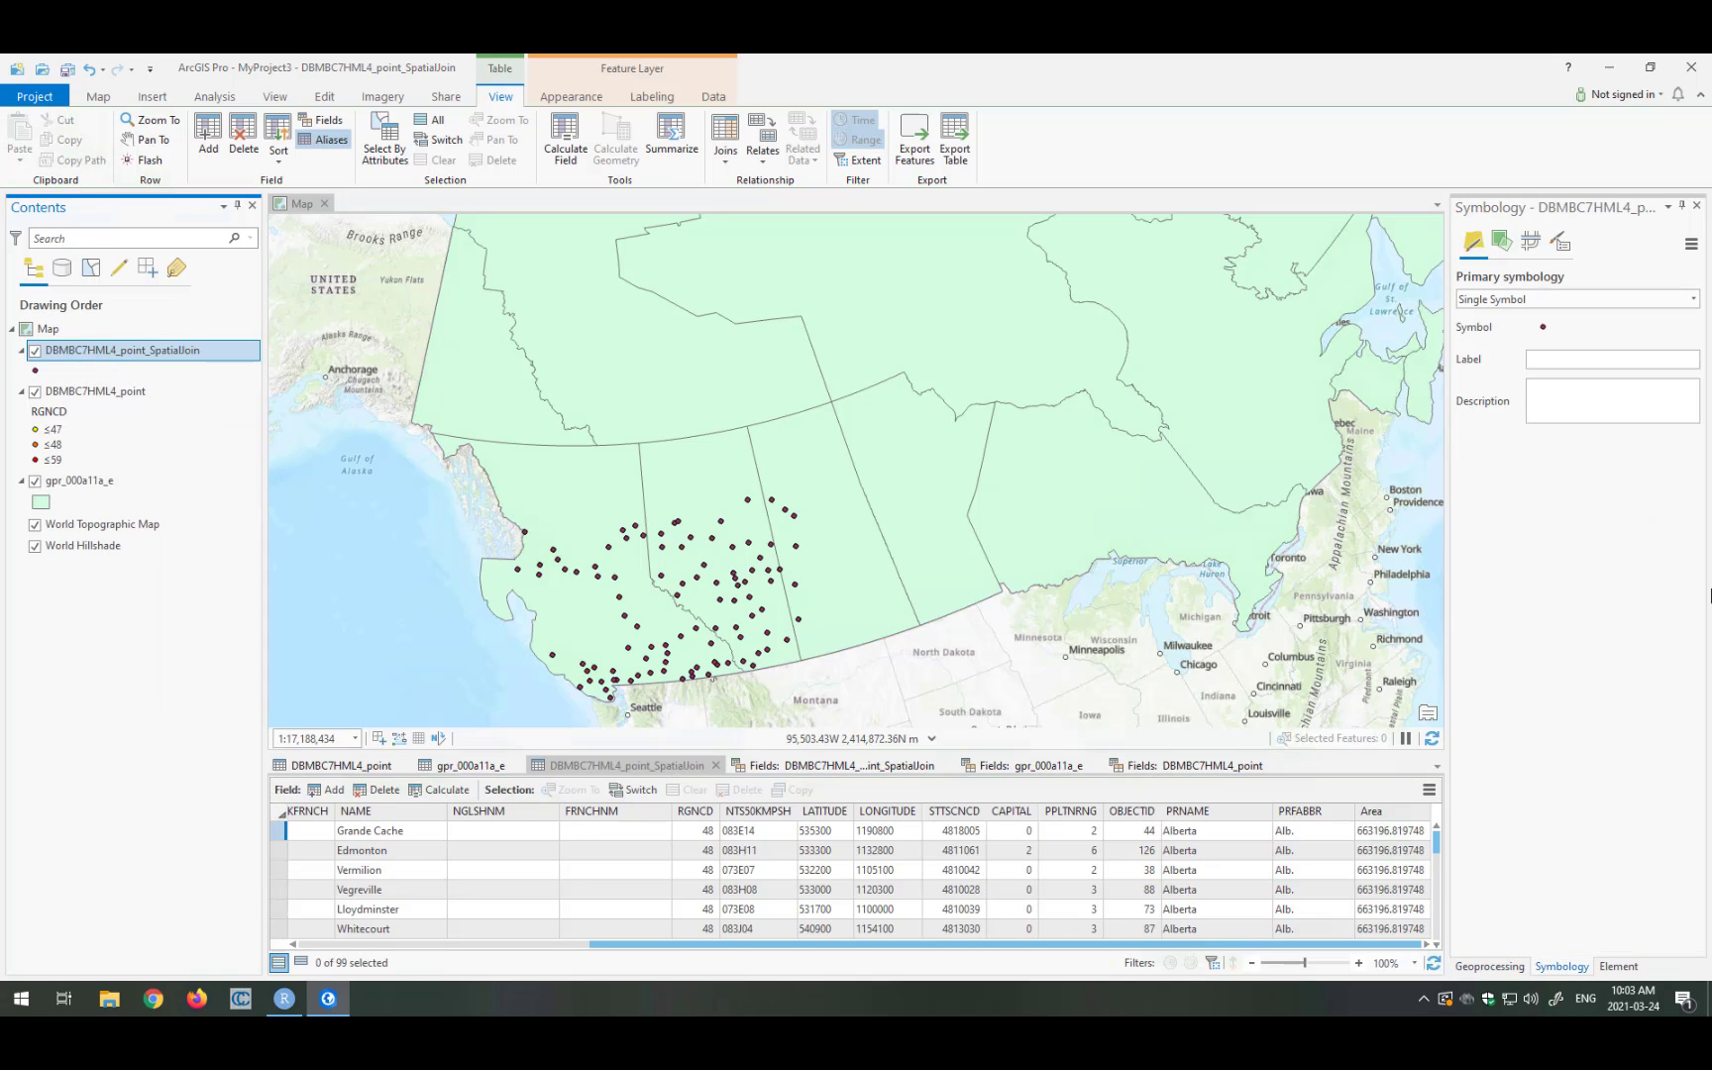
click(1694, 302)
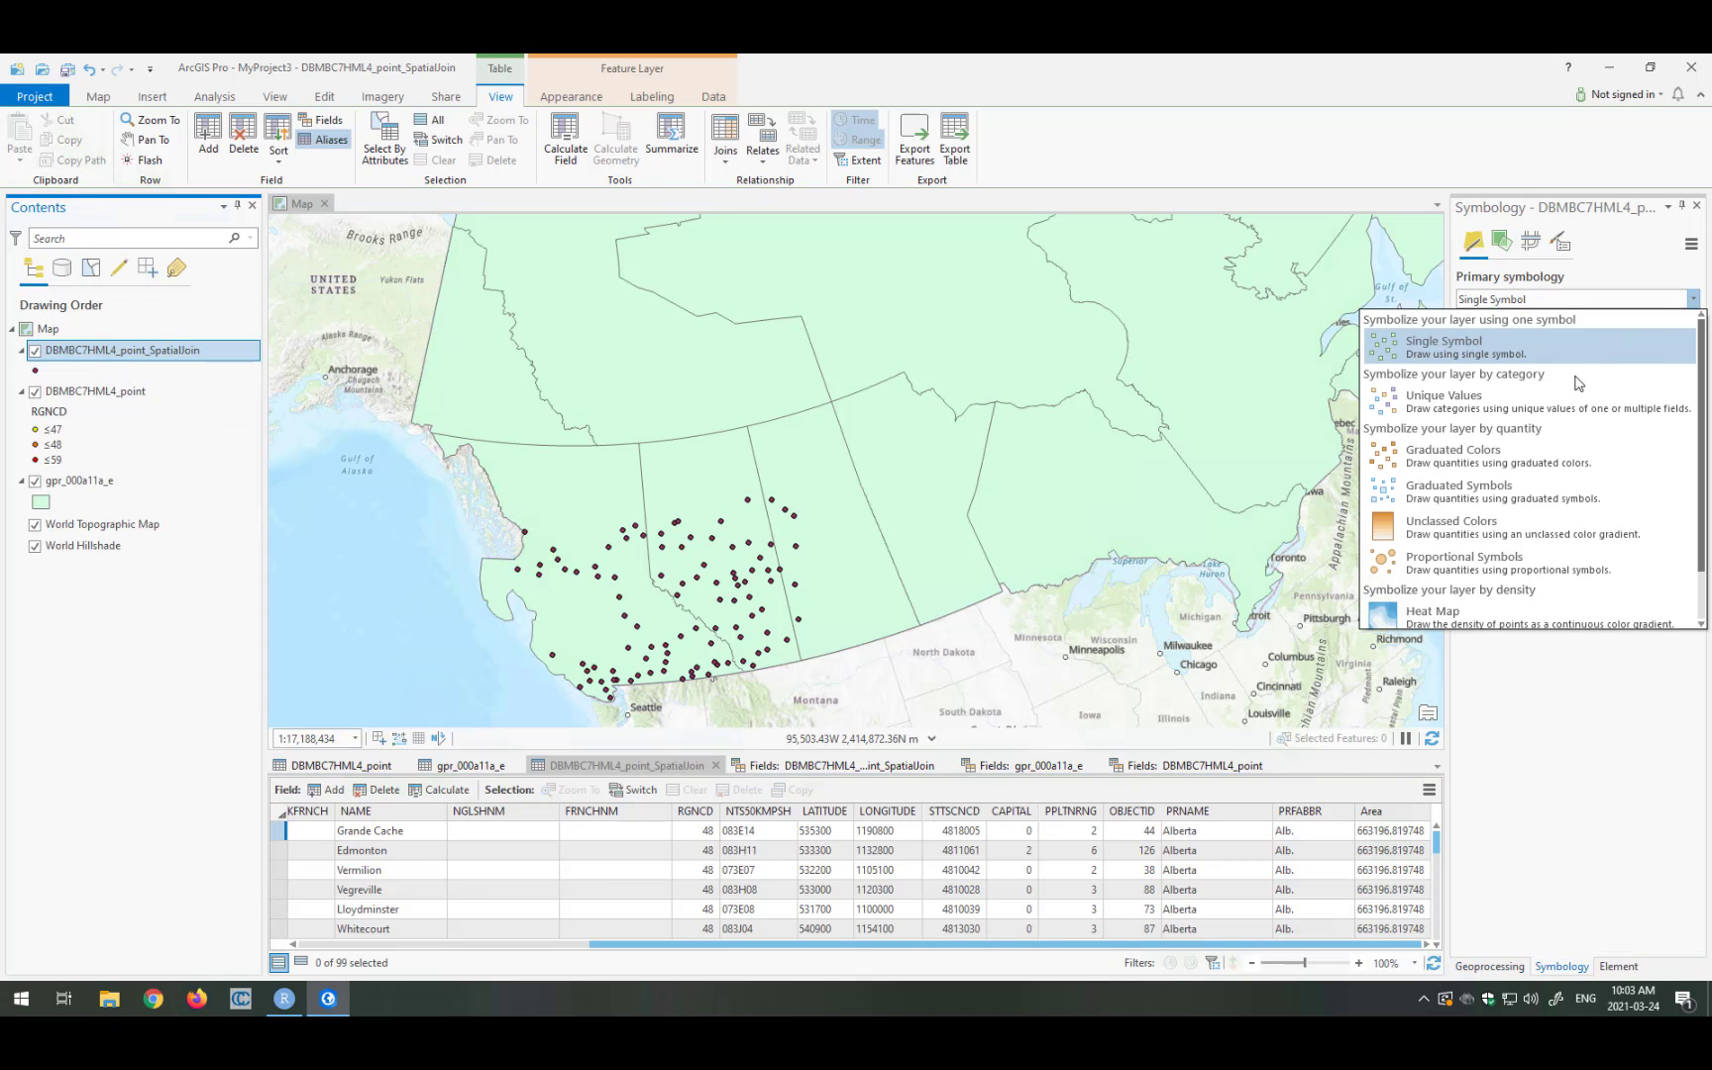
click(1543, 453)
click(1664, 327)
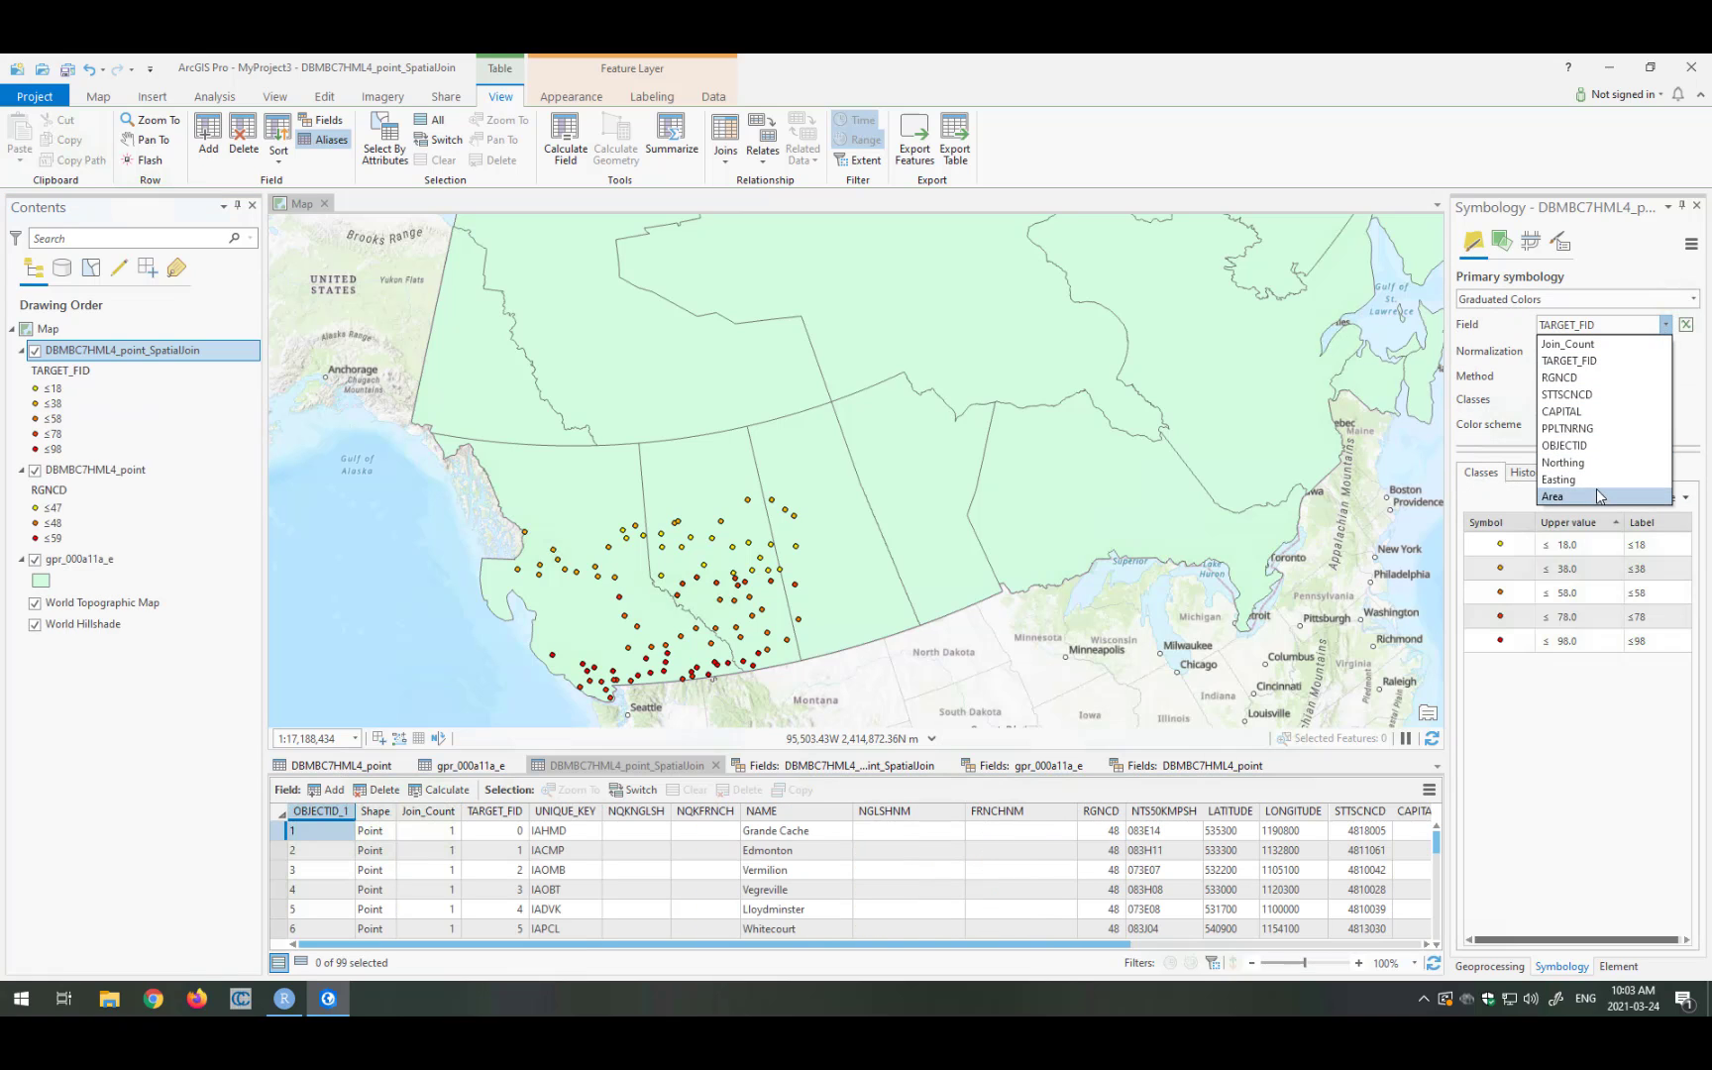
click(1564, 497)
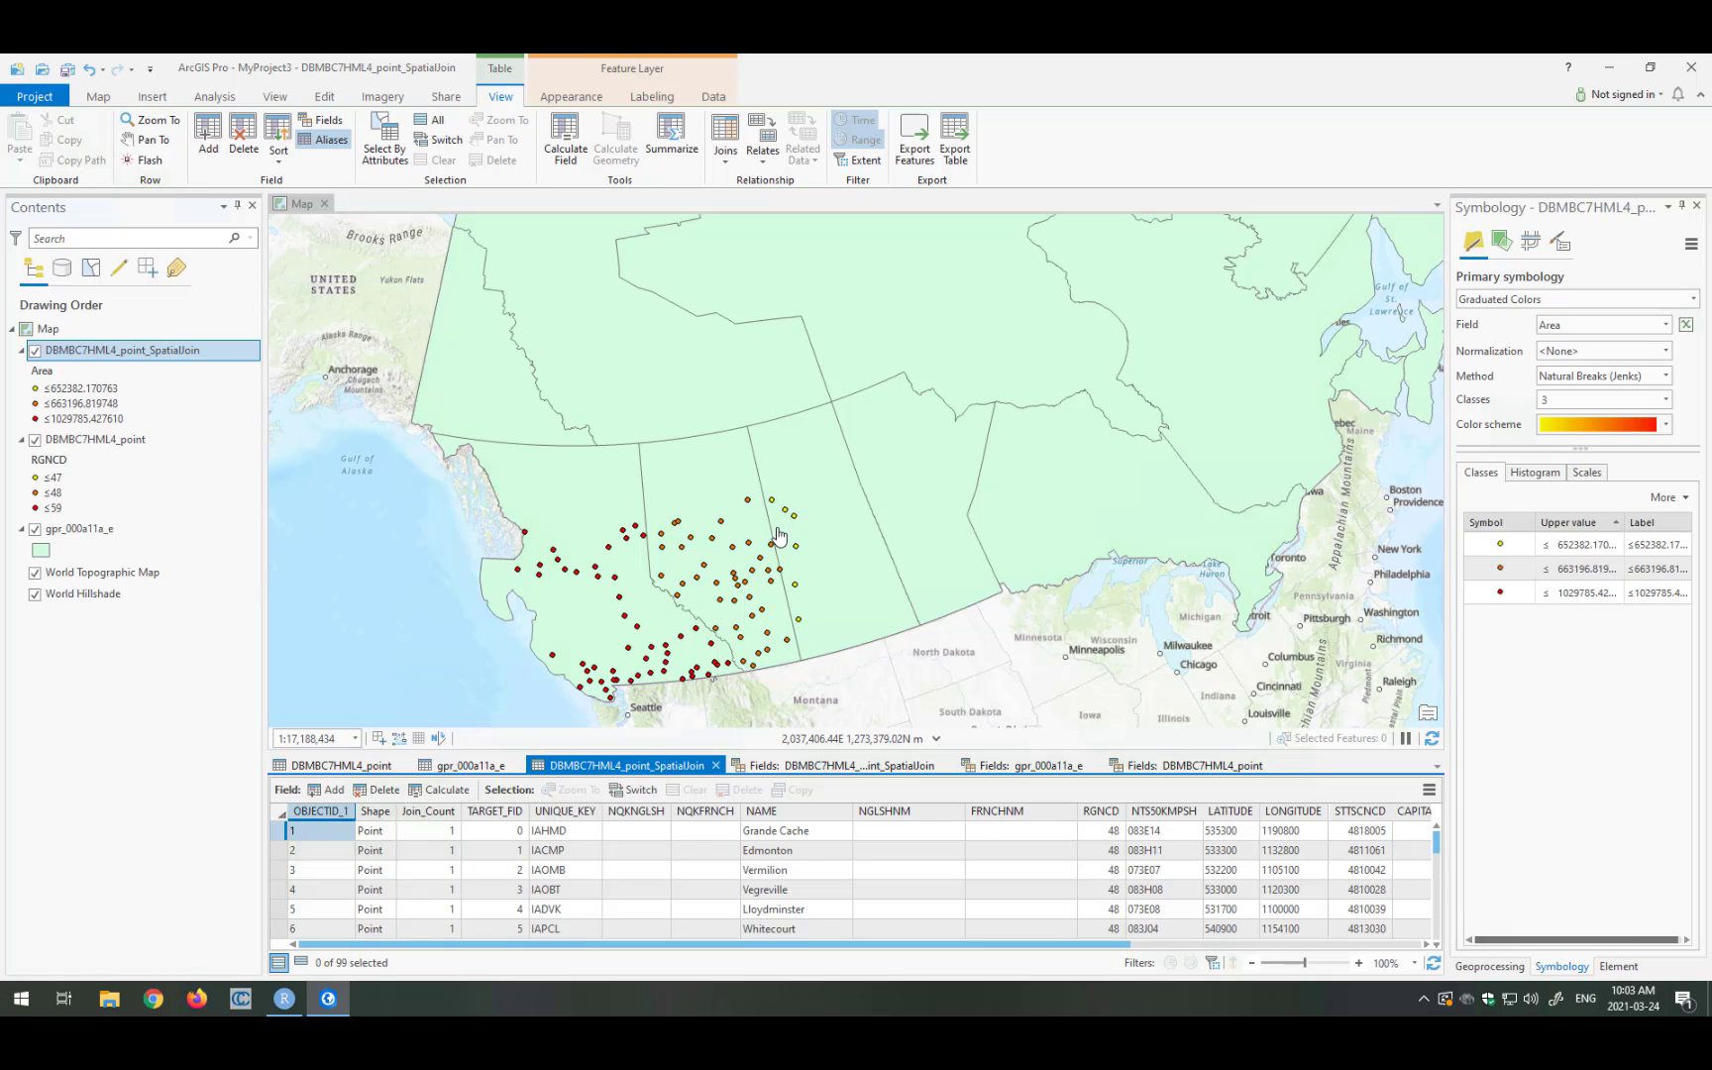